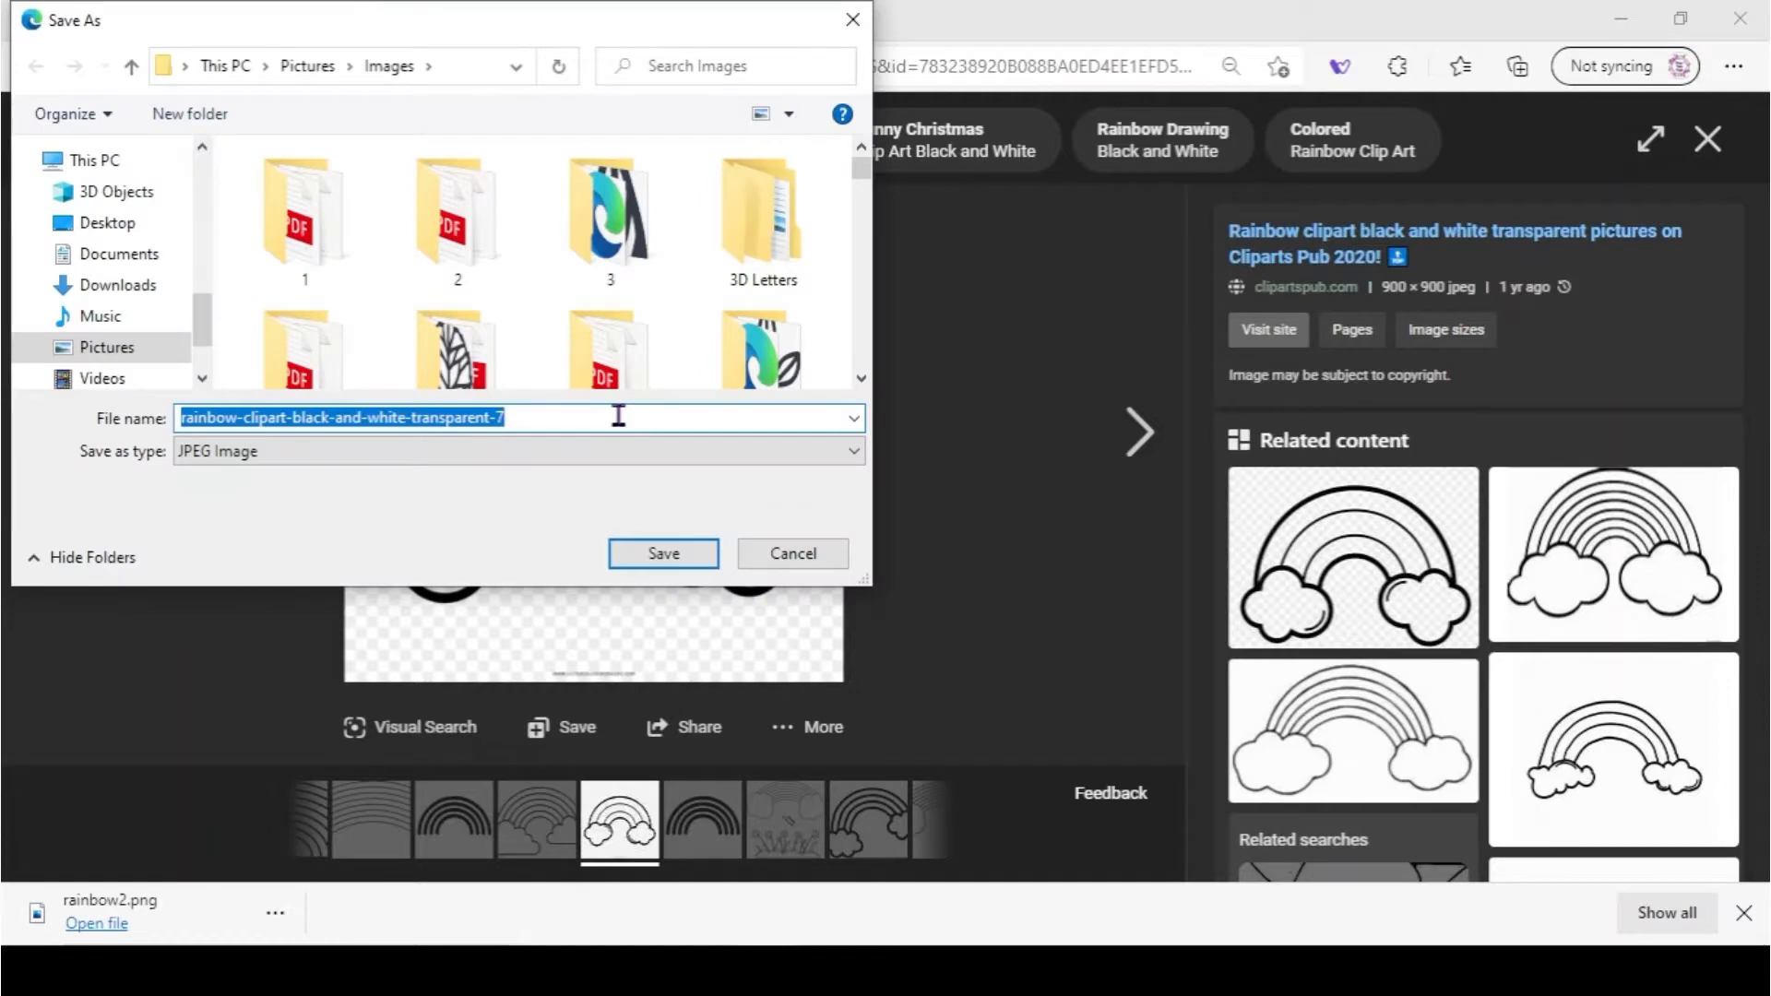
Save the rainbow clipart as a JPEG image named "cute rainbow" in the Images folder
{"action": "type", "text": "cute rainbow"}
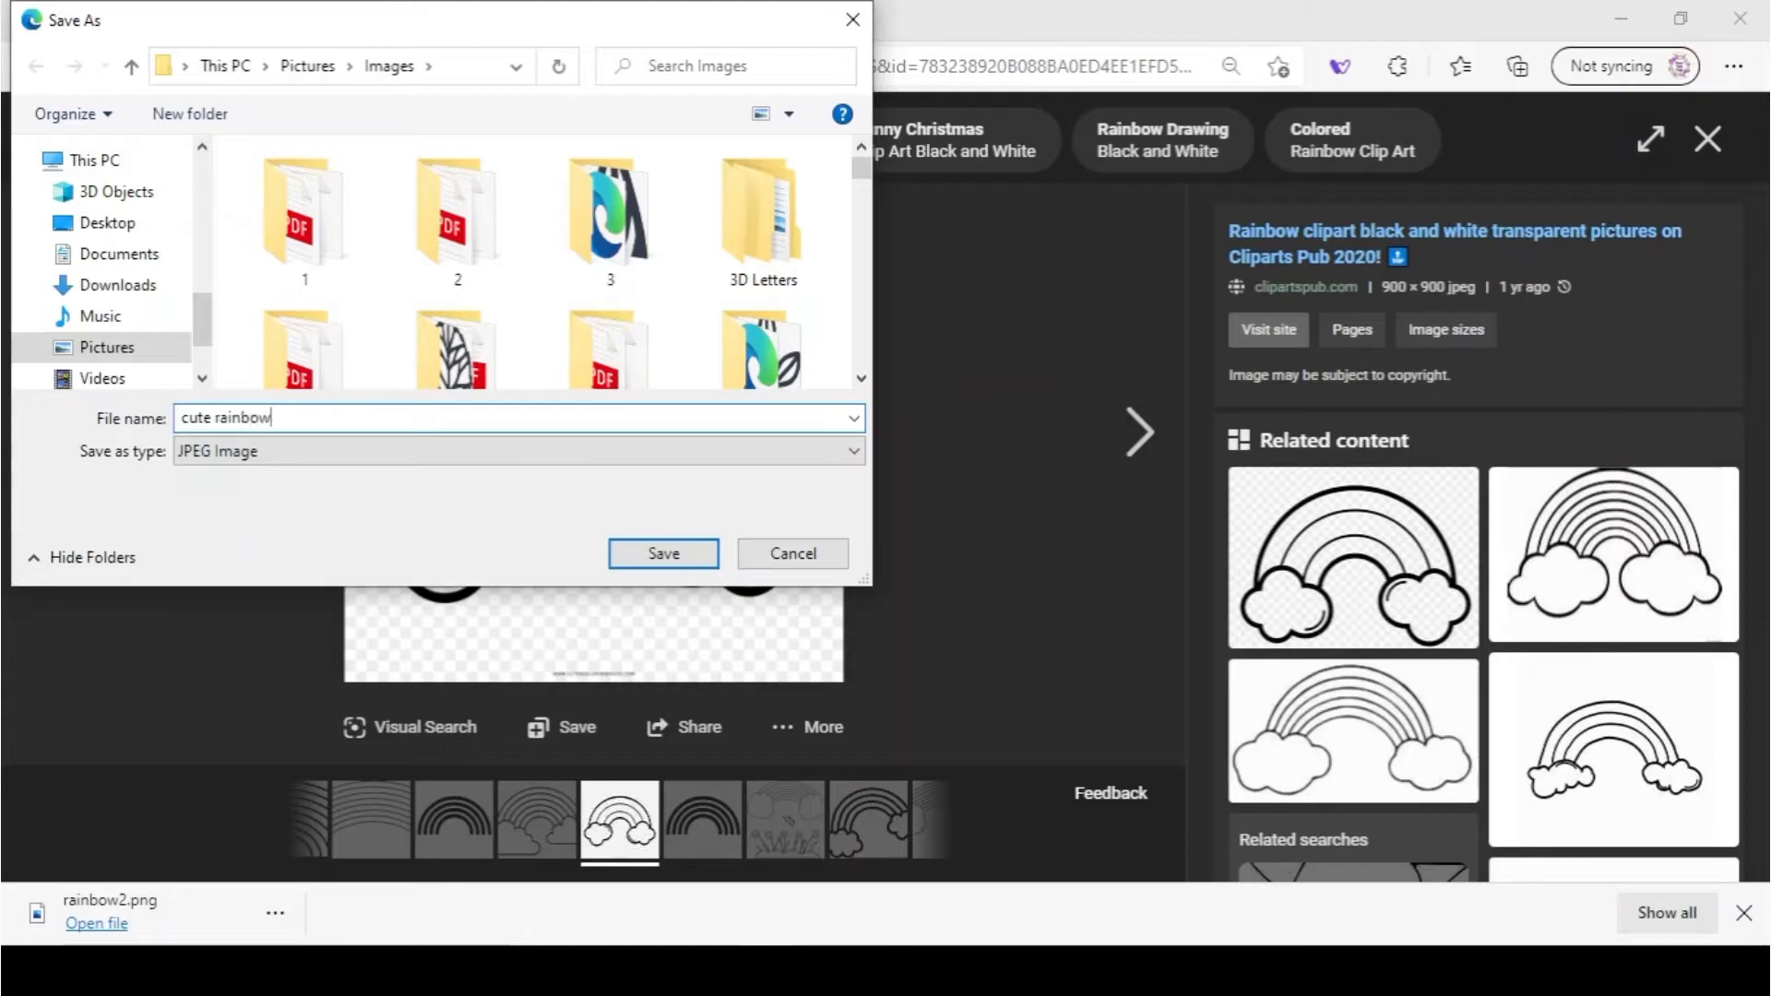
{"action": "key", "text": "Return"}
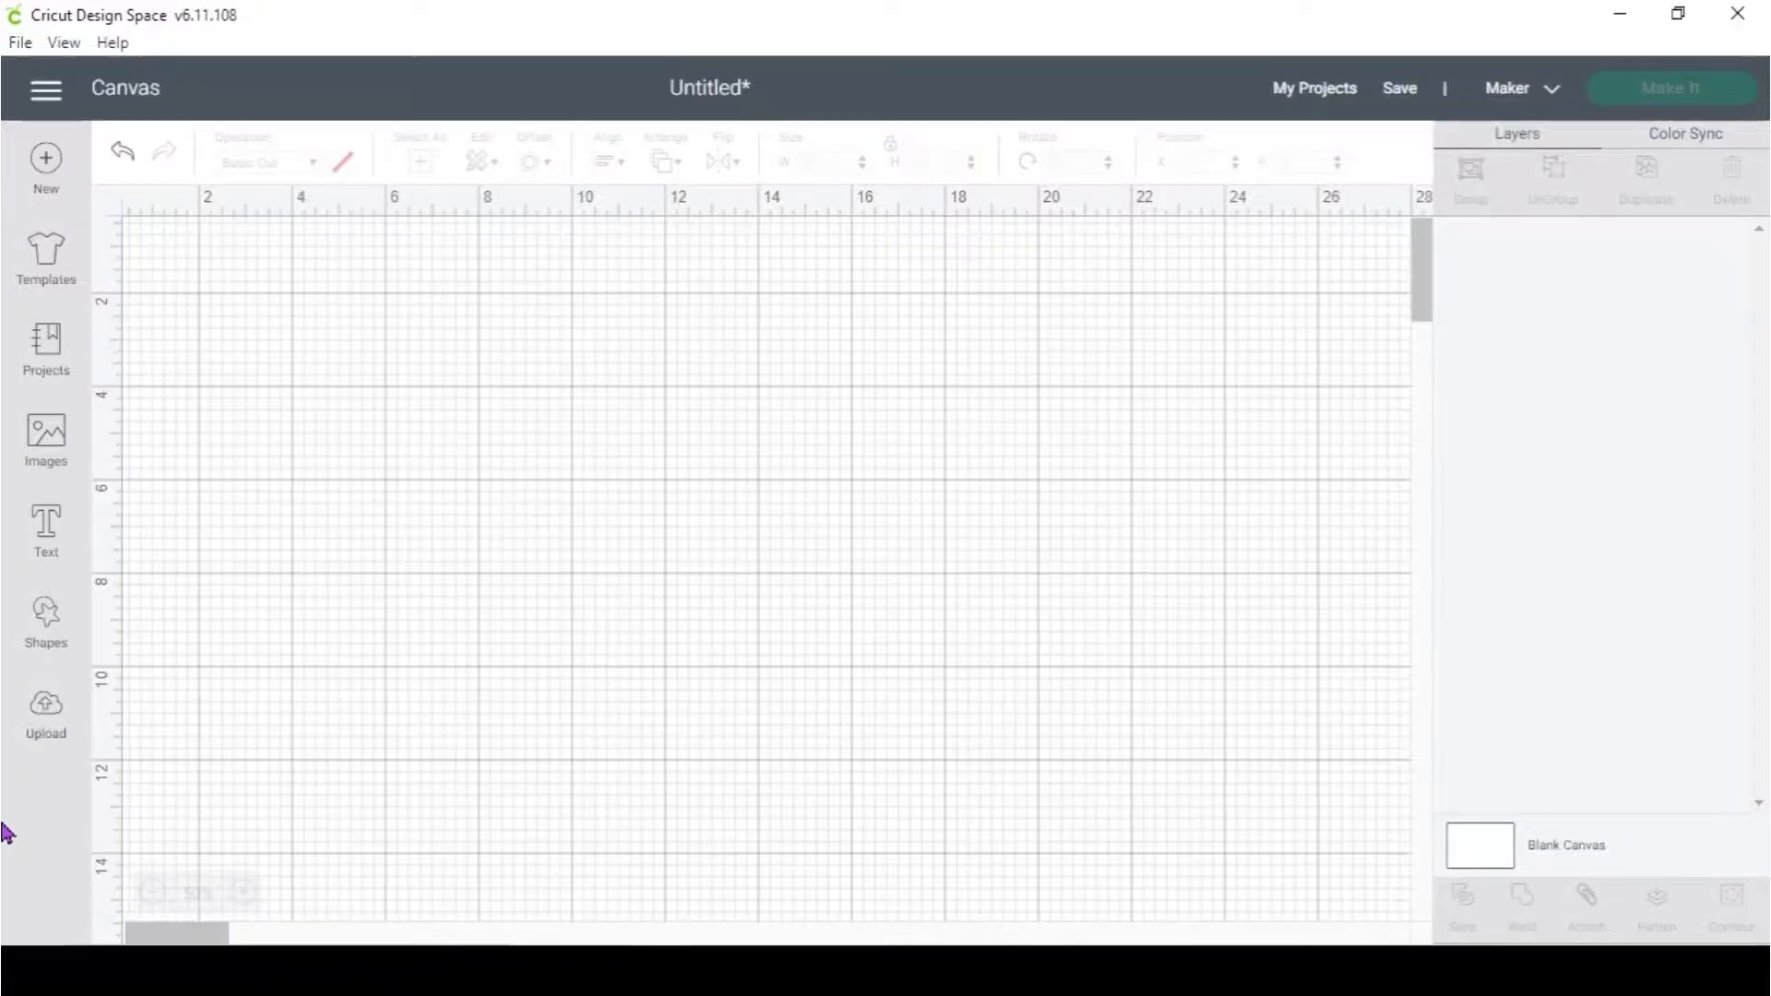
In Cricut Design Space, start an image upload with cute rainbow.jpg and set its image type to Simple
{"action": "left_click", "coordinate": [46, 718]}
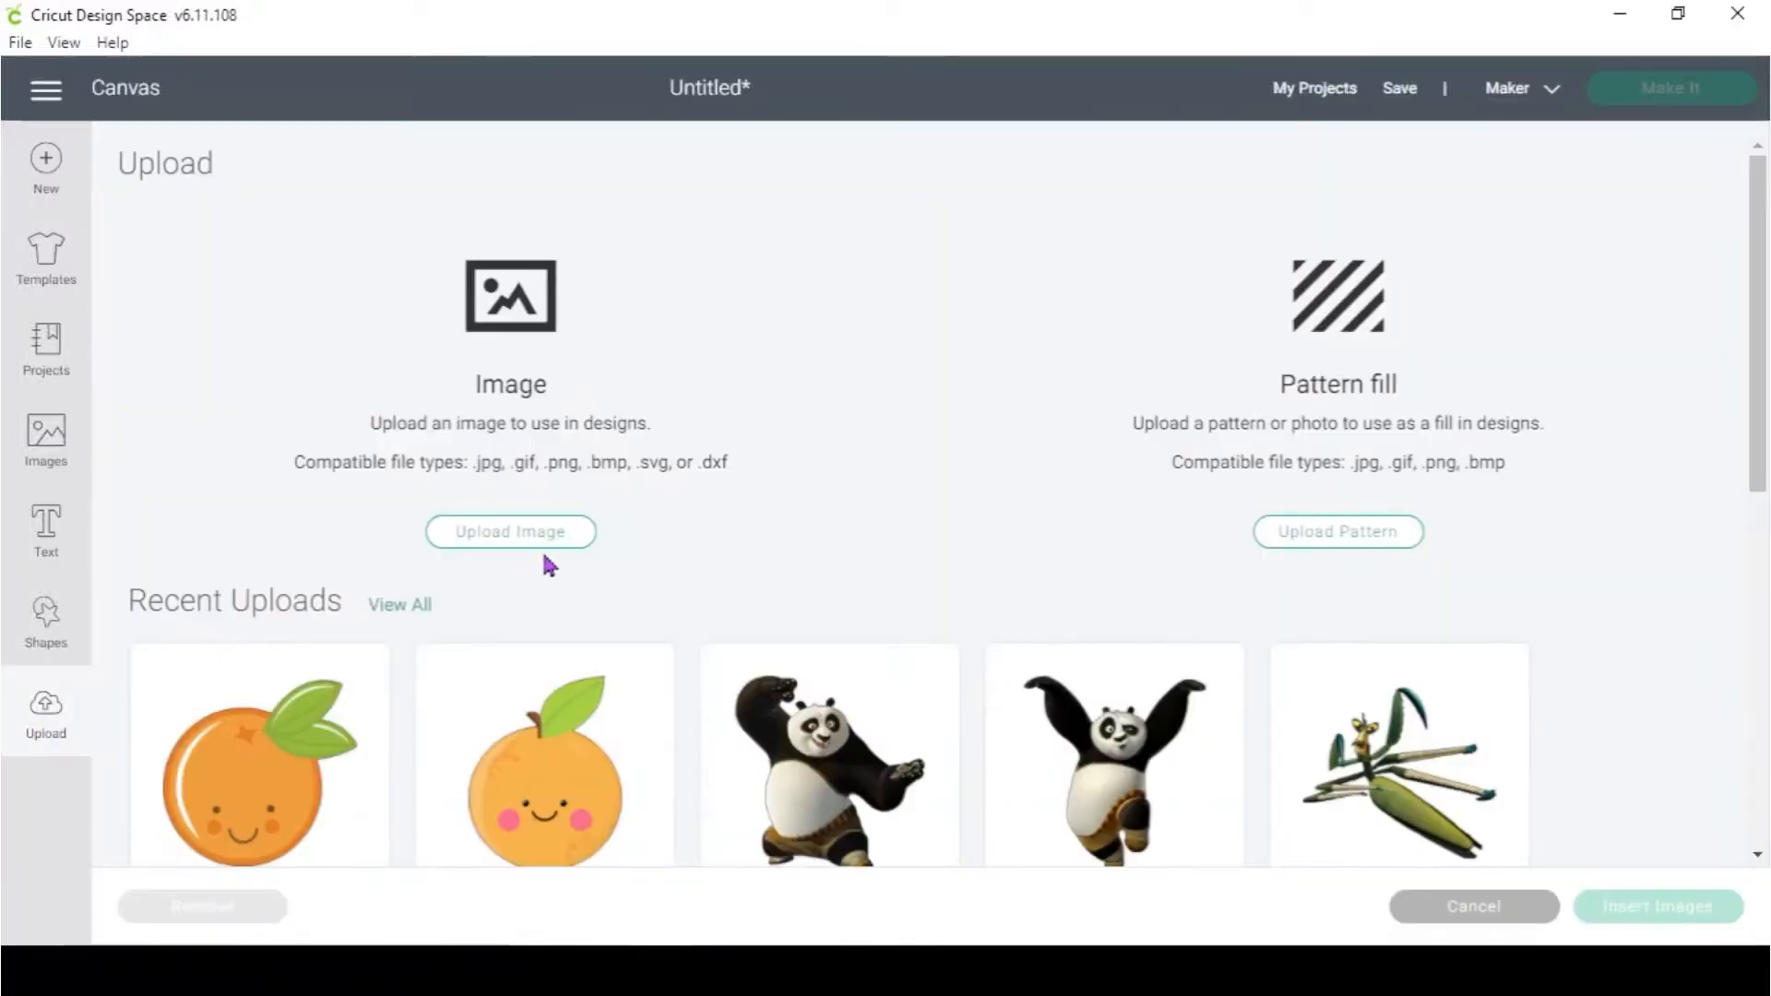
{"action": "left_click", "coordinate": [552, 533]}
{"action": "left_click", "coordinate": [969, 514]}
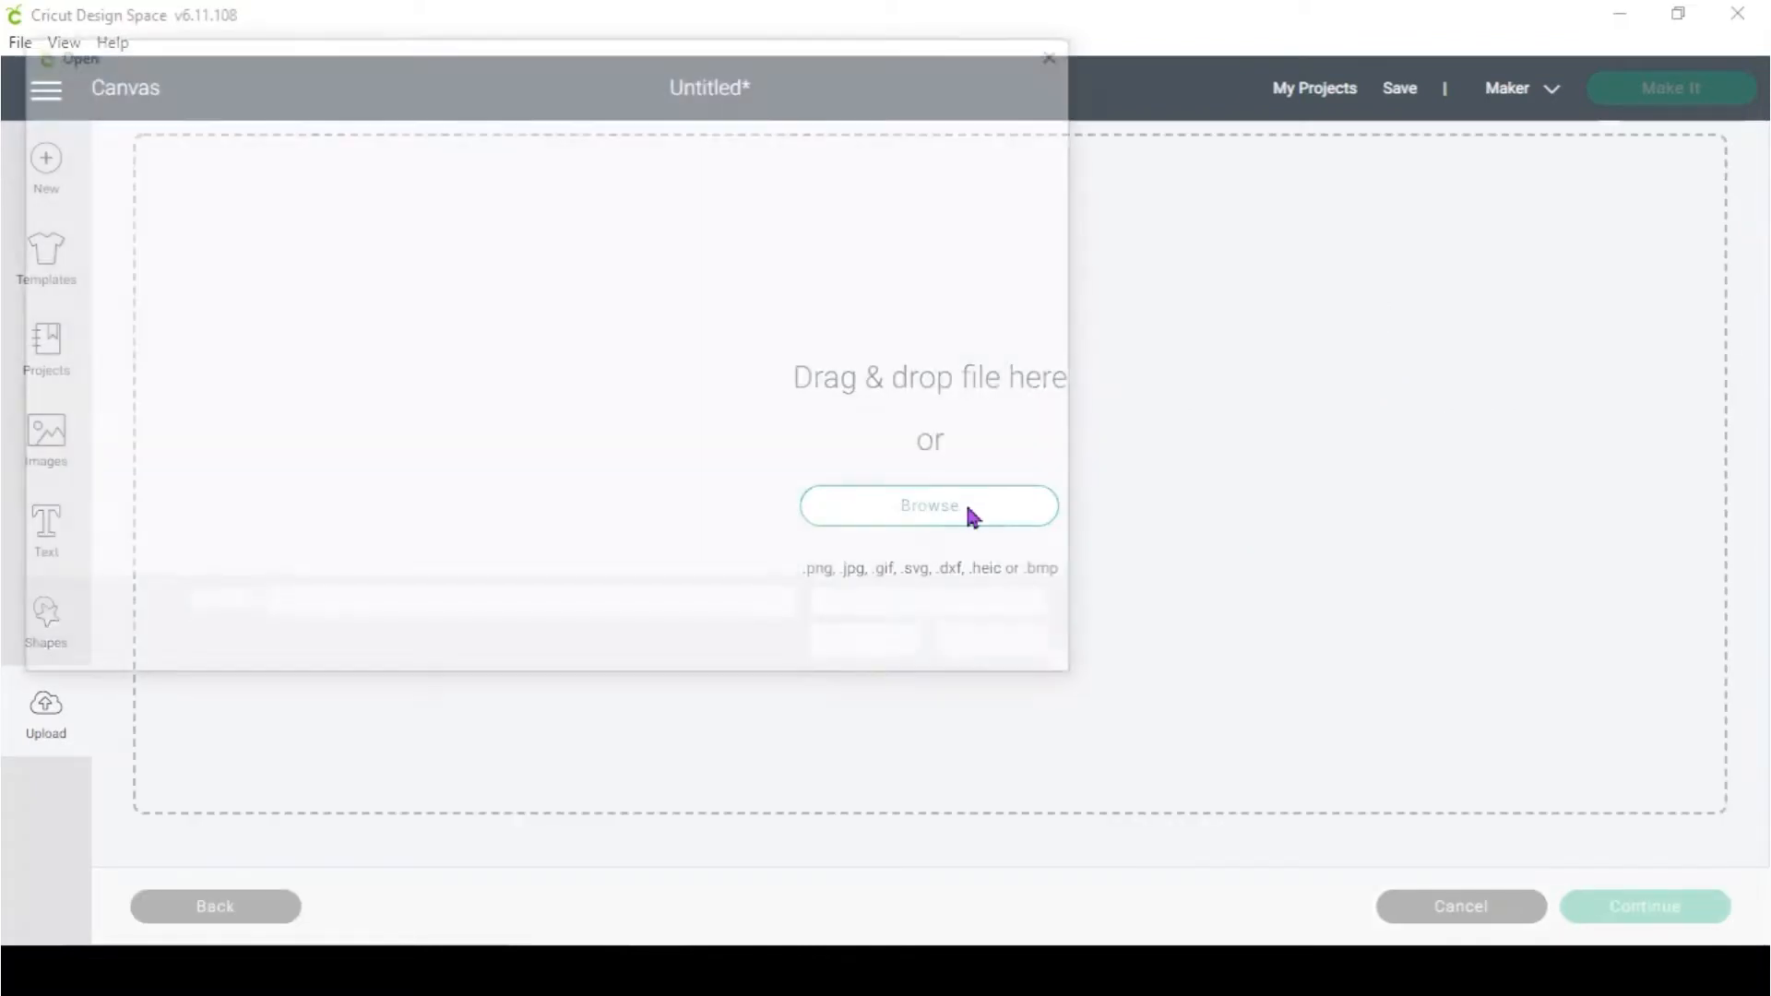
{"action": "type", "text": "cute"}
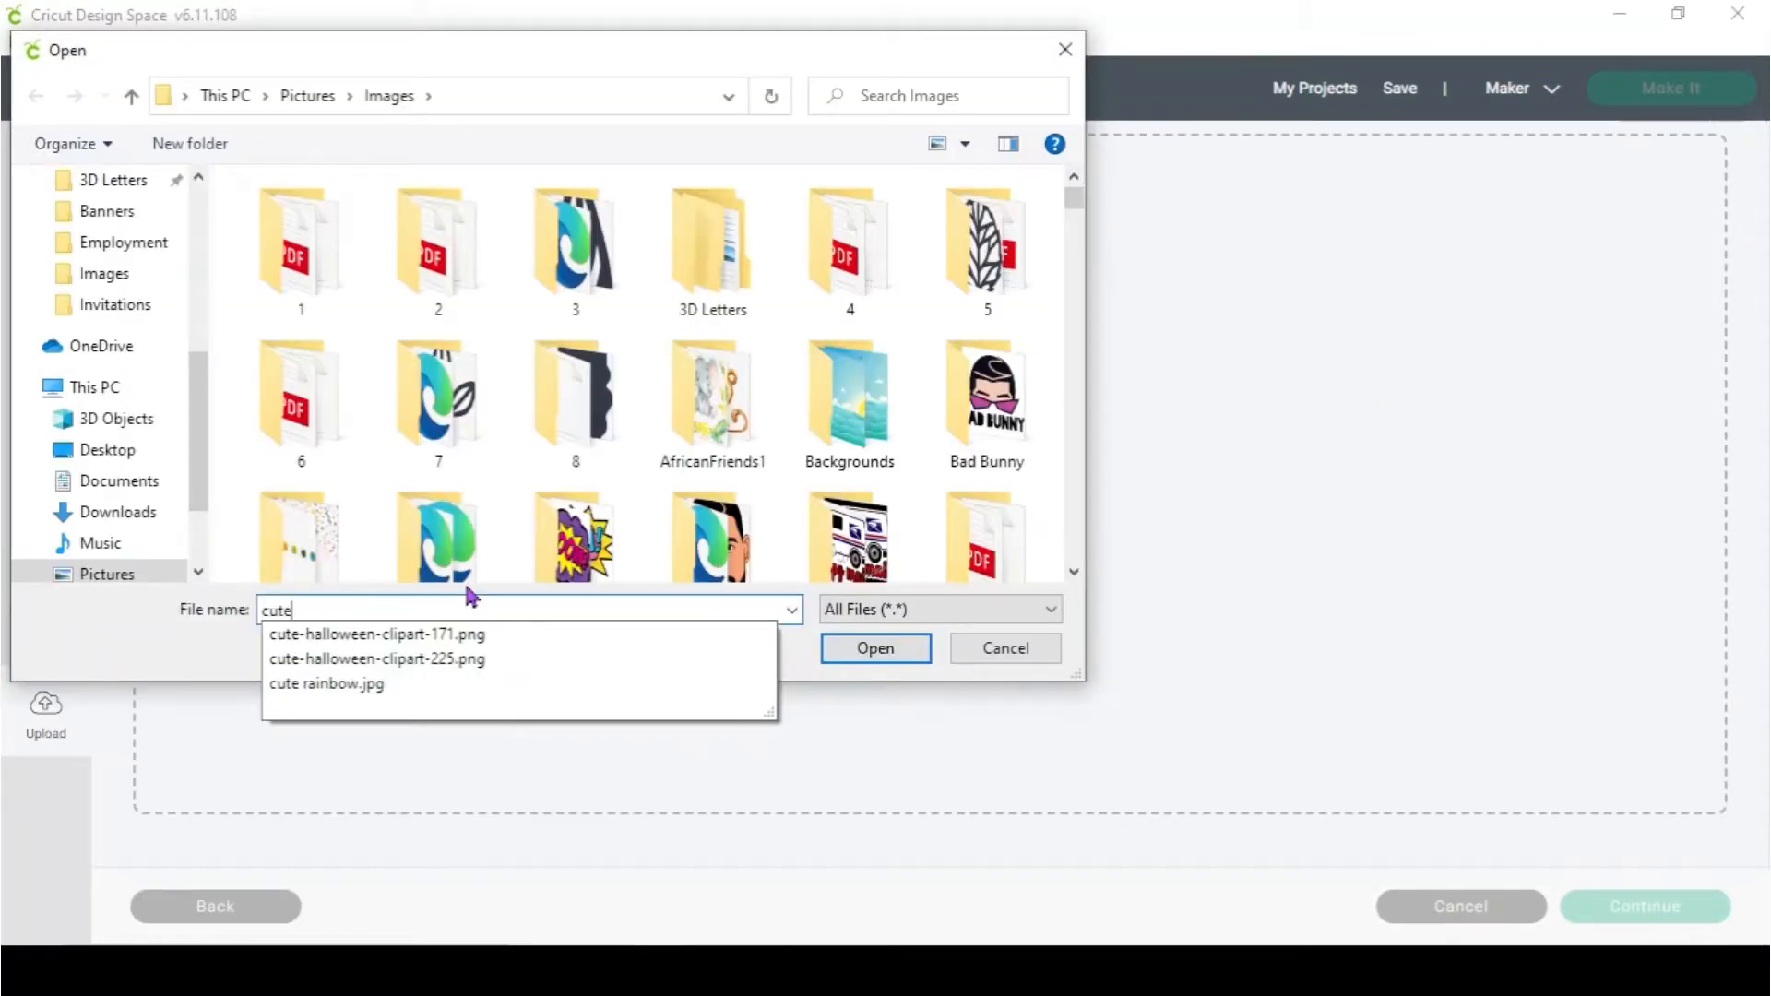
{"action": "left_click", "coordinate": [357, 684]}
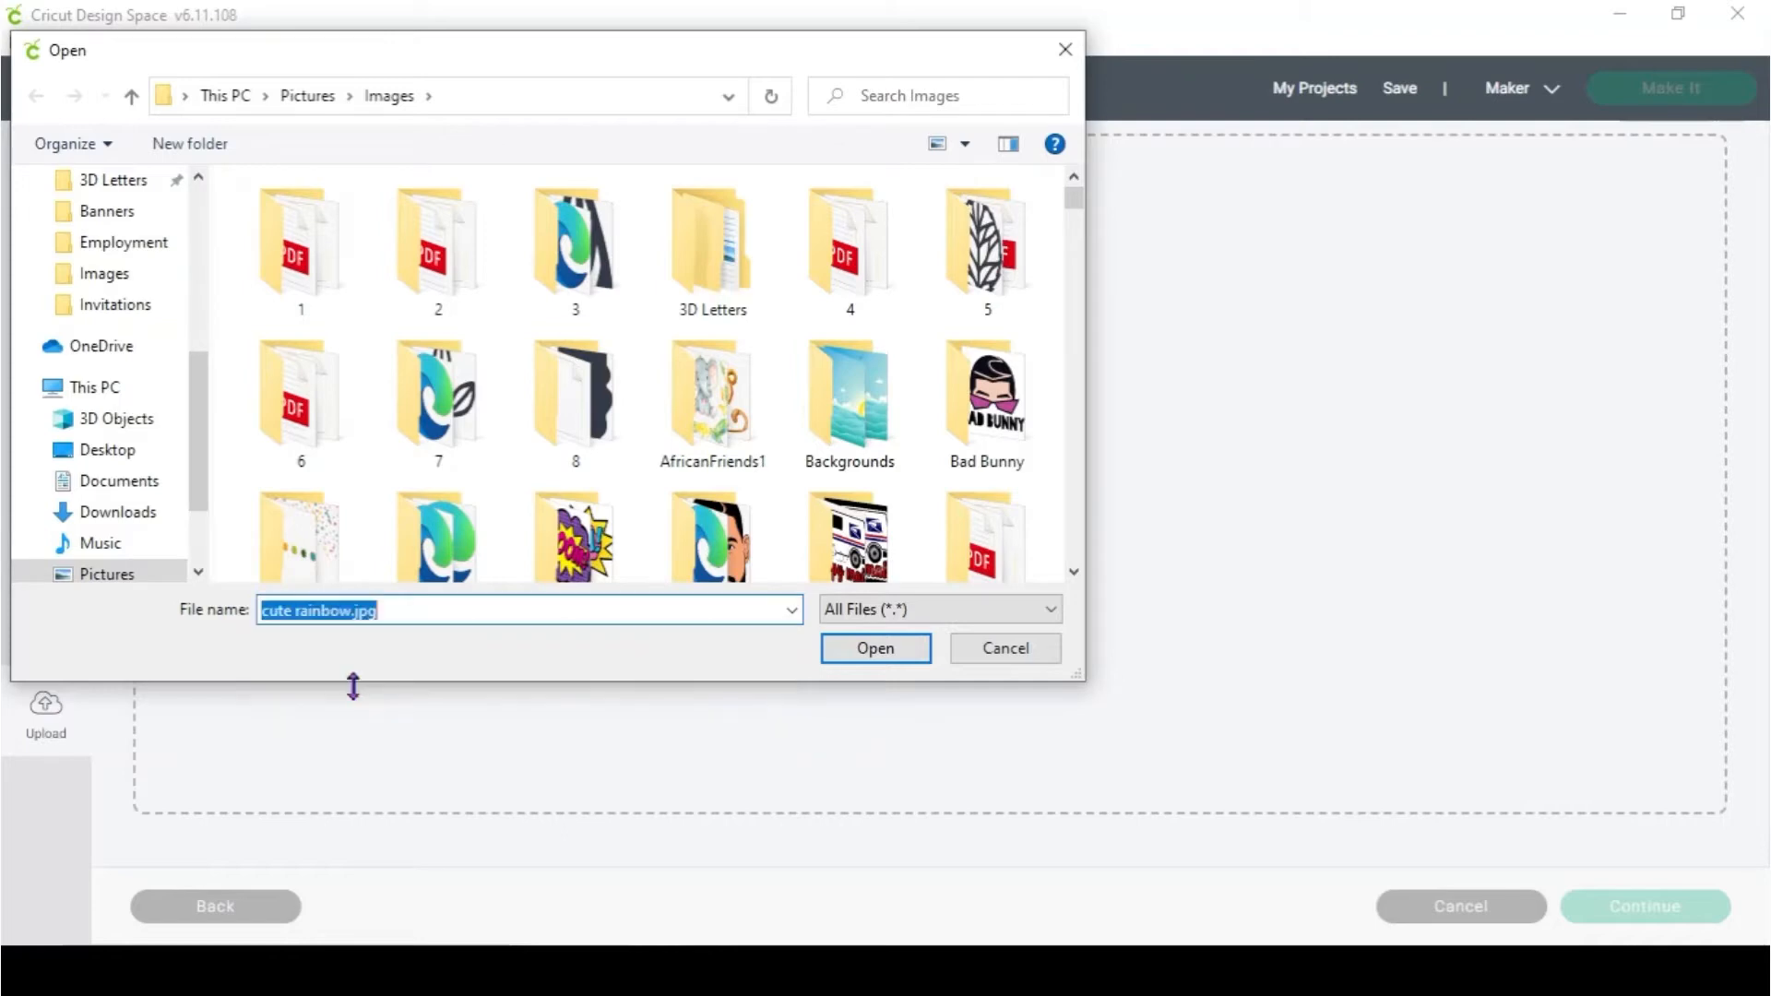
{"action": "left_click", "coordinate": [841, 648]}
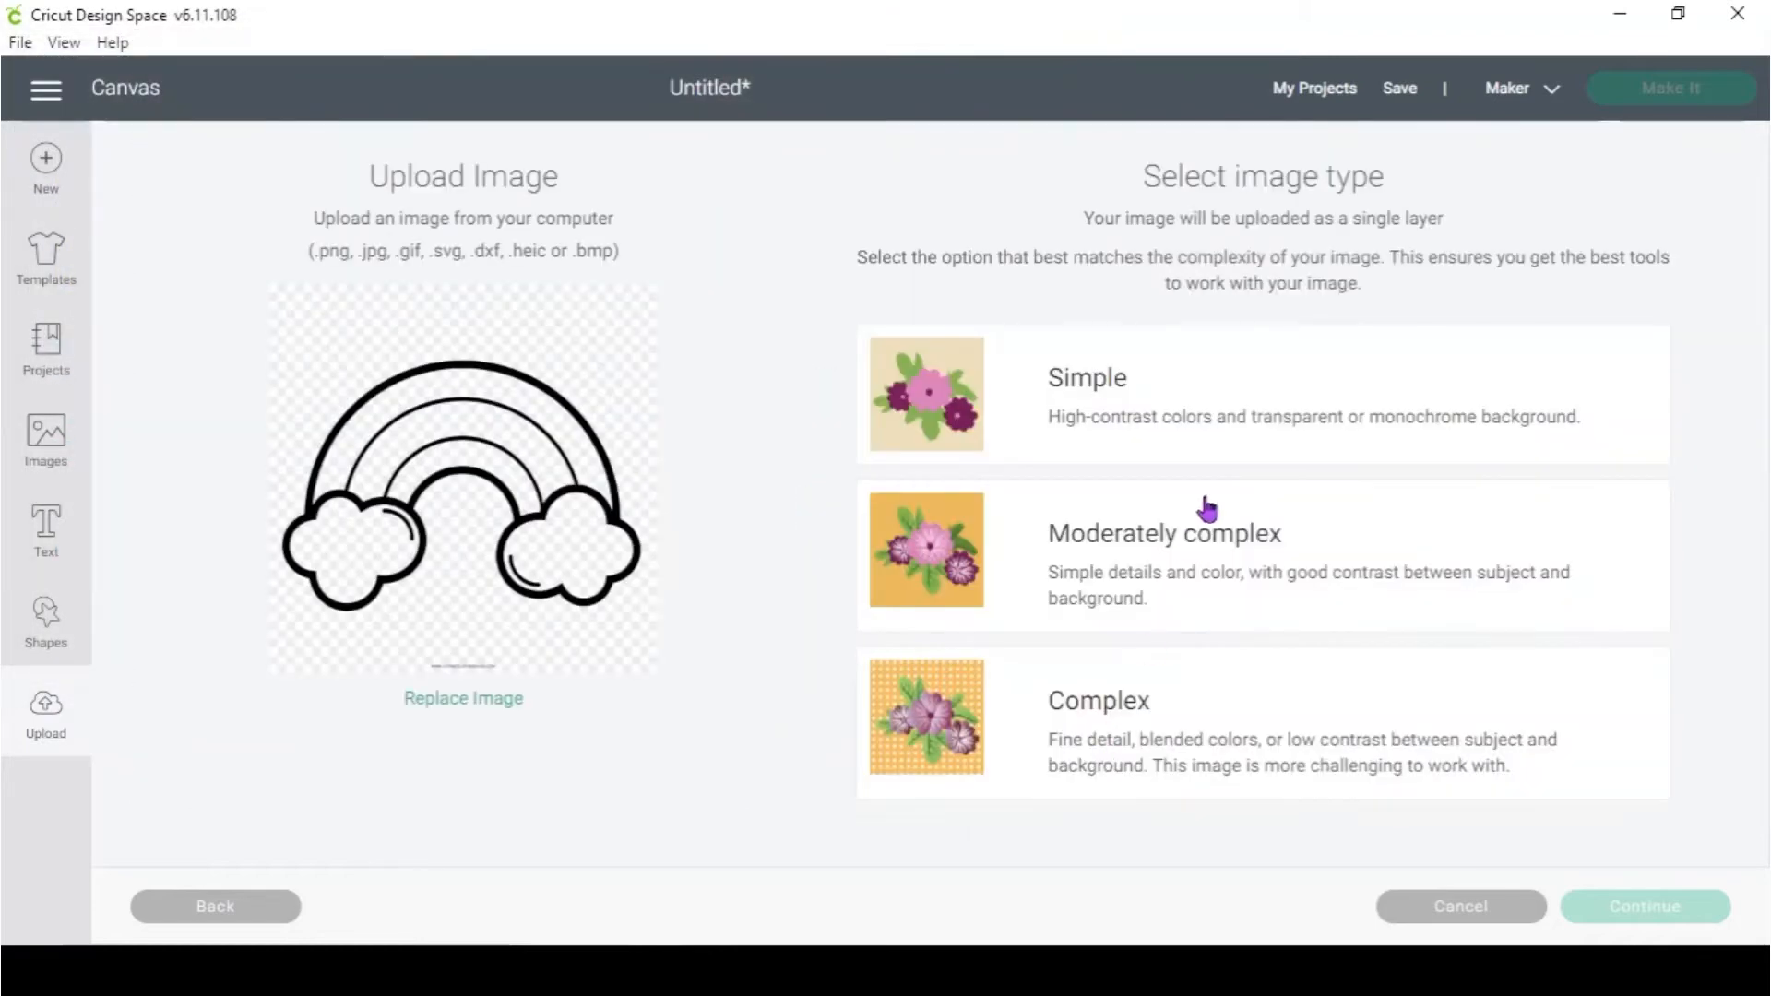
{"action": "left_click", "coordinate": [1242, 406]}
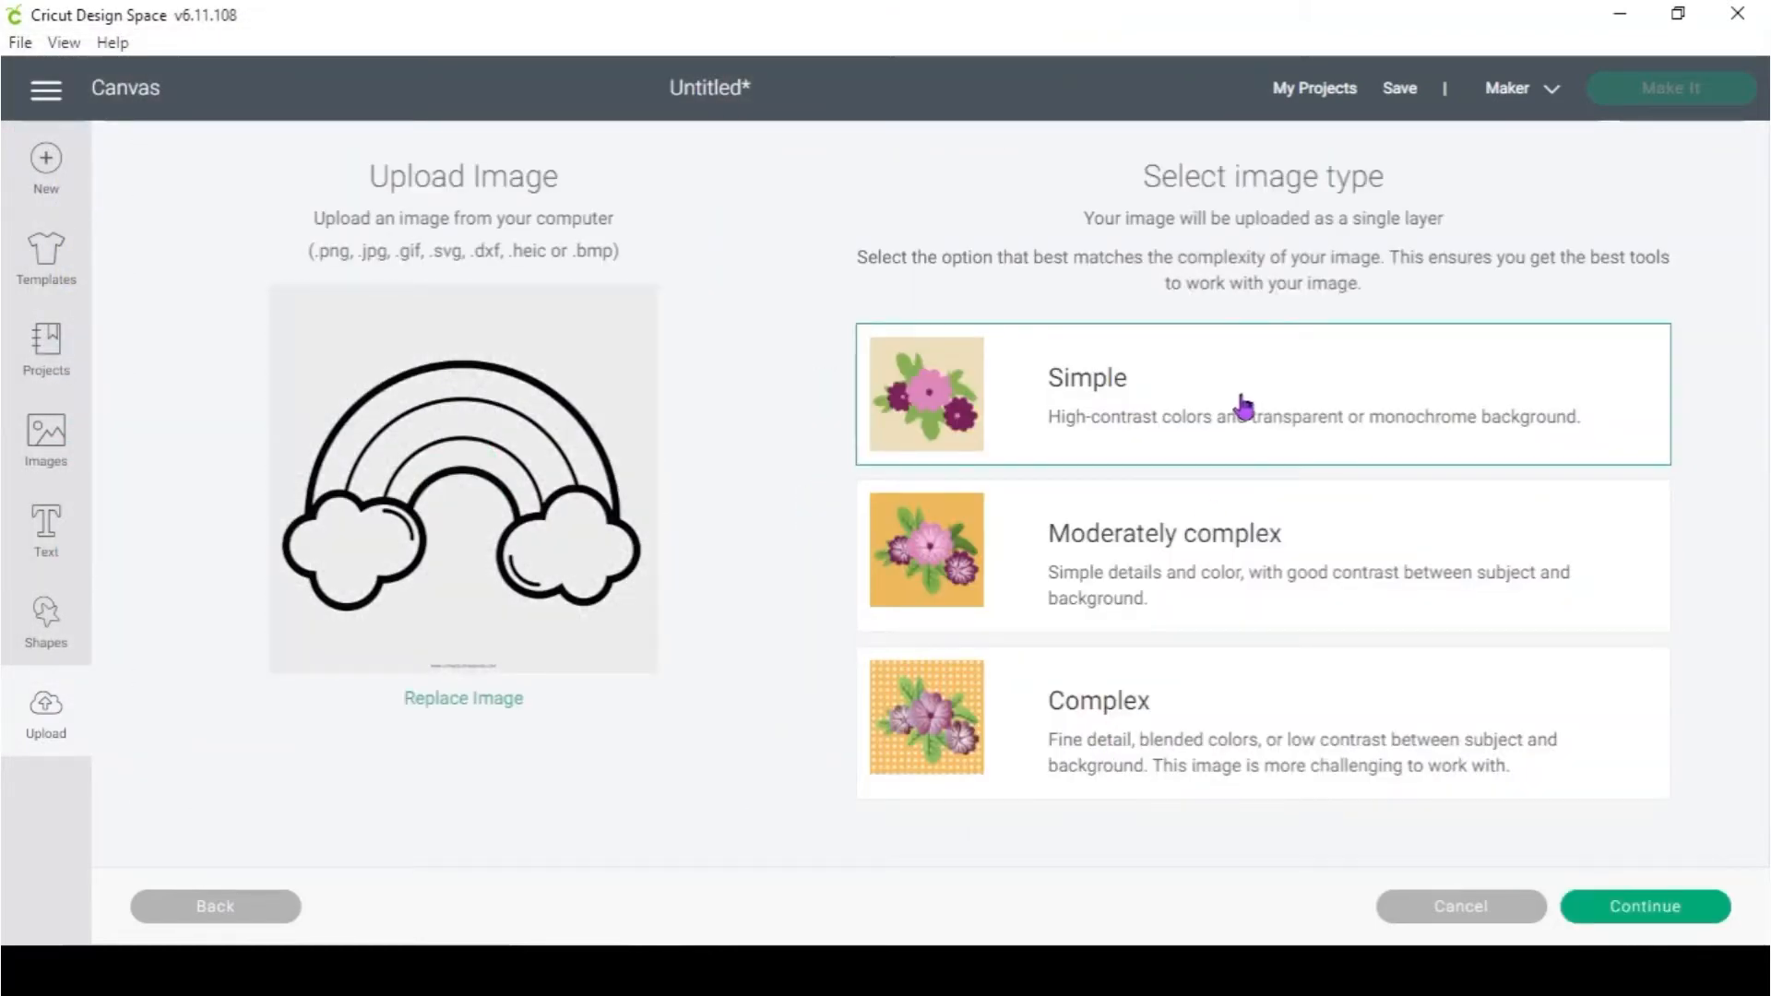
{"action": "left_click", "coordinate": [1675, 908]}
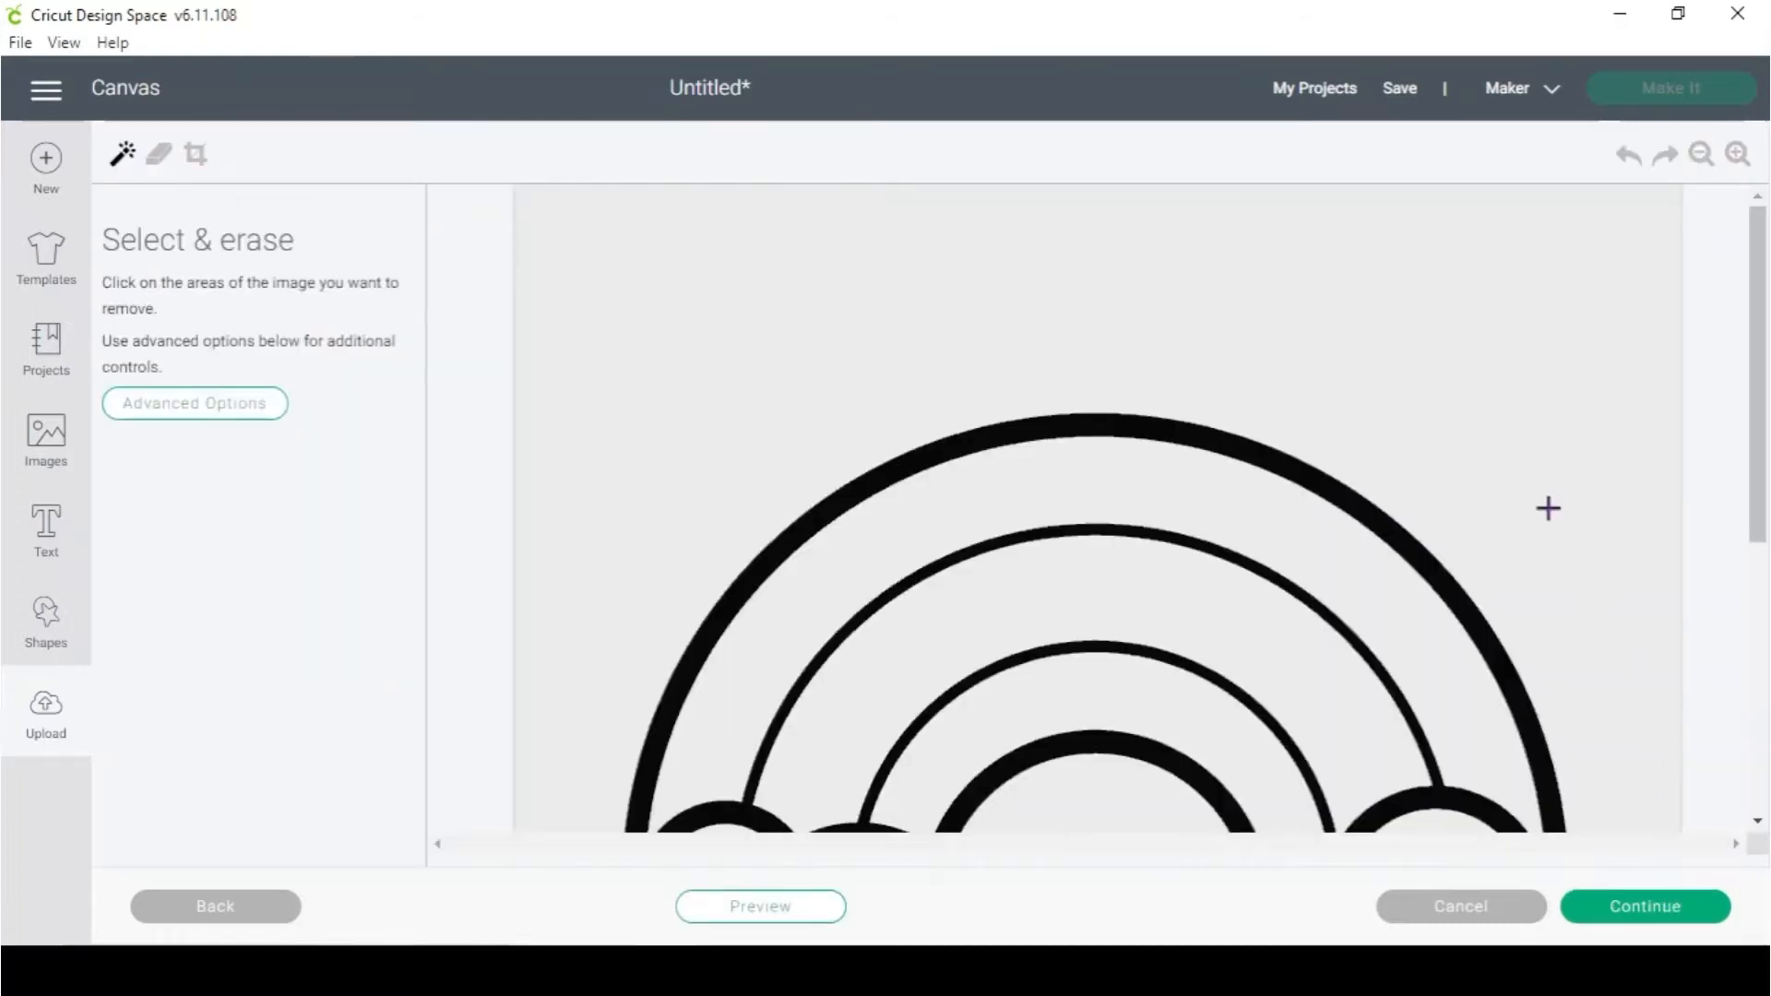
Show the advanced Select & erase options and set the color tolerance to 75
{"action": "scroll", "coordinate": [1536, 503], "scroll_direction": "down", "scroll_amount": 2}
{"action": "left_click", "coordinate": [201, 406]}
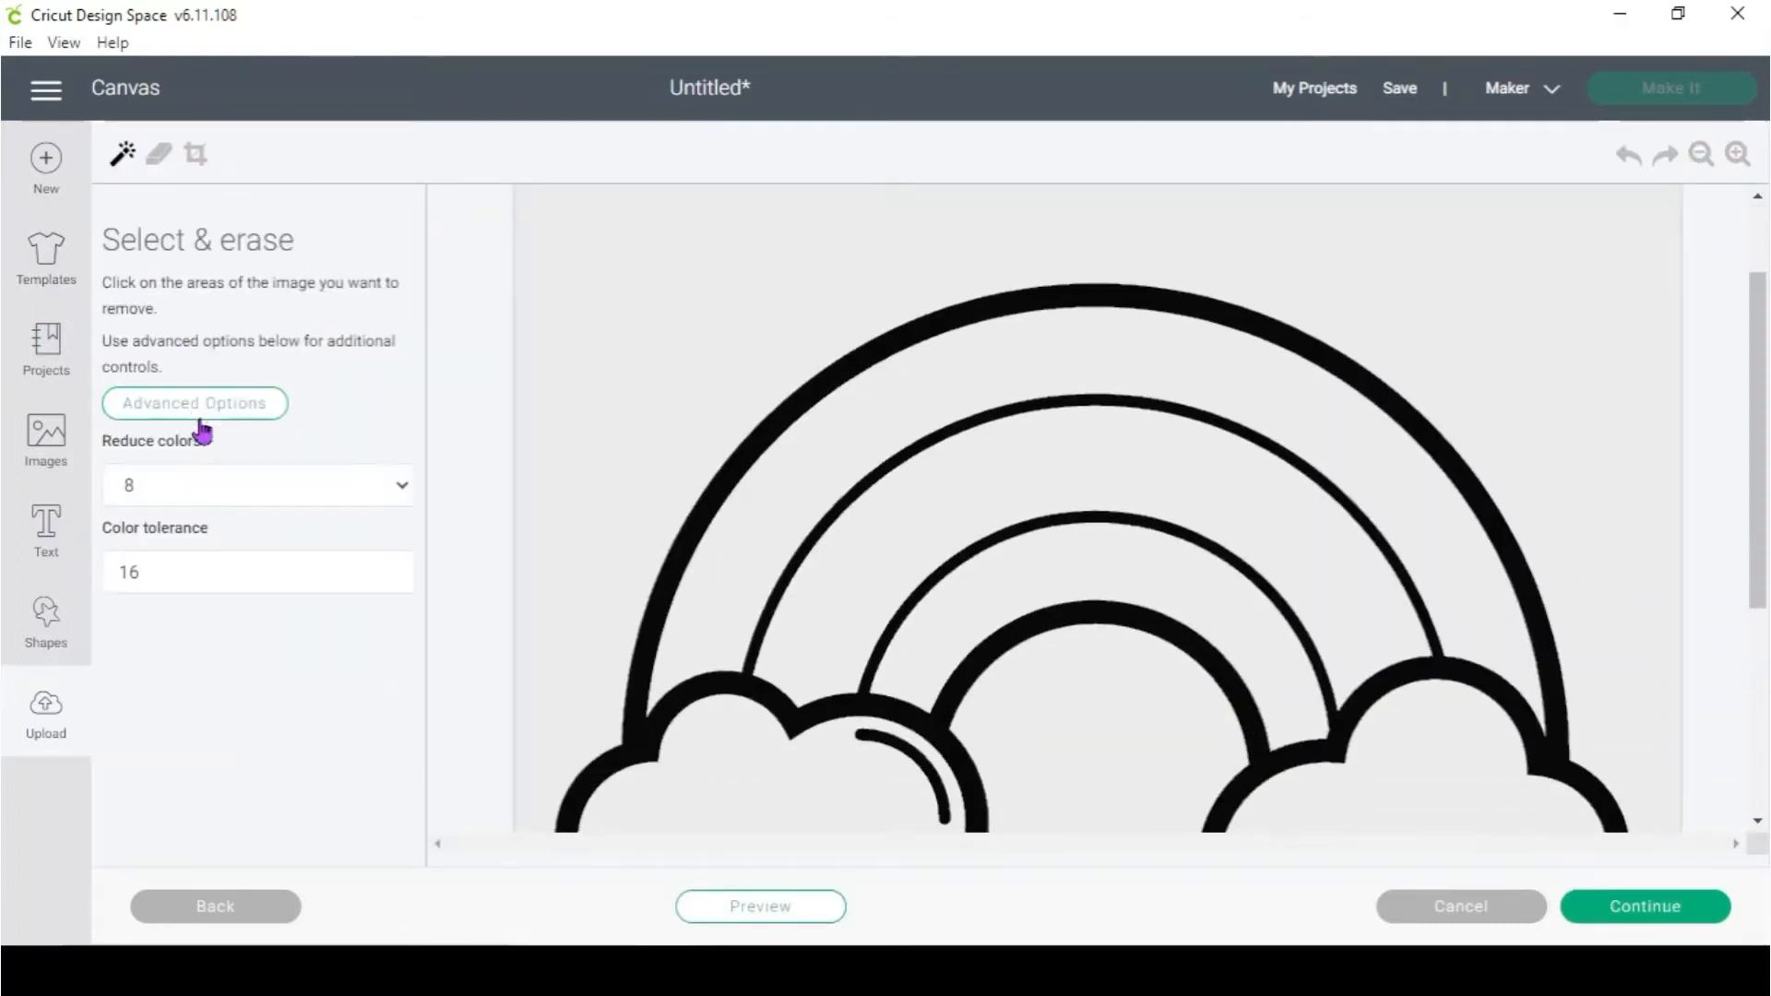
{"action": "double_click", "coordinate": [170, 576]}
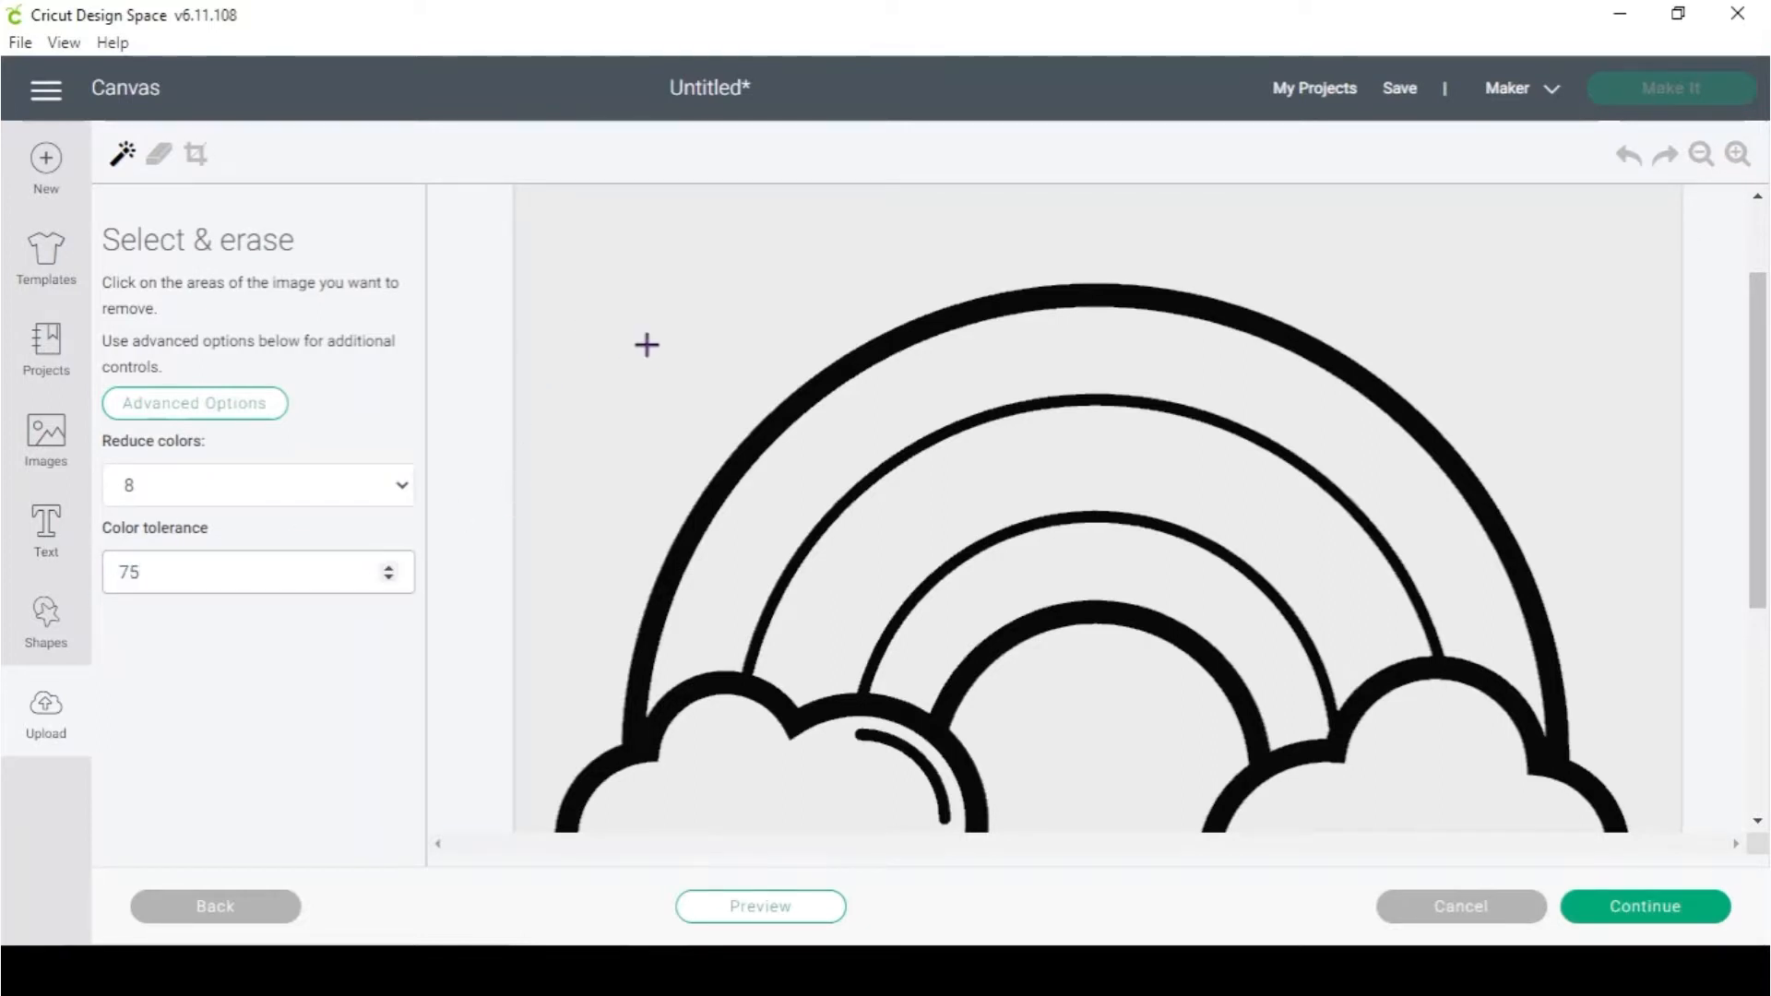
Remove the background around the rainbow and the fills inside its bands and both clouds, leaving only the black outlines
{"action": "left_click", "coordinate": [745, 270]}
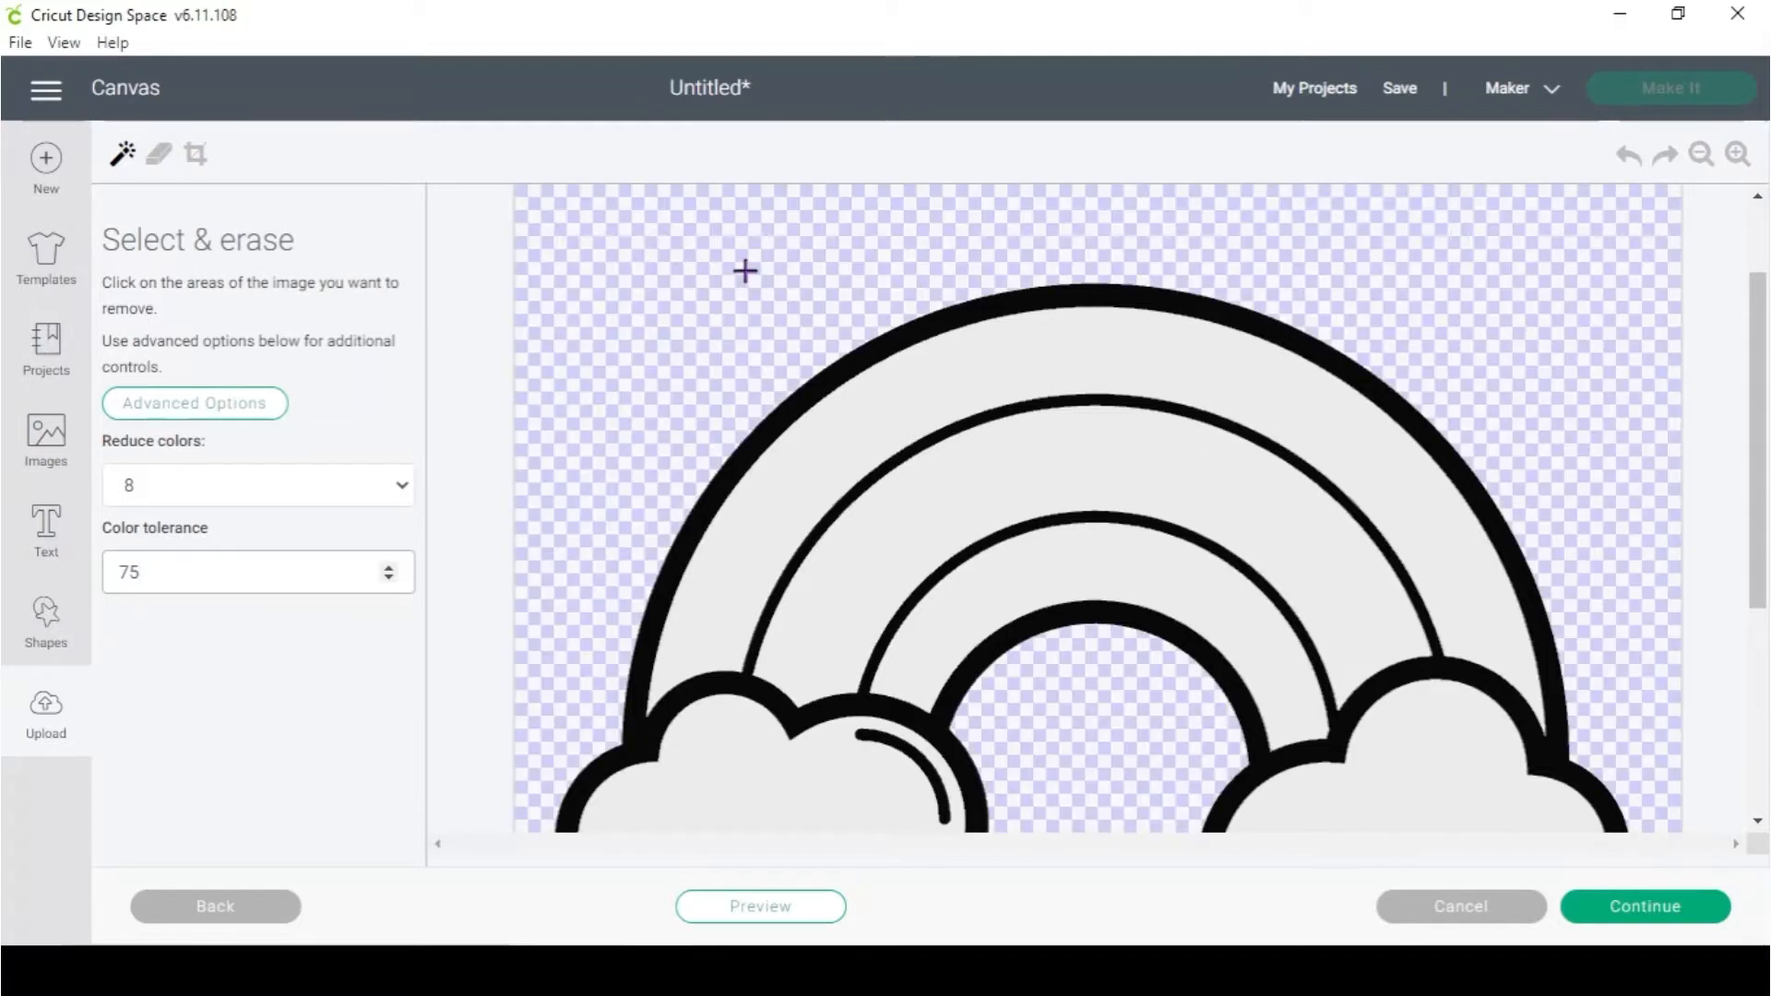
{"action": "left_click", "coordinate": [873, 409]}
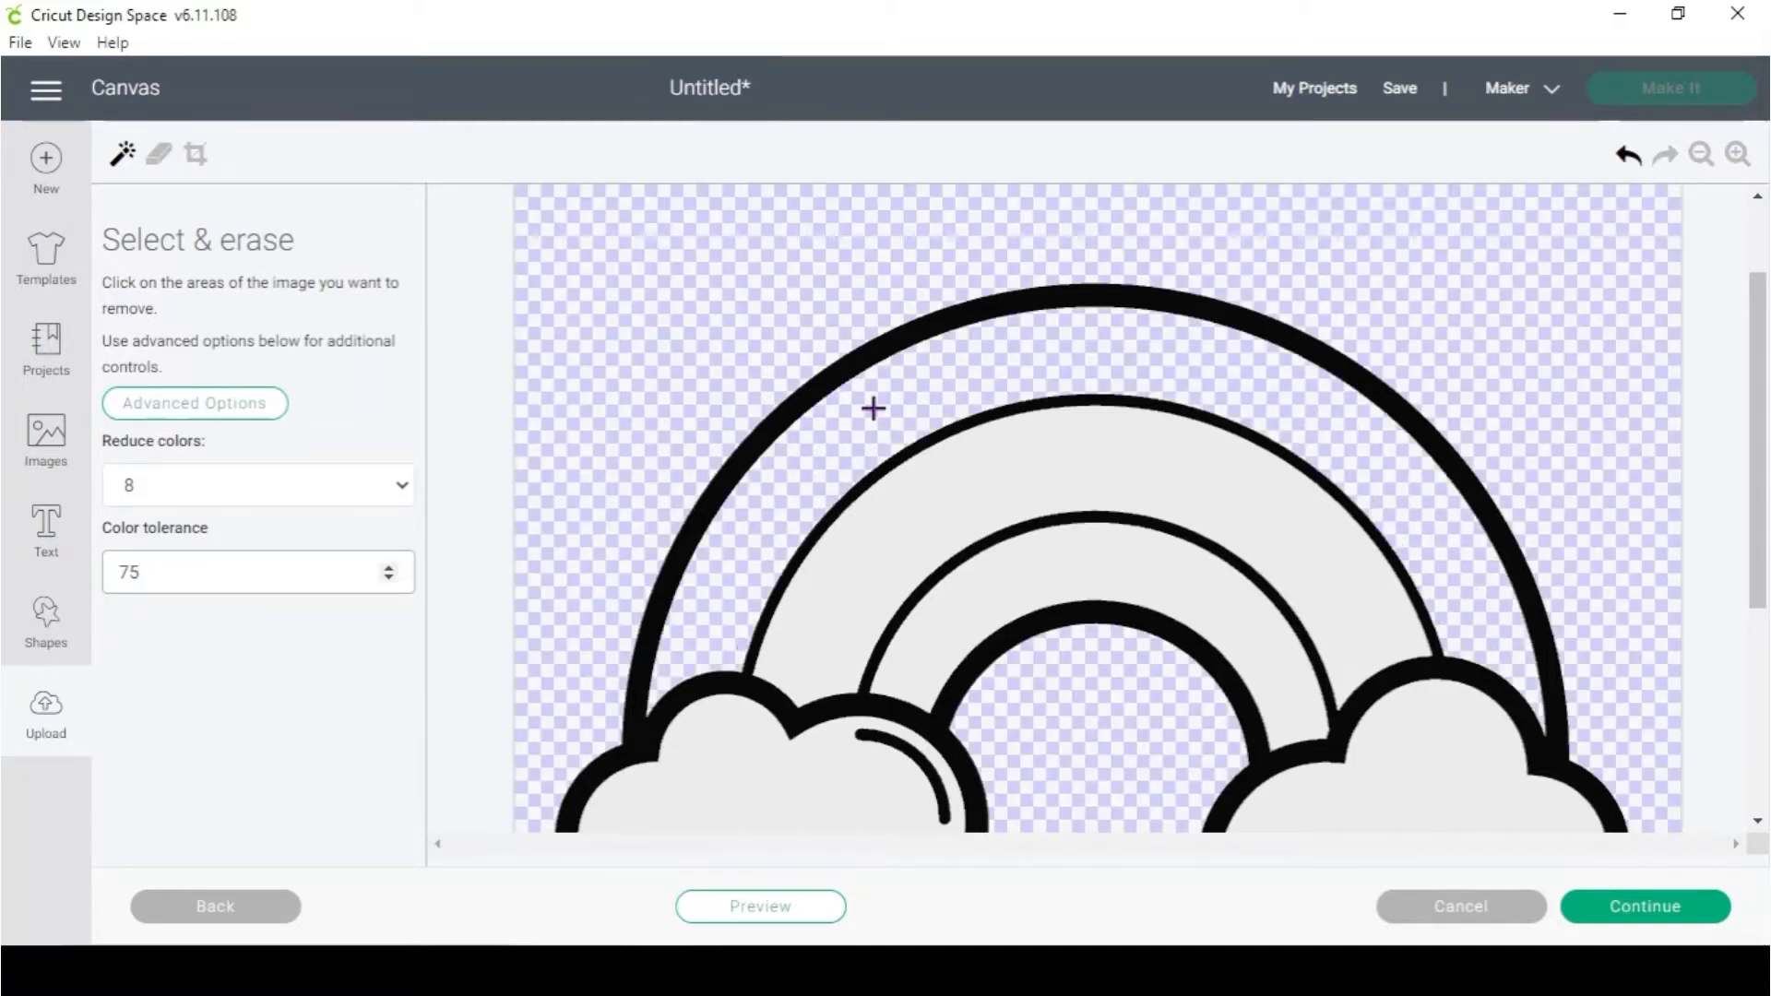
{"action": "left_click", "coordinate": [738, 907]}
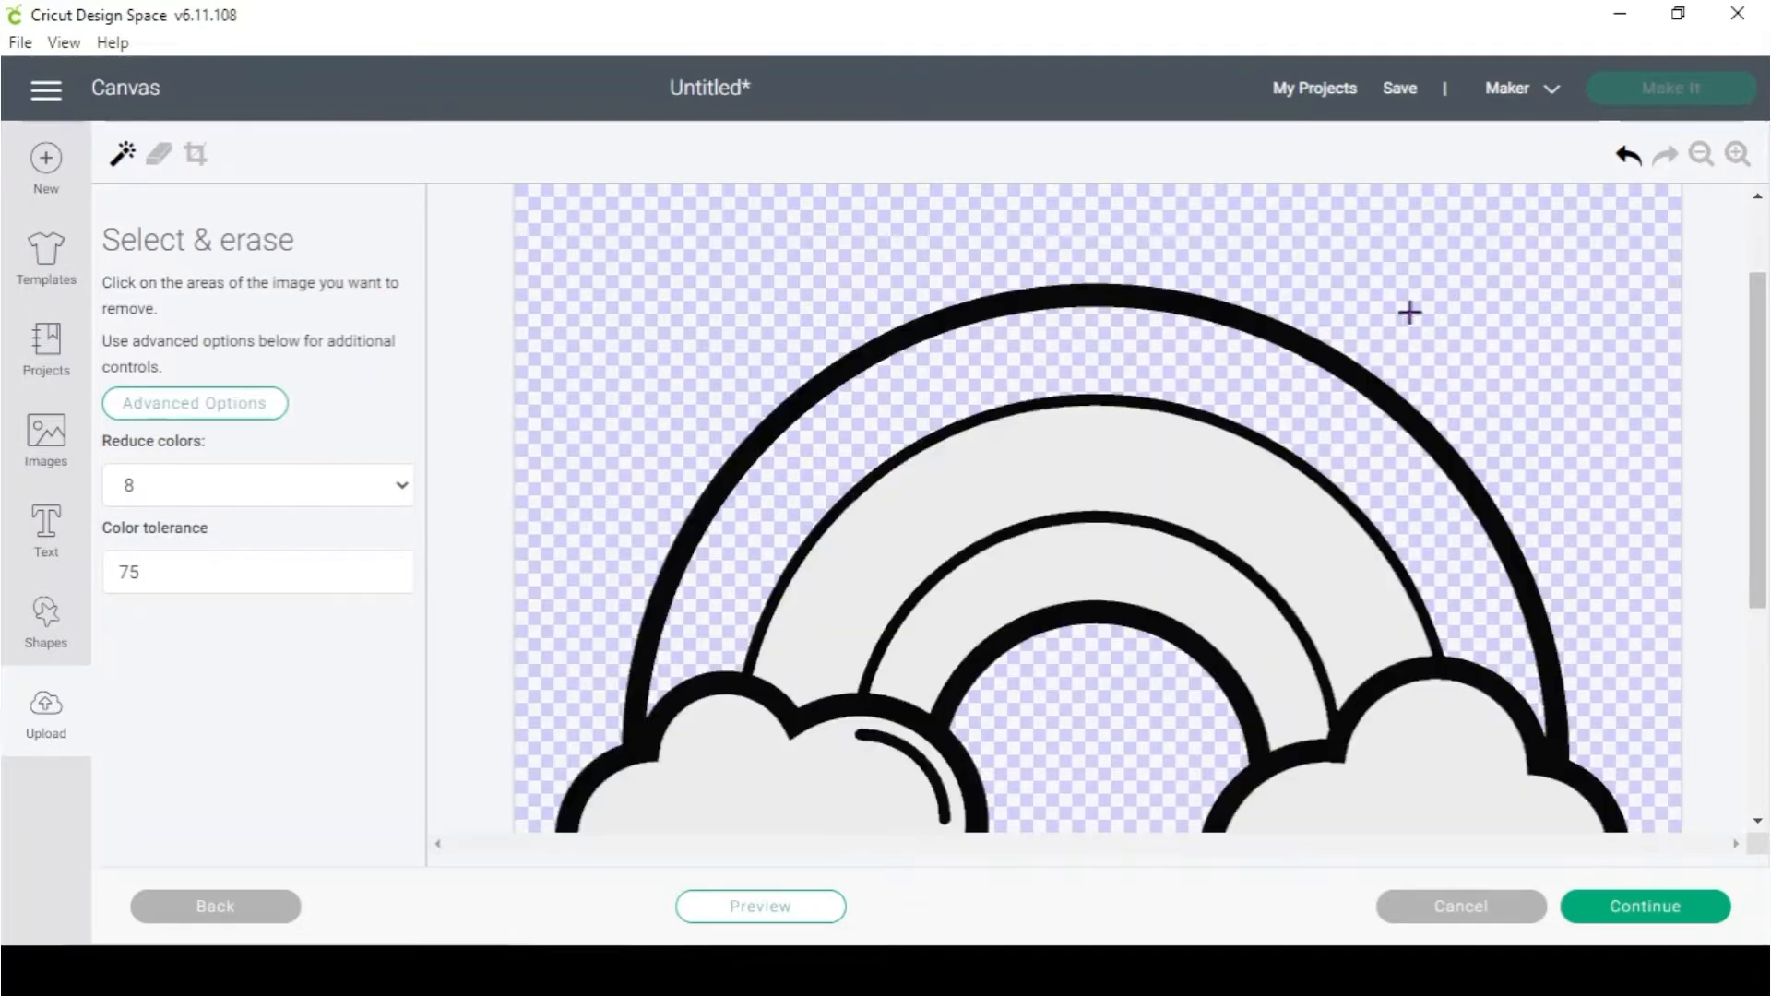
{"action": "scroll", "coordinate": [1153, 572], "scroll_direction": "down", "scroll_amount": 4}
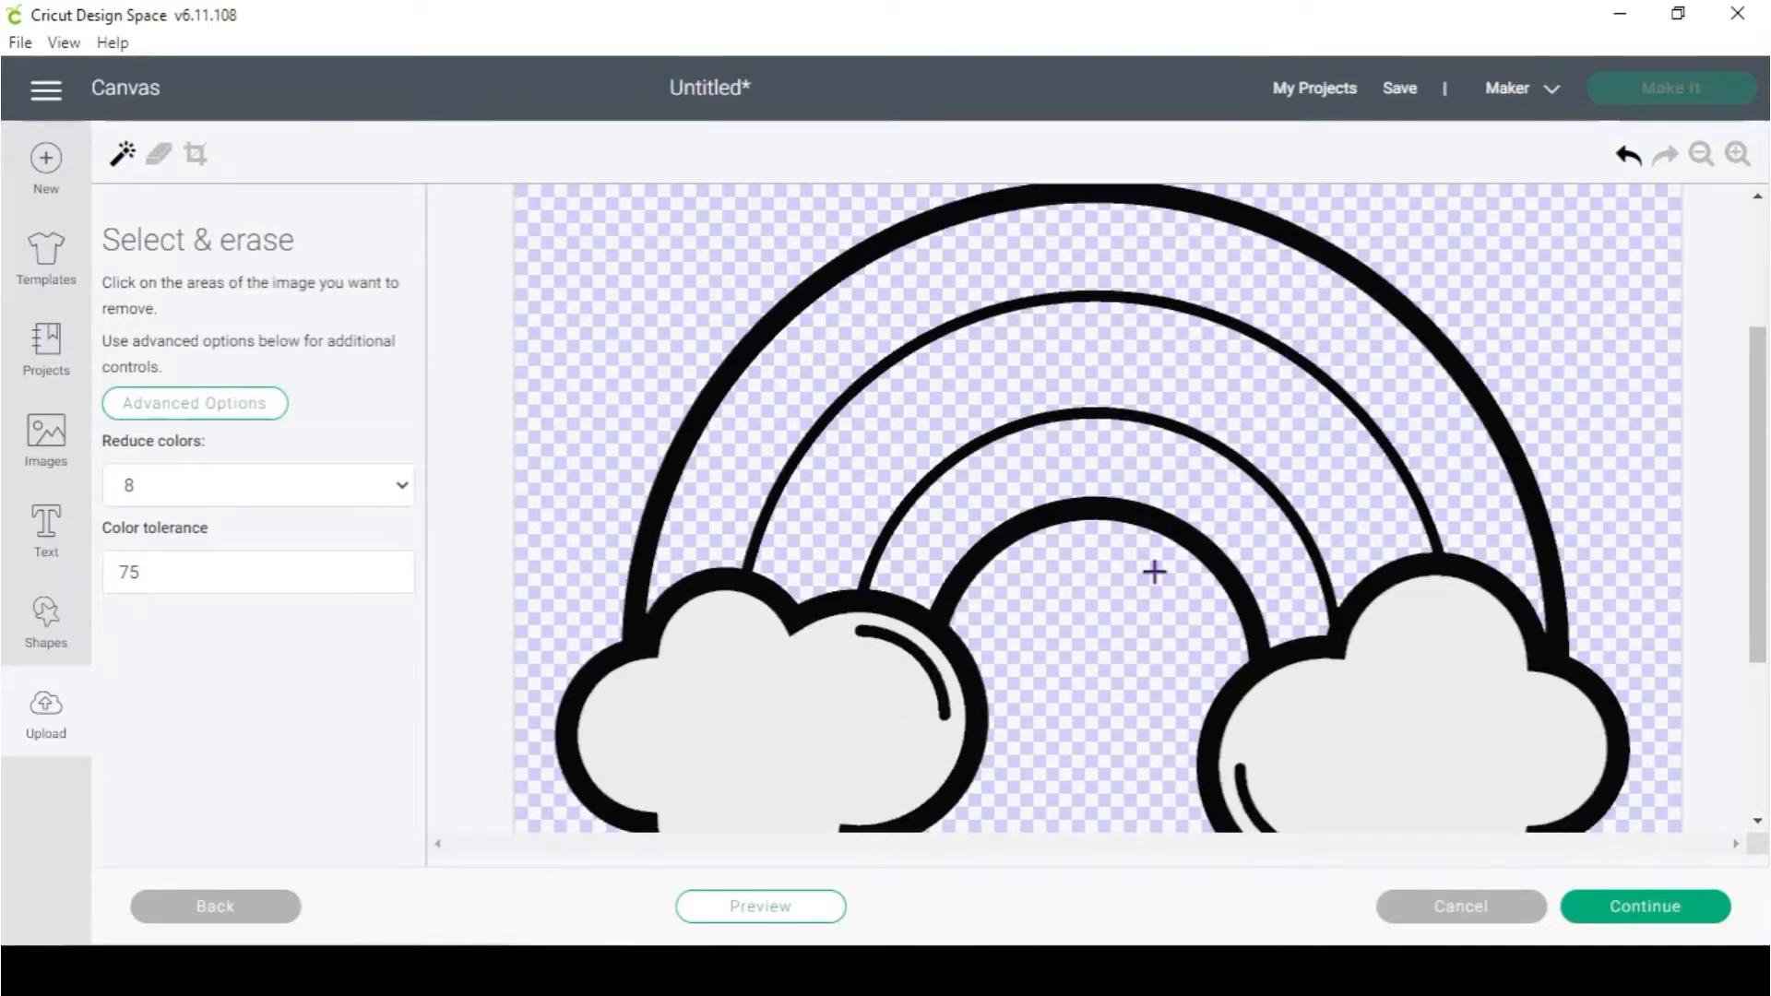
{"action": "left_click", "coordinate": [764, 449]}
{"action": "left_click", "coordinate": [1503, 417]}
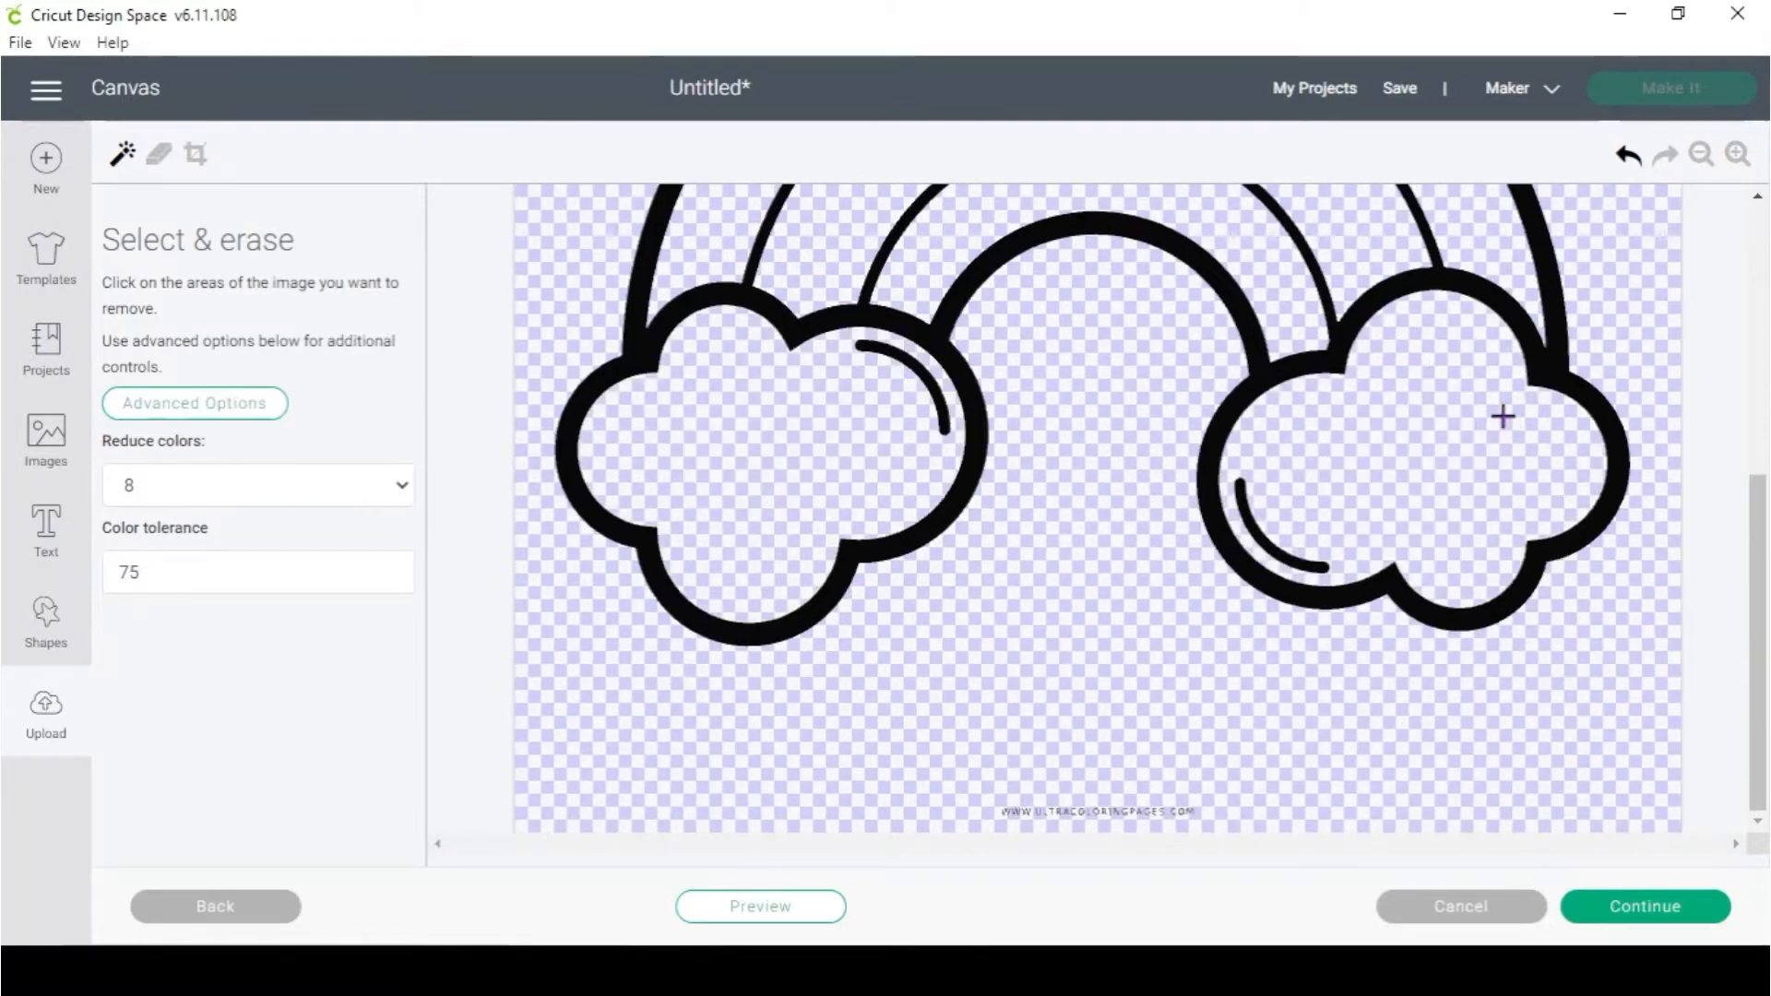
With an enlarged eraser, erase the website watermark below the rainbow and the curved accent line inside each cloud
{"action": "left_click", "coordinate": [157, 164]}
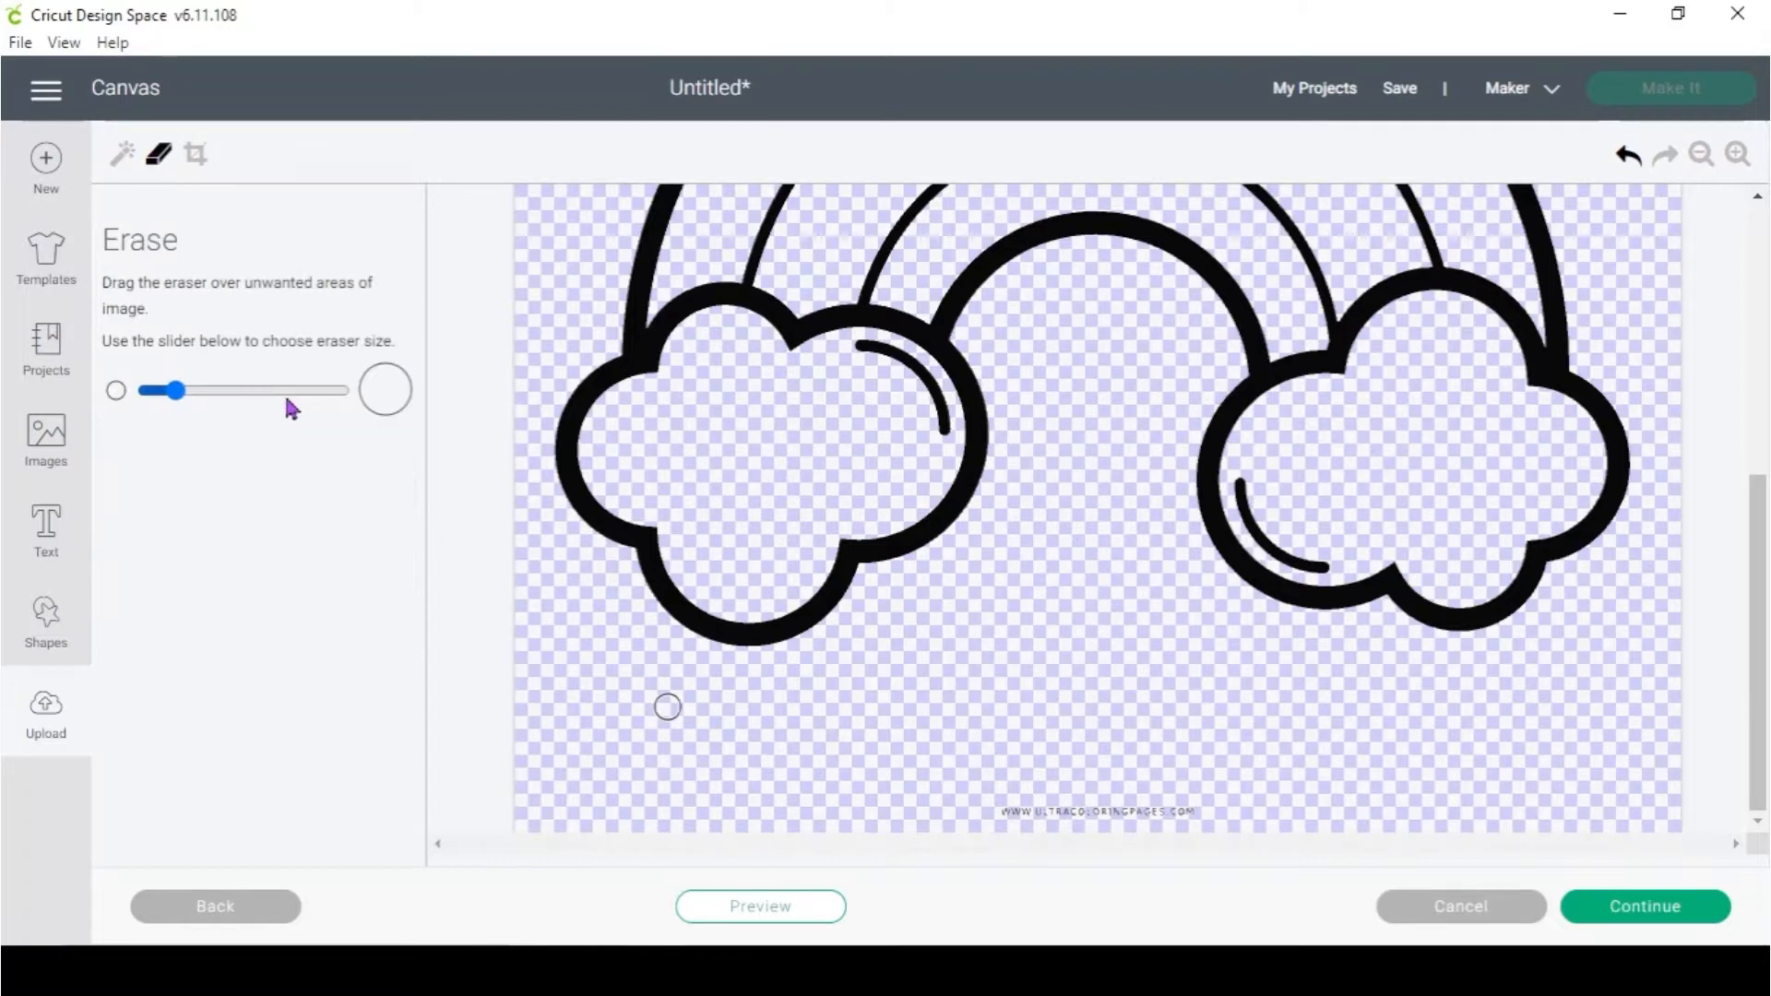
{"action": "left_click_drag", "start_coordinate": [977, 791], "coordinate": [1185, 796]}
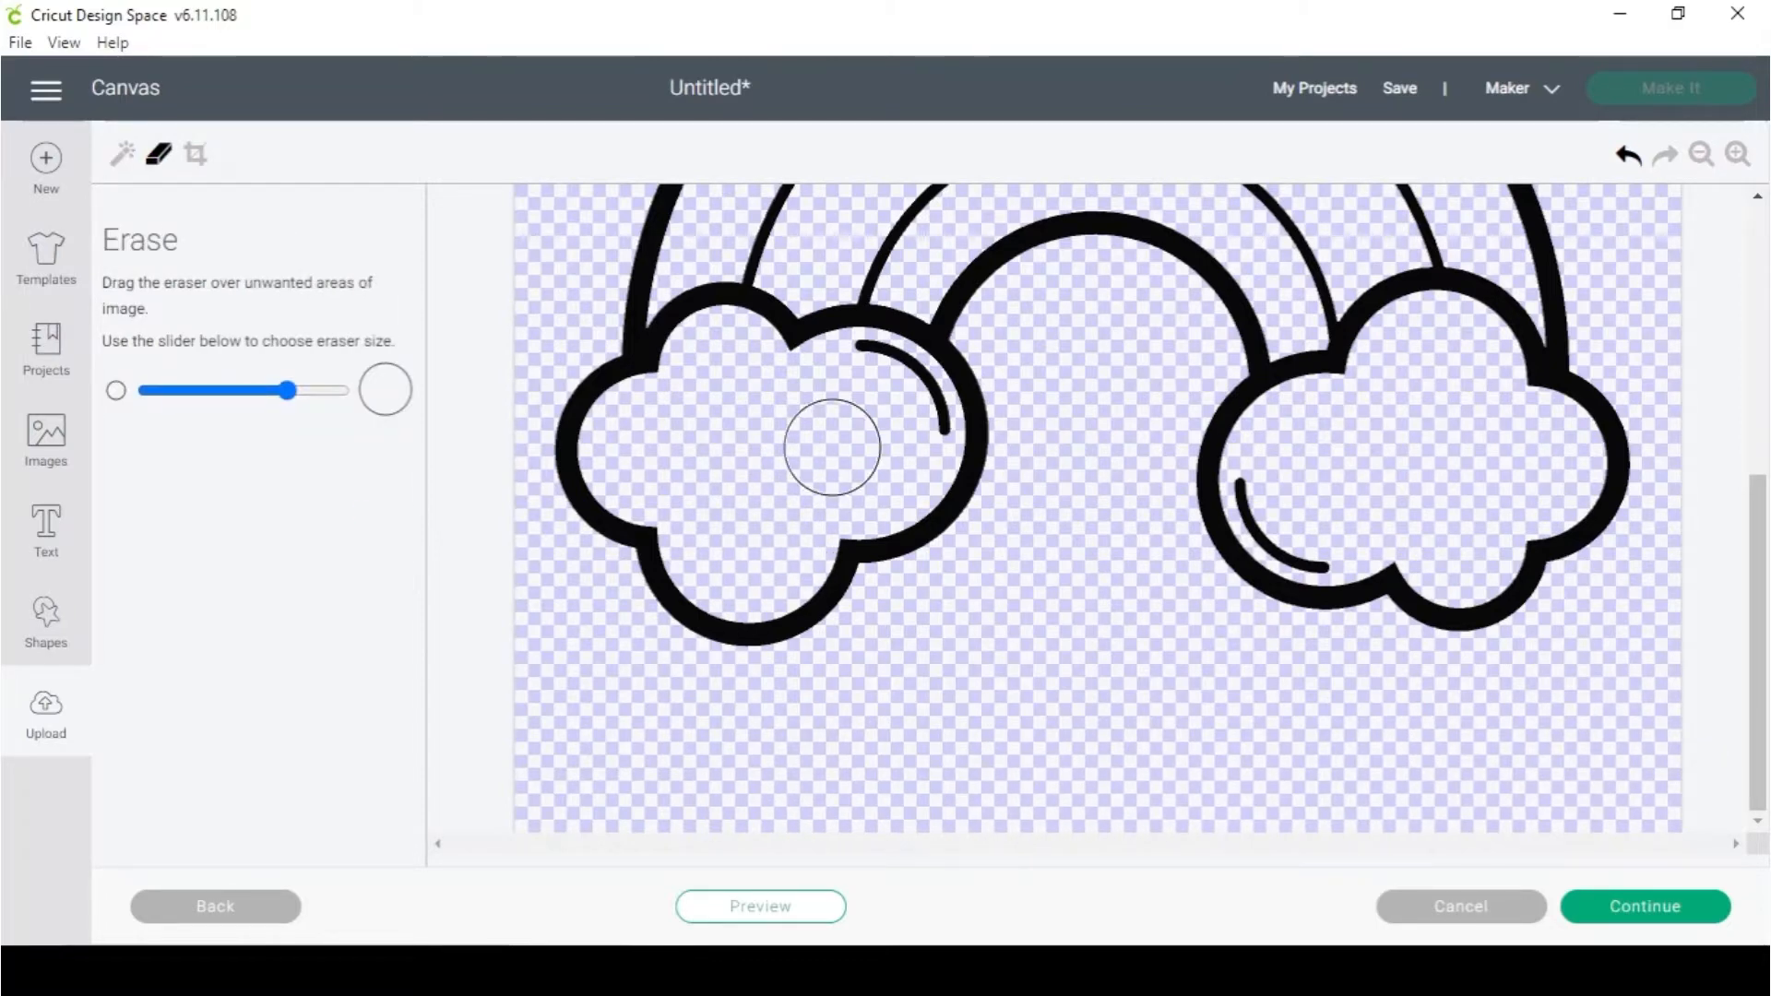
{"action": "mouse_move", "coordinate": [866, 402]}
{"action": "left_mouse_down"}
{"action": "mouse_move", "coordinate": [854, 379]}
{"action": "mouse_move", "coordinate": [886, 384]}
{"action": "mouse_move", "coordinate": [908, 432]}
{"action": "left_mouse_up"}
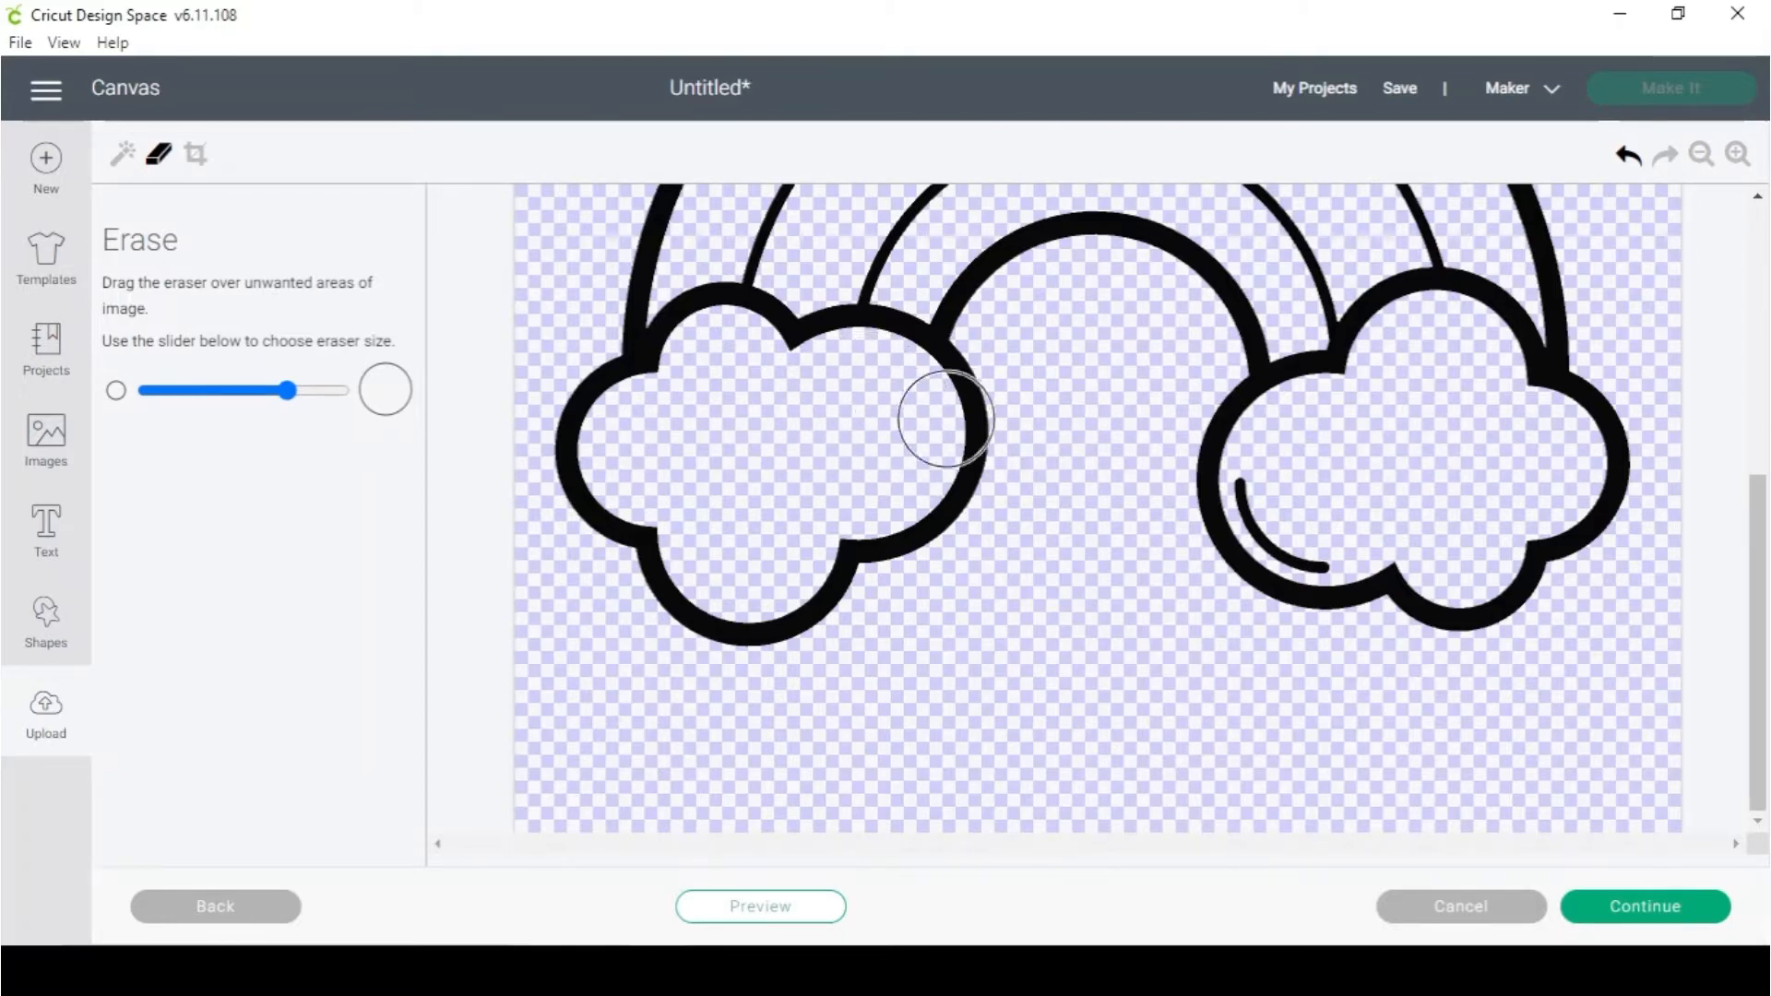
{"action": "left_click_drag", "start_coordinate": [1280, 484], "coordinate": [1313, 514]}
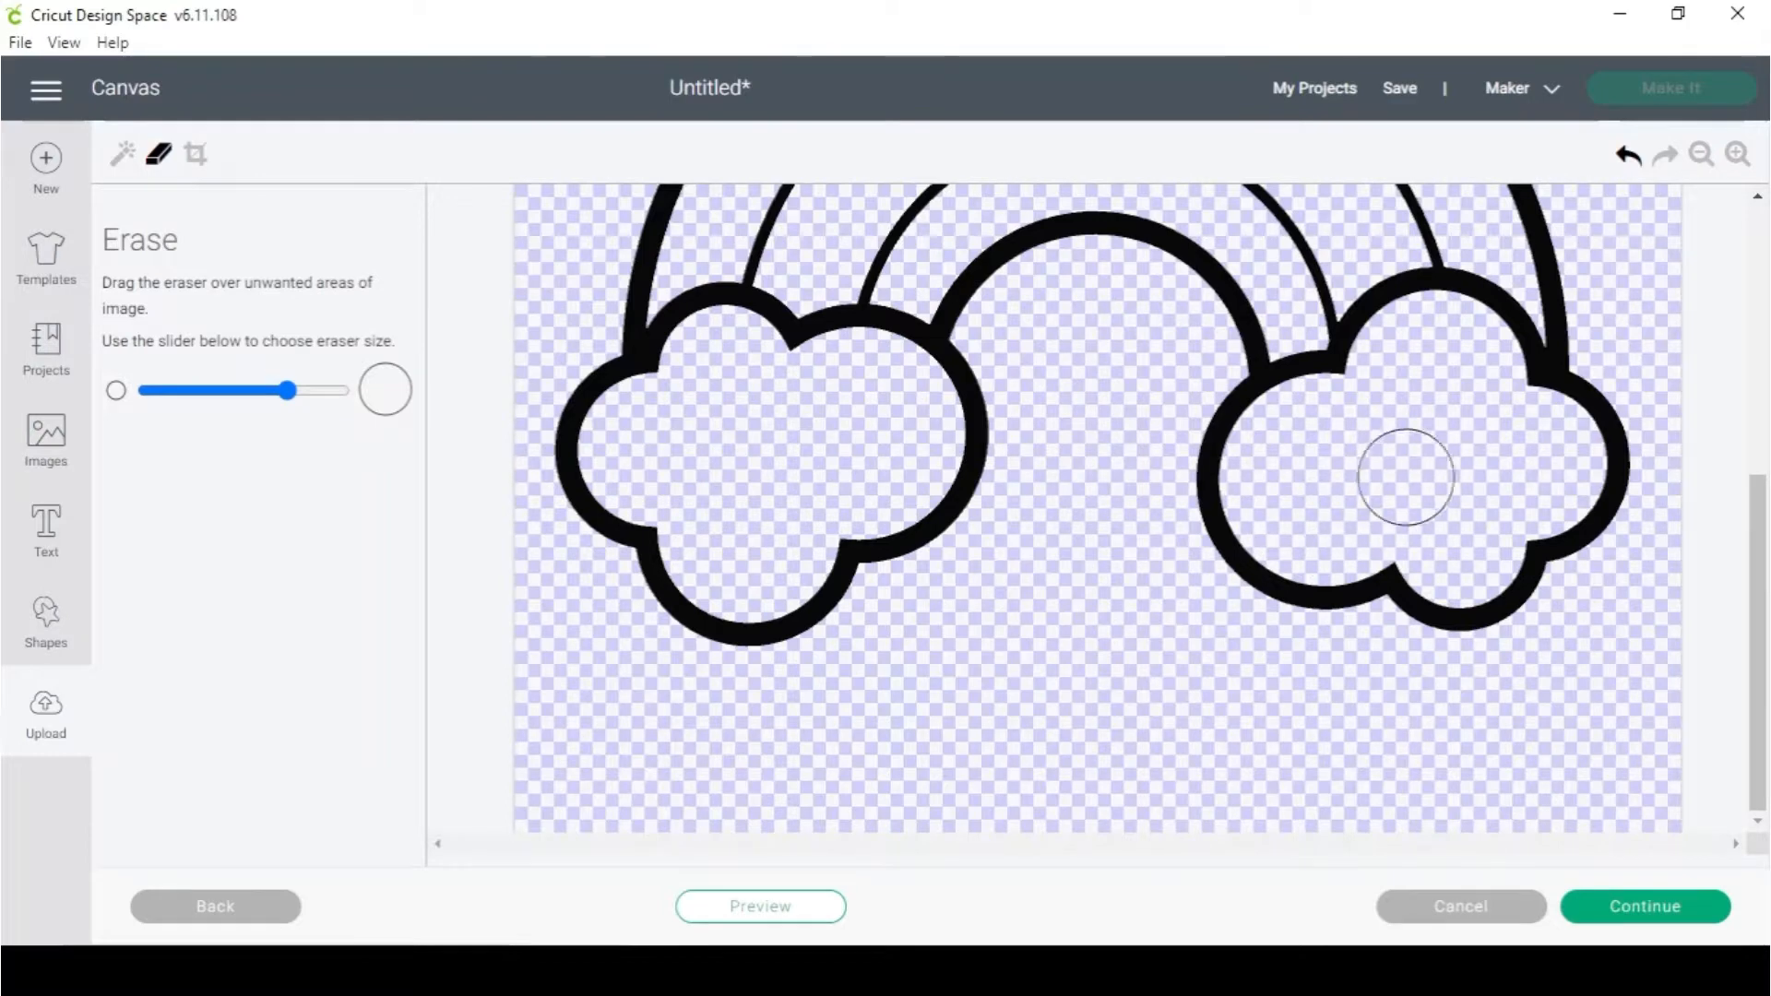
Preview the cleaned rainbow outline, check it from top to bottom, and continue to the upload type selection
{"action": "scroll", "coordinate": [1404, 474], "scroll_direction": "up", "scroll_amount": 5}
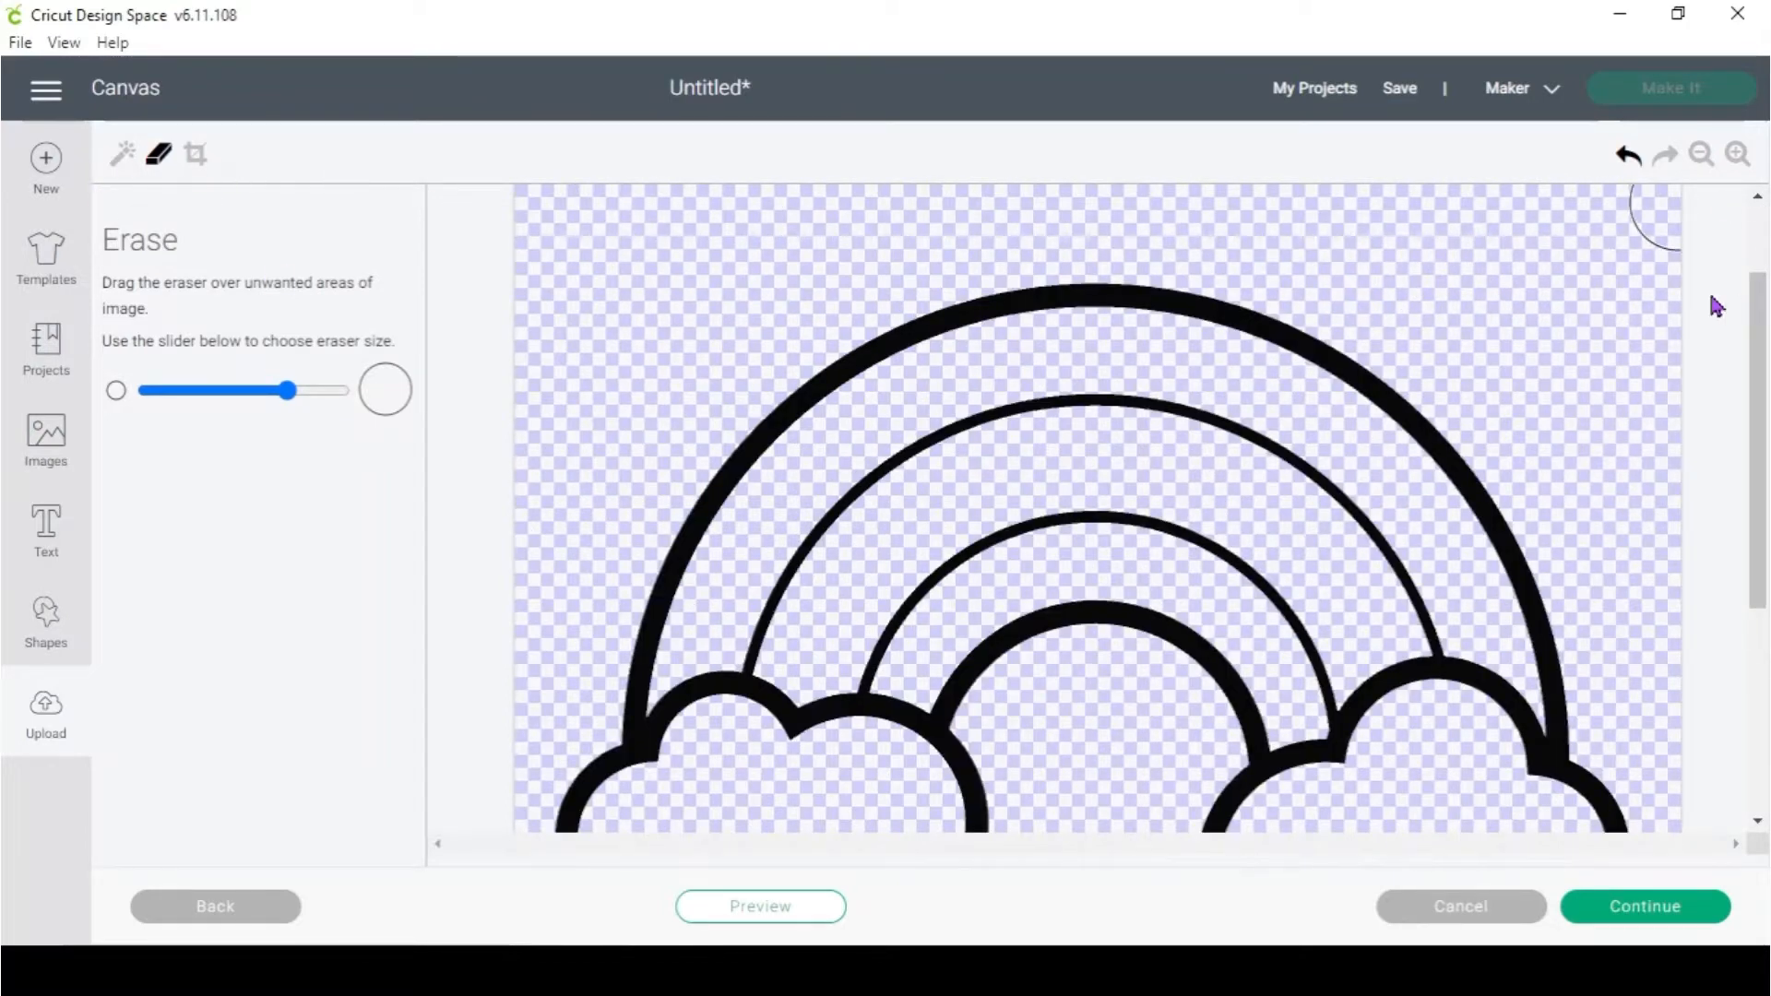
{"action": "scroll", "coordinate": [1661, 277], "scroll_direction": "down", "scroll_amount": 5}
{"action": "left_click", "coordinate": [811, 911]}
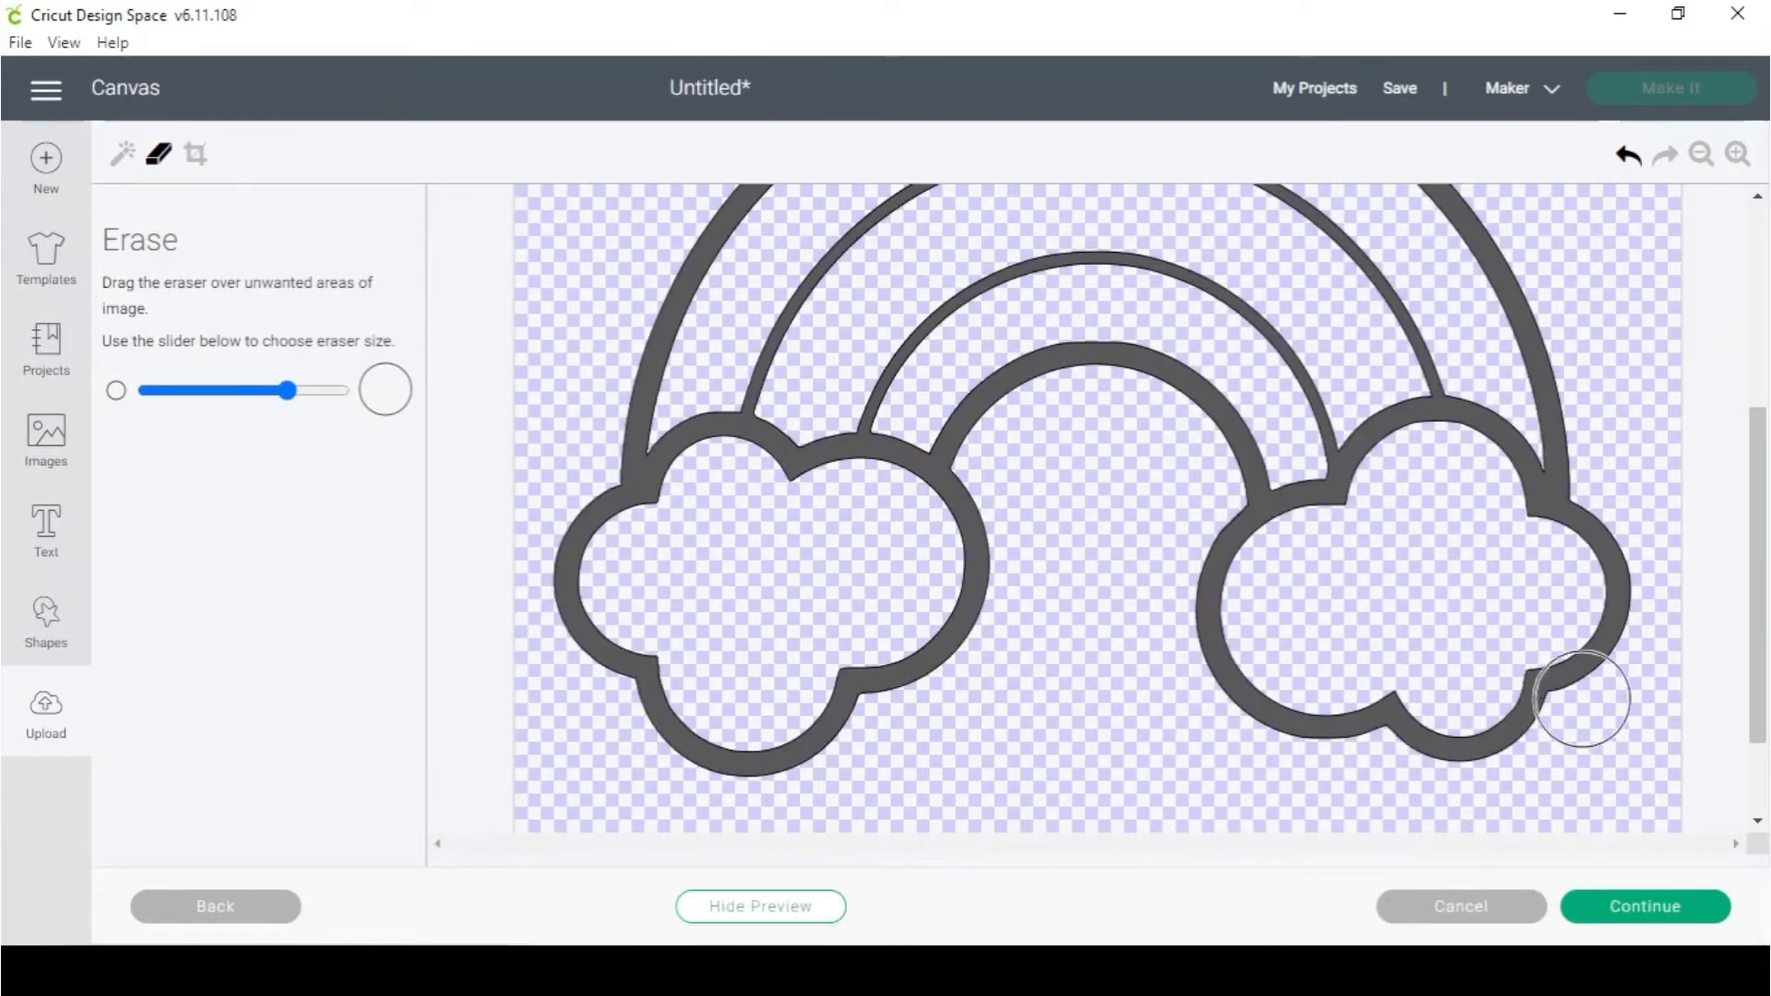
{"action": "scroll", "coordinate": [1581, 699], "scroll_direction": "down", "scroll_amount": 2}
{"action": "scroll", "coordinate": [1641, 699], "scroll_direction": "up", "scroll_amount": 5}
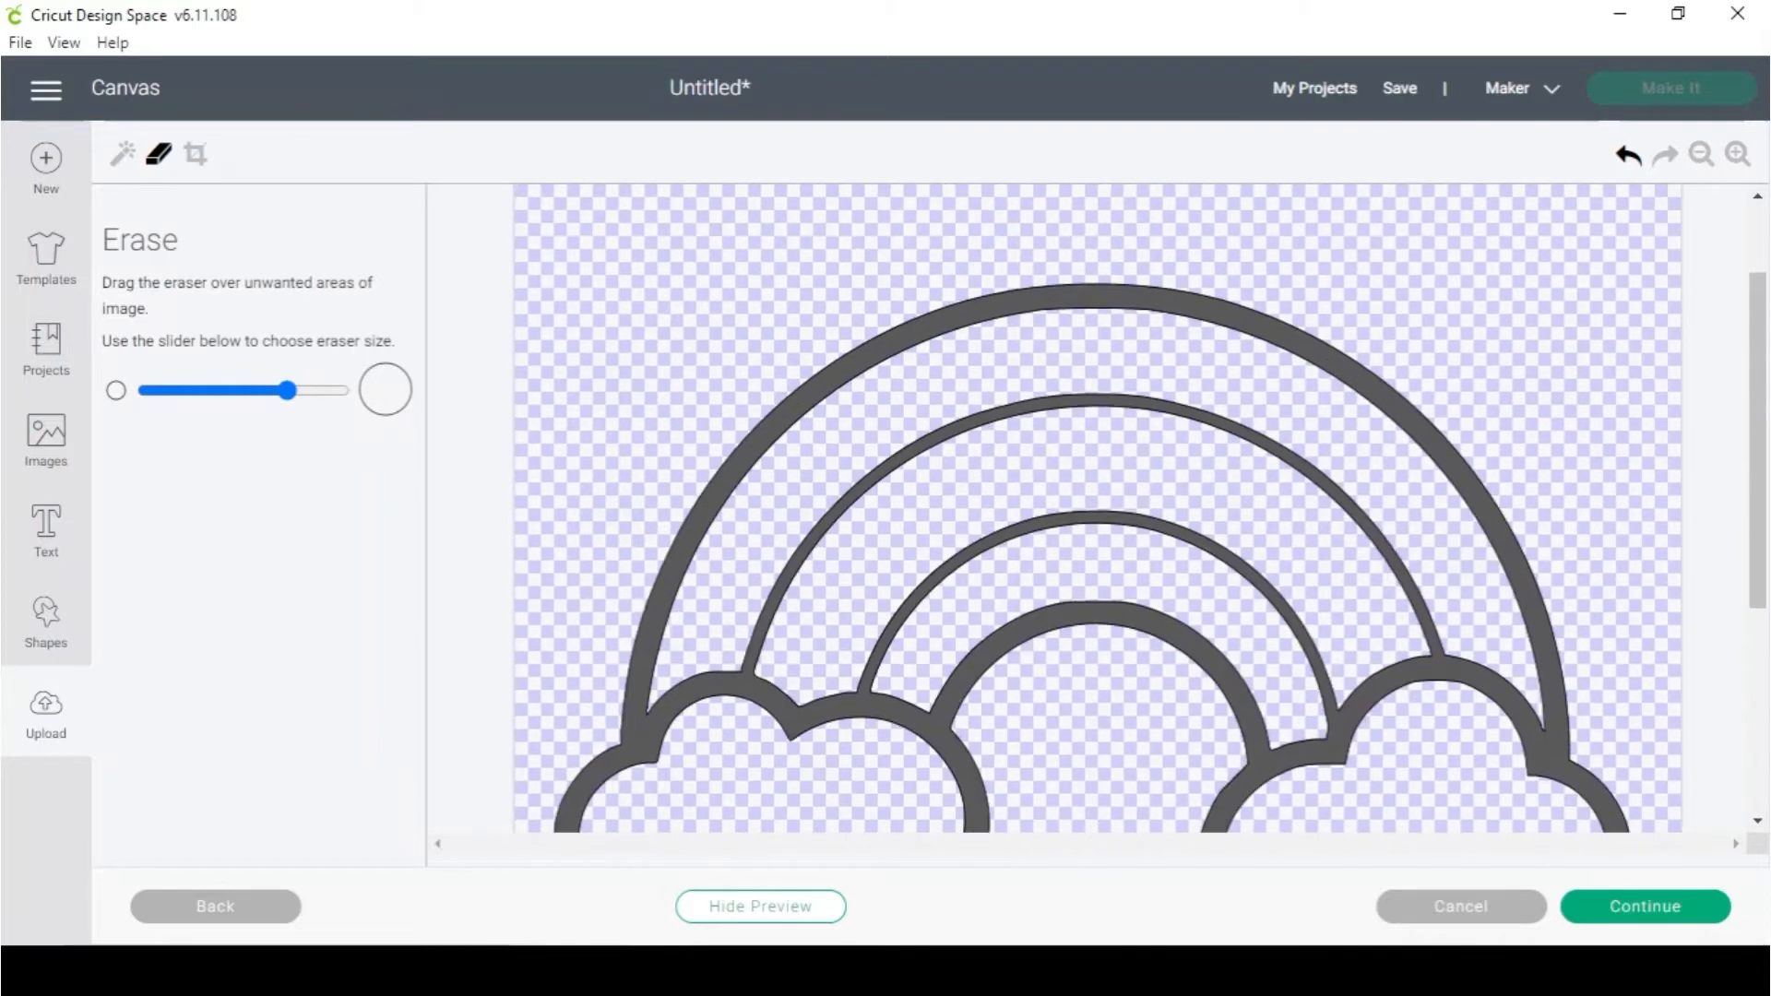
{"action": "scroll", "coordinate": [1577, 443], "scroll_direction": "down", "scroll_amount": 5}
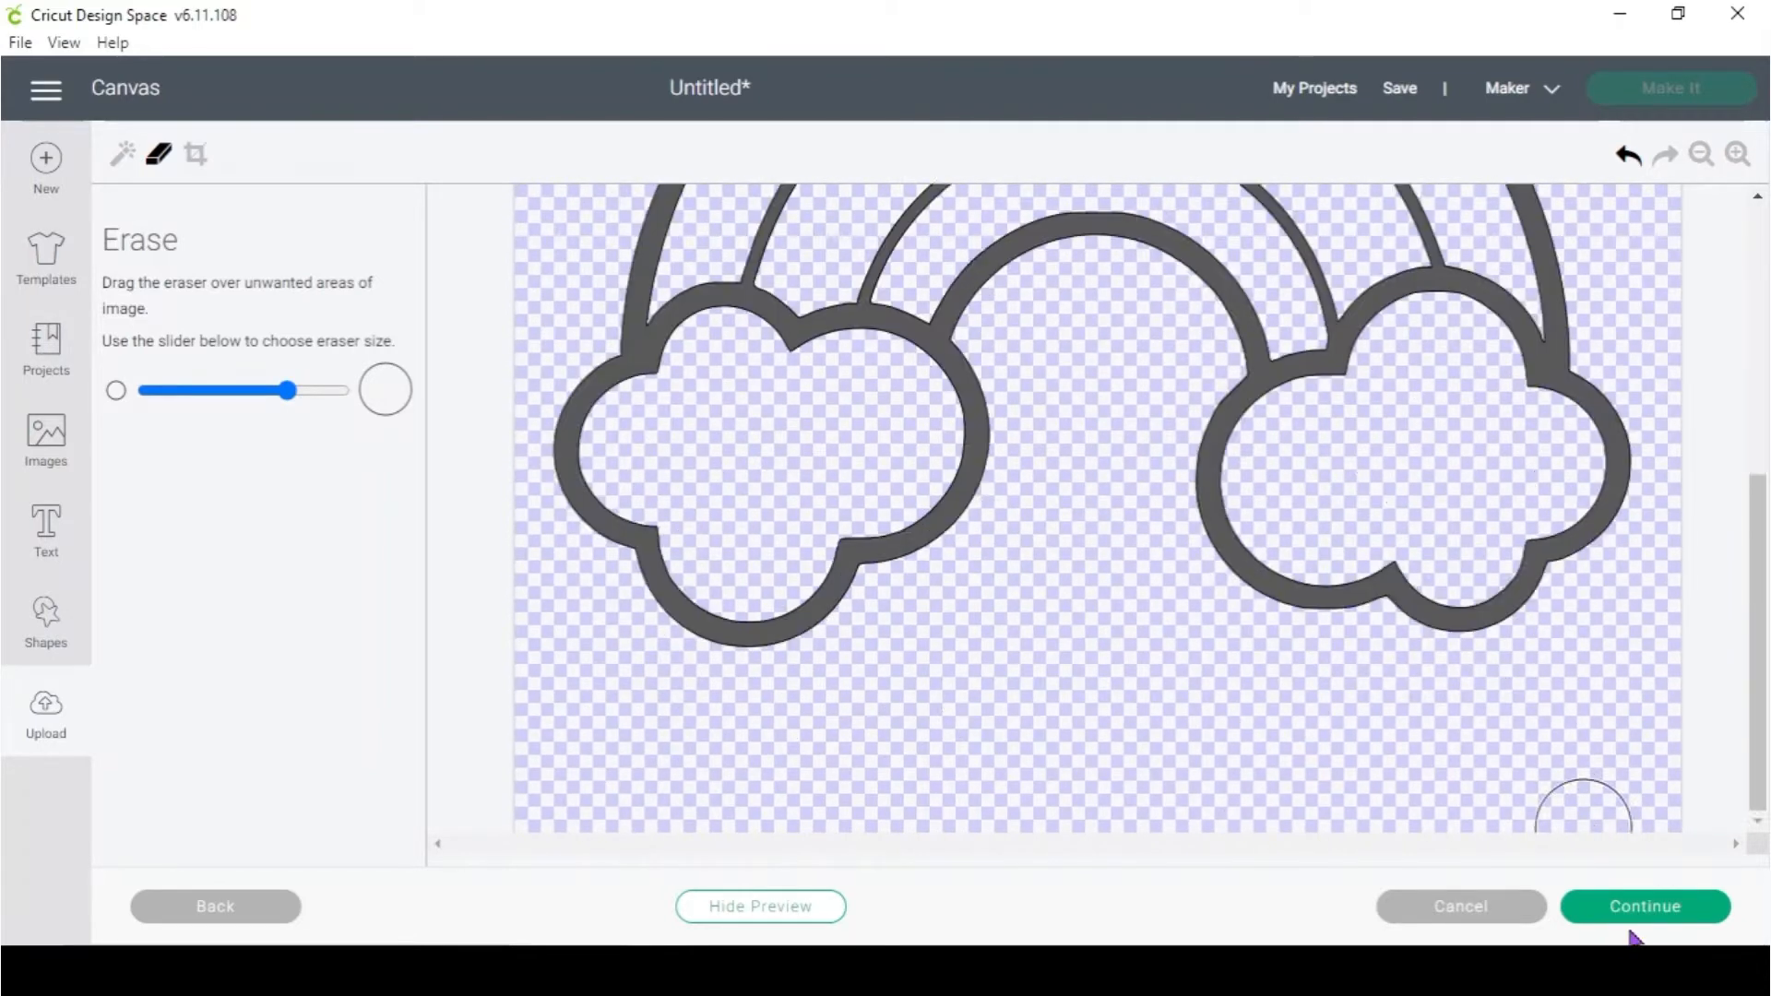
{"action": "left_click", "coordinate": [1675, 909]}
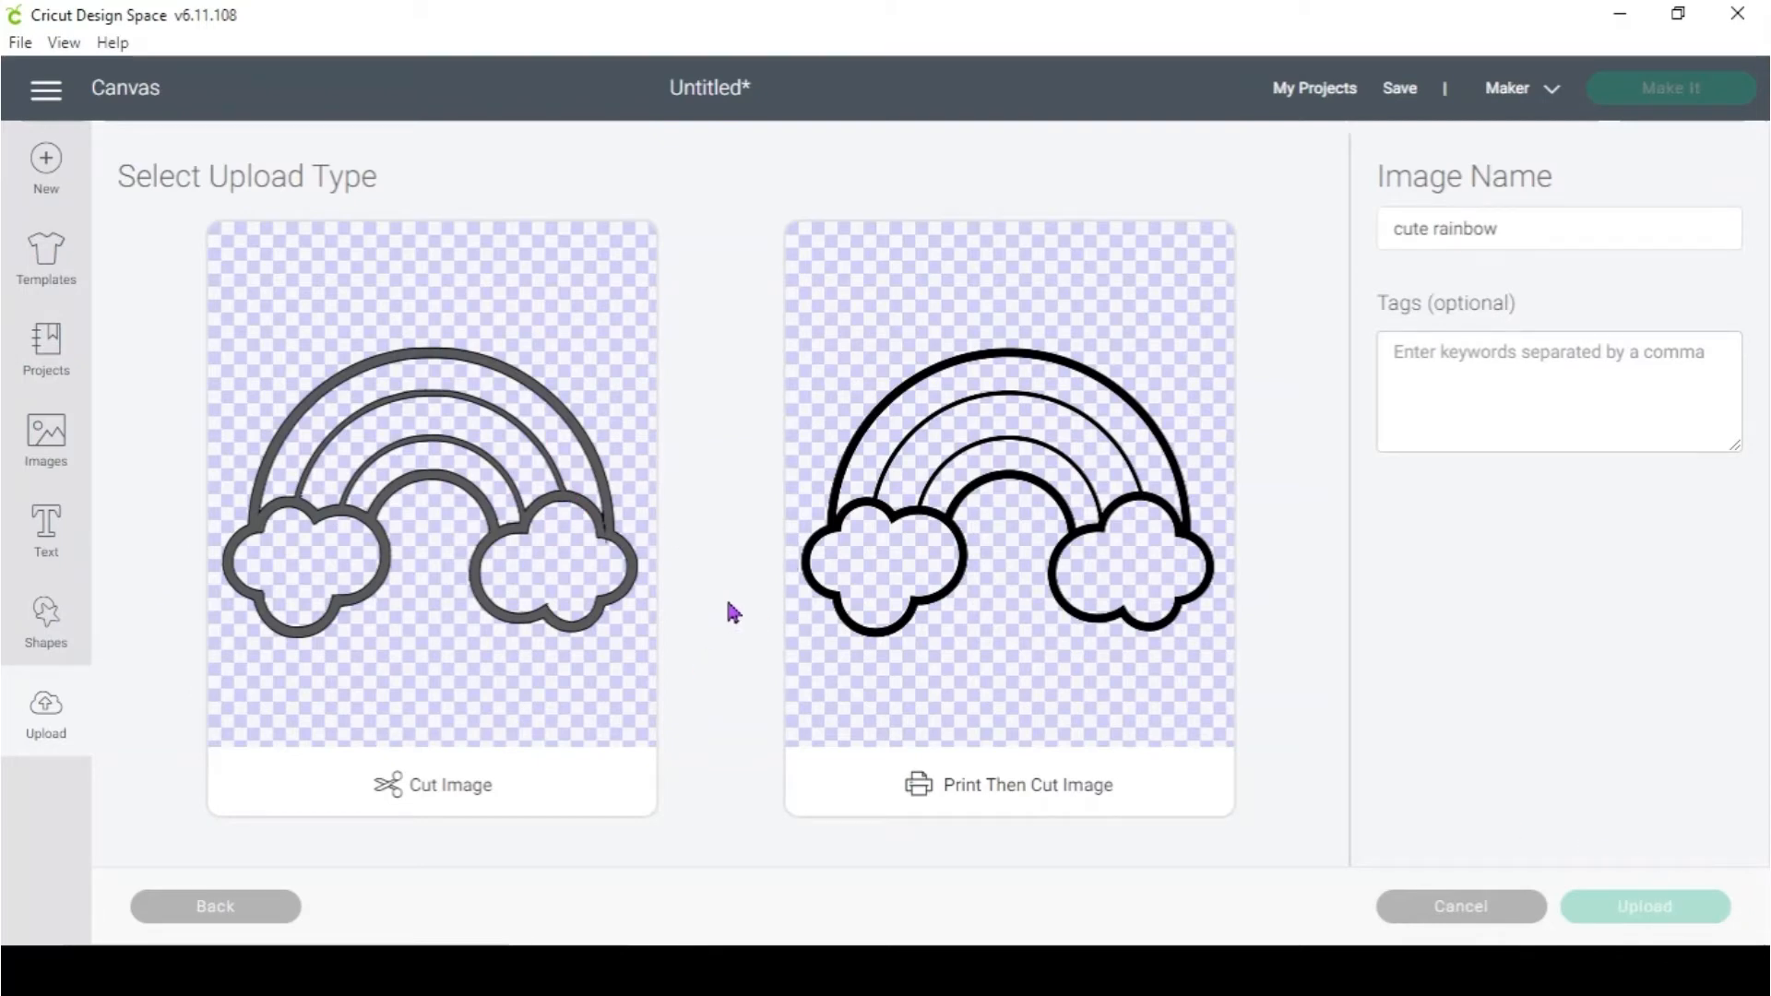
Upload the rainbow as a Cut Image and insert it onto the canvas
{"action": "left_click", "coordinate": [381, 531]}
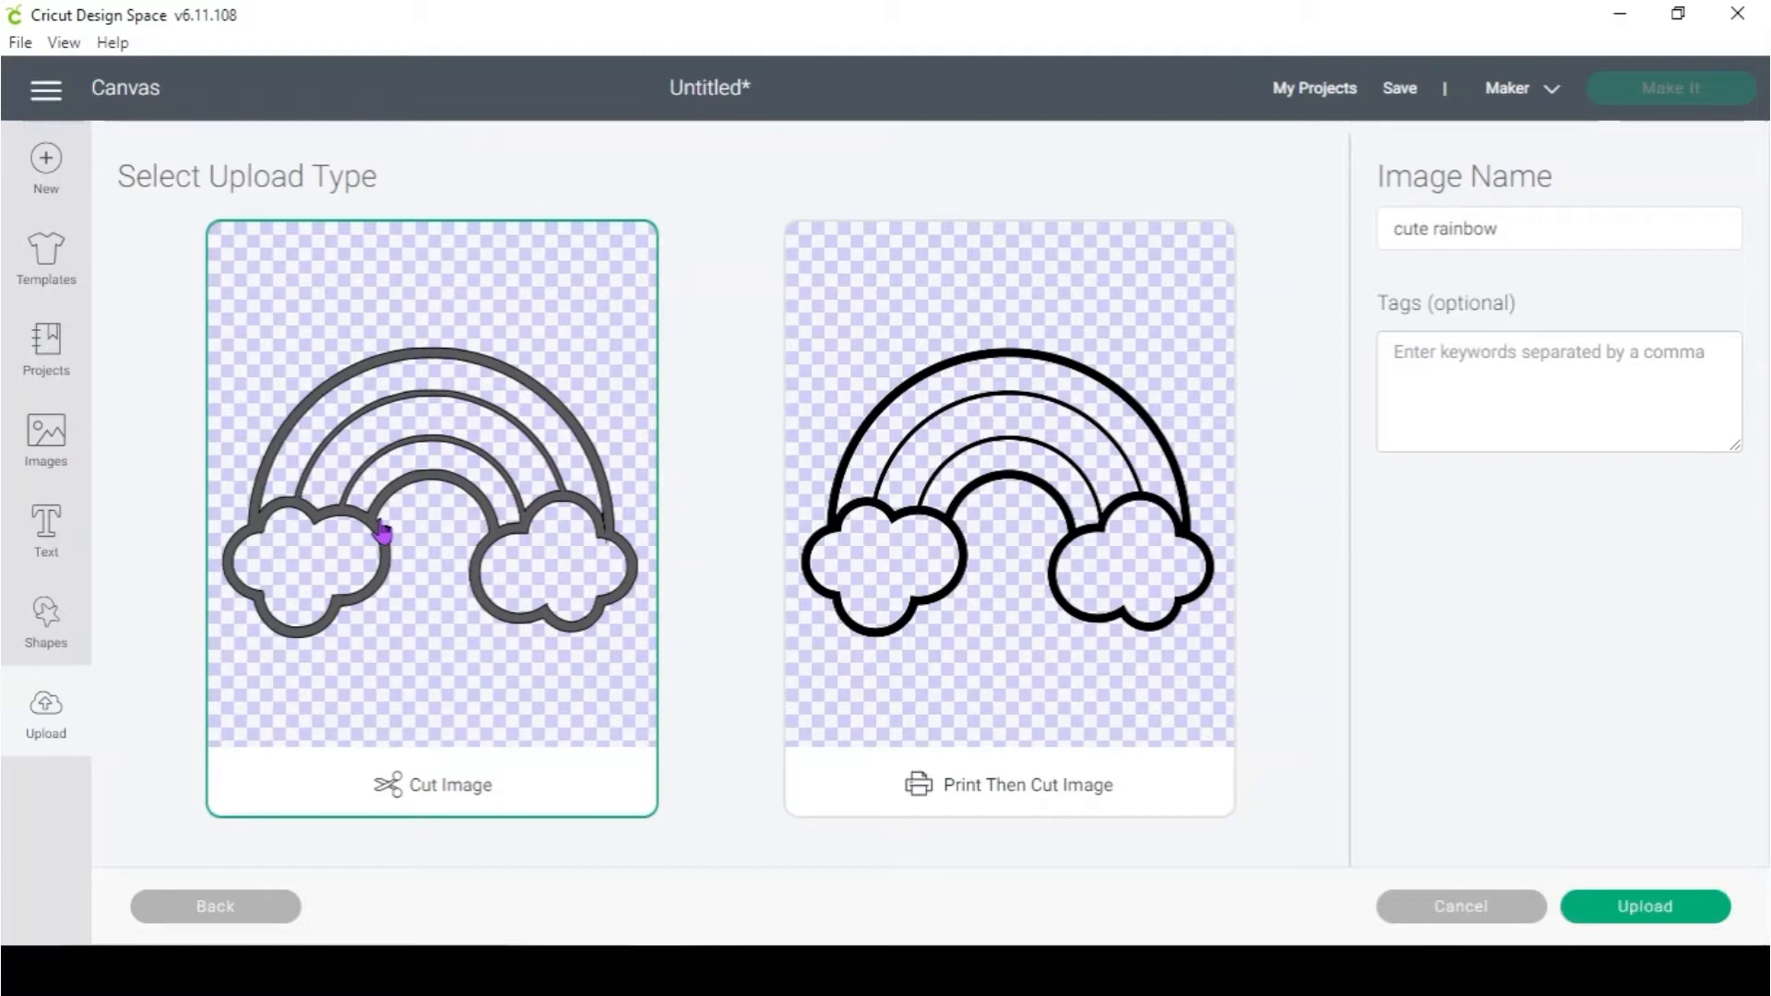
{"action": "left_click", "coordinate": [1637, 909]}
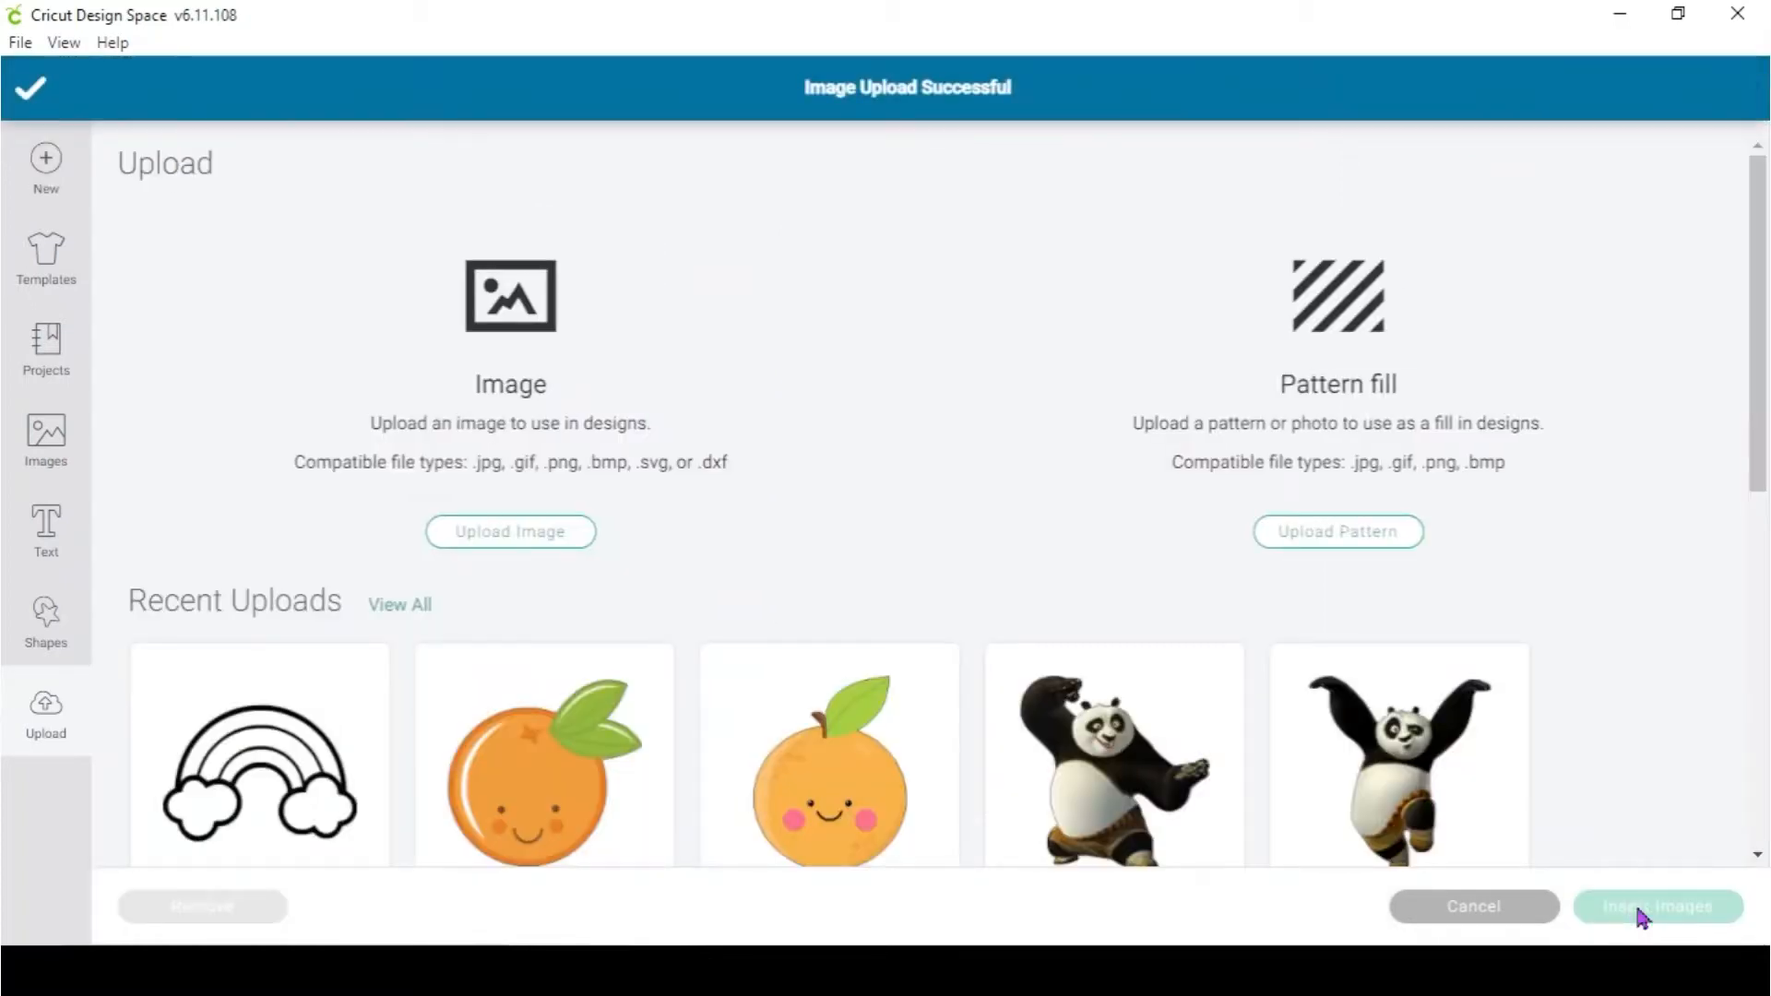
{"action": "left_click", "coordinate": [174, 795]}
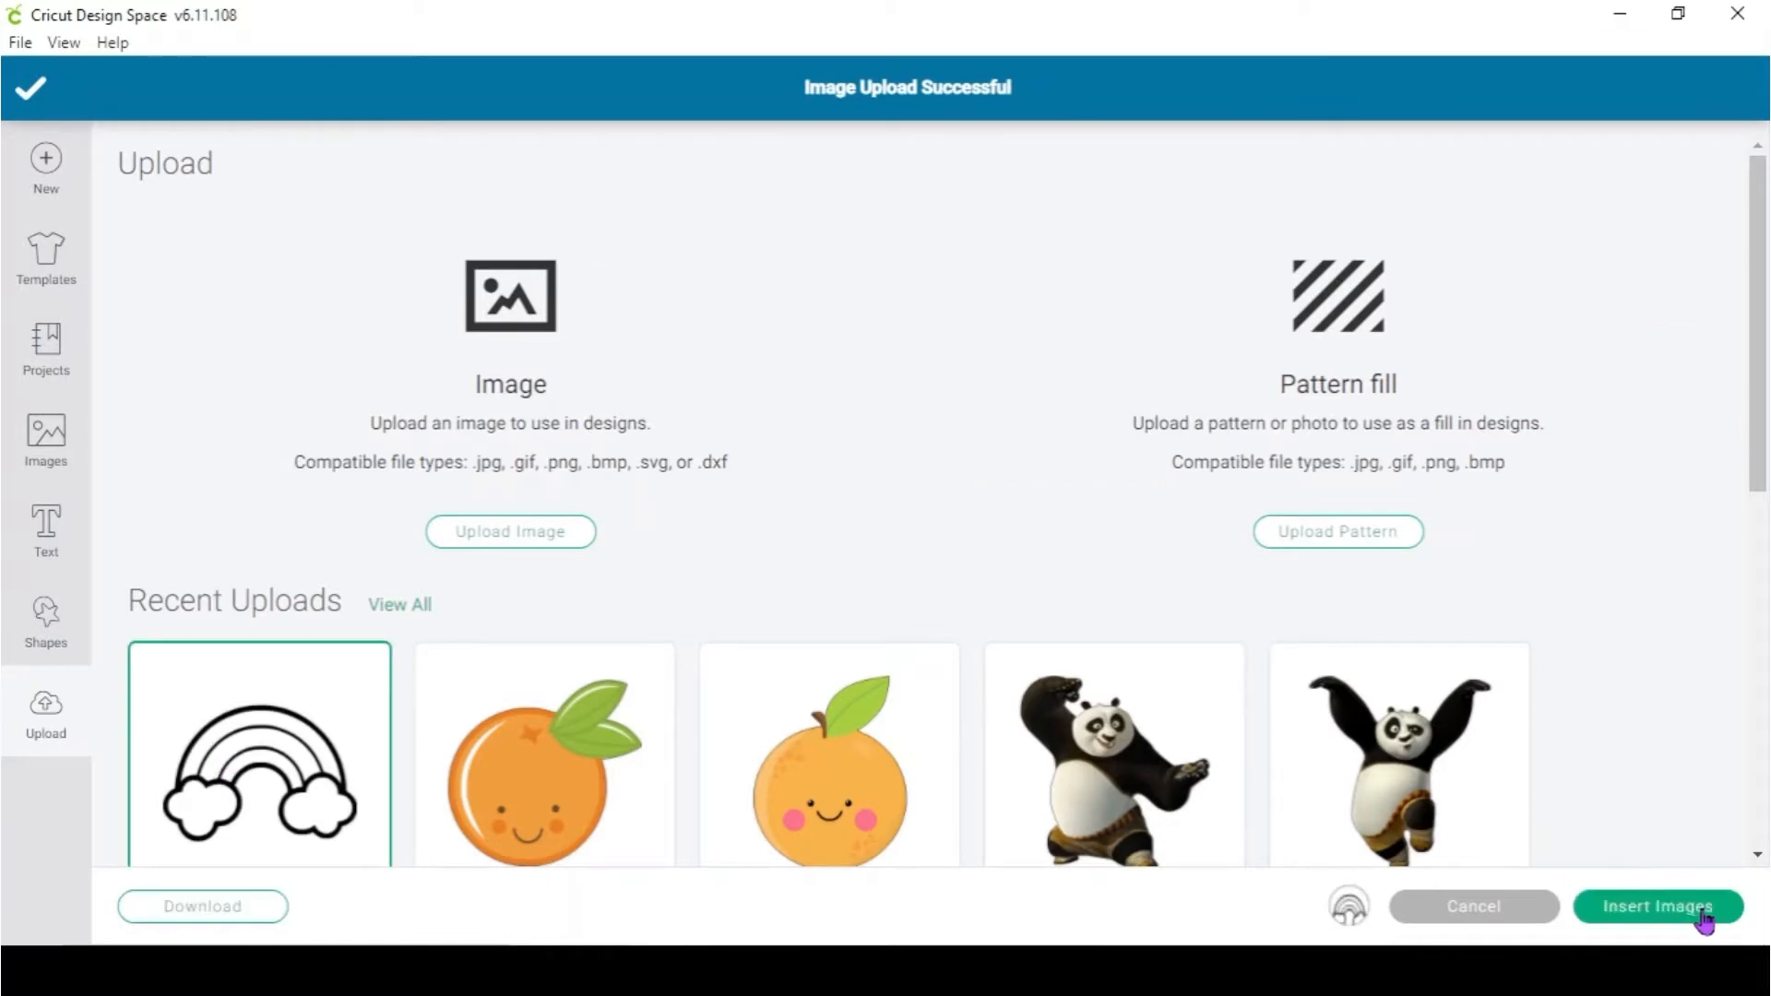
{"action": "left_click", "coordinate": [1705, 914]}
Save the project with the title "rainbow sticker"
{"action": "left_click", "coordinate": [1396, 96]}
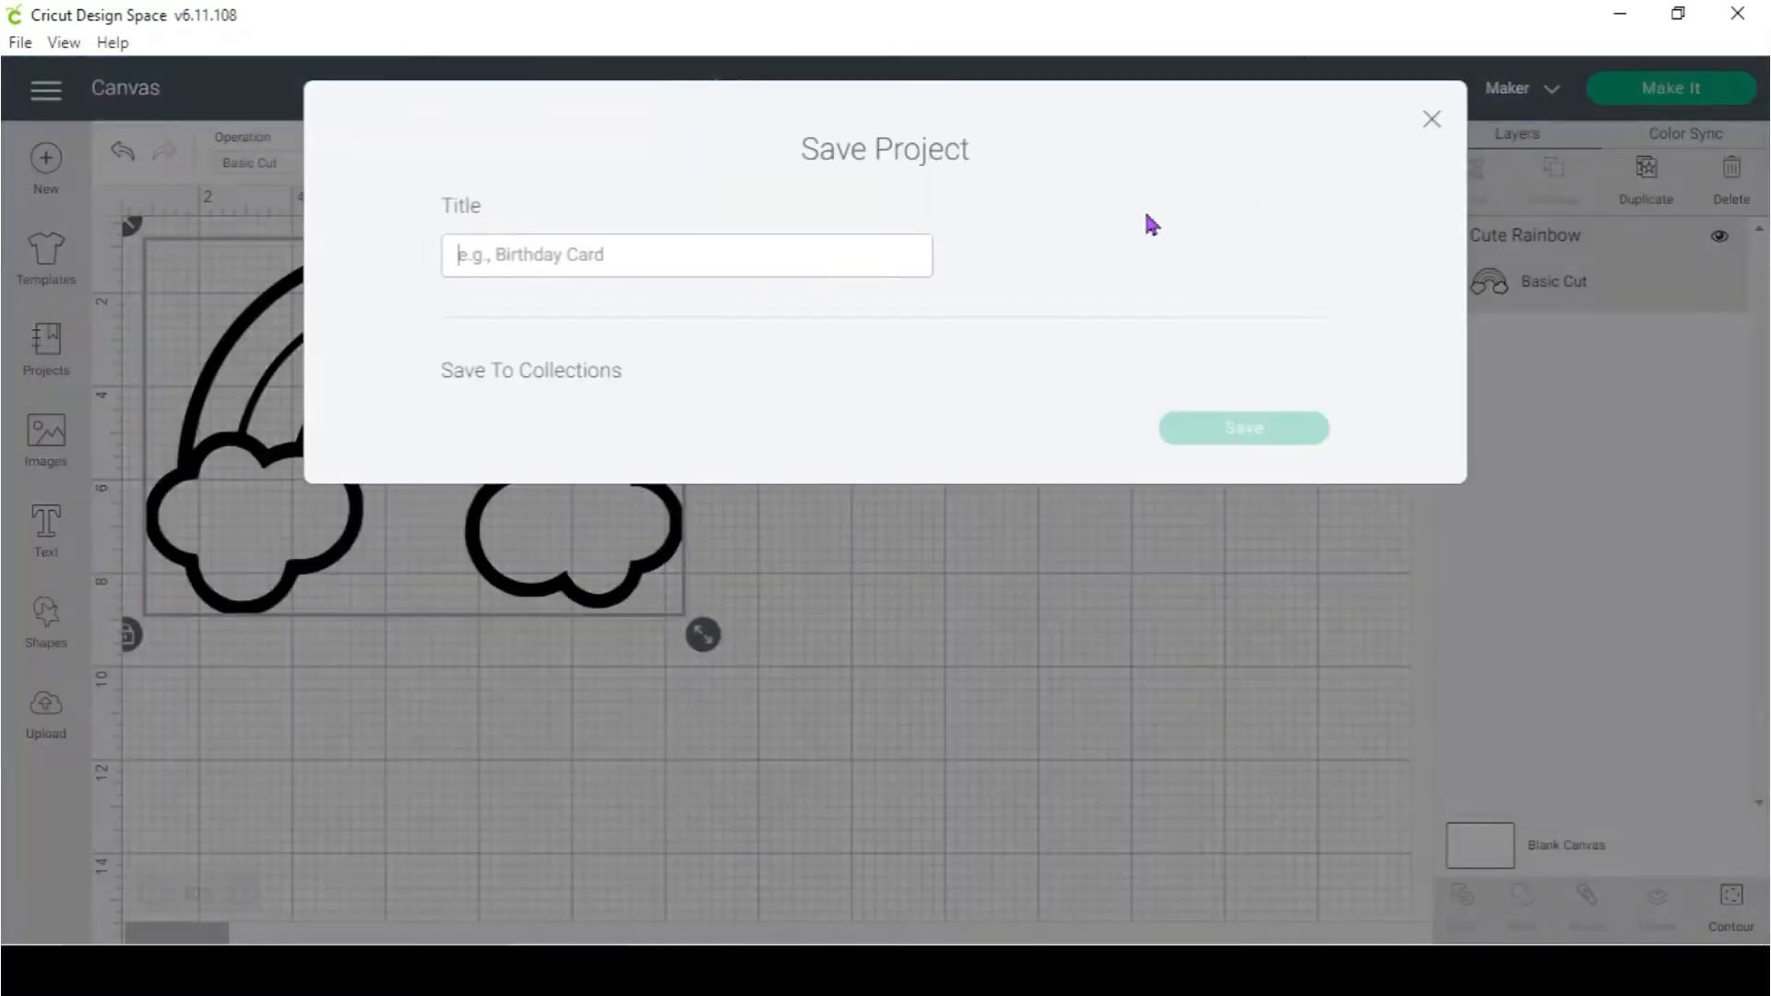
{"action": "type", "text": "rainbow s"}
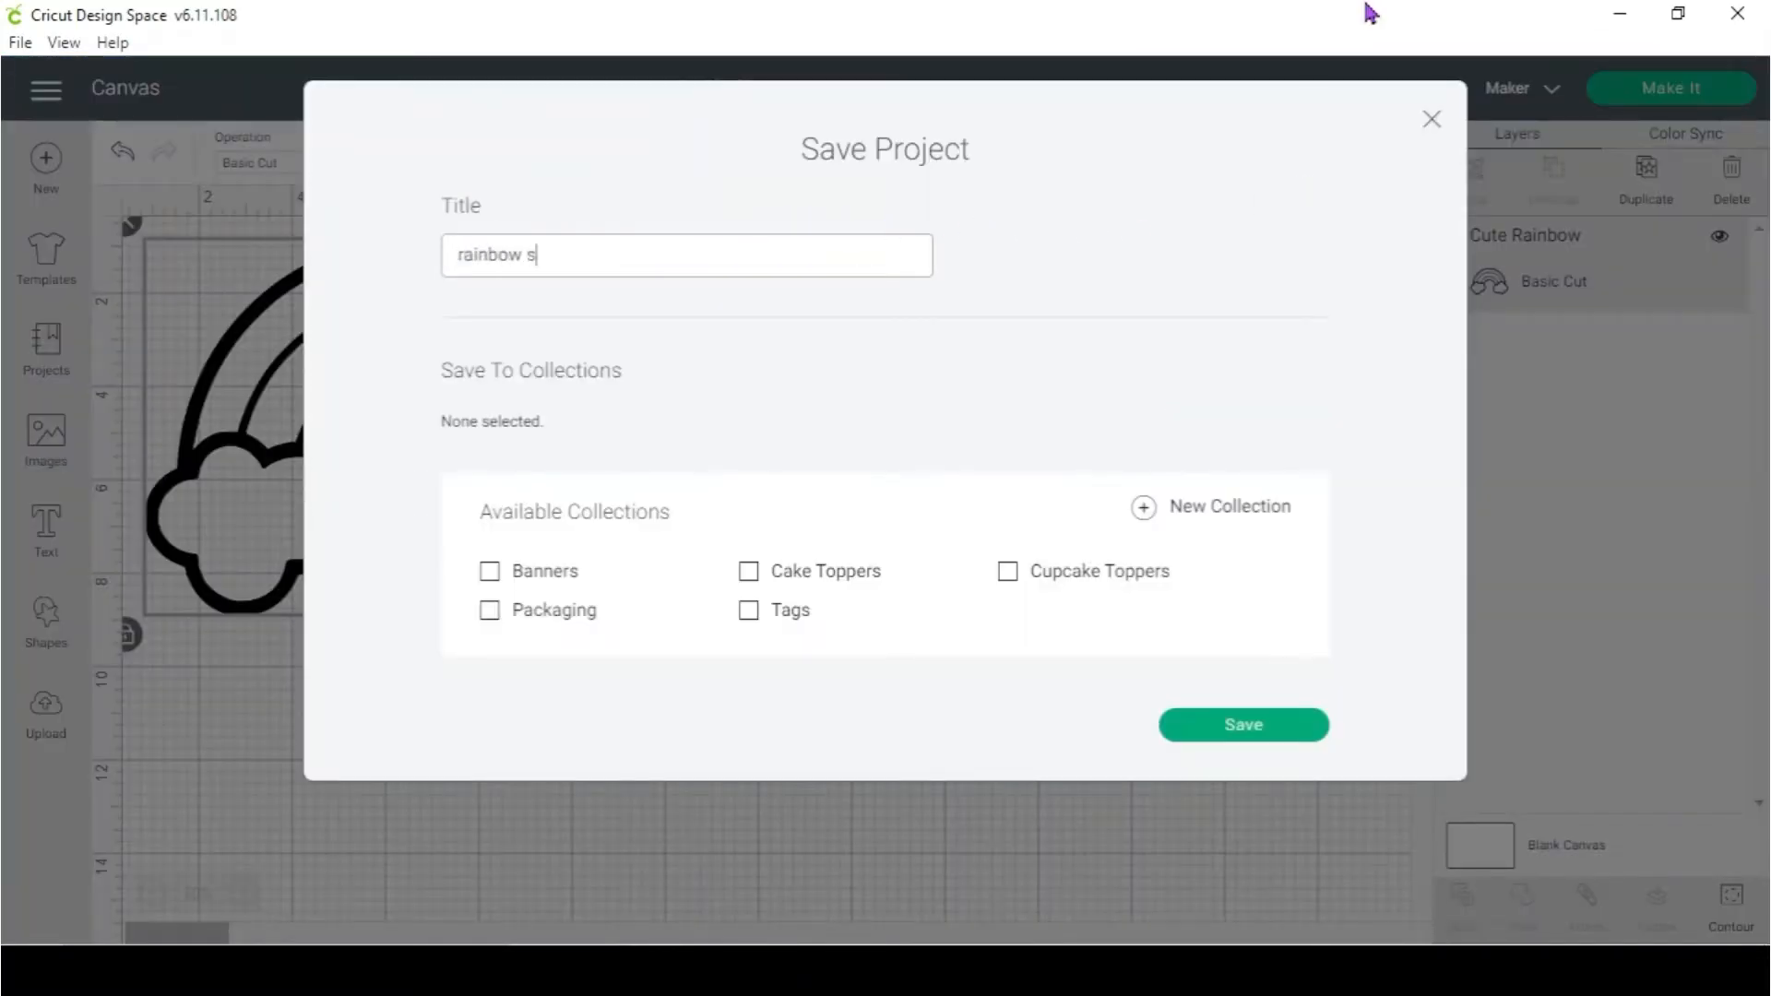
{"action": "type", "text": "ticker"}
{"action": "key", "text": "Return"}
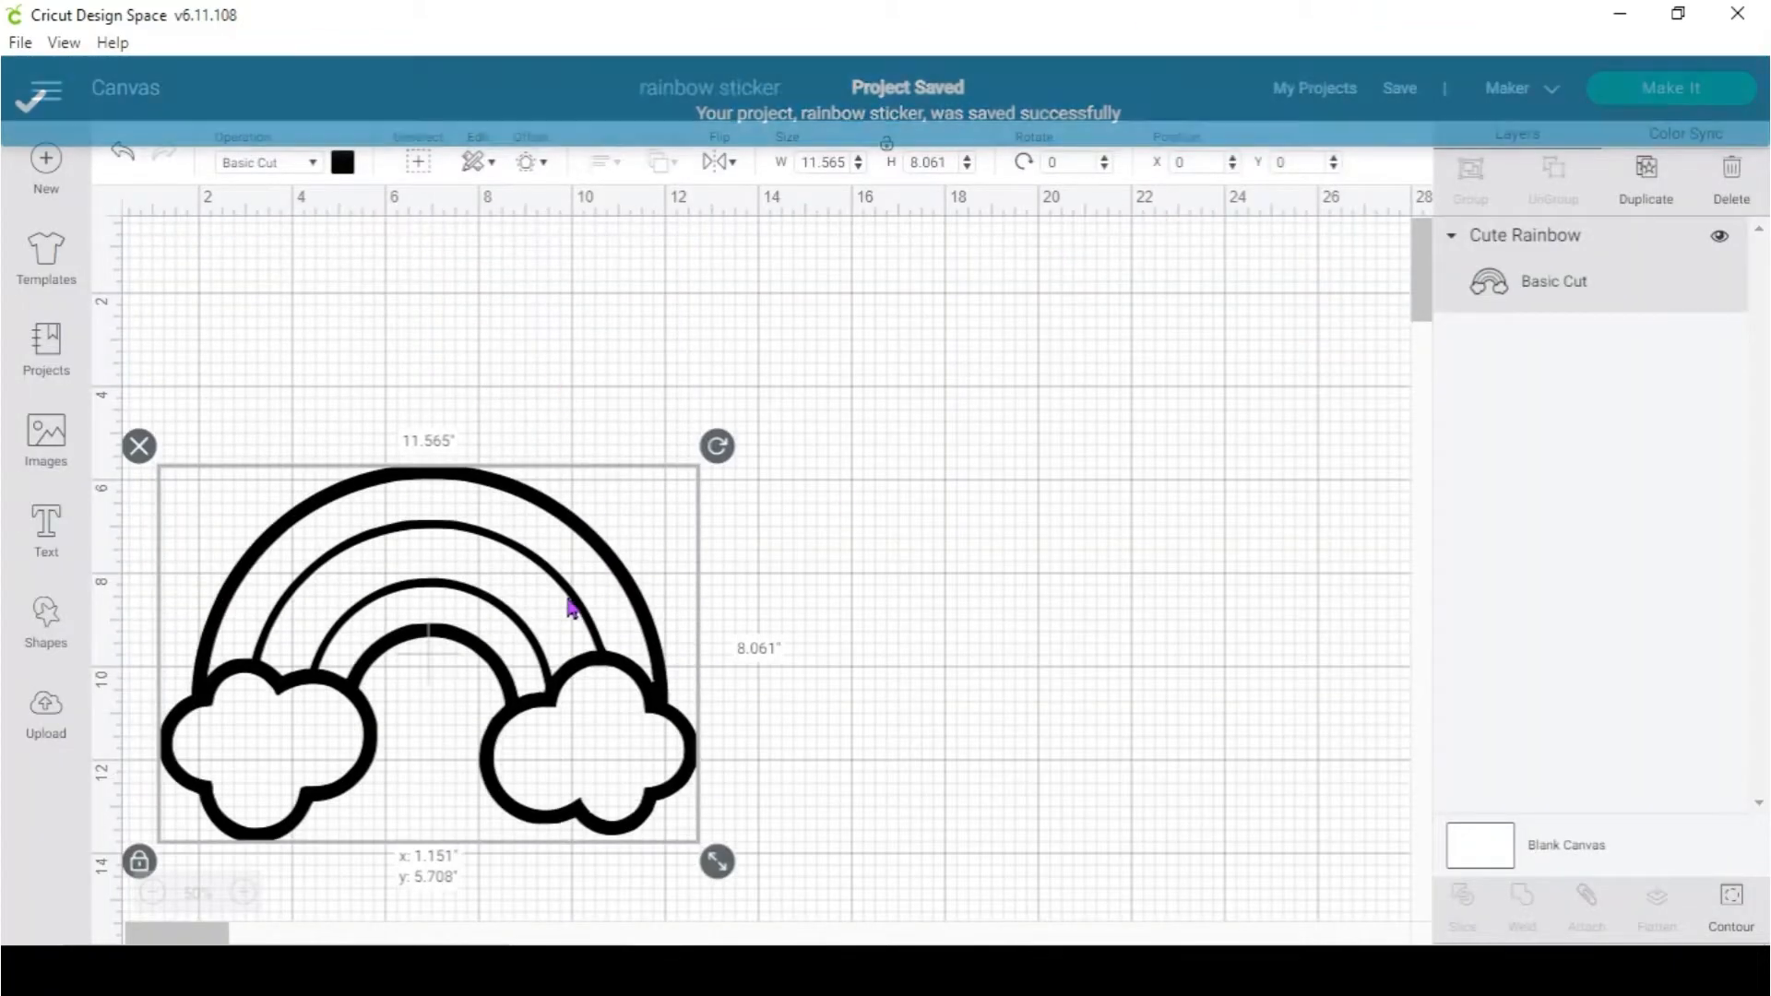
Search the image library for "rainbow"
{"action": "left_click", "coordinate": [37, 448]}
{"action": "left_click", "coordinate": [843, 236]}
{"action": "type", "text": "rainbow"}
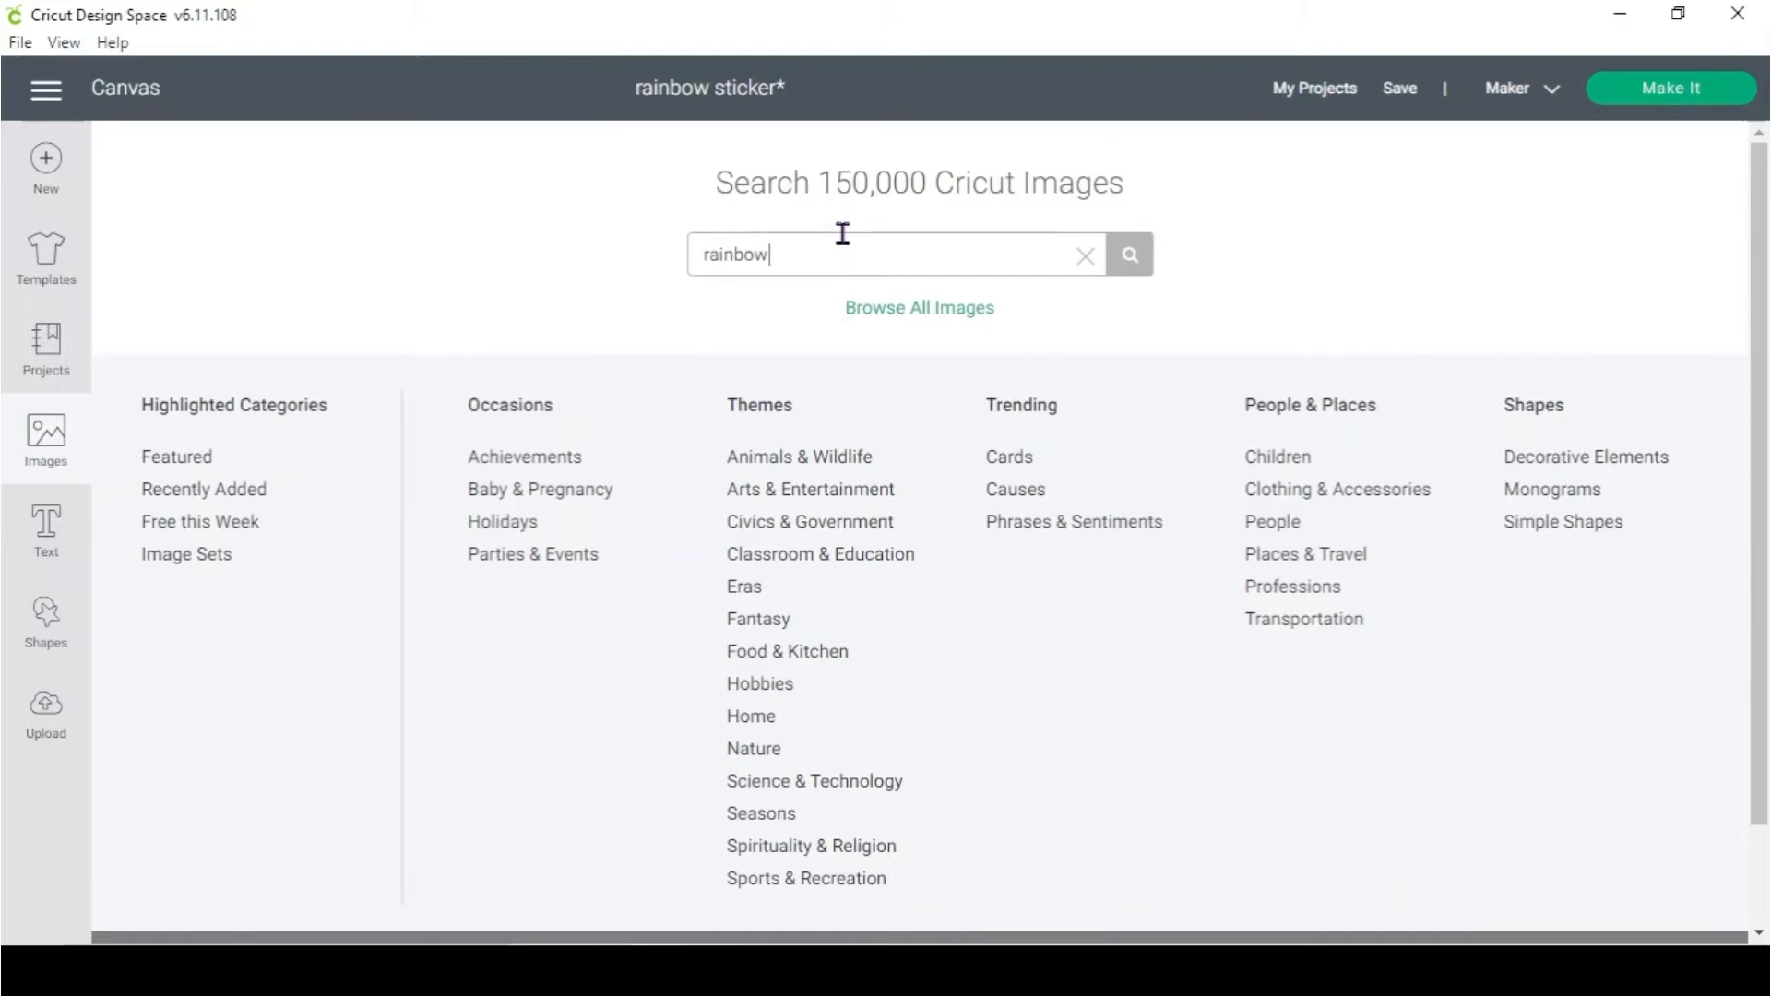
{"action": "key", "text": "Return"}
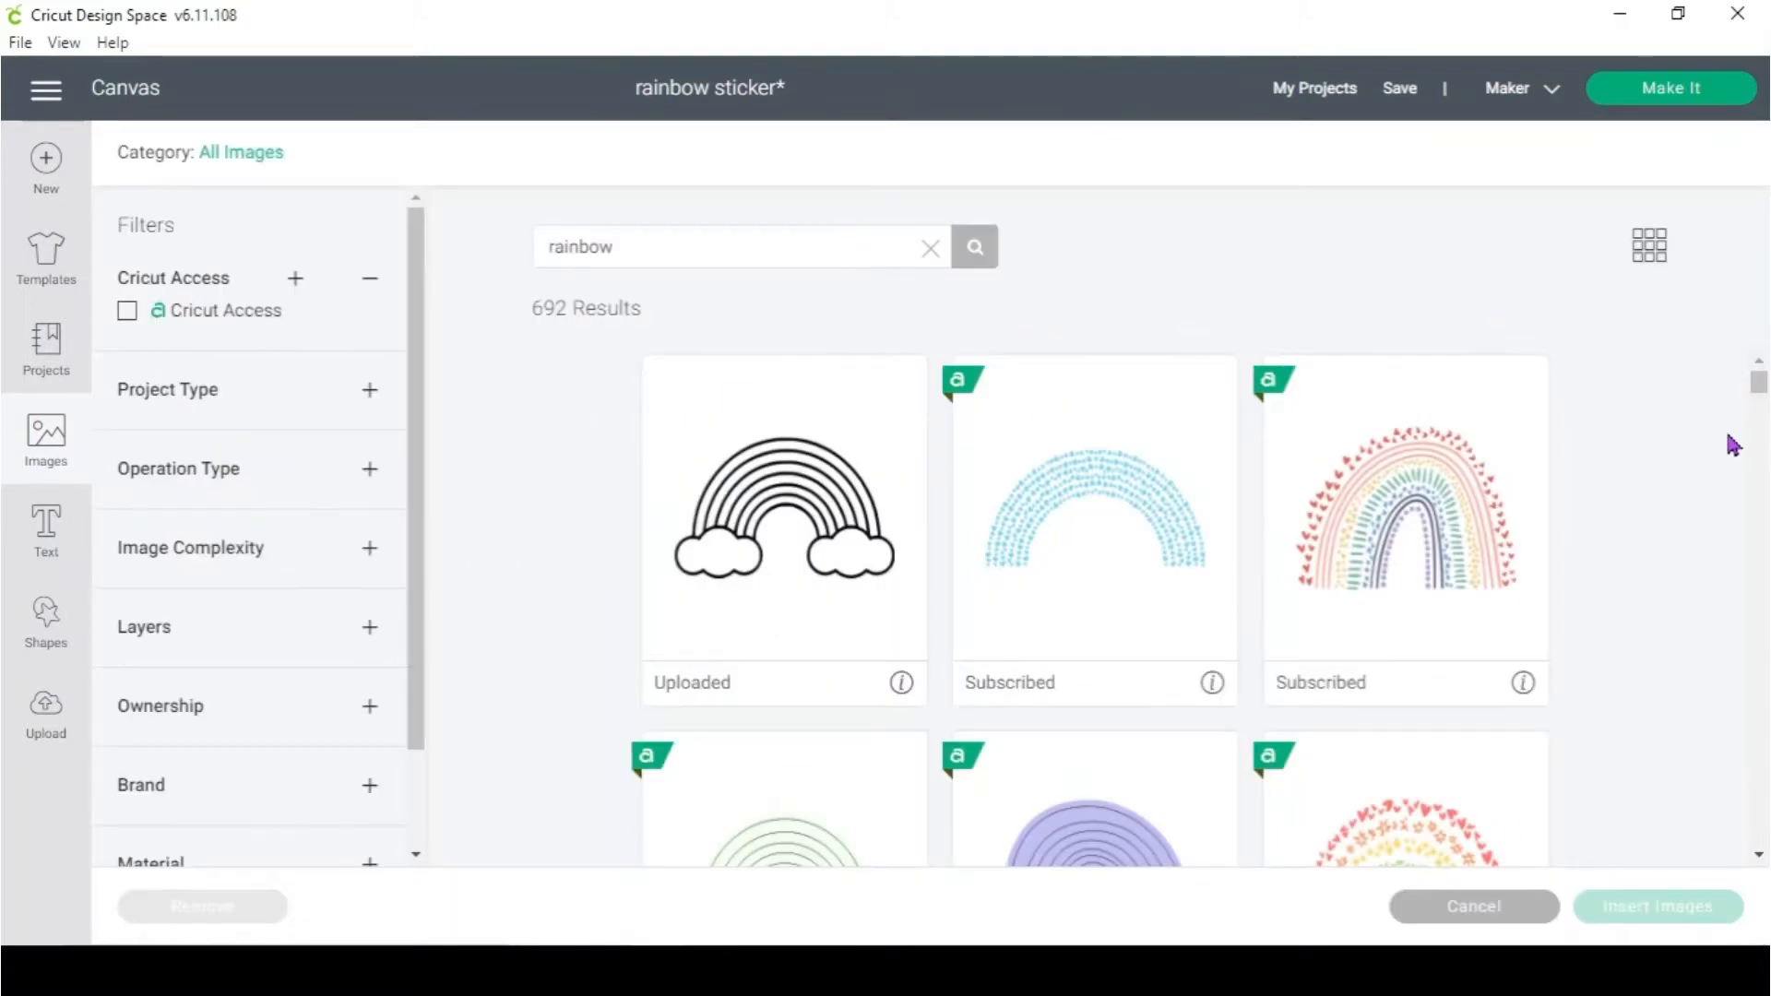
Insert the colourful rainbow with smiling teal clouds and the black outline rainbow with two clouds onto the canvas
{"action": "scroll", "coordinate": [1734, 446], "scroll_direction": "down", "scroll_amount": 5}
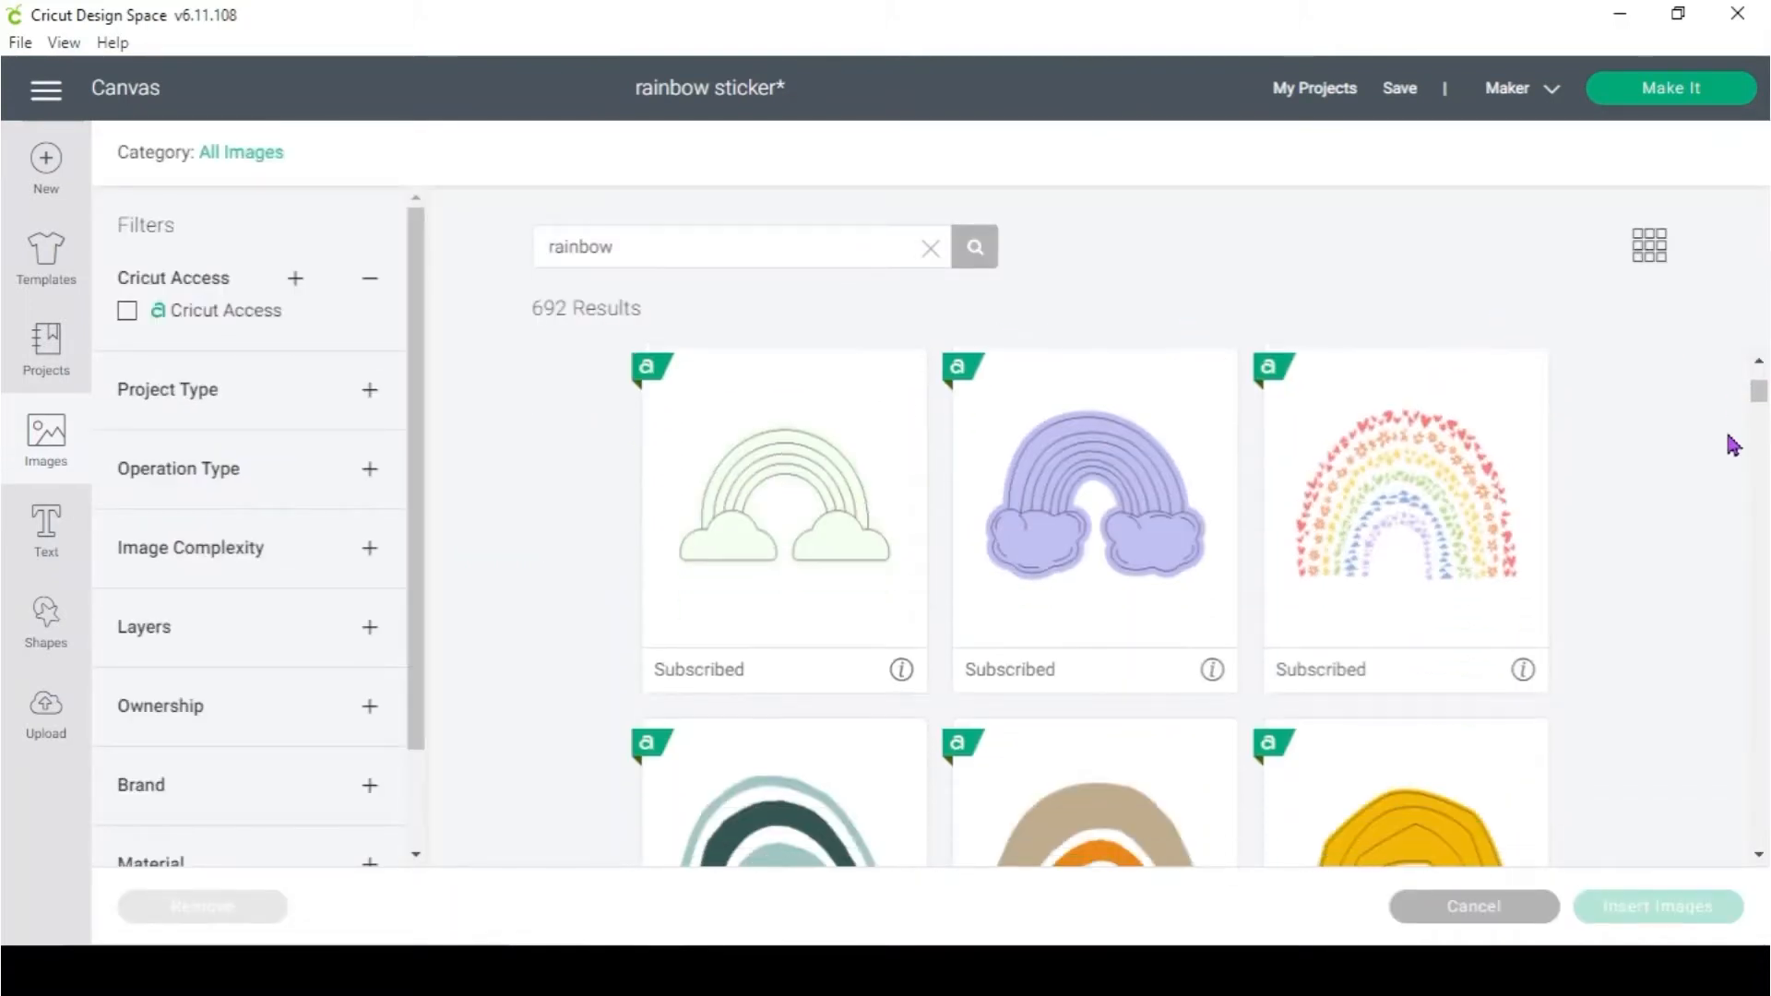
{"action": "scroll", "coordinate": [1590, 612], "scroll_direction": "down", "scroll_amount": 8}
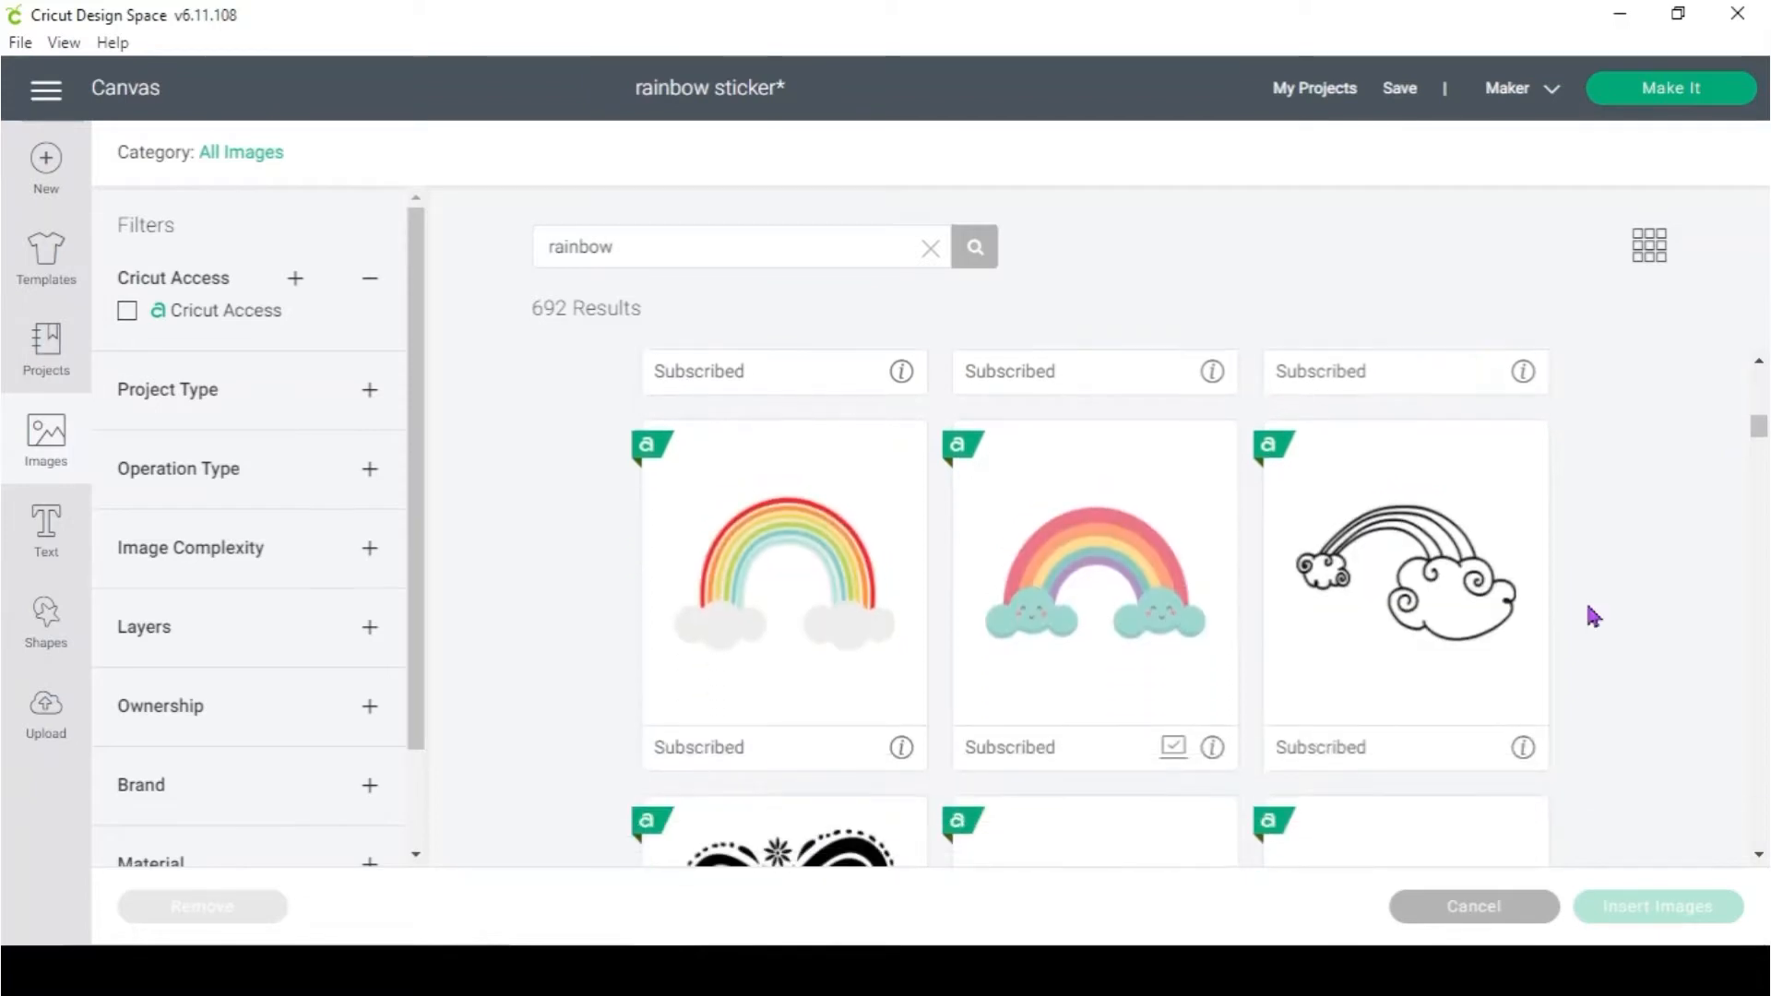
{"action": "left_click", "coordinate": [1170, 618]}
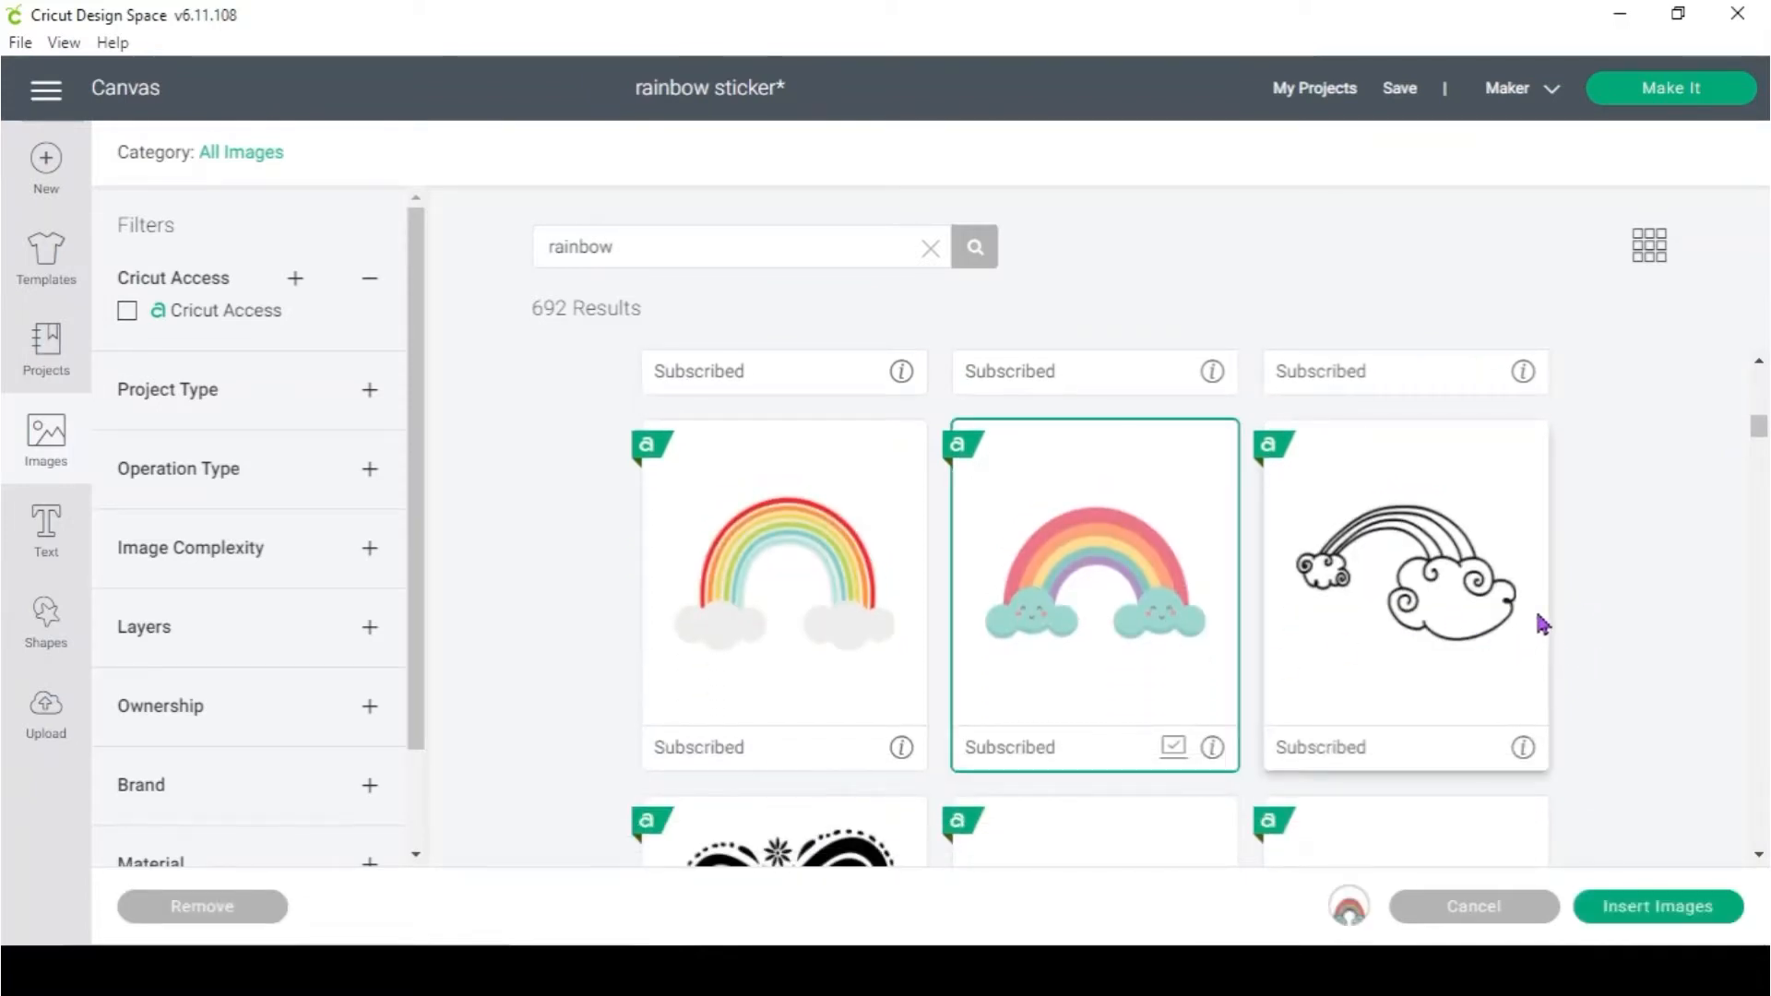
{"action": "scroll", "coordinate": [1537, 615], "scroll_direction": "down", "scroll_amount": 1}
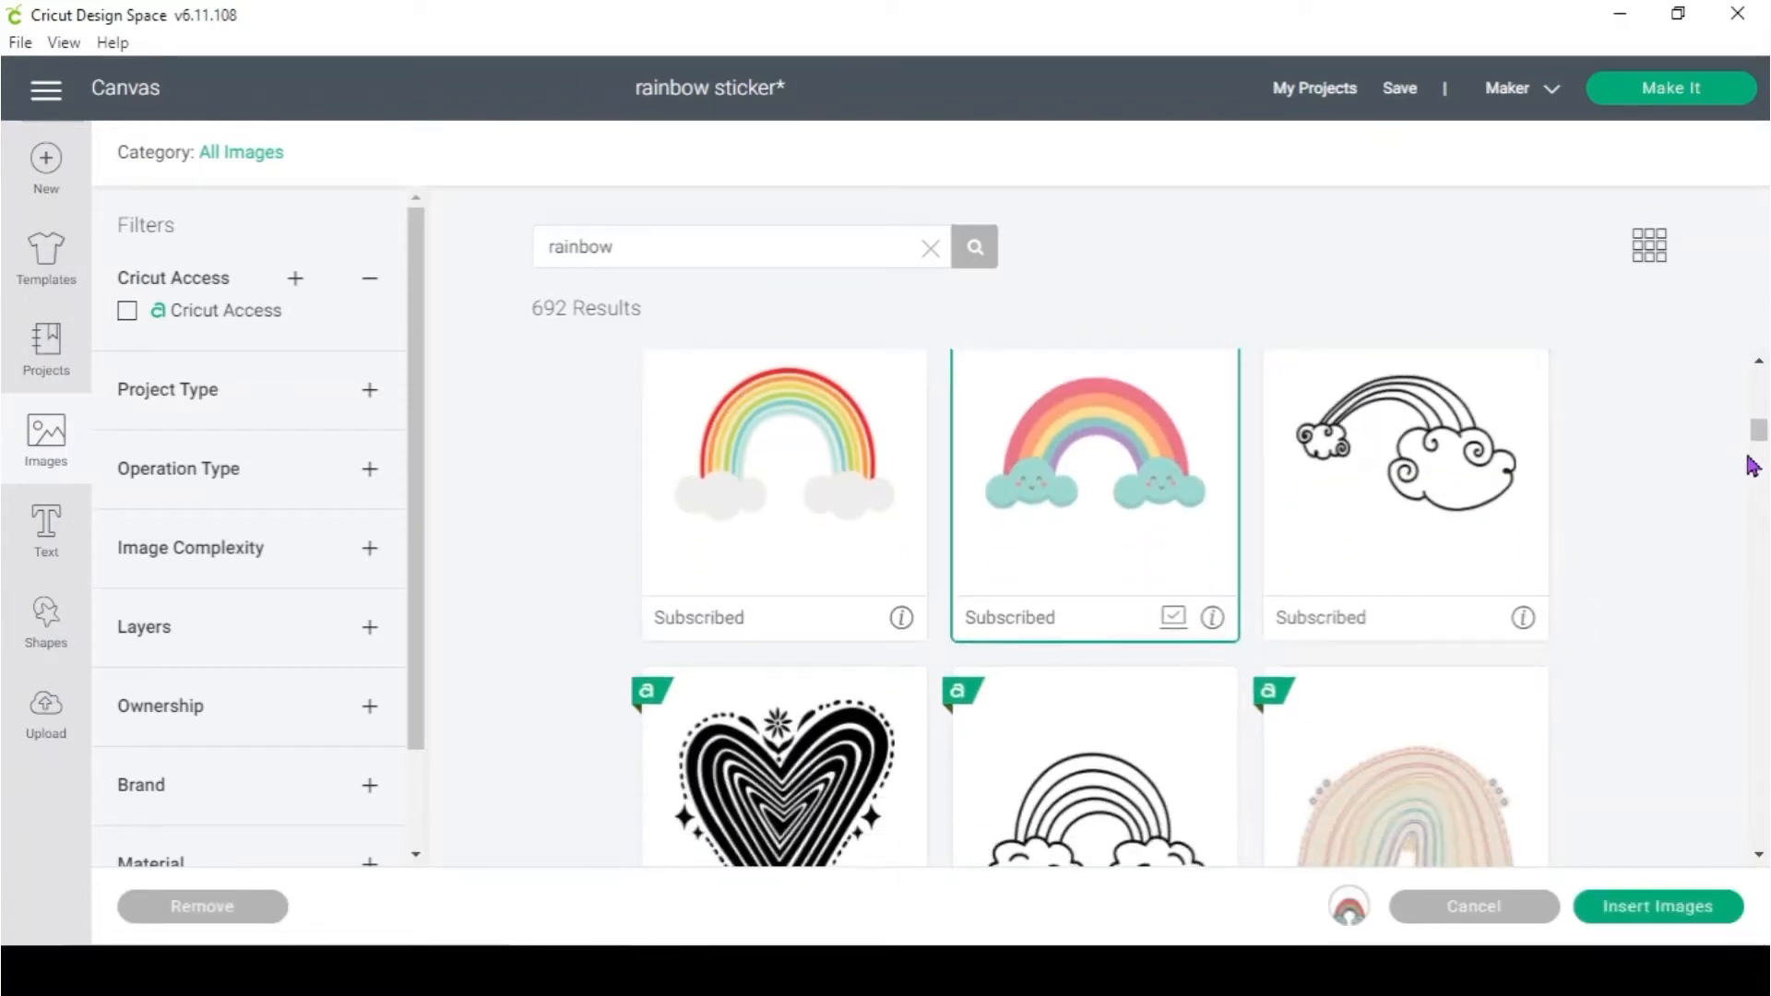
{"action": "scroll", "coordinate": [1652, 376], "scroll_direction": "down", "scroll_amount": 1}
{"action": "left_click", "coordinate": [1129, 673]}
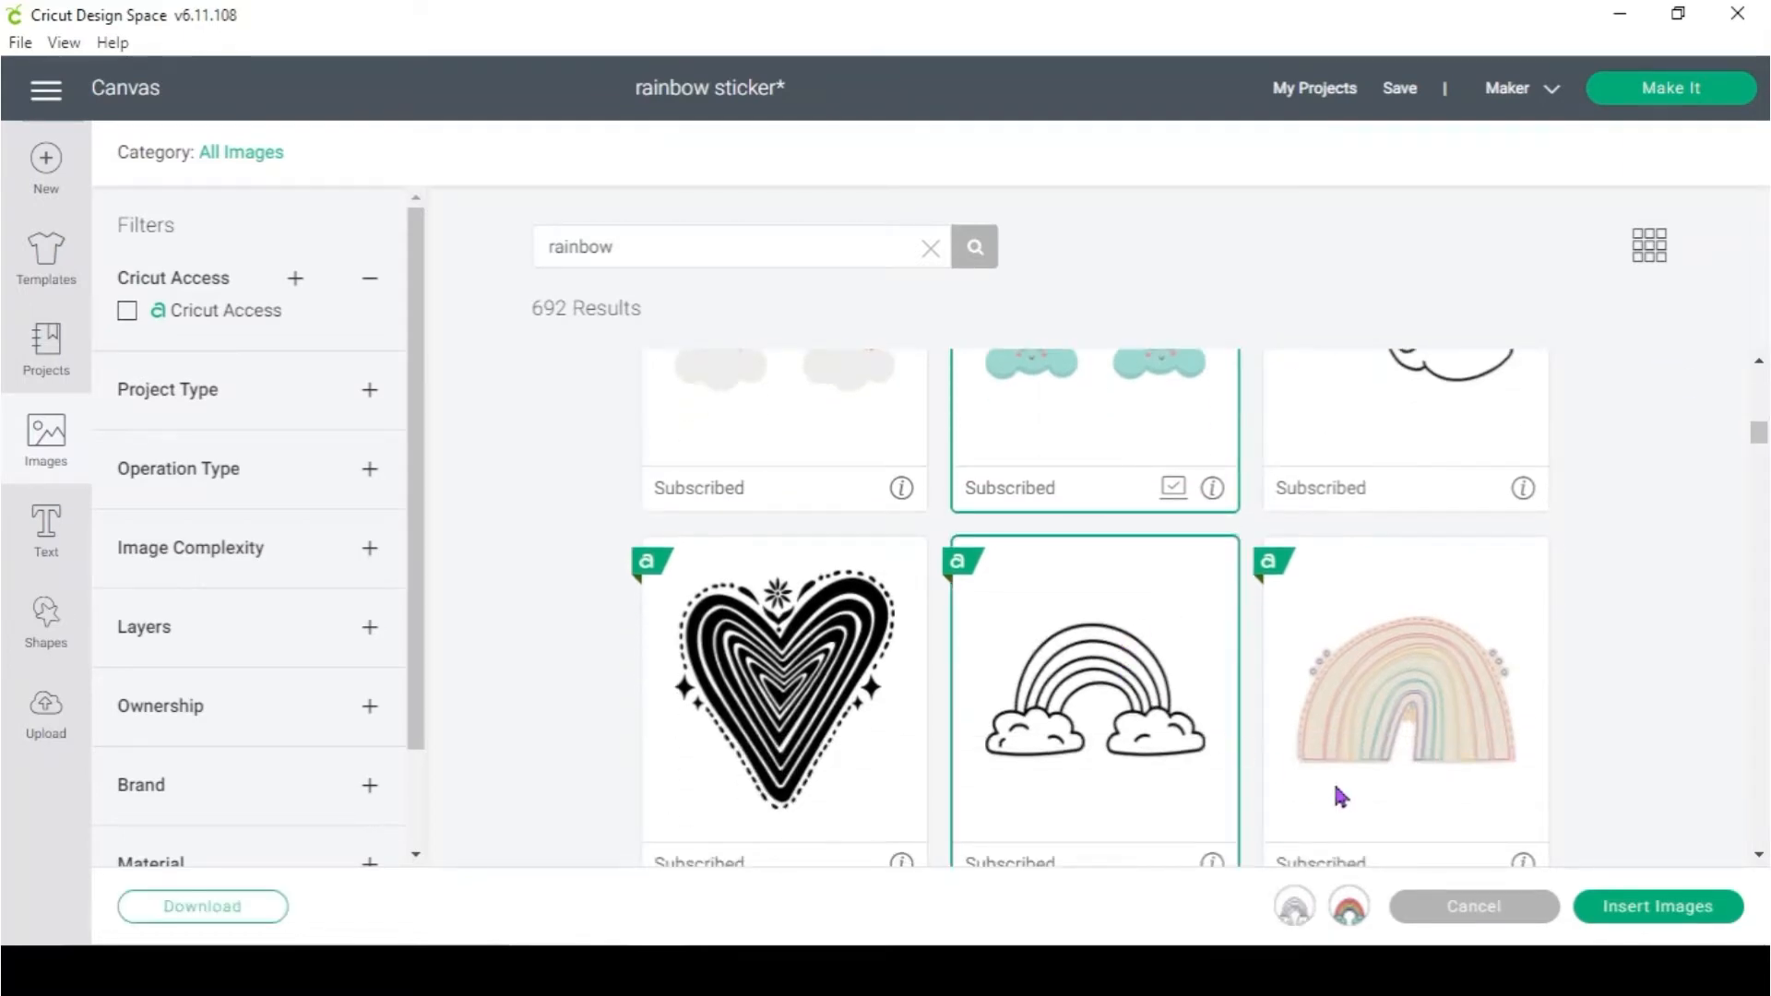
{"action": "left_click", "coordinate": [1702, 909]}
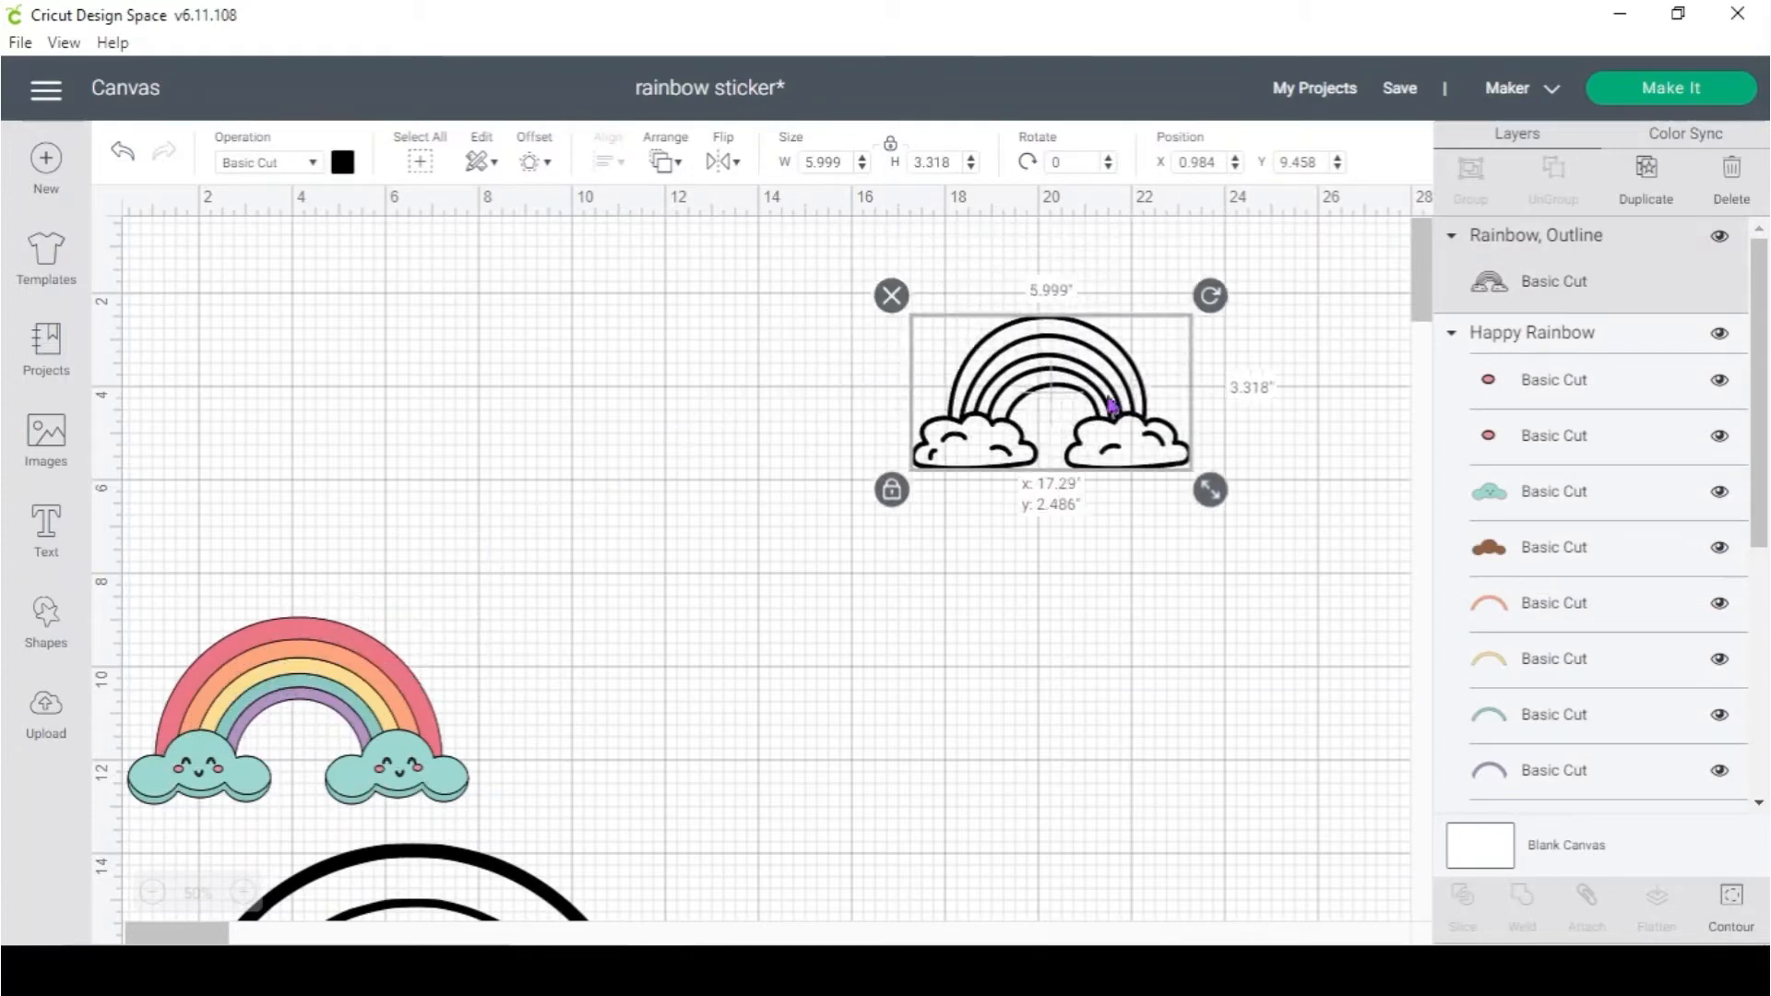
Enlarge the colourful Happy Rainbow to about 15.26 × 8.36 inches and hide the whole group
{"action": "left_click", "coordinate": [265, 715]}
{"action": "left_click_drag", "start_coordinate": [557, 605], "coordinate": [662, 591]}
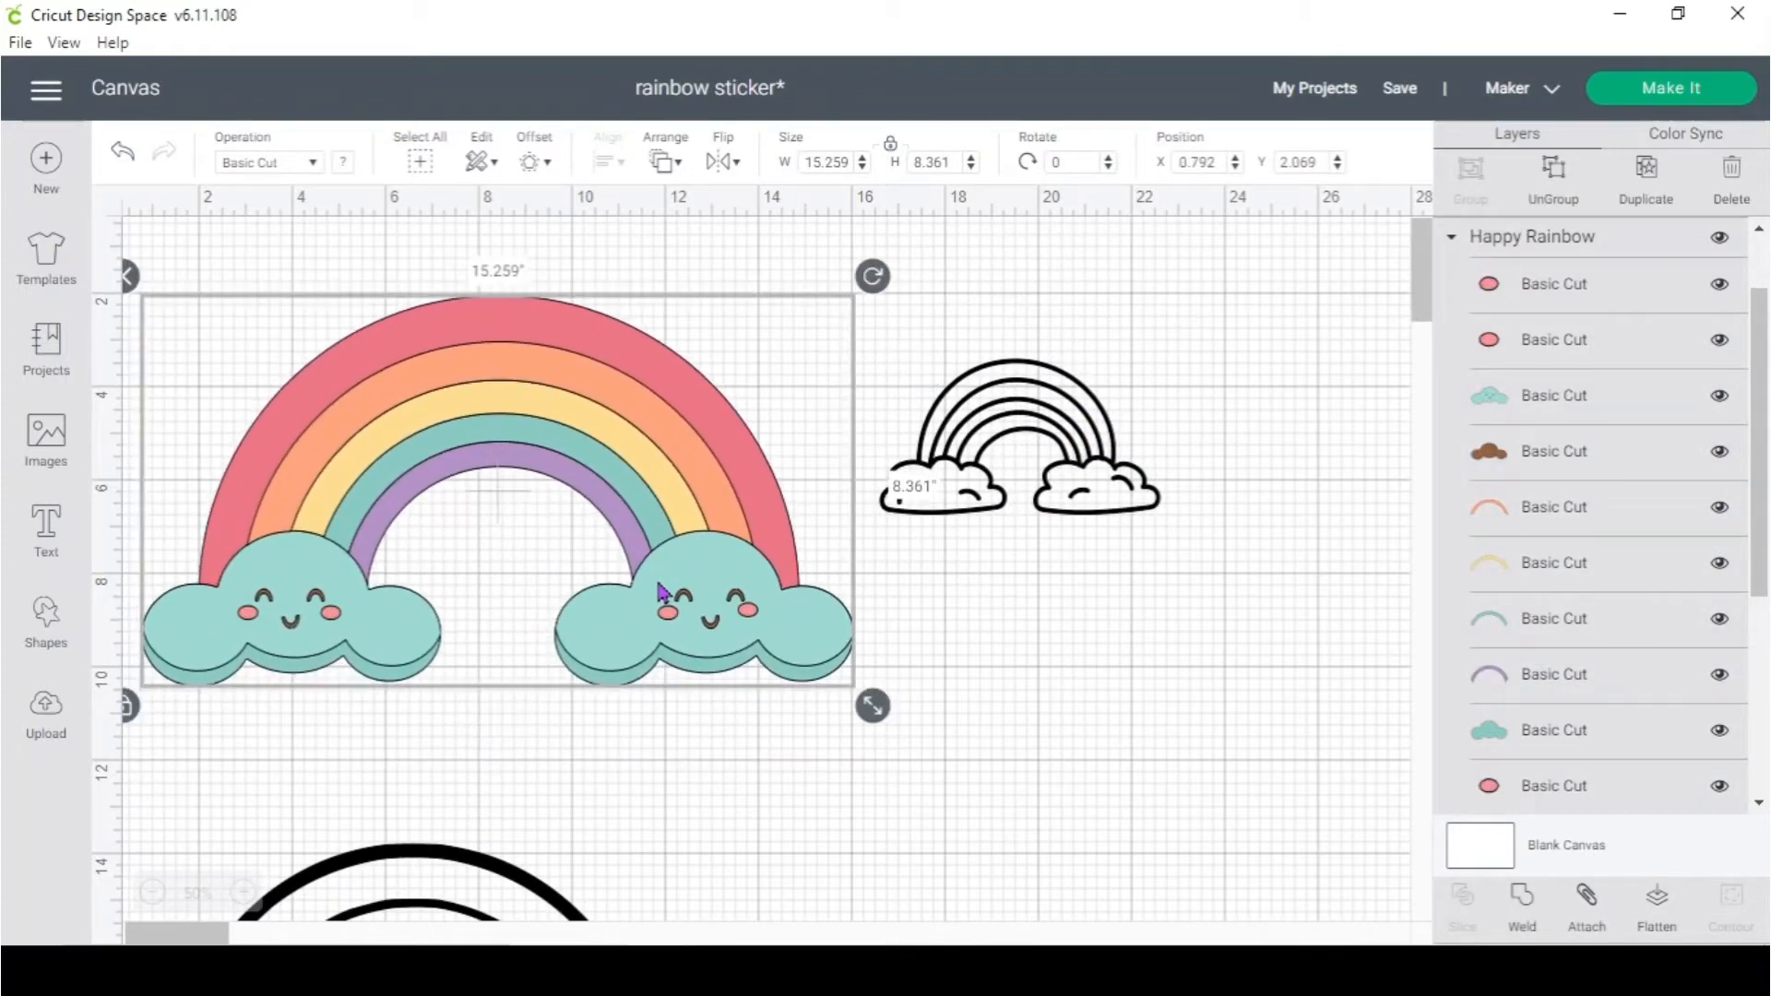
{"action": "left_click", "coordinate": [1719, 236]}
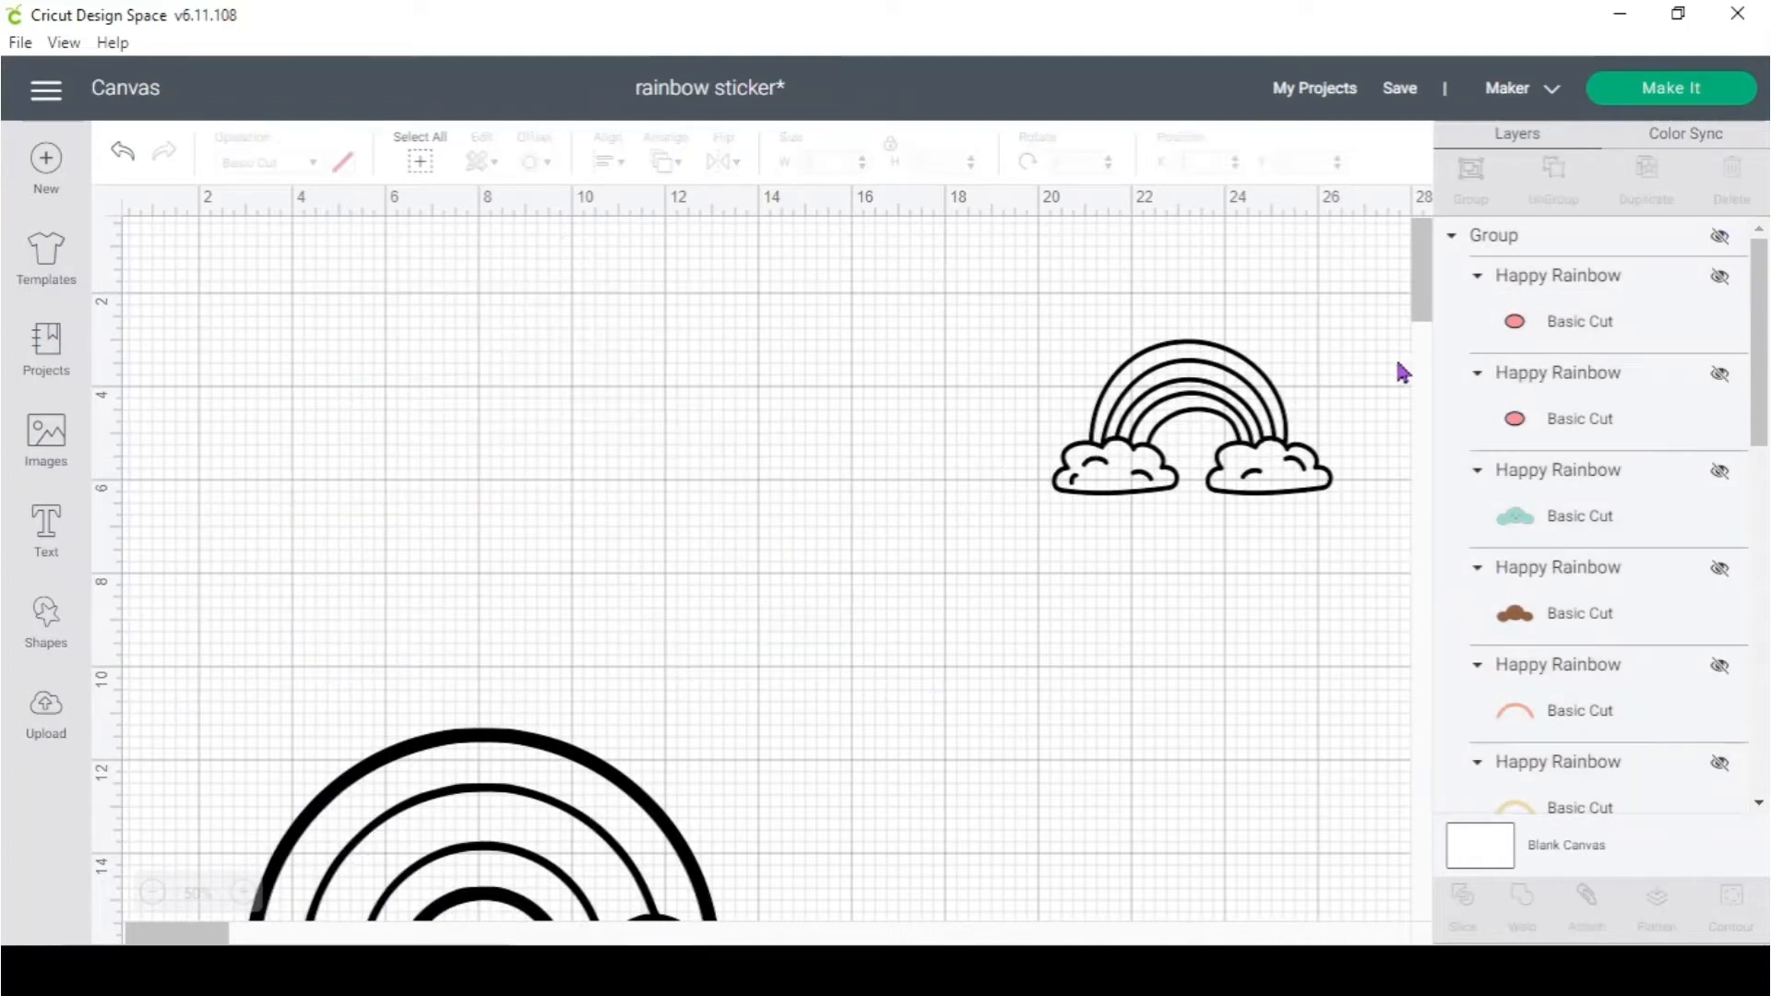
Enlarge the library's Rainbow, Outline image to about 15.64 × 8.65 inches and hide its layer
{"action": "left_click_drag", "start_coordinate": [1292, 420], "coordinate": [509, 345]}
{"action": "left_click_drag", "start_coordinate": [557, 474], "coordinate": [981, 719]}
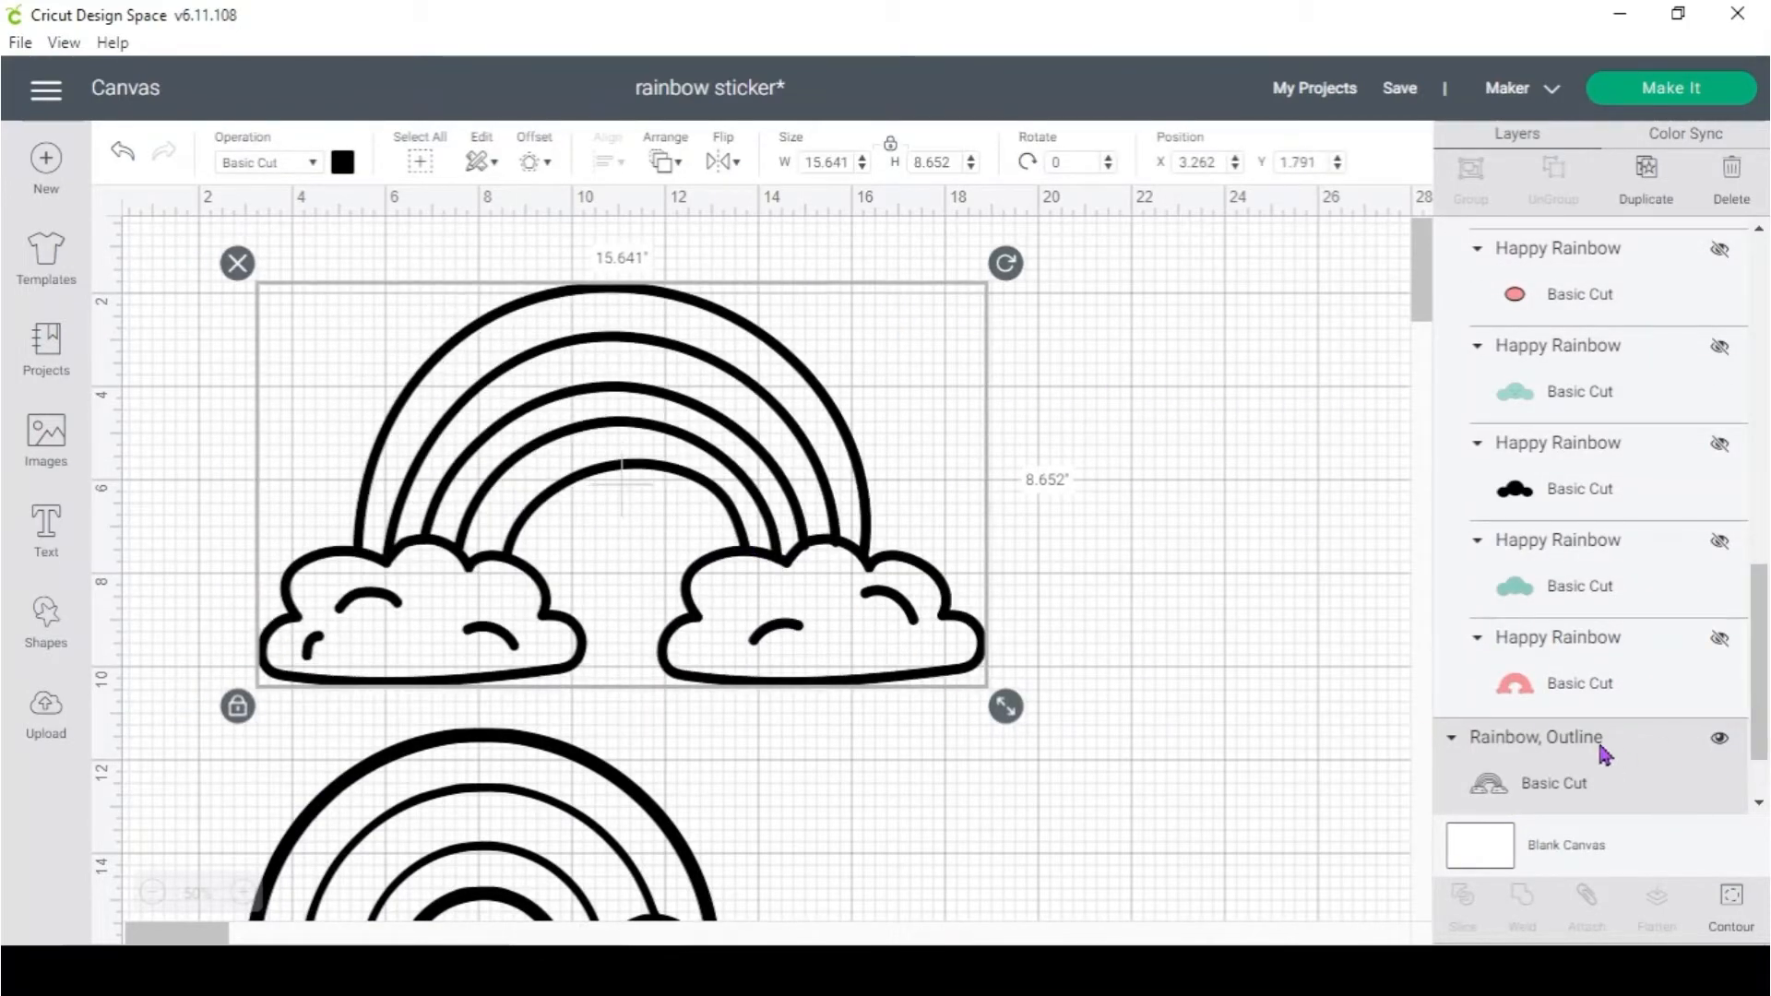
{"action": "scroll", "coordinate": [1598, 745], "scroll_direction": "down", "scroll_amount": 1}
{"action": "left_click_drag", "start_coordinate": [553, 394], "coordinate": [1056, 441]}
{"action": "left_click", "coordinate": [1716, 644]}
Move the uploaded Cute Rainbow to the upper part of the canvas and enlarge it to about 12.93 × 9.01 inches
{"action": "left_click_drag", "start_coordinate": [545, 787], "coordinate": [553, 451]}
{"action": "left_click_drag", "start_coordinate": [803, 685], "coordinate": [874, 717]}
{"action": "left_click_drag", "start_coordinate": [803, 633], "coordinate": [780, 639]}
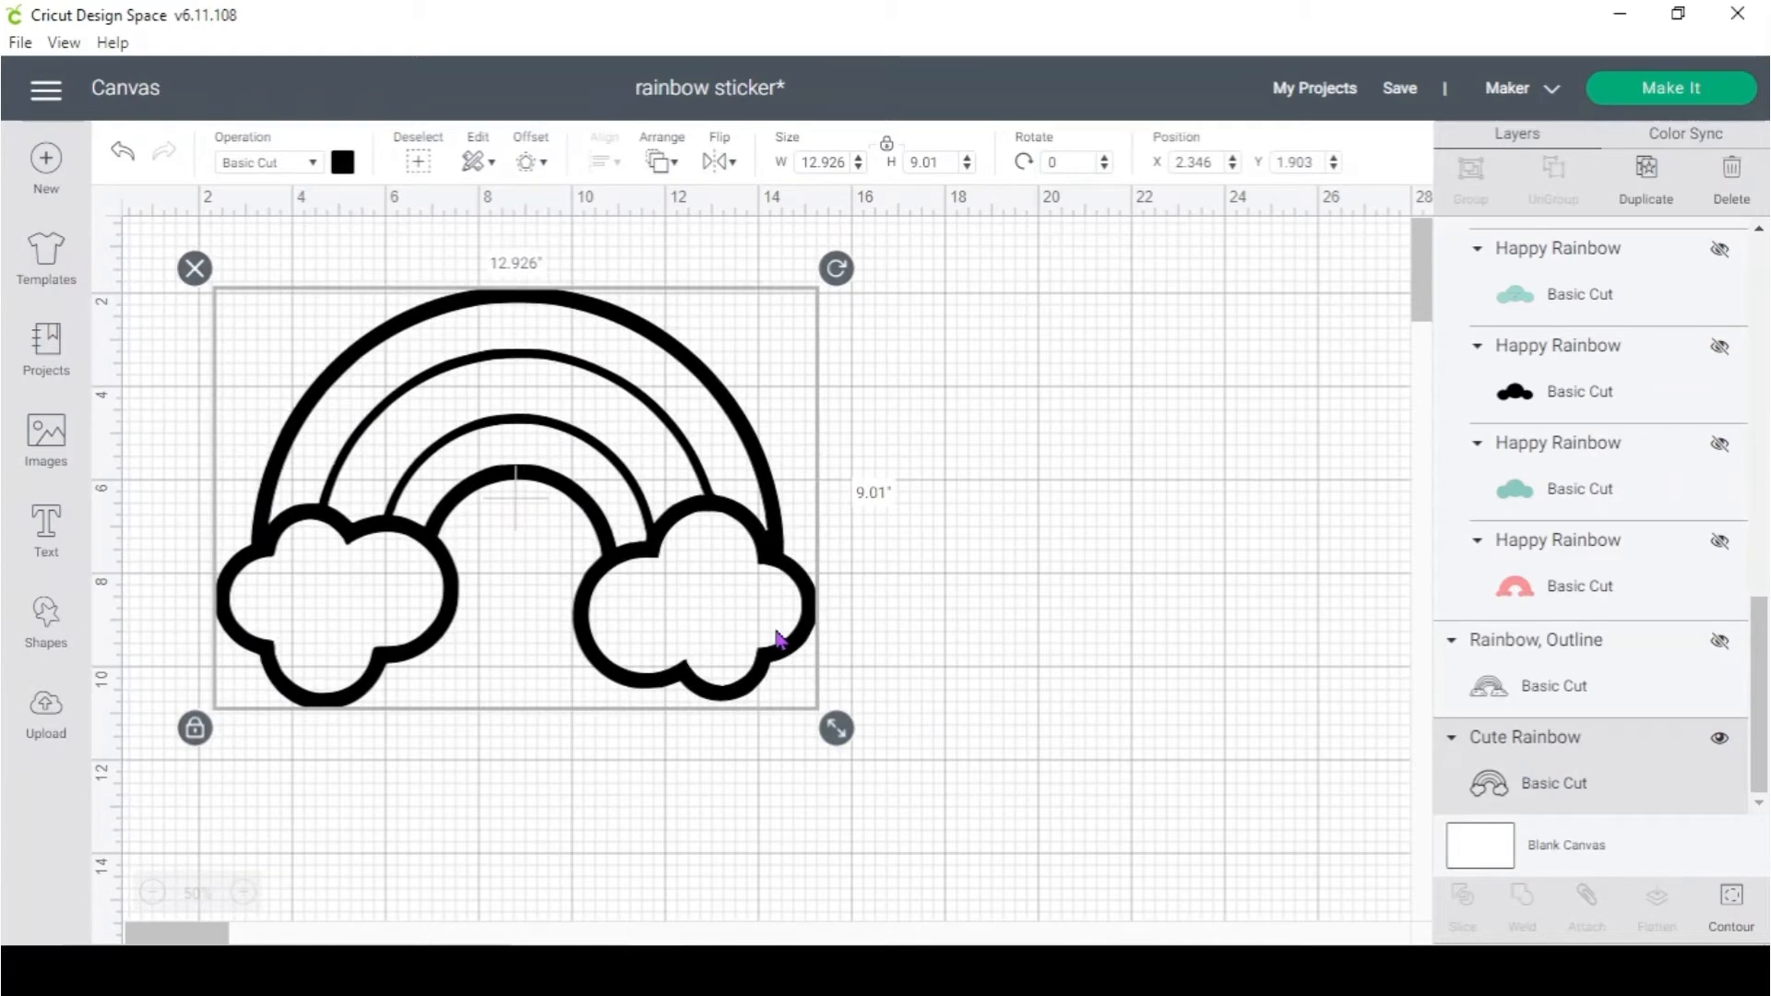
{"action": "left_click", "coordinate": [862, 554]}
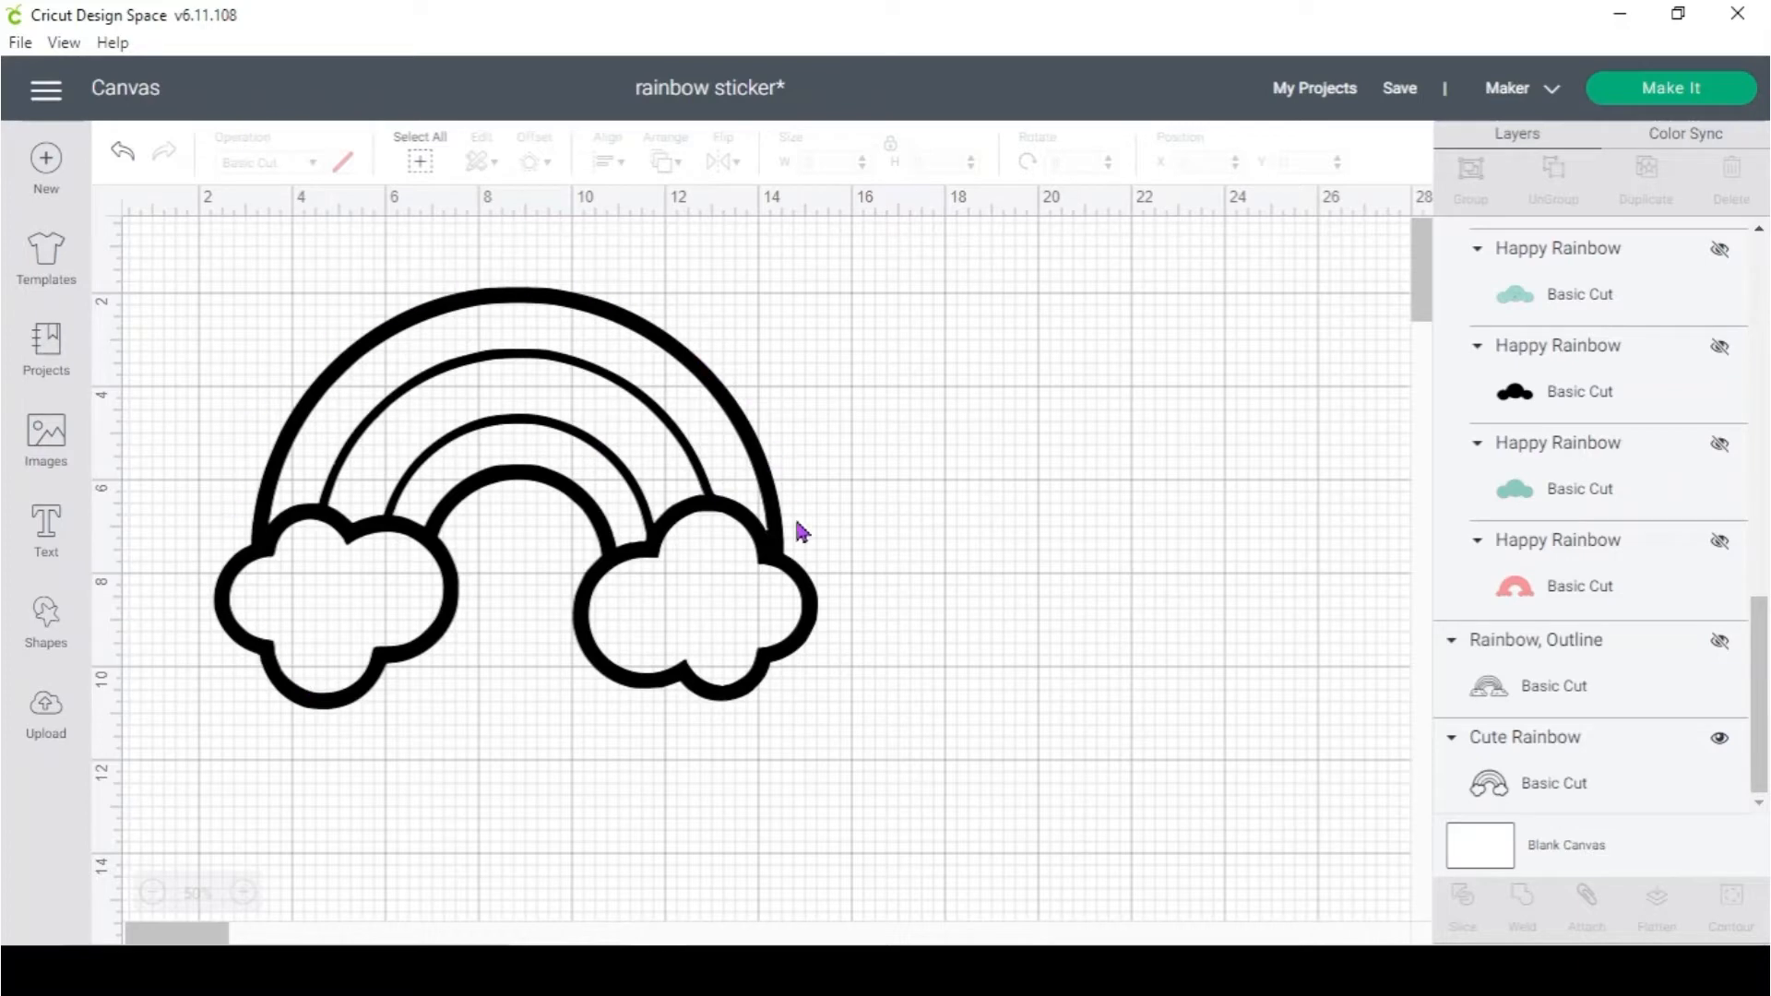
{"action": "left_click_drag", "start_coordinate": [802, 591], "coordinate": [767, 589]}
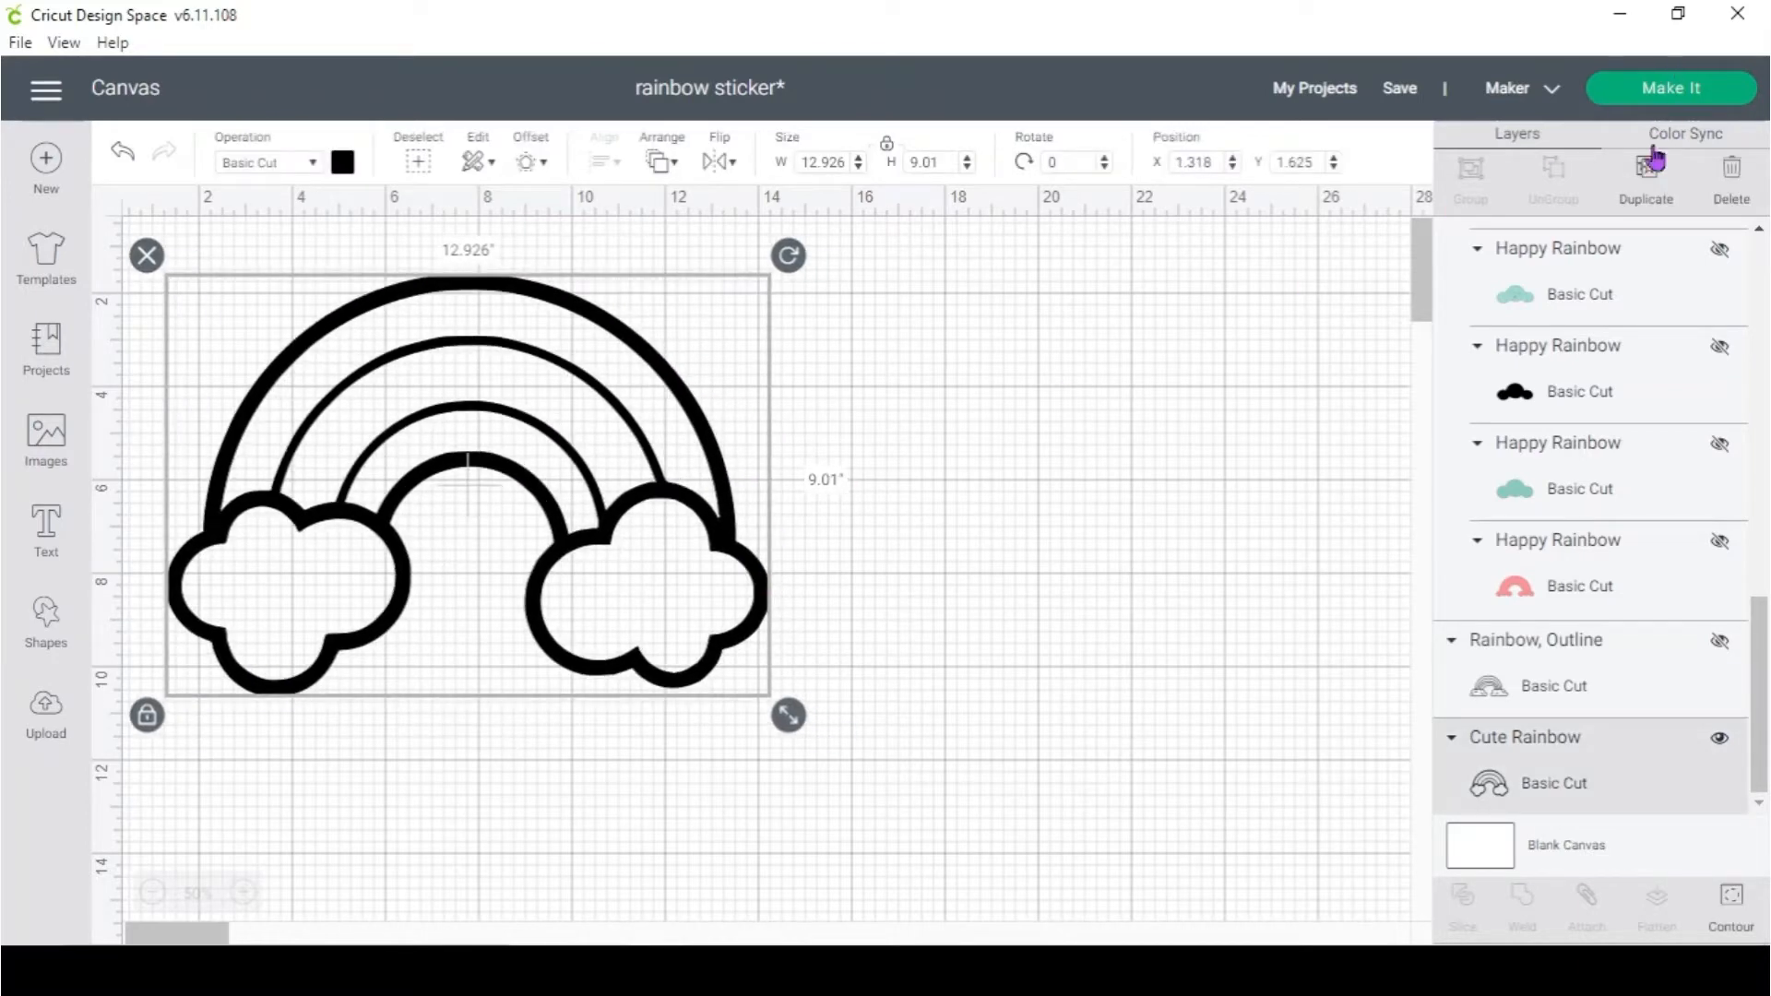
Make four duplicates of the Cute Rainbow outline and place them beside and below the original
{"action": "left_click", "coordinate": [1651, 182]}
{"action": "left_click_drag", "start_coordinate": [585, 510], "coordinate": [1152, 512]}
{"action": "left_click", "coordinate": [1638, 188]}
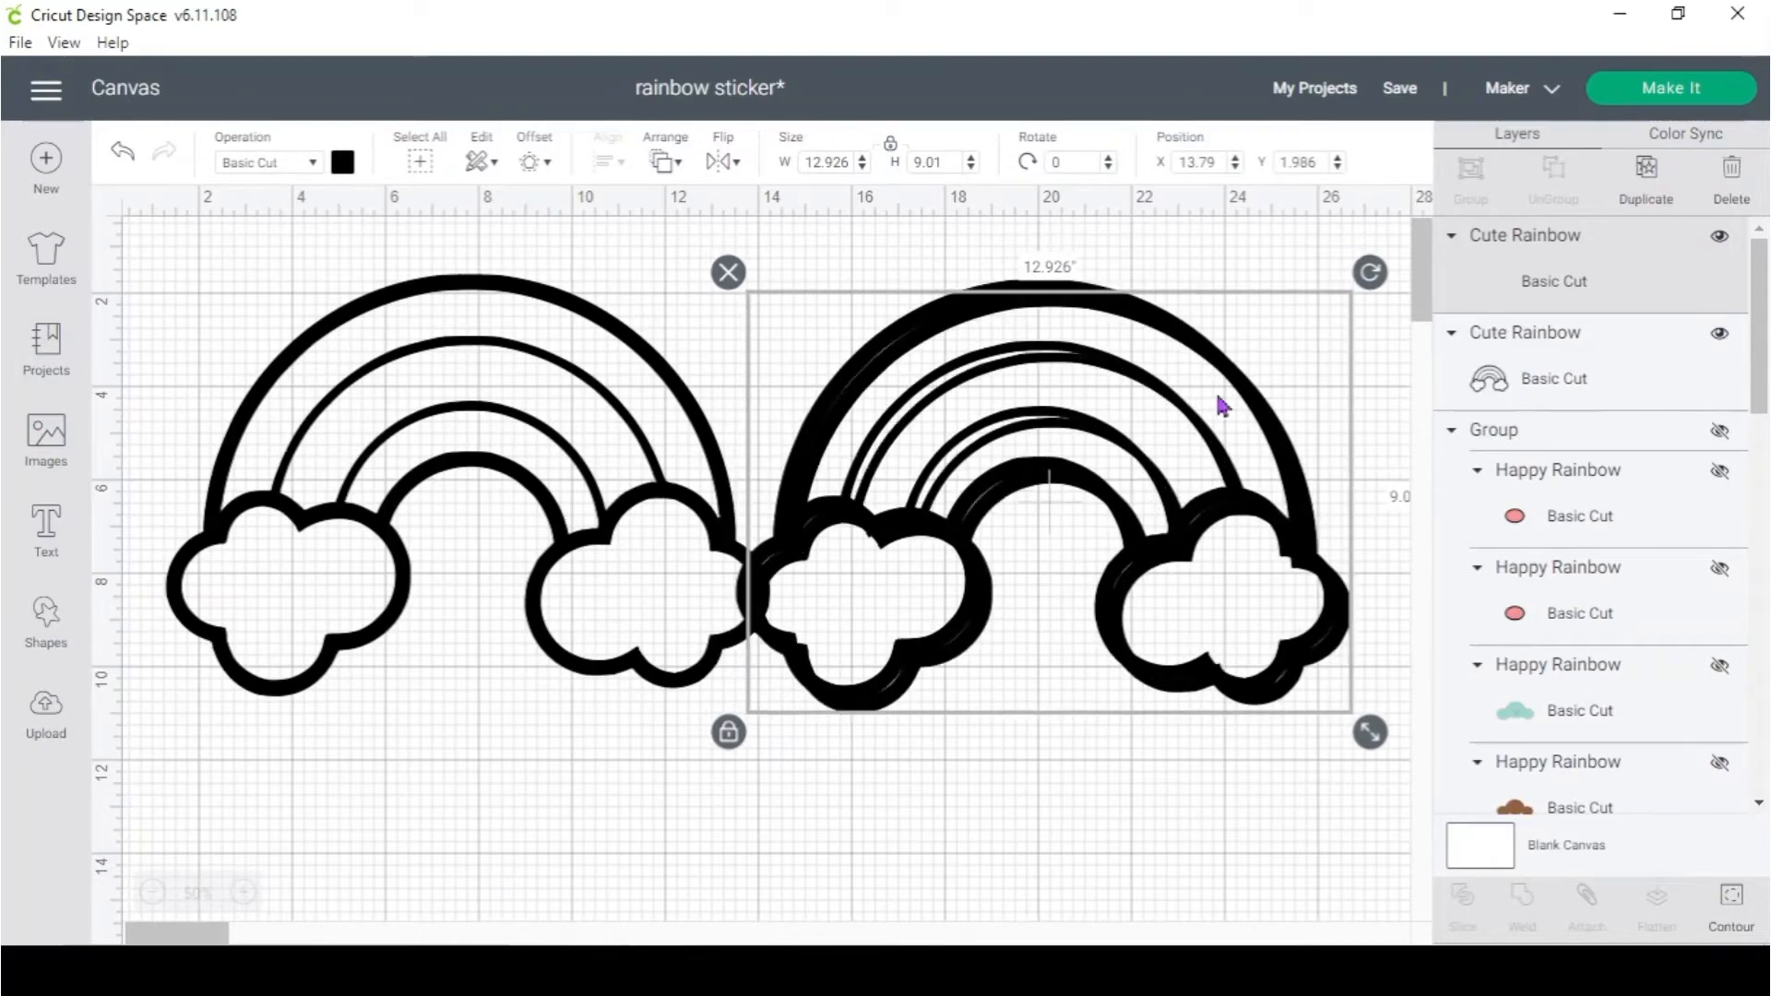
{"action": "left_click_drag", "start_coordinate": [1074, 333], "coordinate": [1297, 868]}
{"action": "left_click", "coordinate": [1645, 181]}
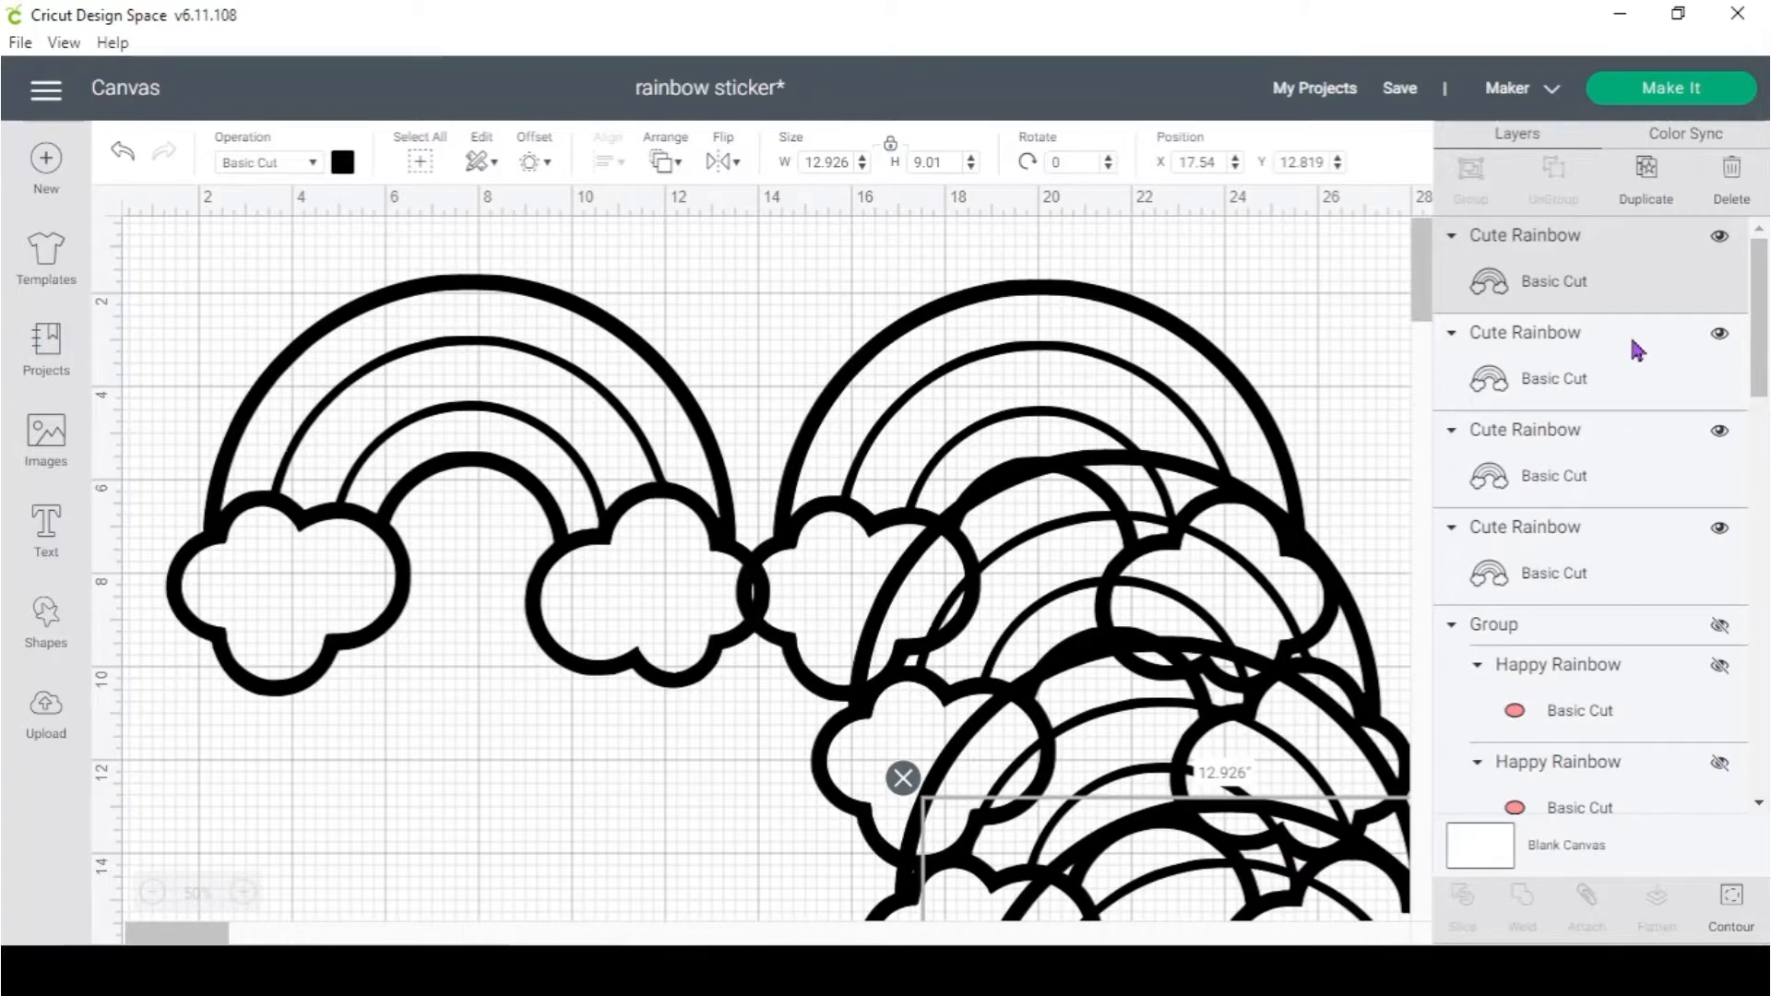
Hide all inner contours of the original Cute Rainbow to turn it into a solid black silhouette
{"action": "left_click_drag", "start_coordinate": [547, 407], "coordinate": [510, 400]}
{"action": "left_click", "coordinate": [1728, 919]}
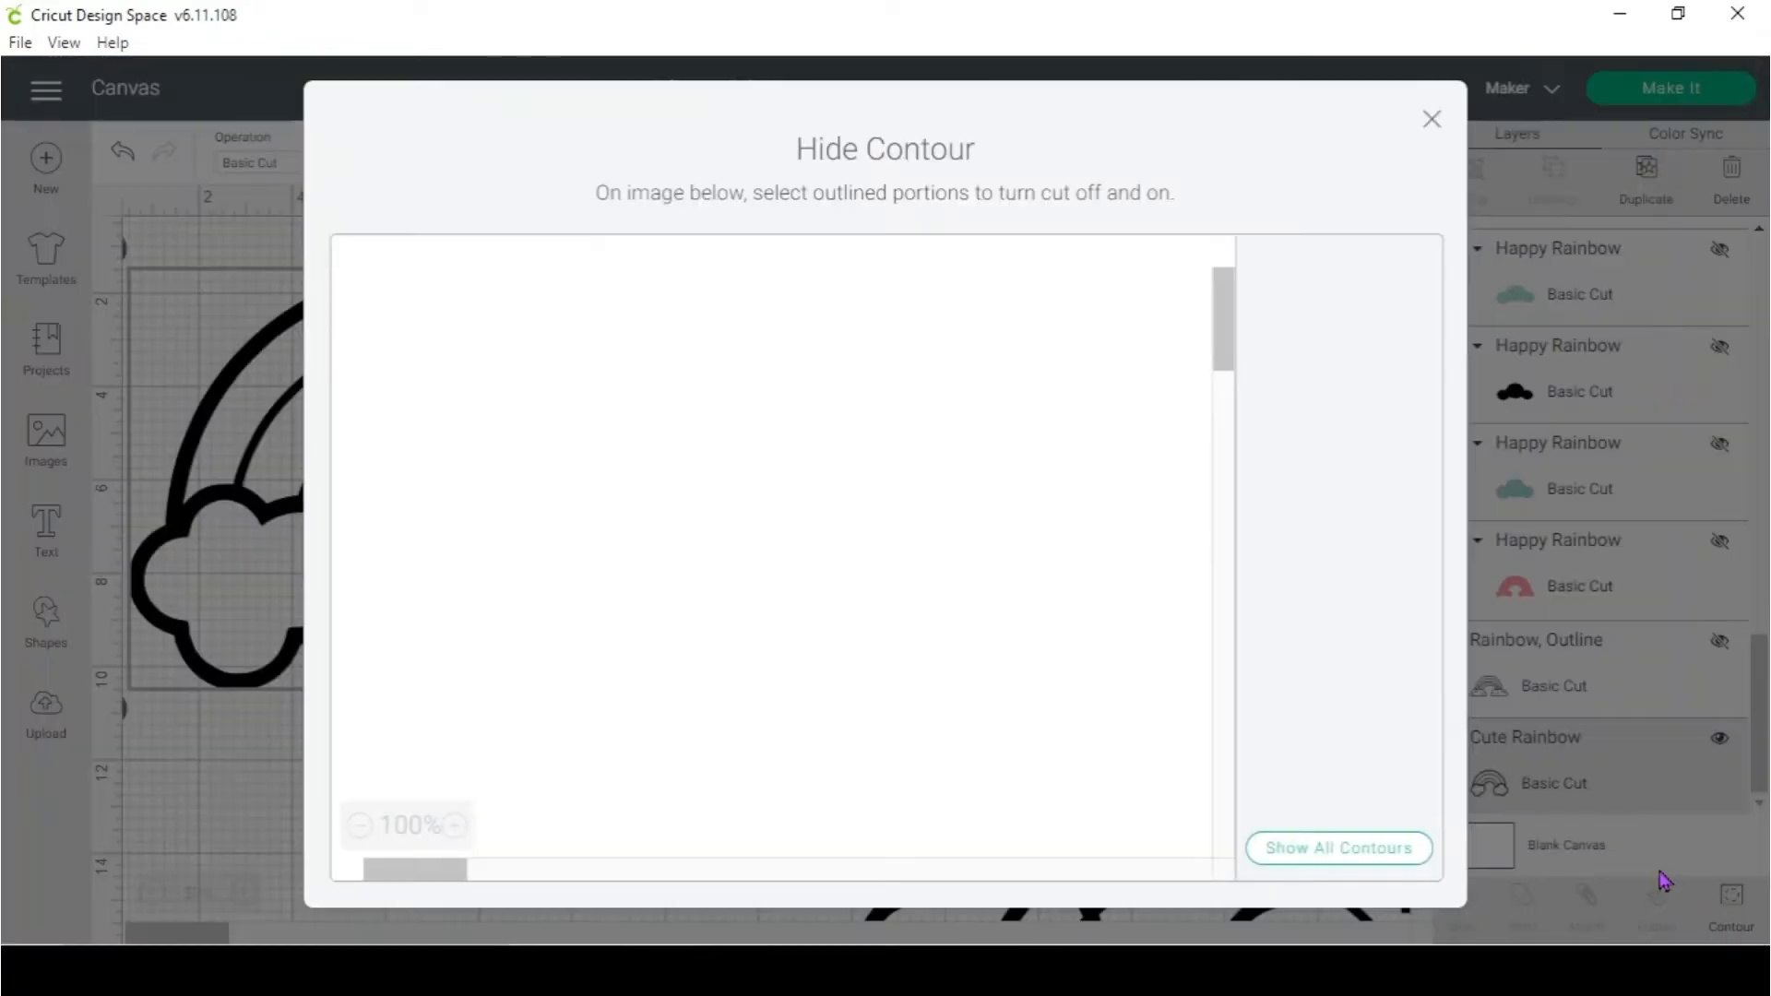
{"action": "left_click", "coordinate": [1356, 851]}
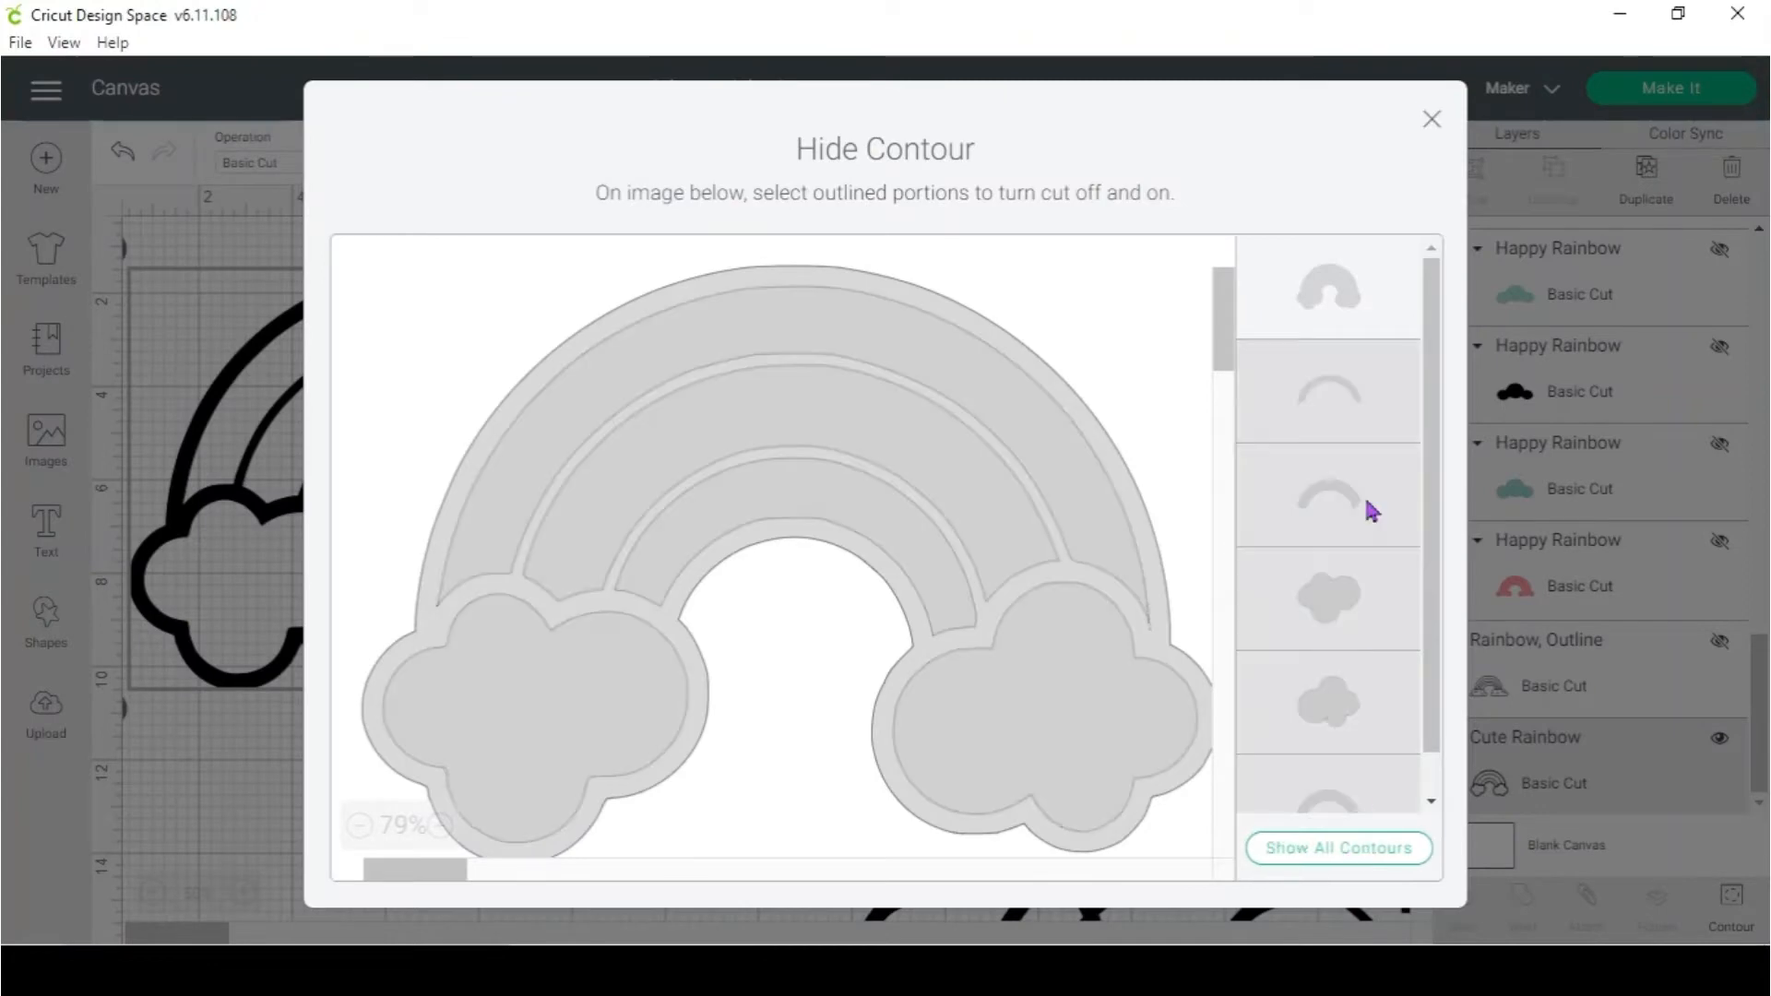
{"action": "left_click", "coordinate": [1432, 121]}
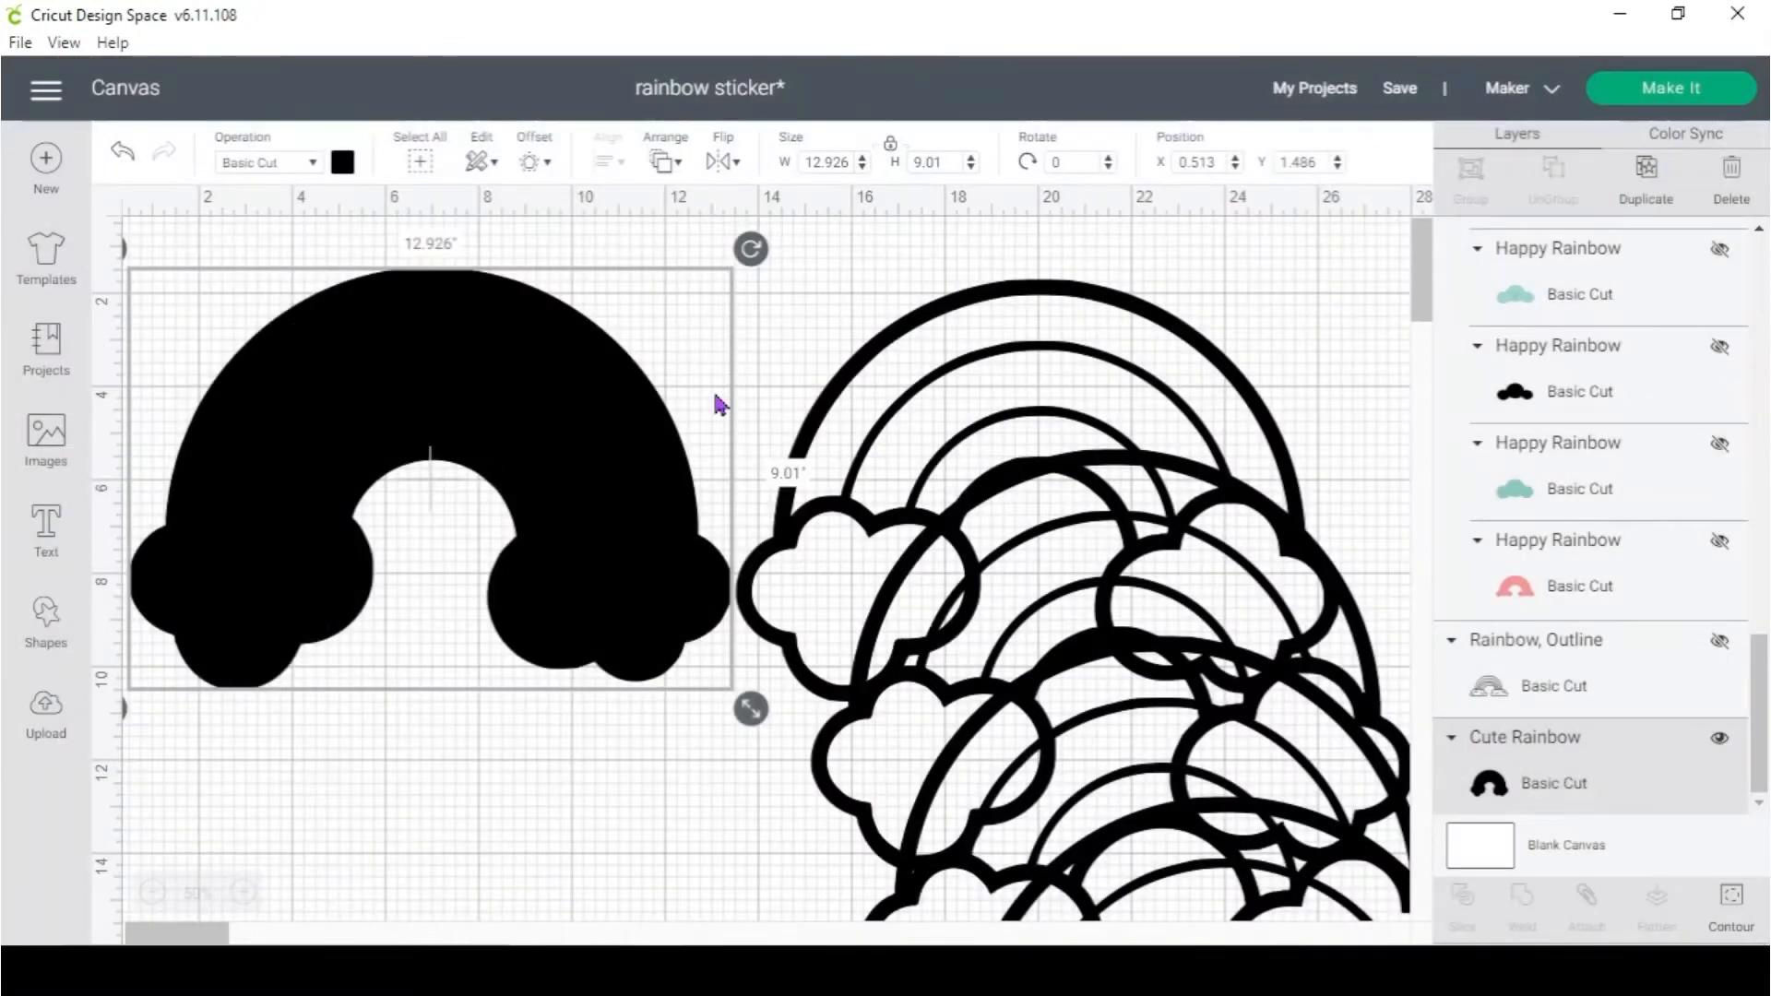
Recolour the uppermost duplicate rainbow outline light pink
{"action": "left_click", "coordinate": [1059, 316]}
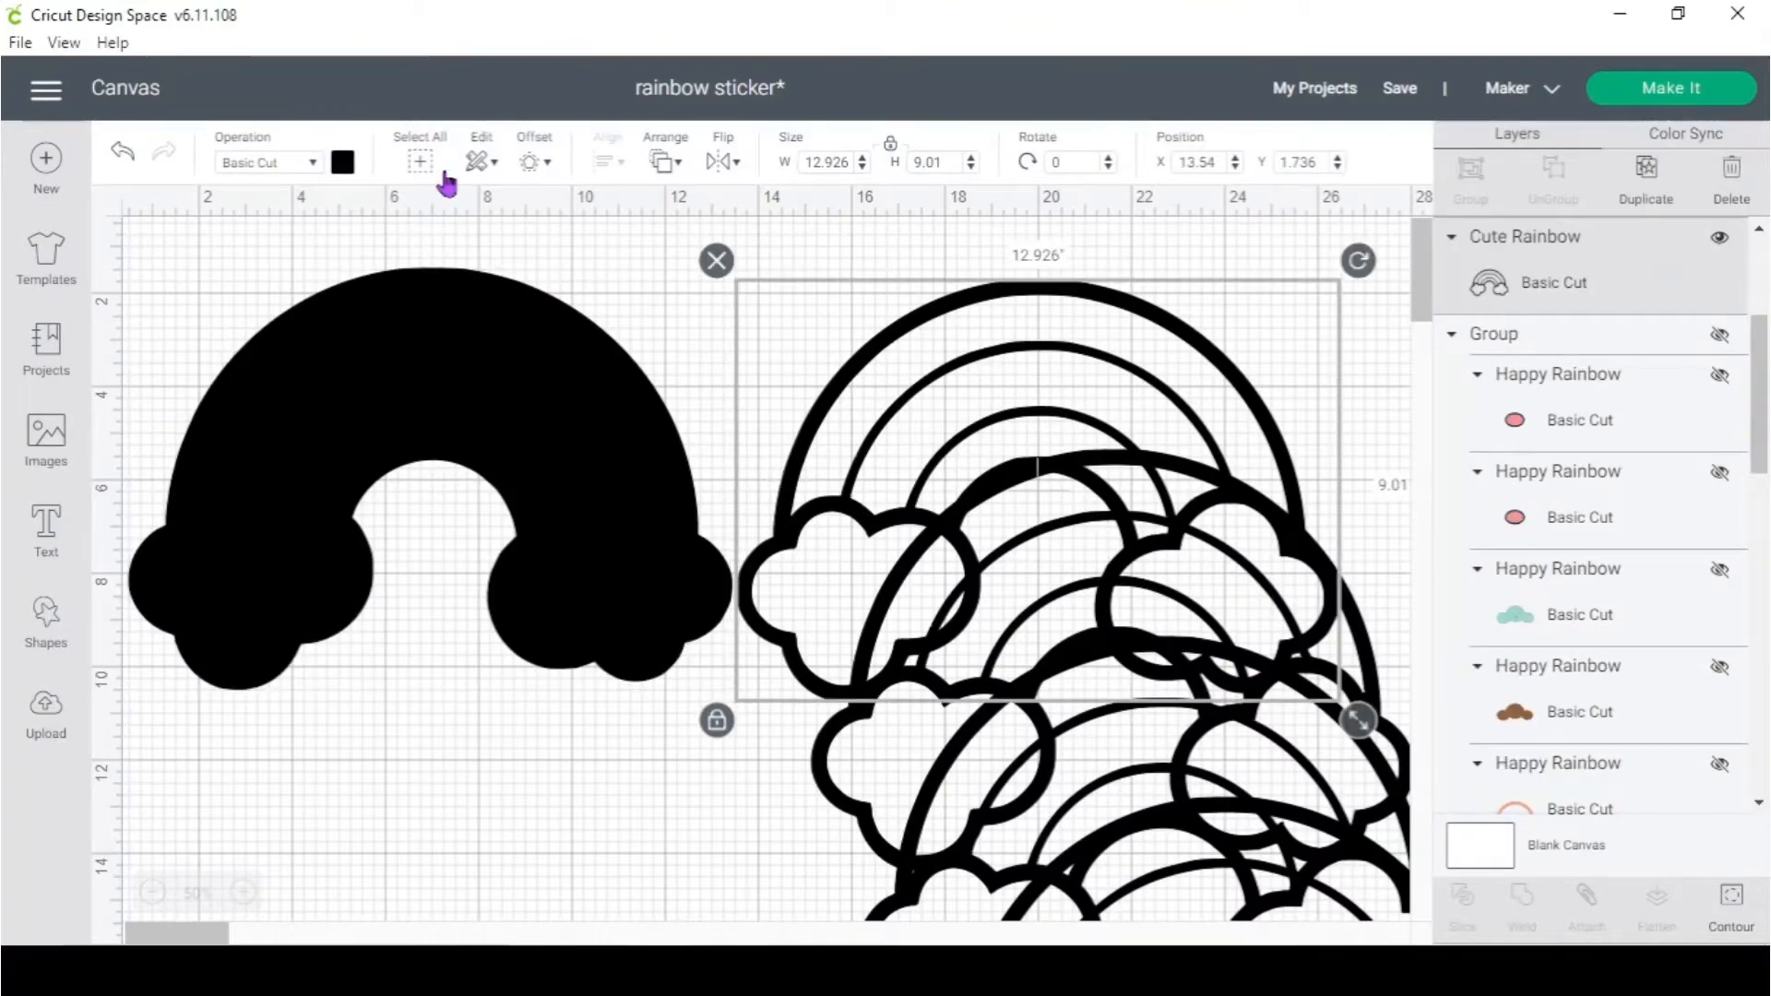
{"action": "left_click_drag", "start_coordinate": [983, 328], "coordinate": [906, 349]}
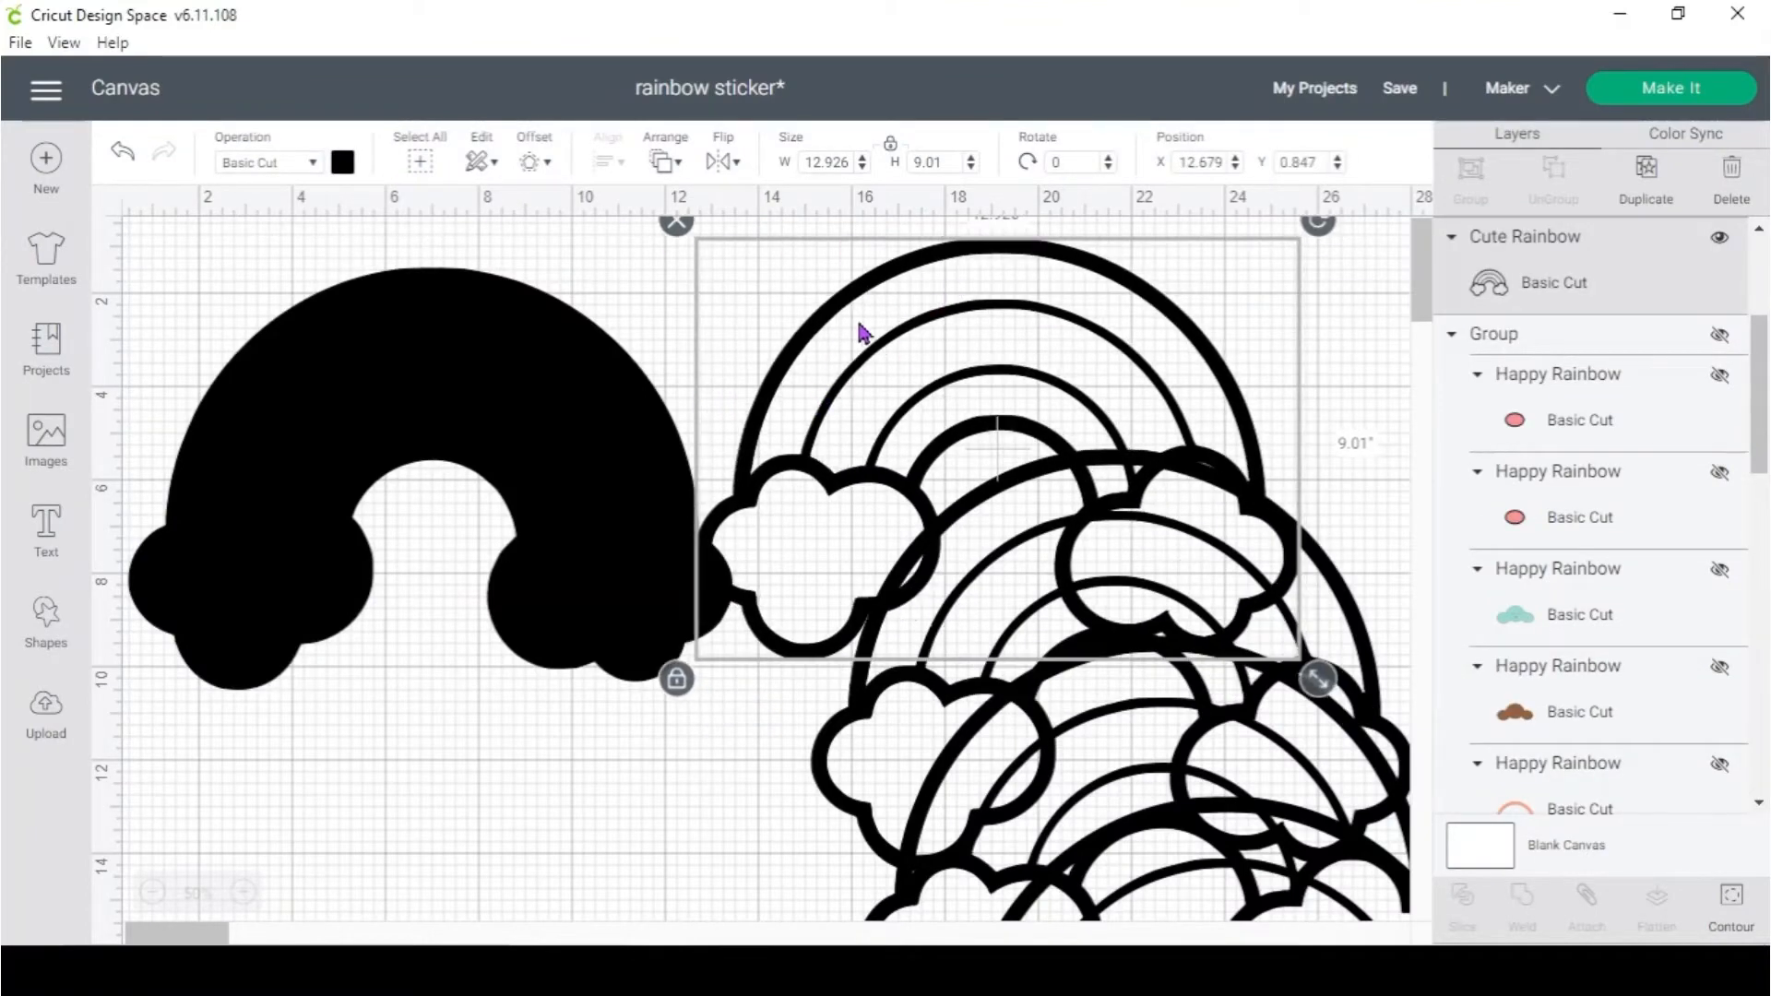
{"action": "left_click", "coordinate": [344, 162]}
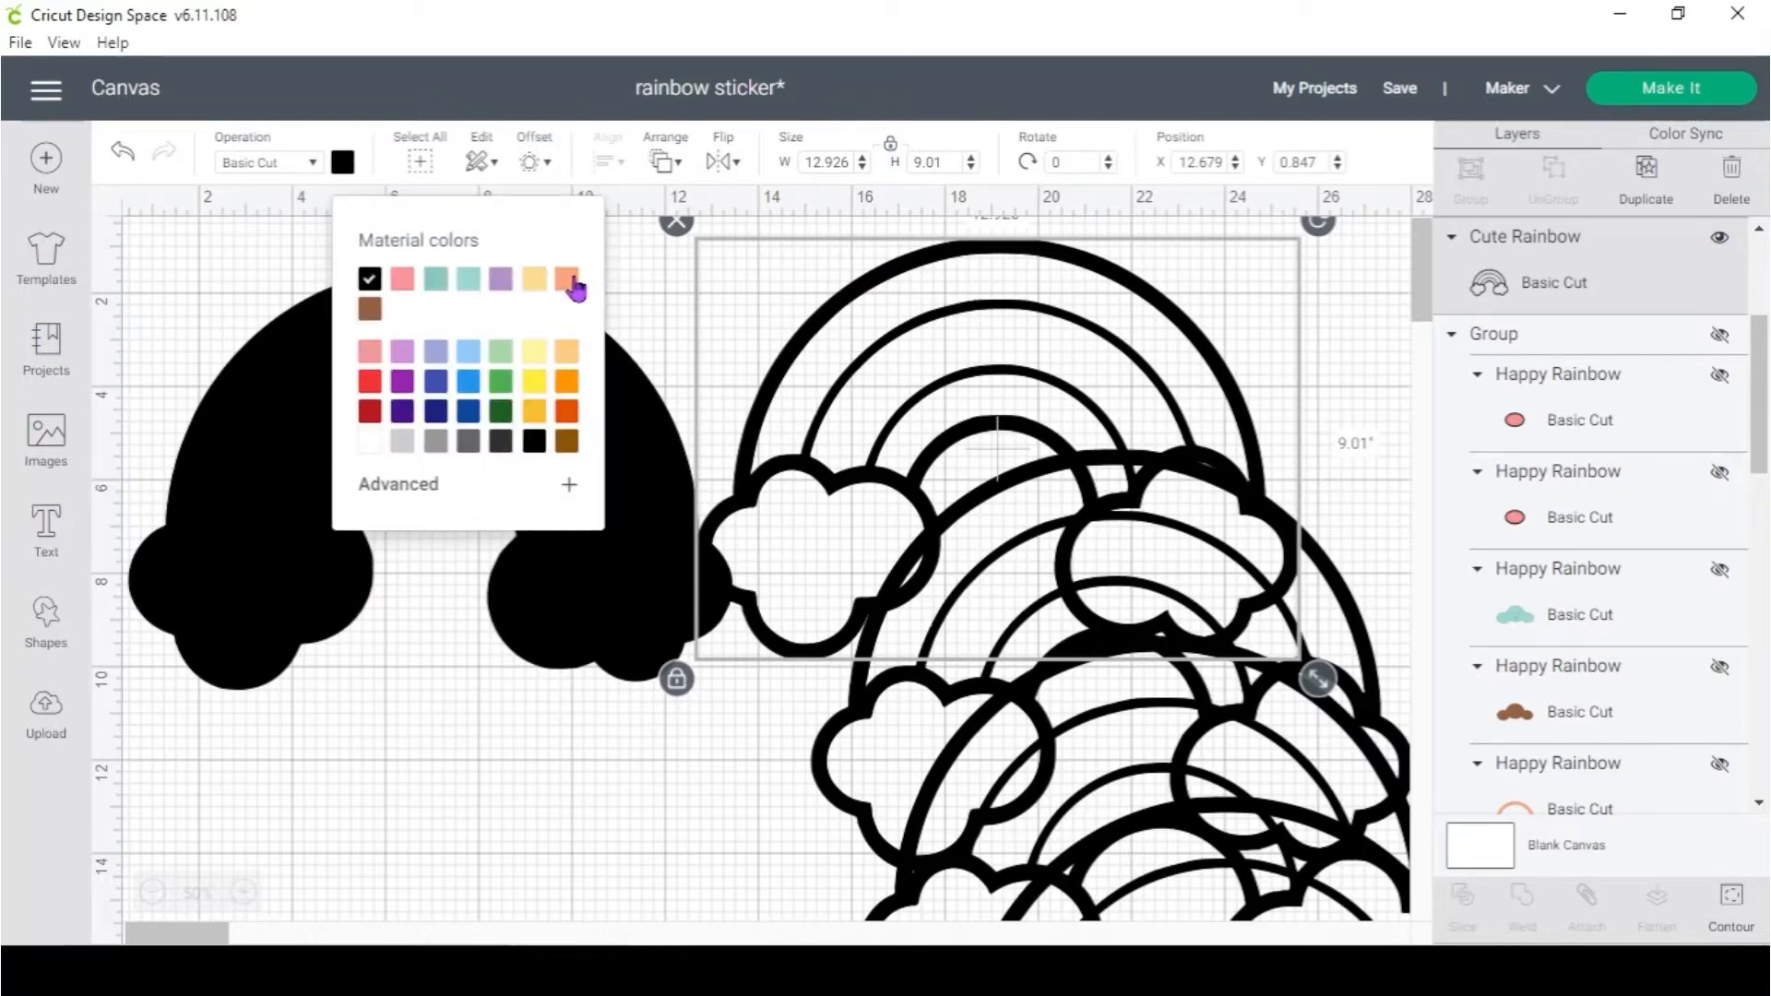
{"action": "left_click", "coordinate": [568, 279]}
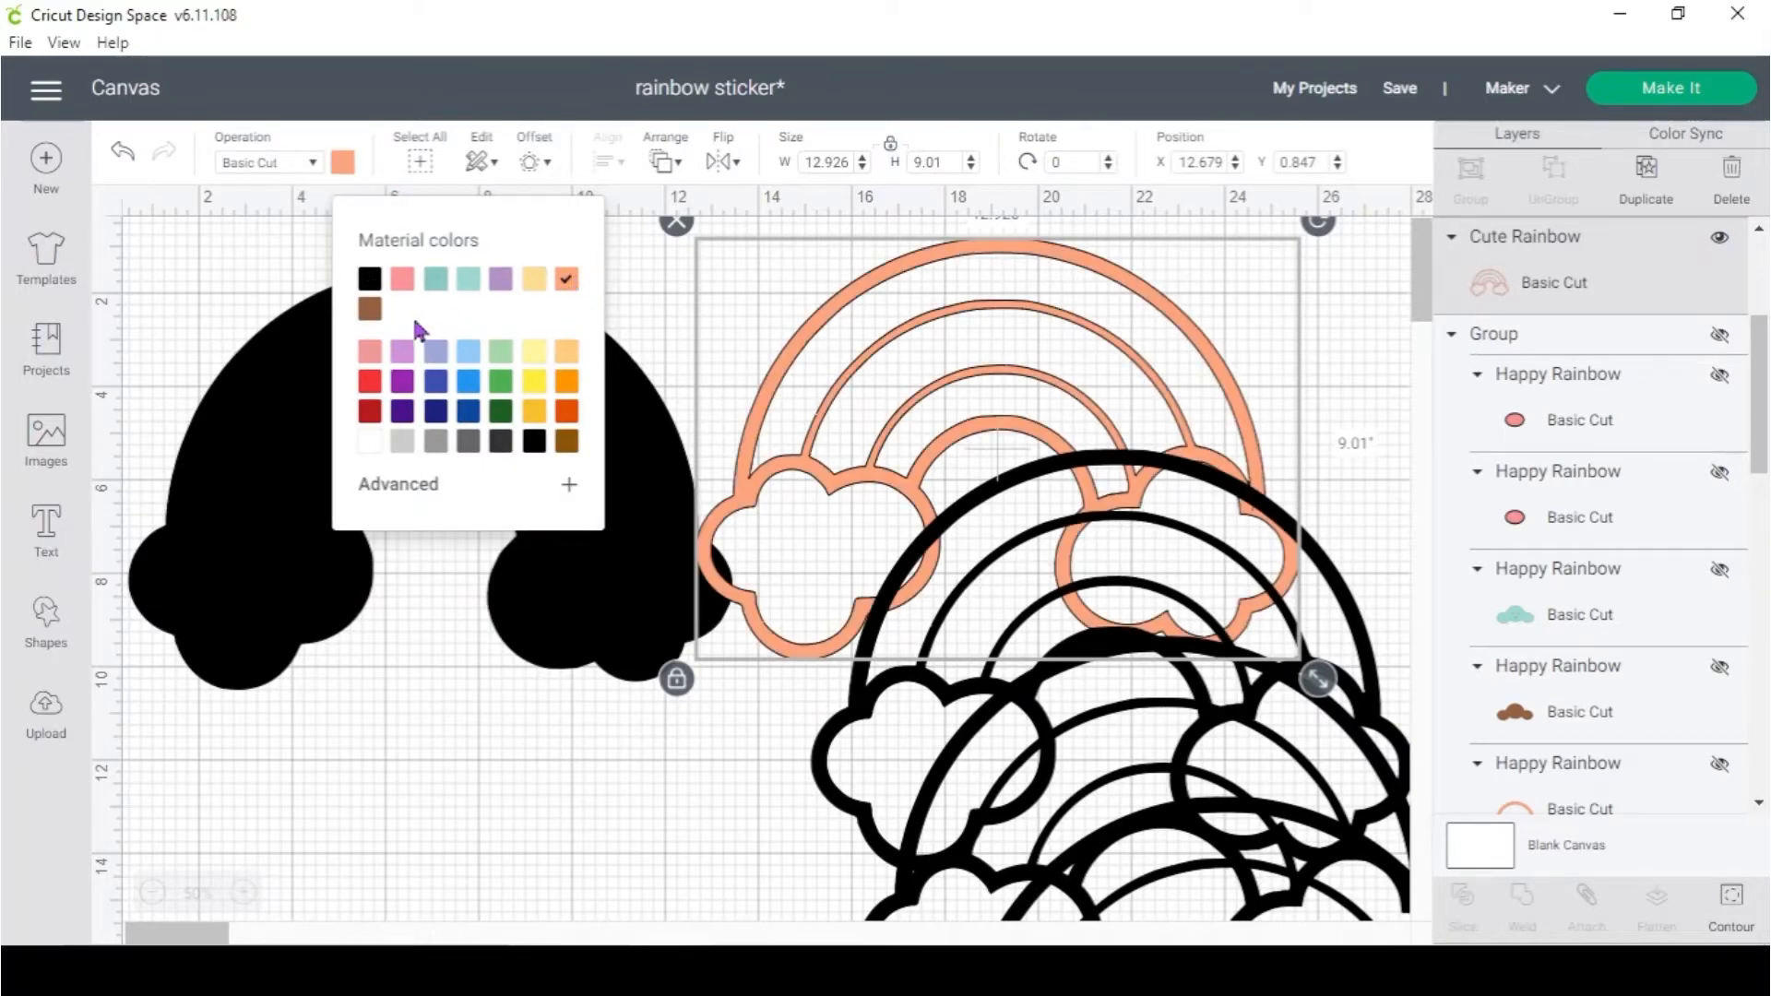
{"action": "left_click", "coordinate": [370, 353]}
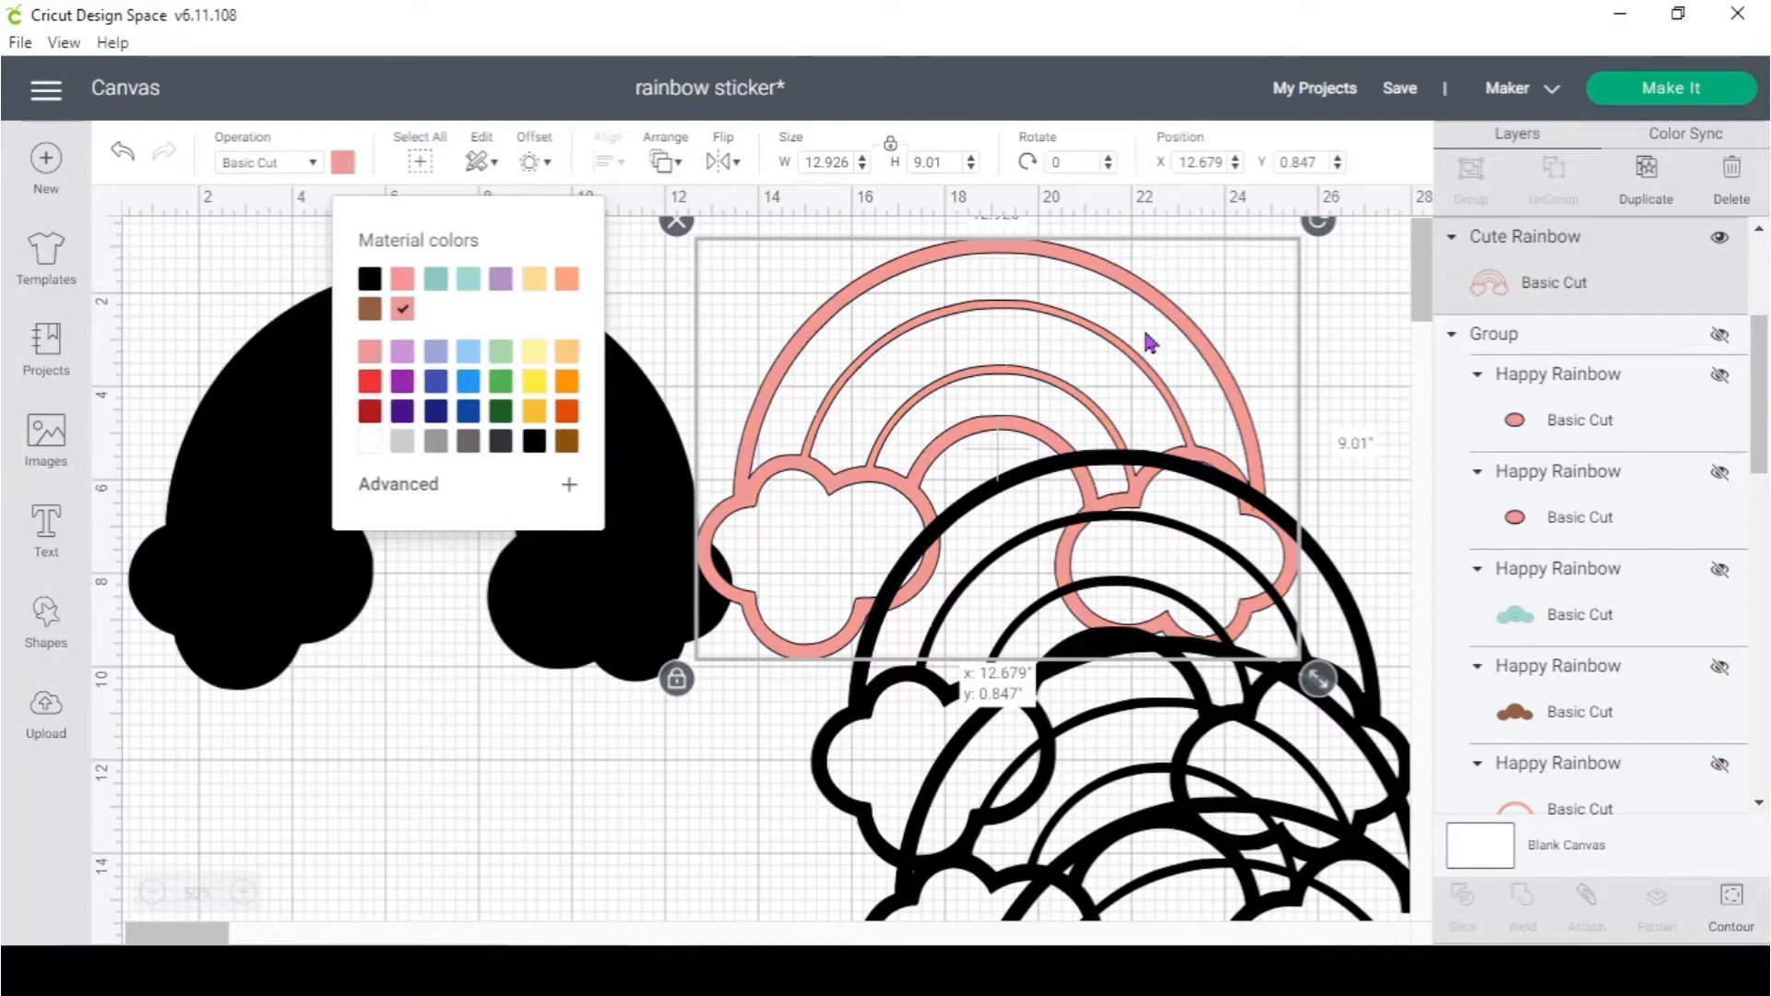
Place the pink rainbow outline over the black silhouette and align the two by their centres
{"action": "left_click_drag", "start_coordinate": [1150, 344], "coordinate": [580, 370]}
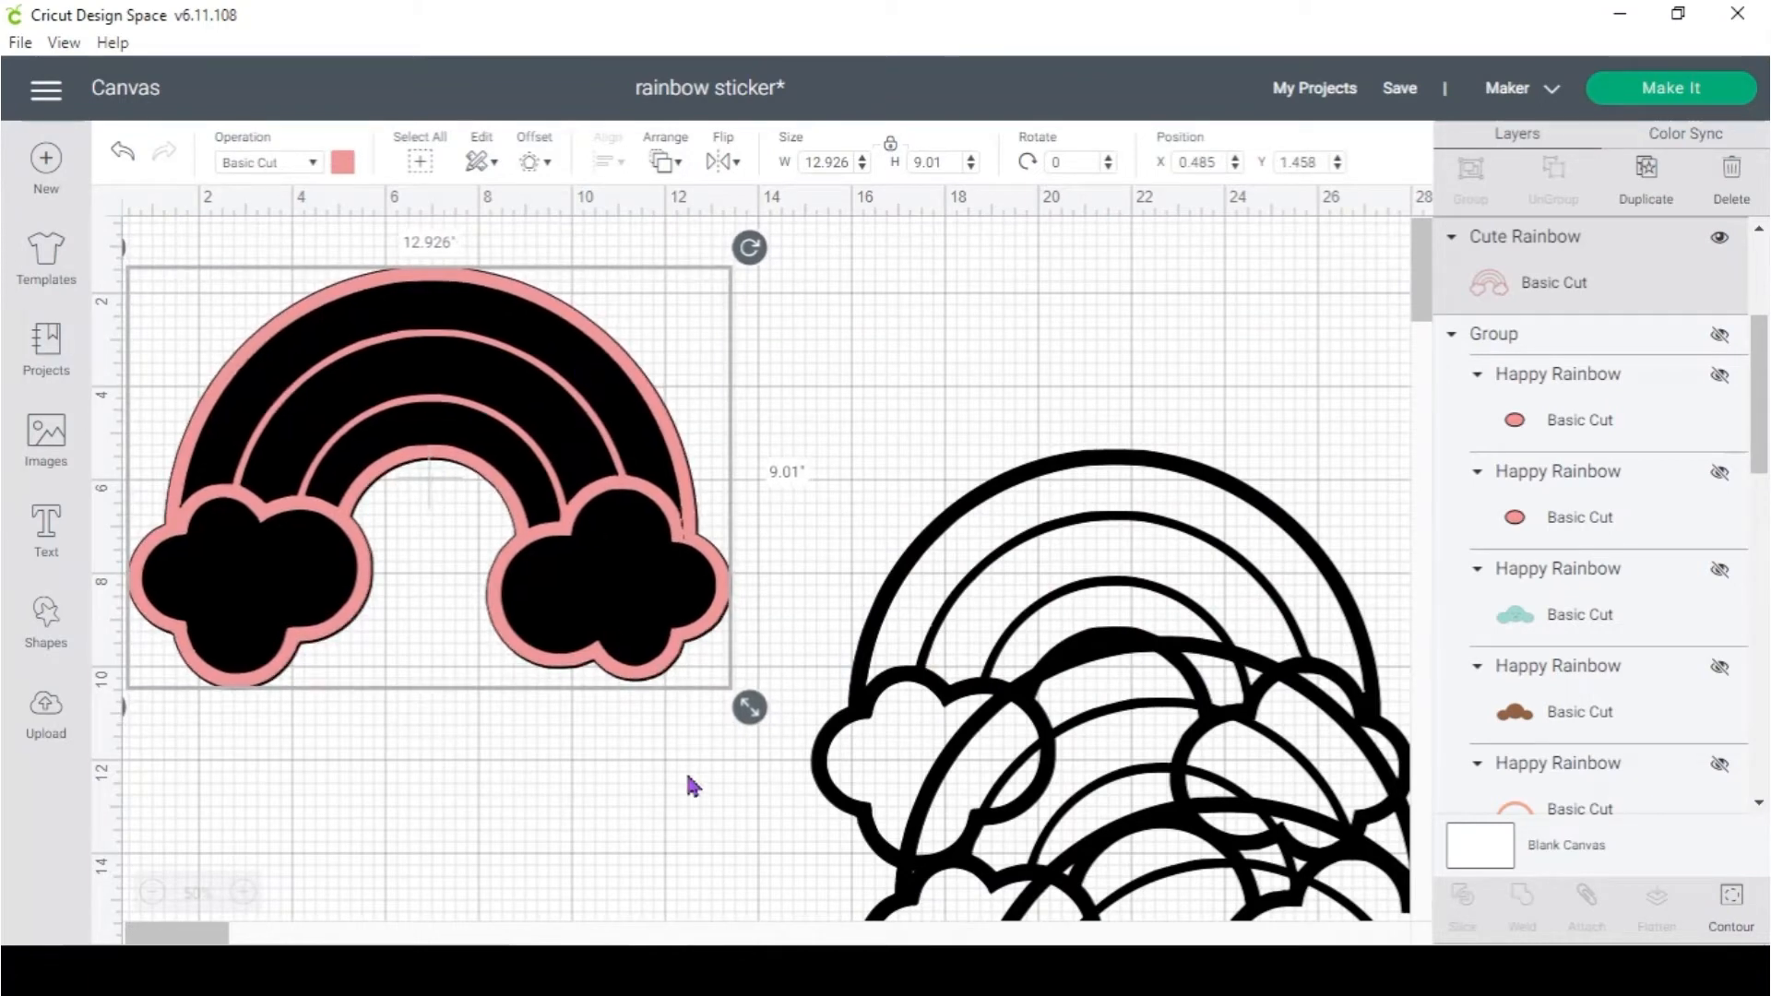
{"action": "left_click_drag", "start_coordinate": [693, 786], "coordinate": [510, 531]}
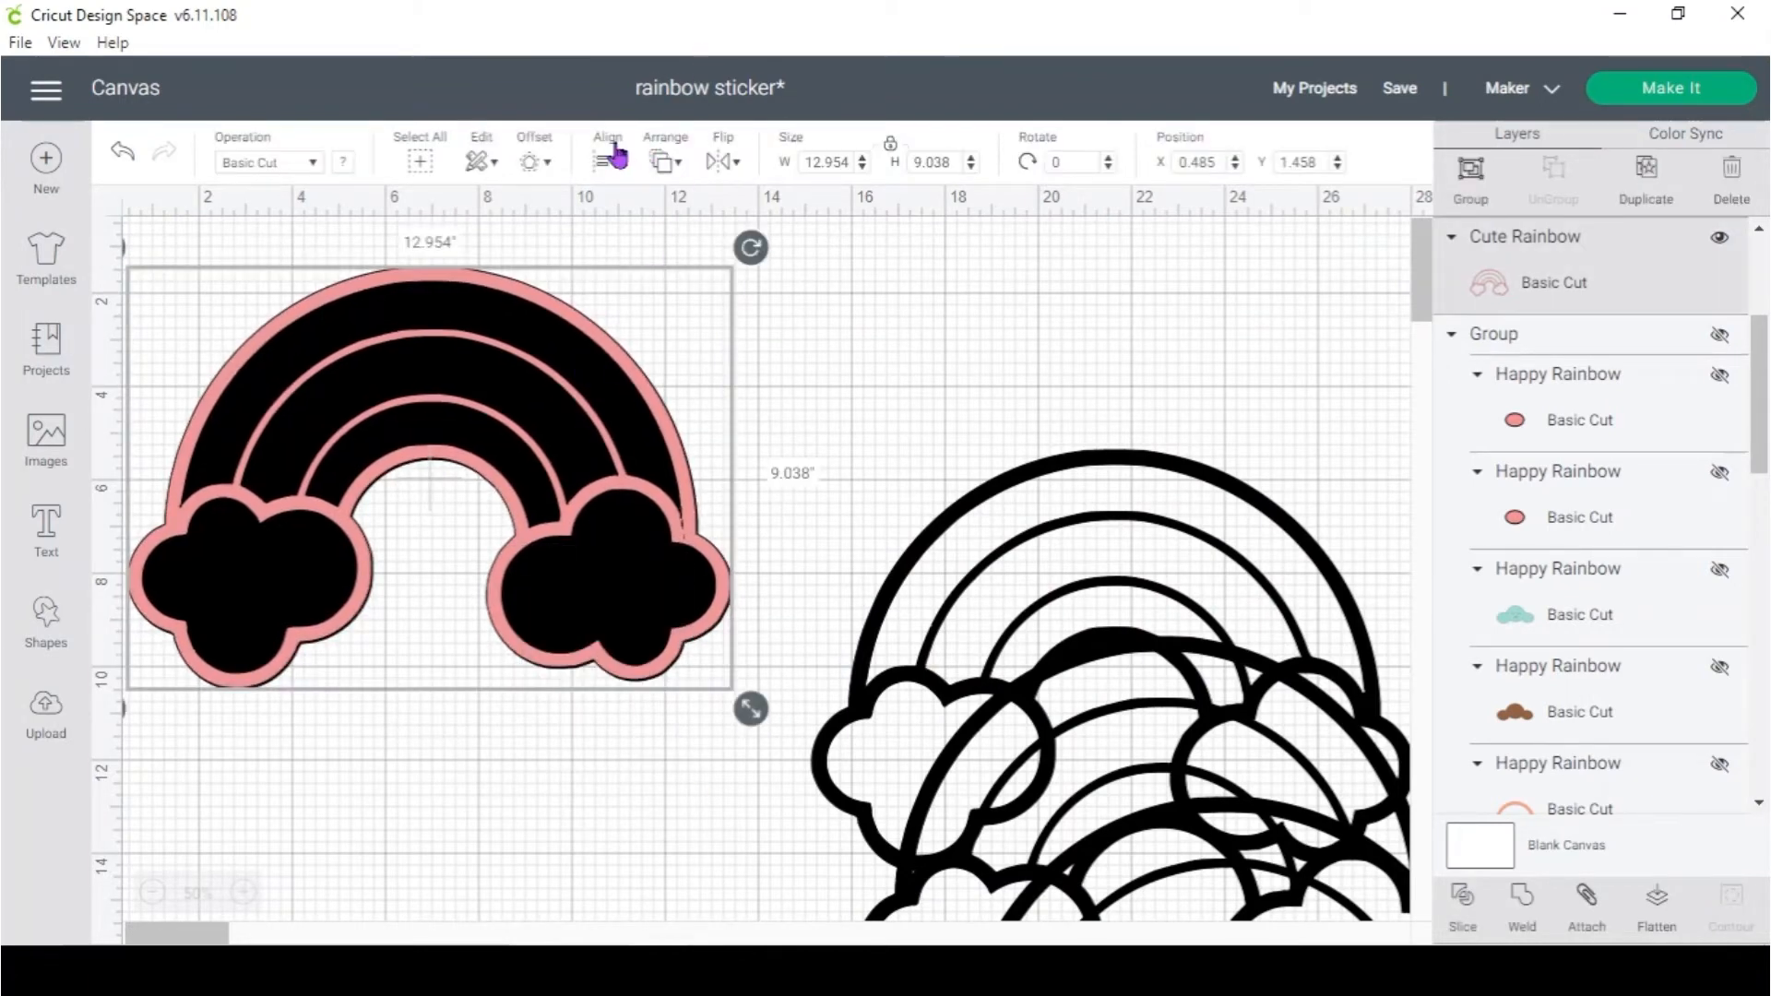
{"action": "left_click", "coordinate": [611, 161]}
{"action": "left_click", "coordinate": [688, 436]}
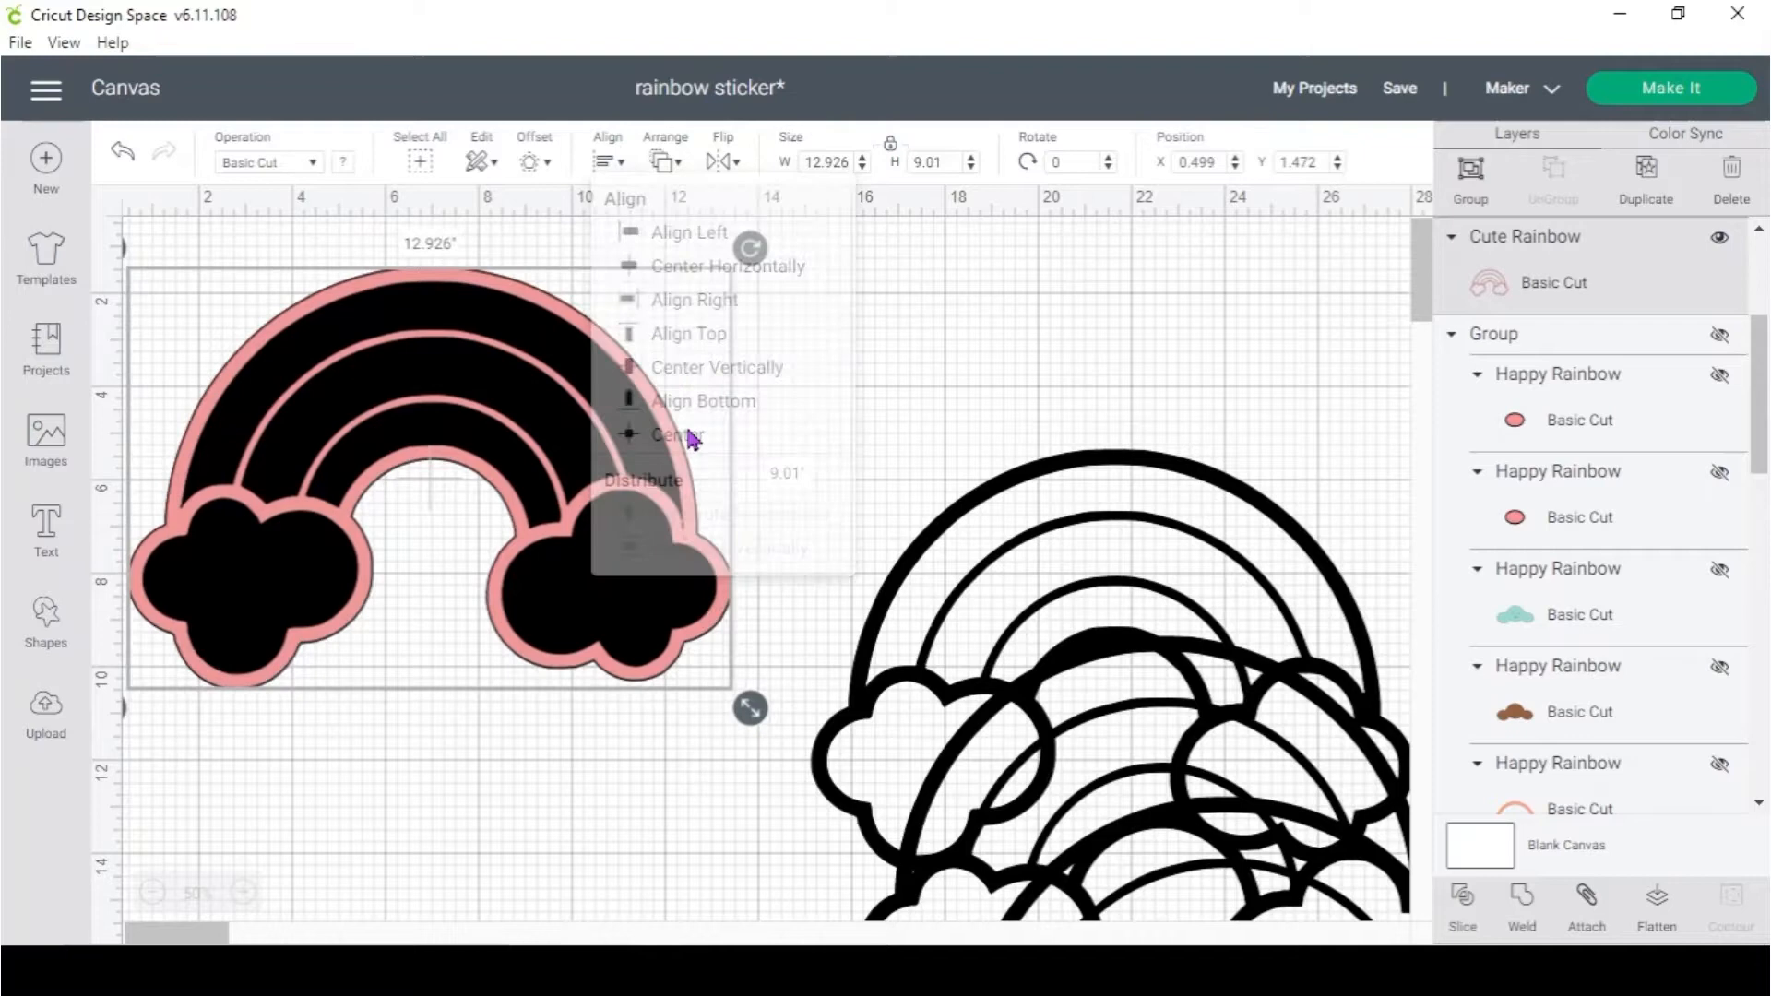
{"action": "left_click", "coordinate": [886, 379]}
Hide every contour of the pink rainbow except the outermost arc band
{"action": "left_click", "coordinate": [687, 546]}
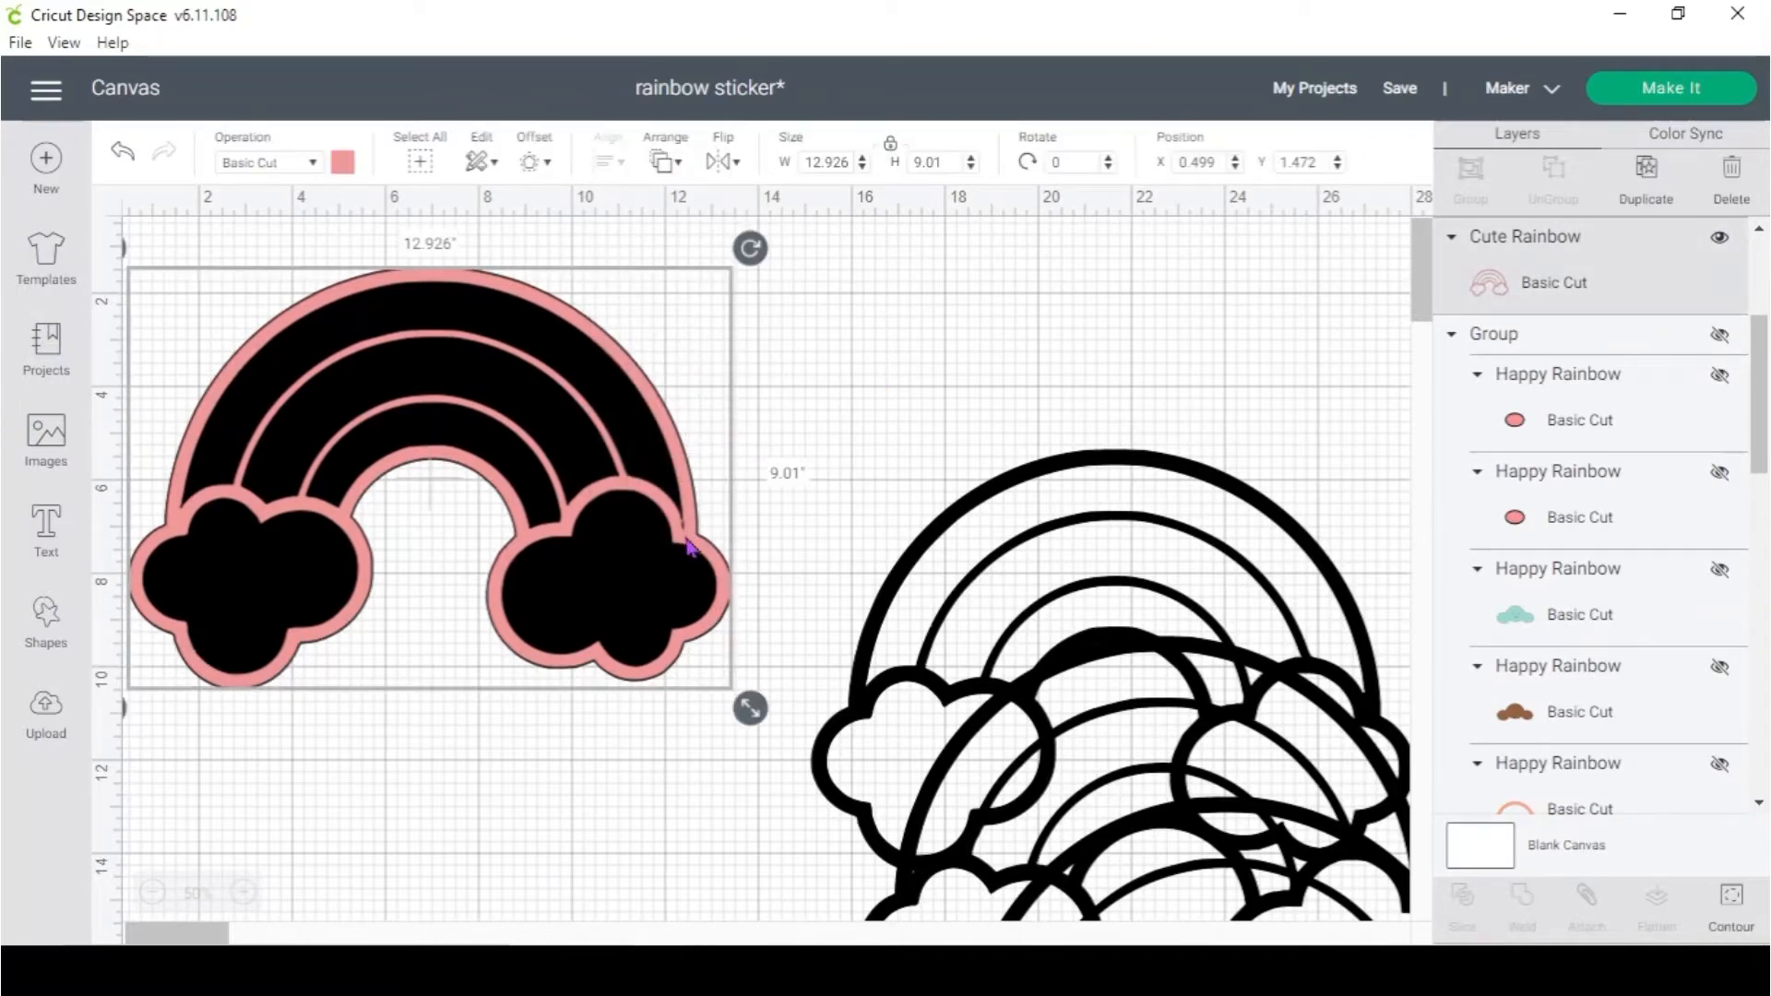
{"action": "left_click", "coordinate": [1732, 900]}
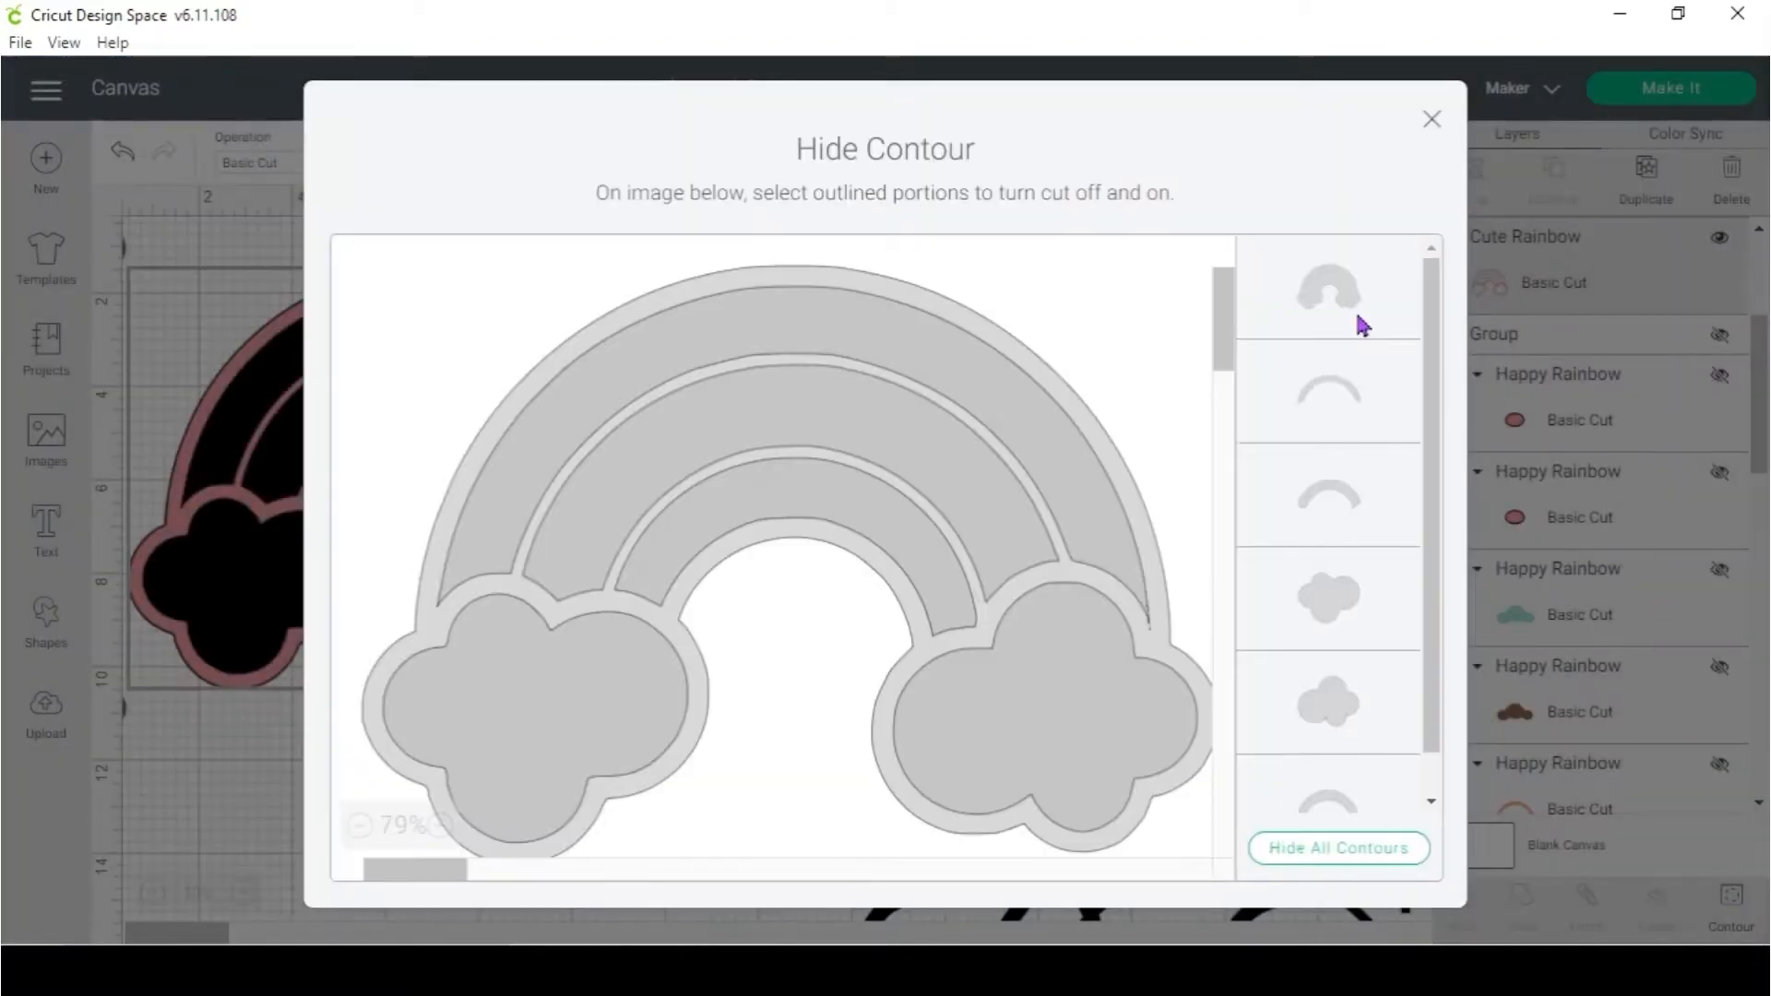
{"action": "left_click", "coordinate": [1314, 858]}
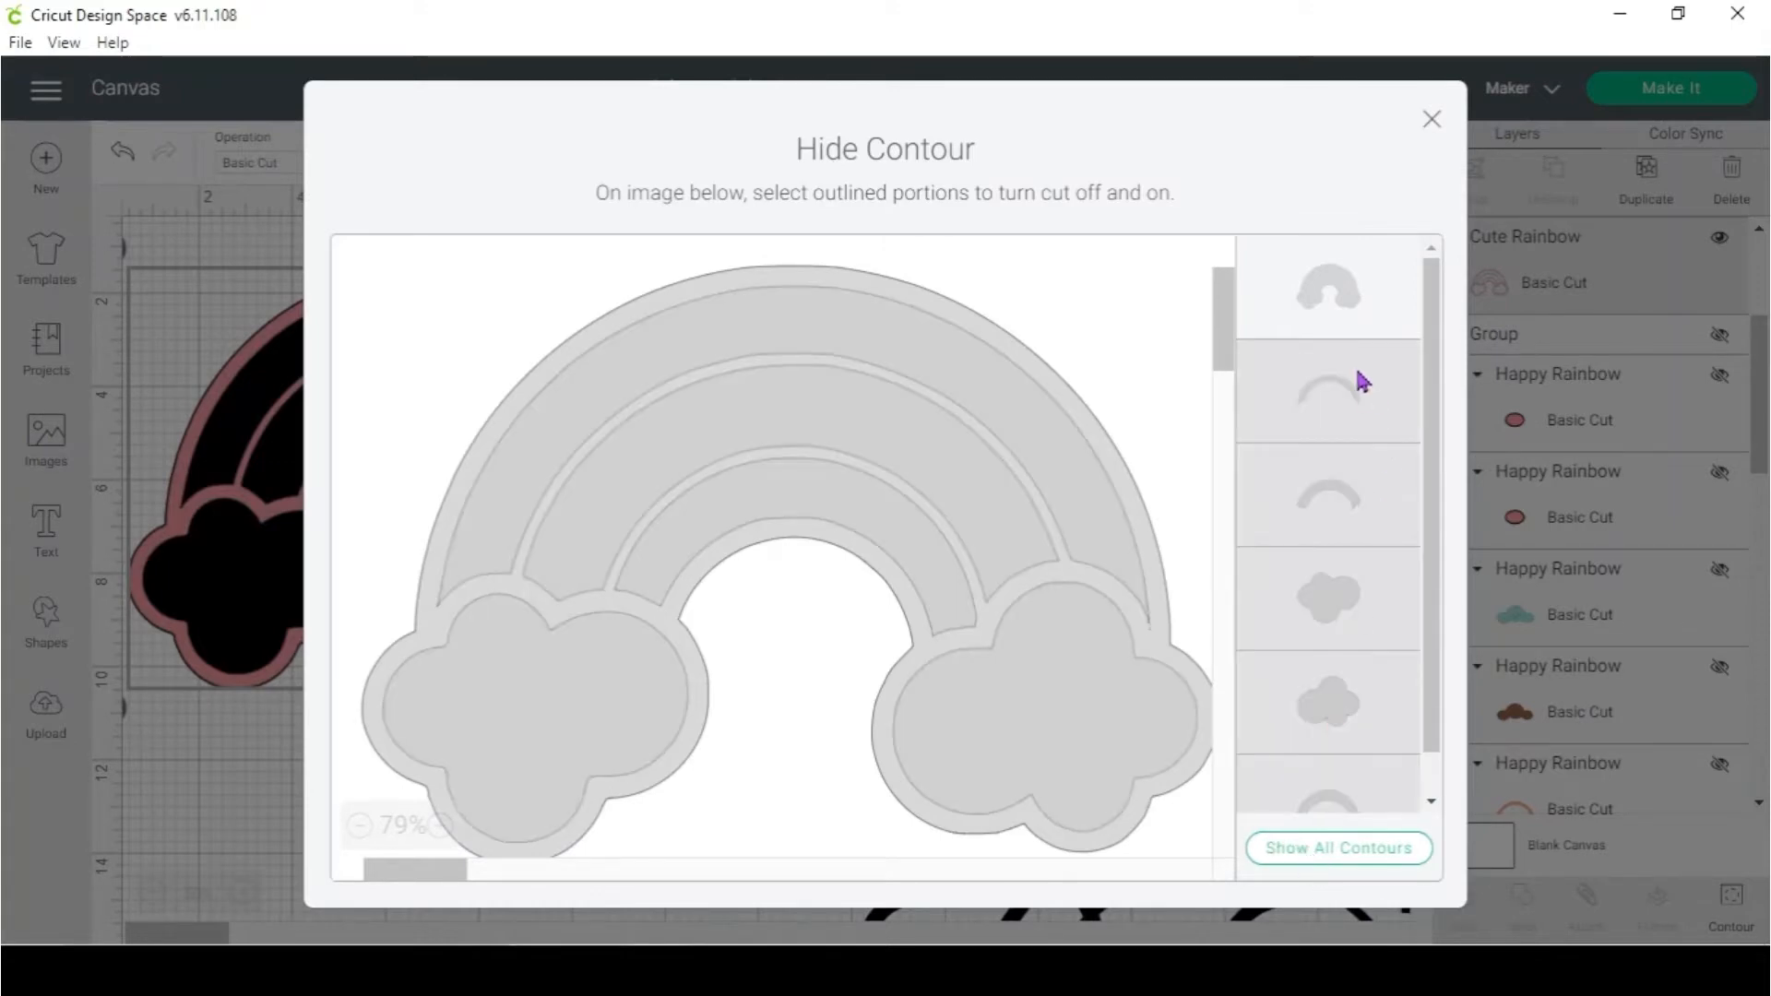
{"action": "left_click", "coordinate": [1362, 381]}
{"action": "left_click", "coordinate": [1356, 286]}
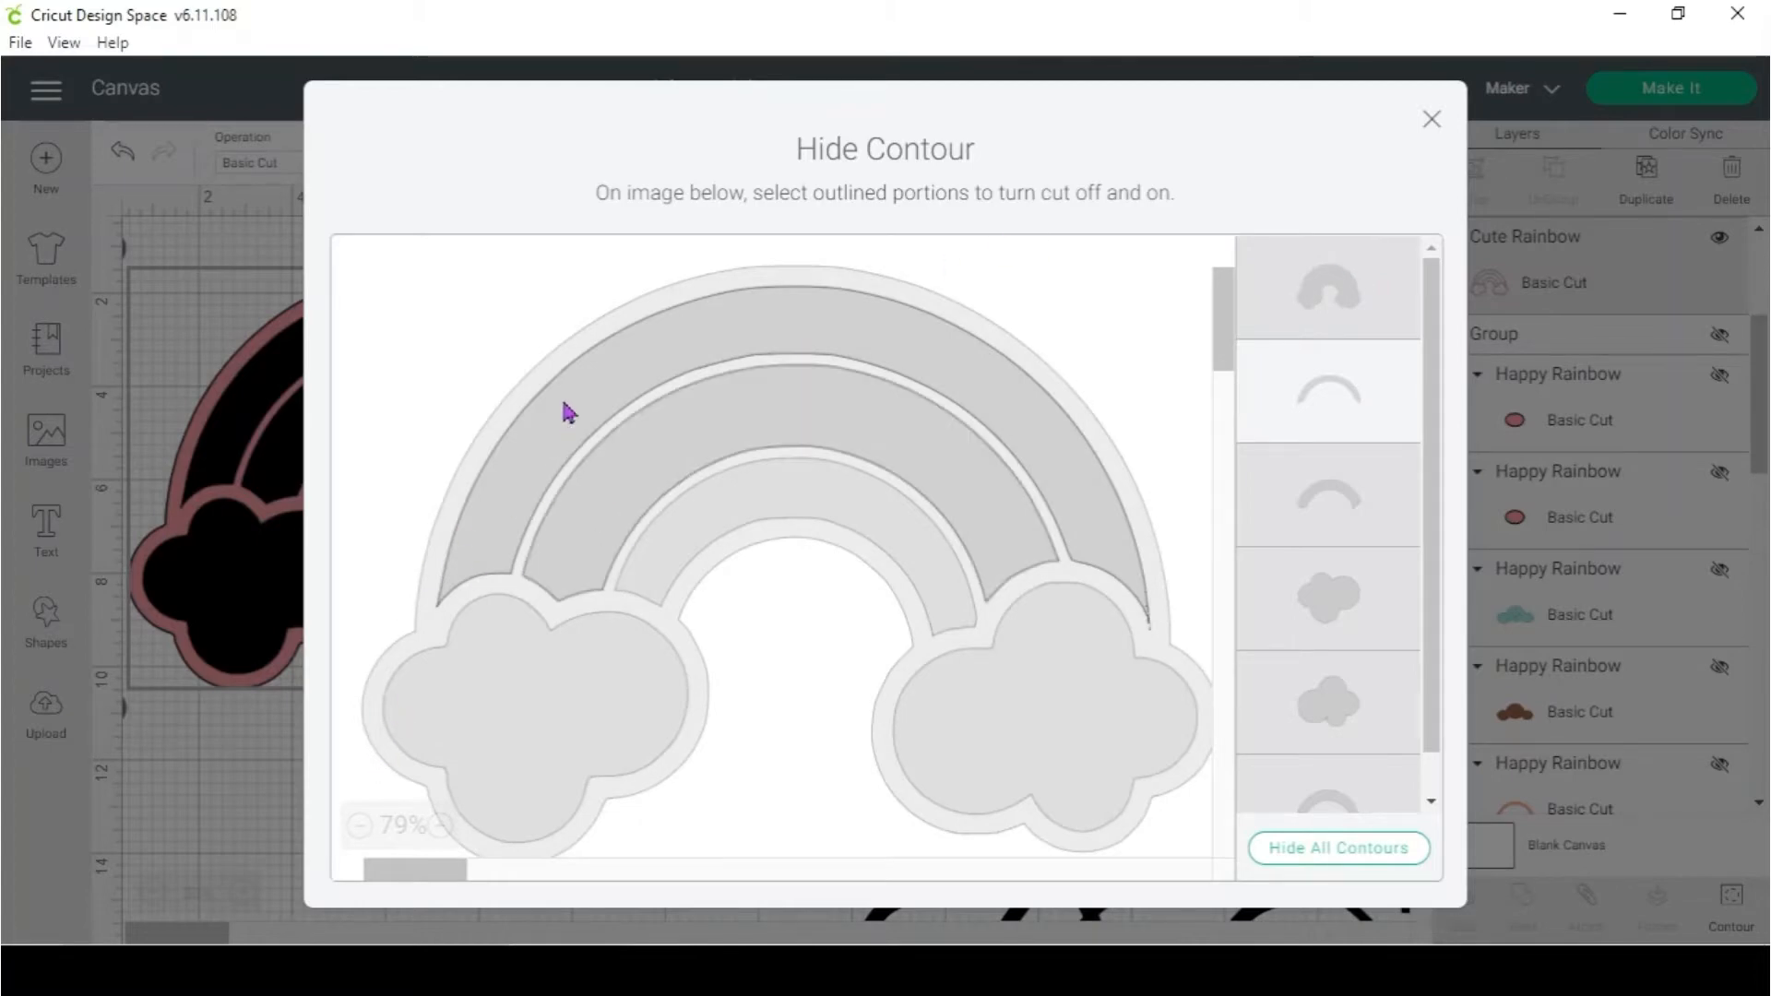
{"action": "left_click", "coordinate": [1433, 121]}
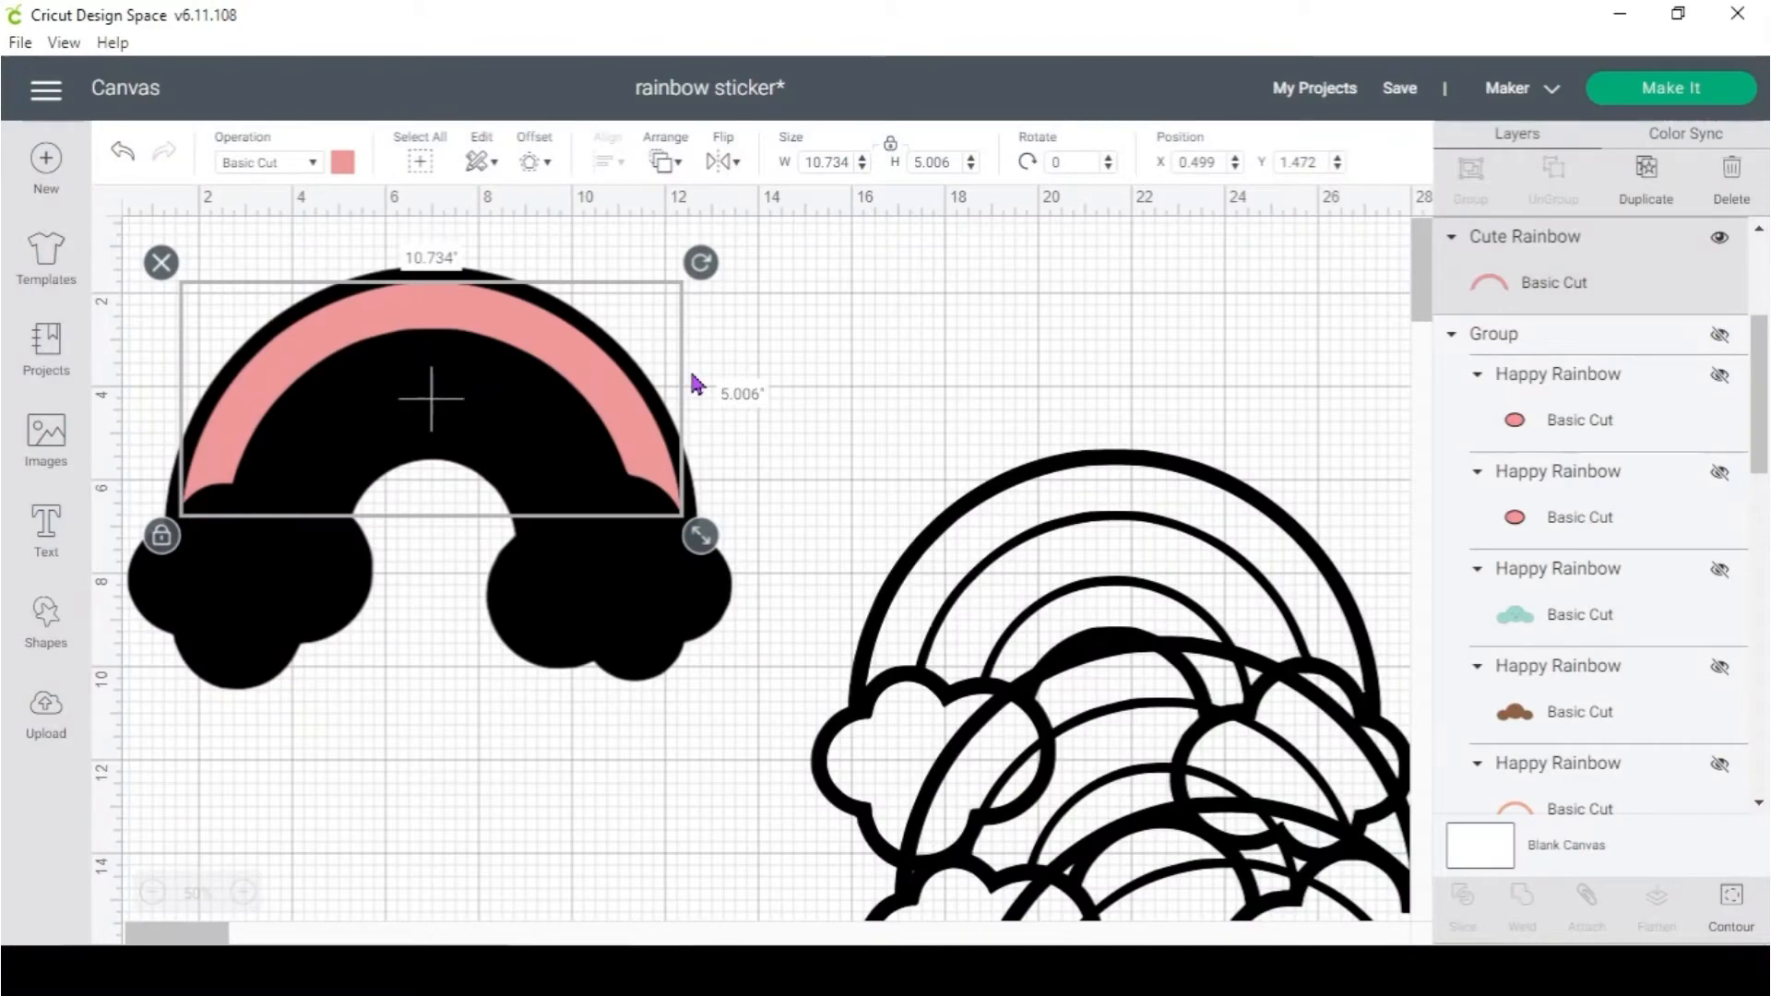
Move the next duplicate outline up beside the silhouette and recolour it light green
{"action": "left_click_drag", "start_coordinate": [1251, 559], "coordinate": [1174, 393]}
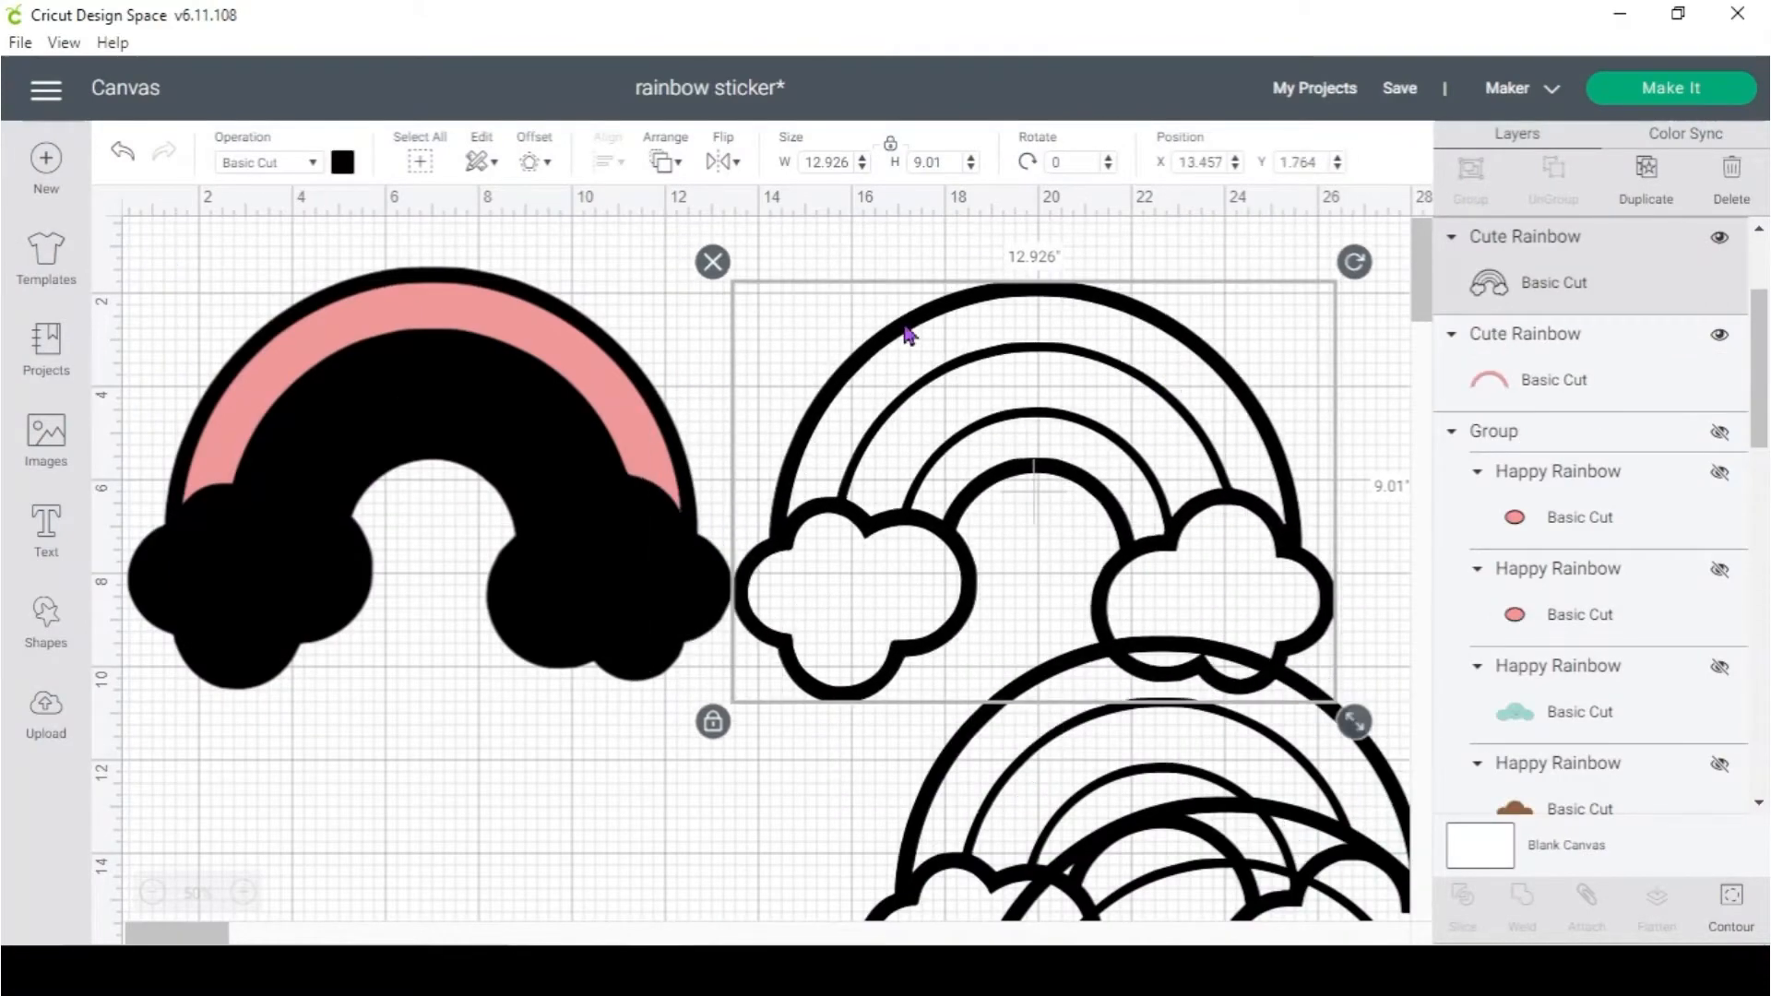
{"action": "left_click", "coordinate": [344, 164]}
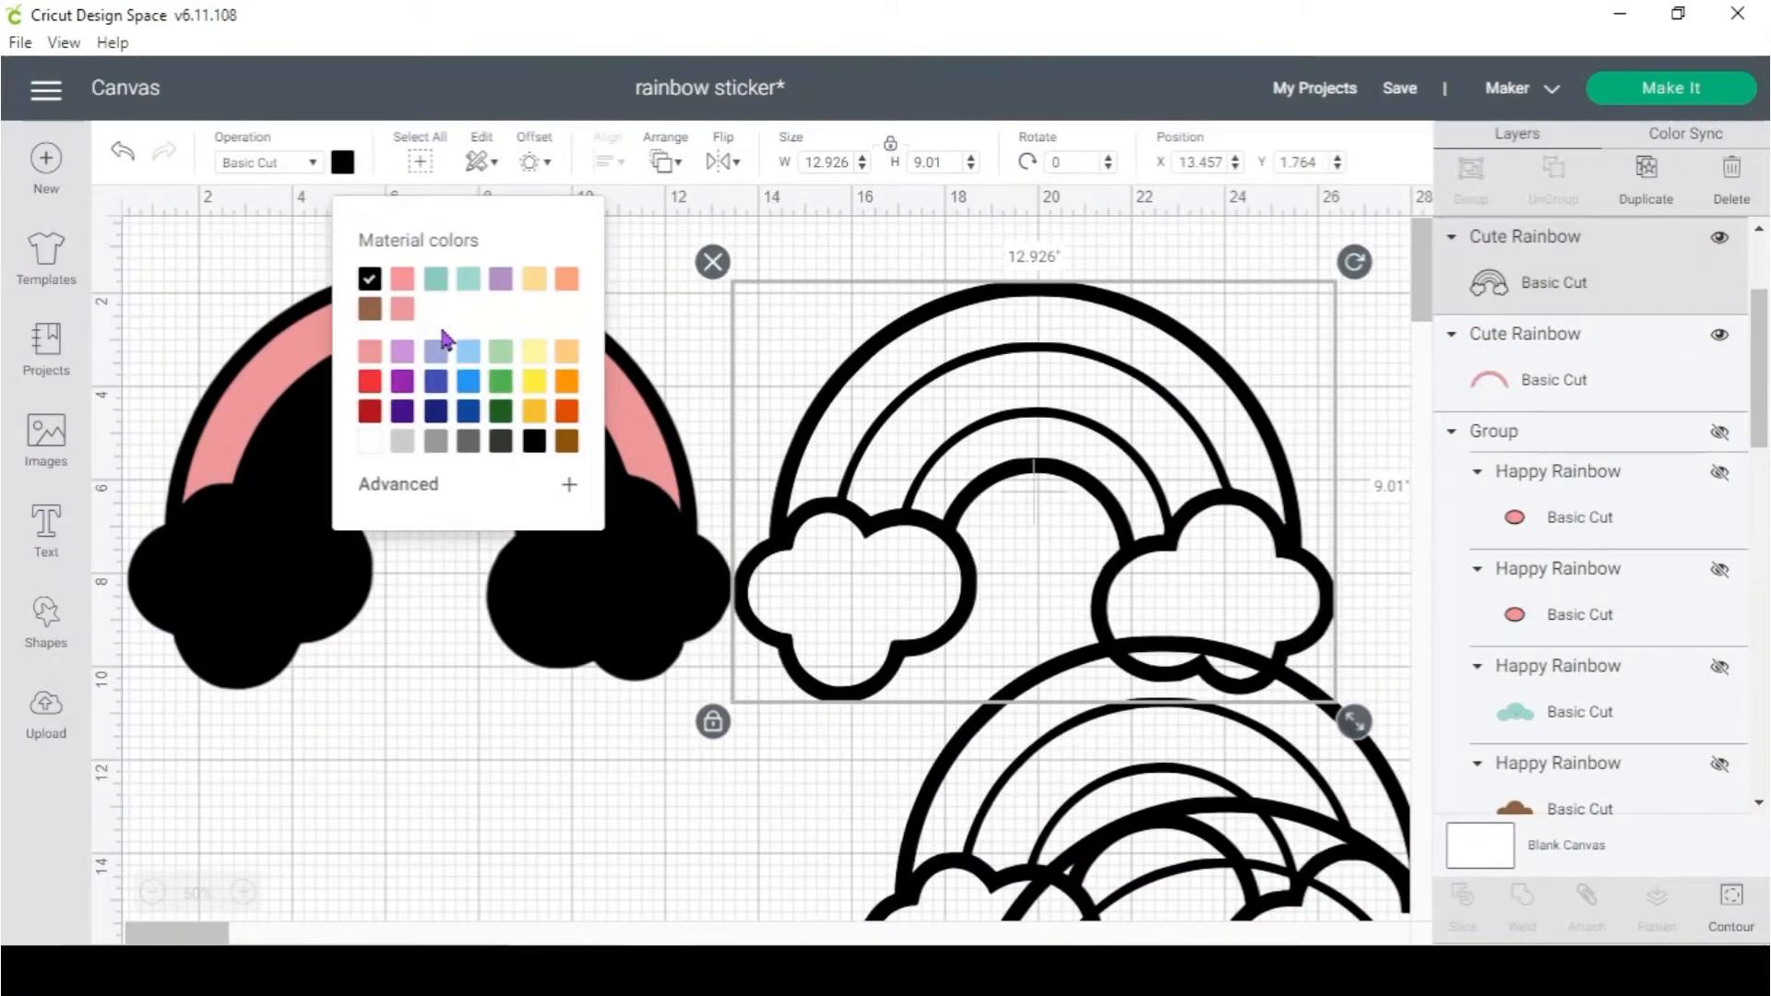
{"action": "left_click", "coordinate": [501, 355]}
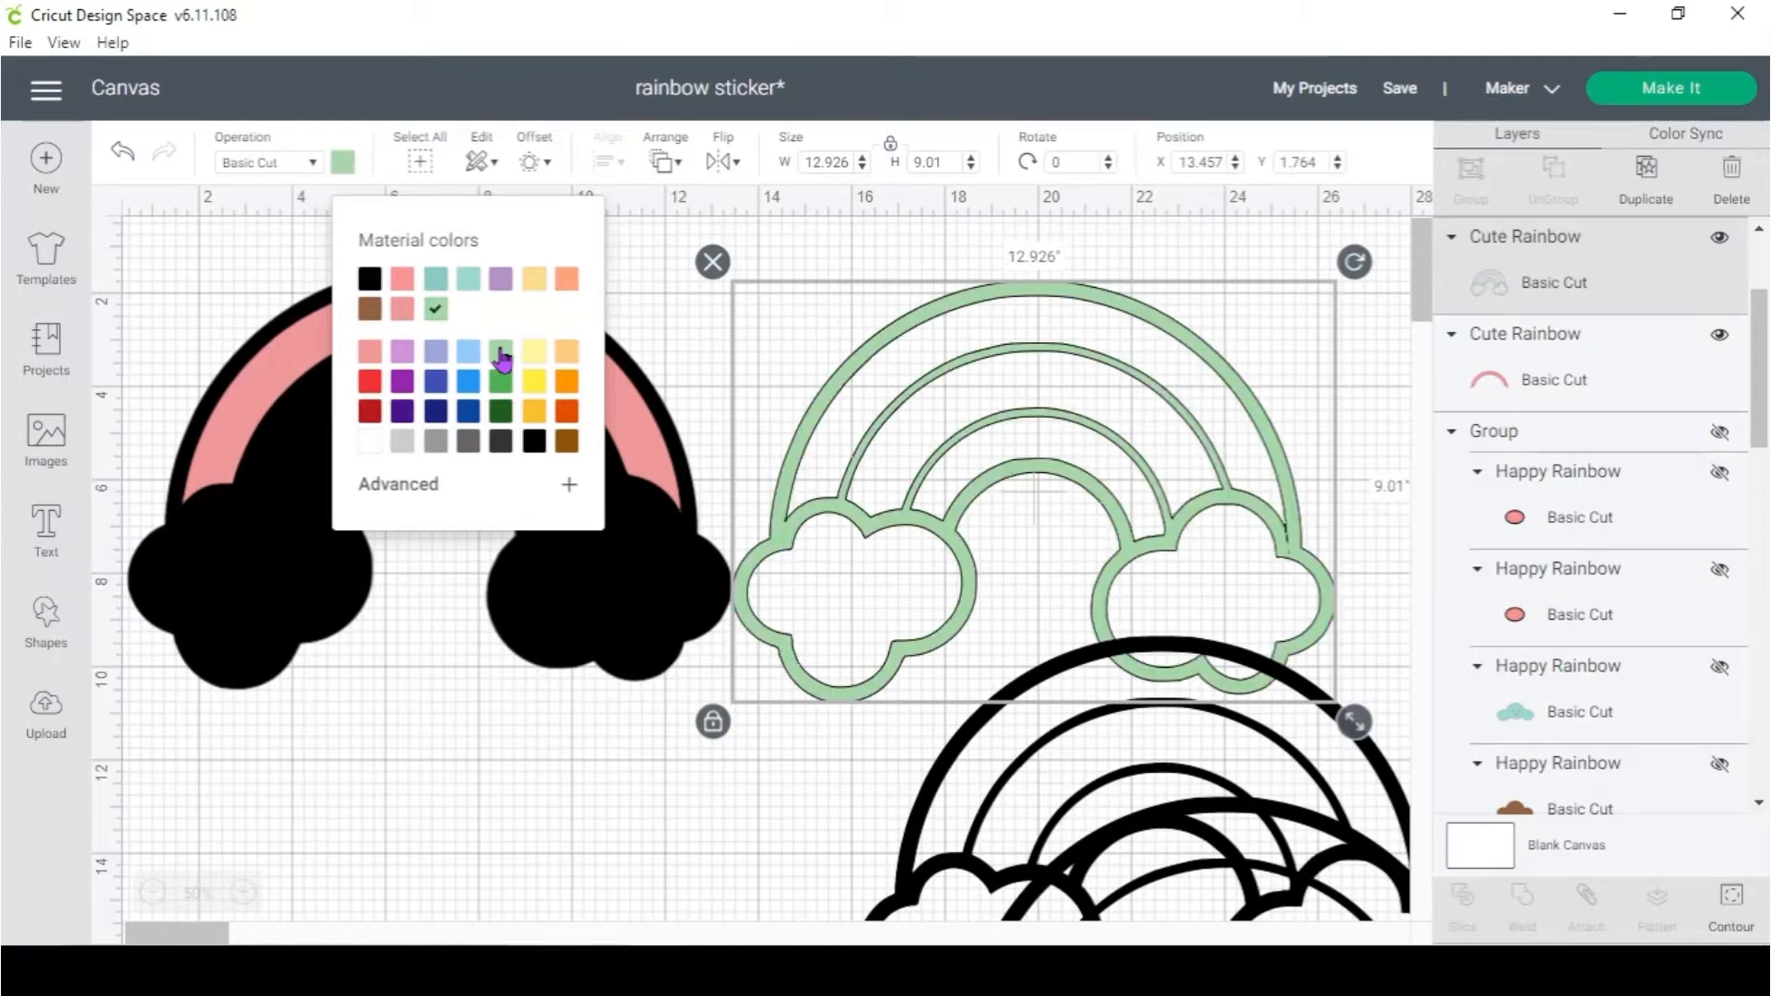
Place the light green outline over the black silhouette and hide all its contours except the middle arc band
{"action": "left_click", "coordinate": [1204, 468]}
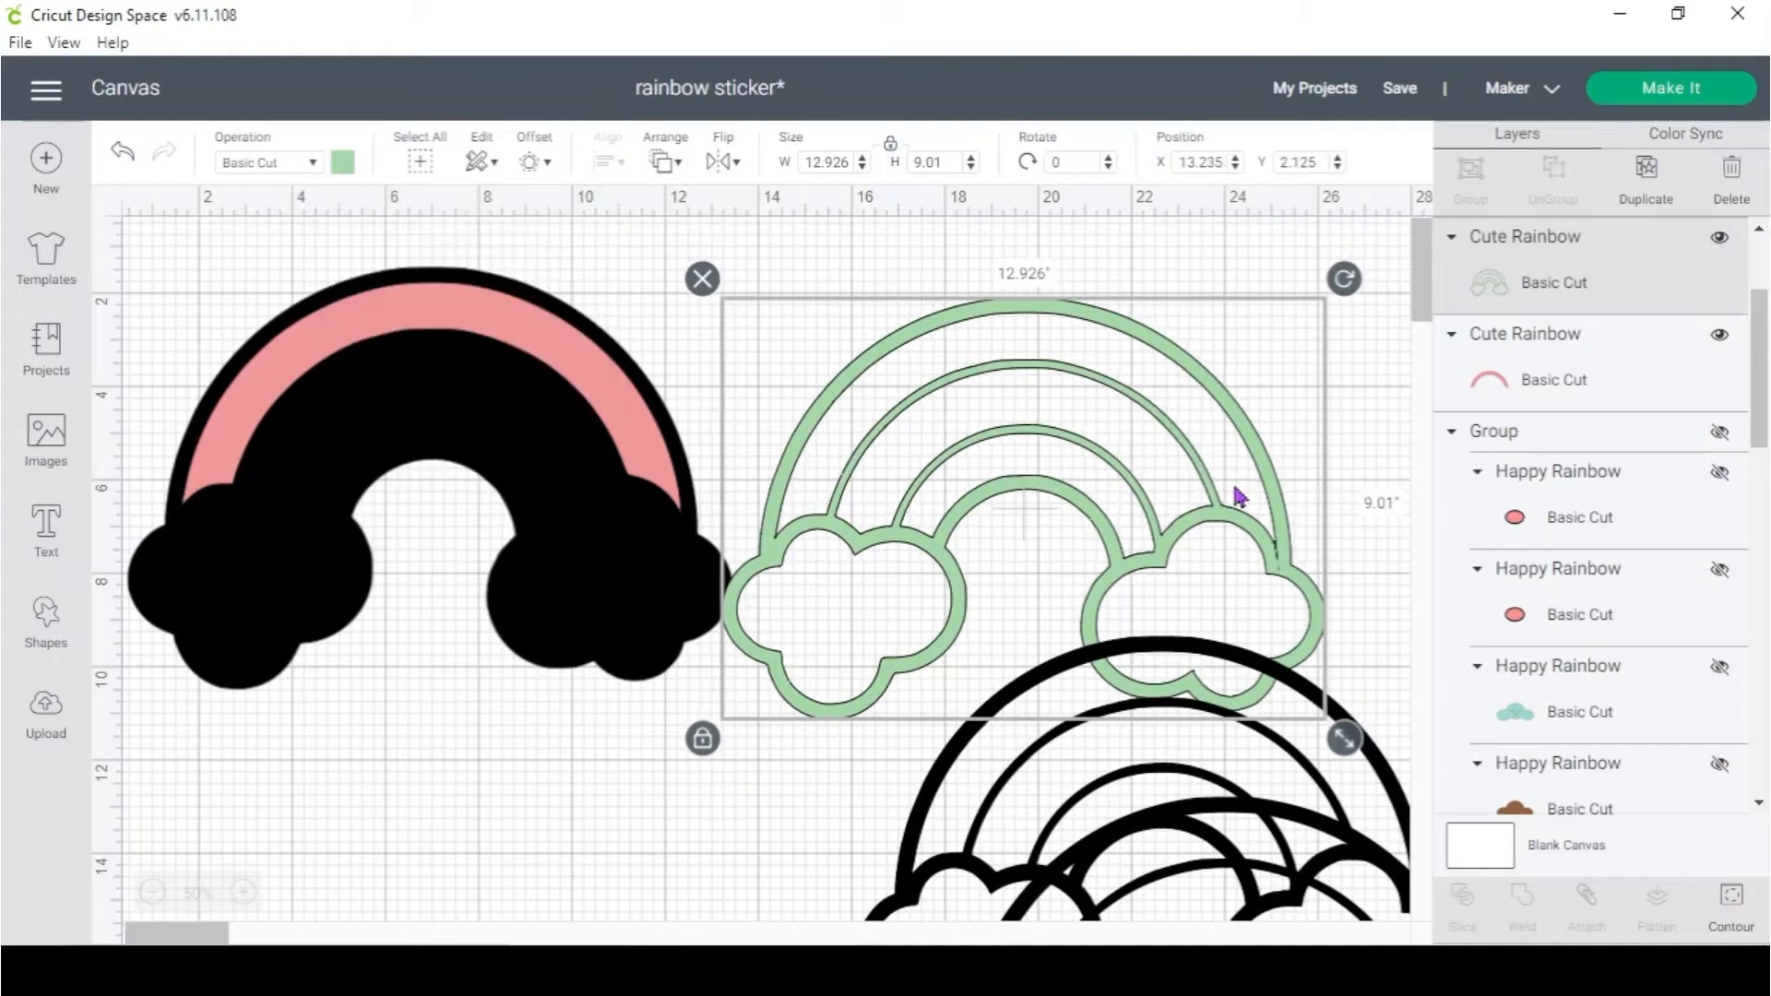
{"action": "left_click_drag", "start_coordinate": [1237, 494], "coordinate": [642, 464]}
{"action": "left_click", "coordinate": [1731, 923]}
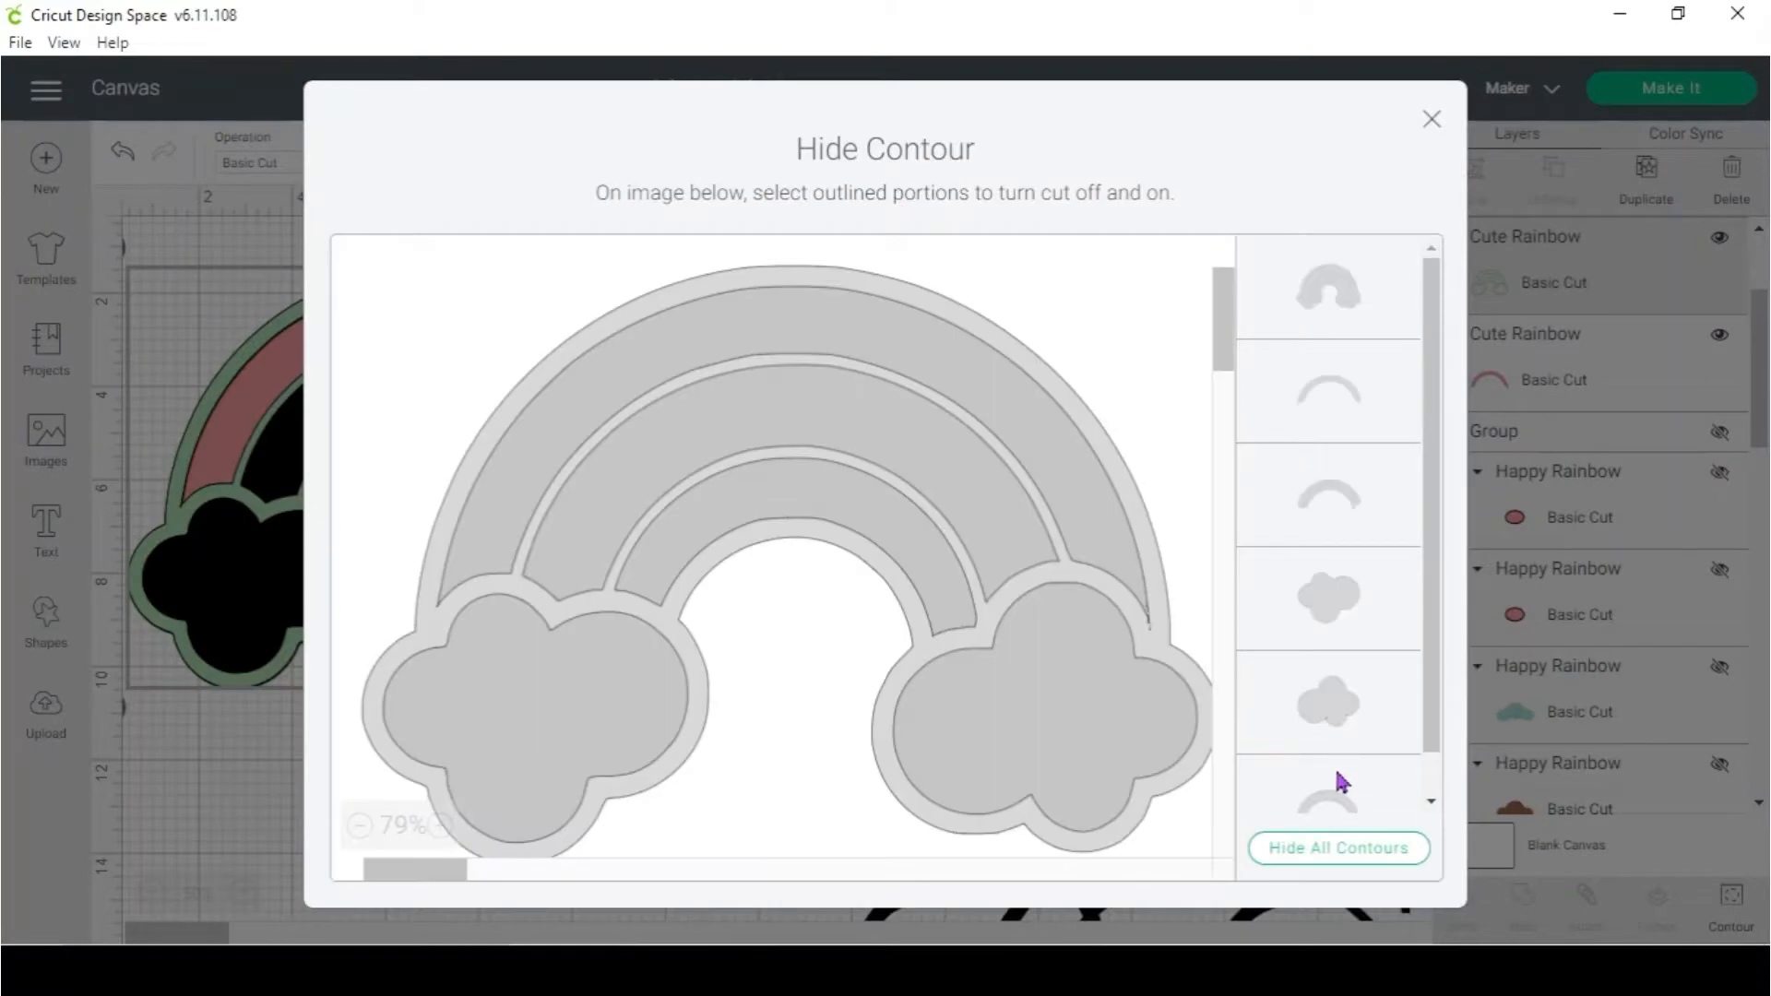
{"action": "left_click", "coordinate": [1327, 300]}
{"action": "left_click", "coordinate": [1325, 419]}
{"action": "left_click", "coordinate": [1308, 601]}
{"action": "left_click", "coordinate": [1327, 718]}
{"action": "scroll", "coordinate": [1328, 716], "scroll_direction": "down", "scroll_amount": 1}
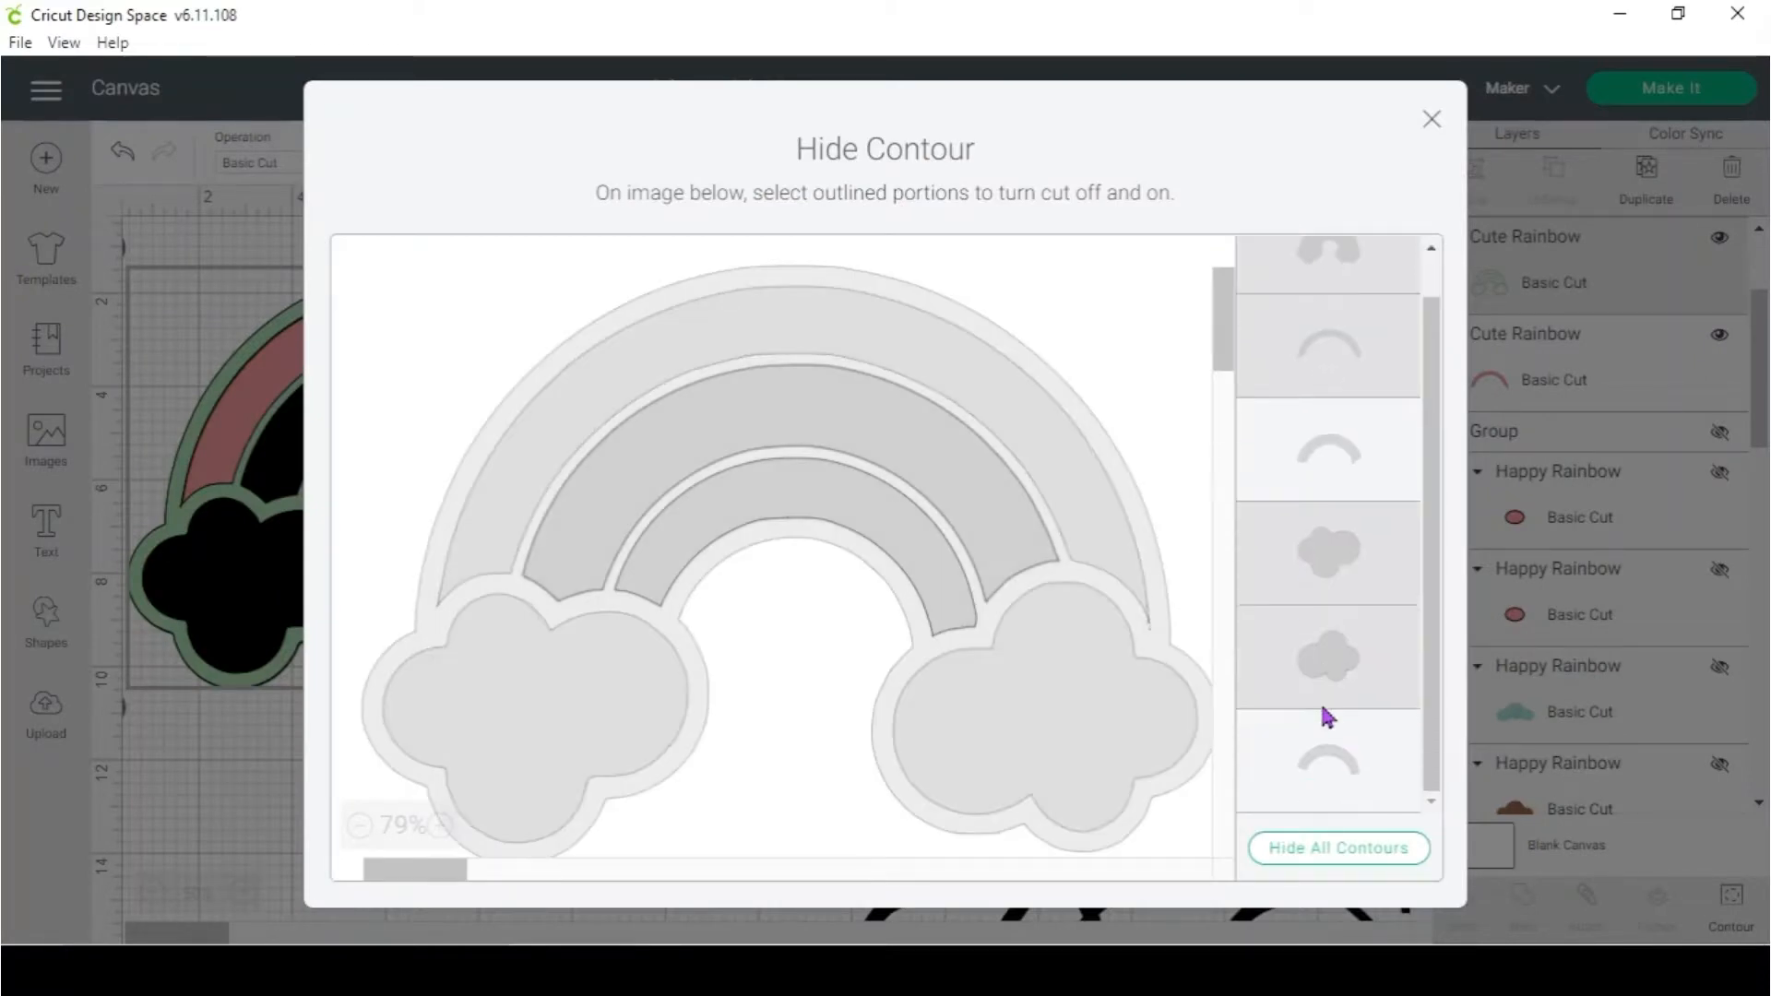
{"action": "left_click", "coordinate": [1335, 751]}
{"action": "left_click", "coordinate": [1434, 123]}
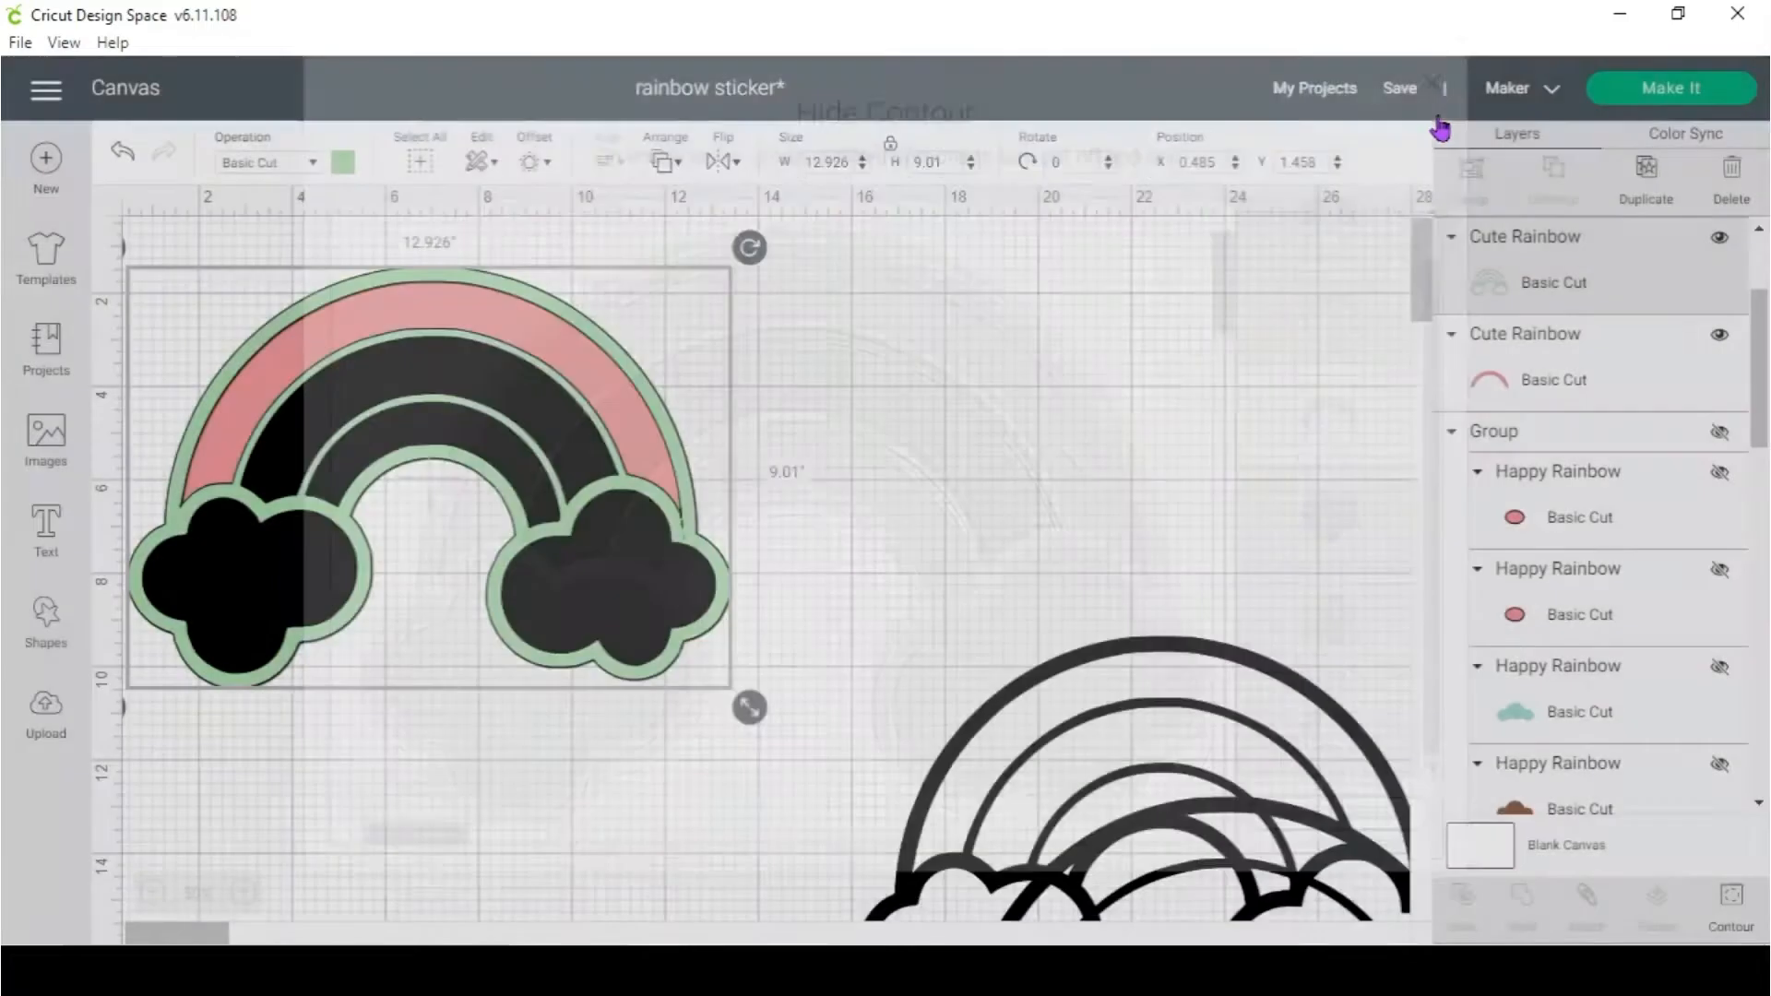
Move the next duplicate outline up beside the silhouette and recolour it purple
{"action": "left_click_drag", "start_coordinate": [1284, 757], "coordinate": [1238, 431]}
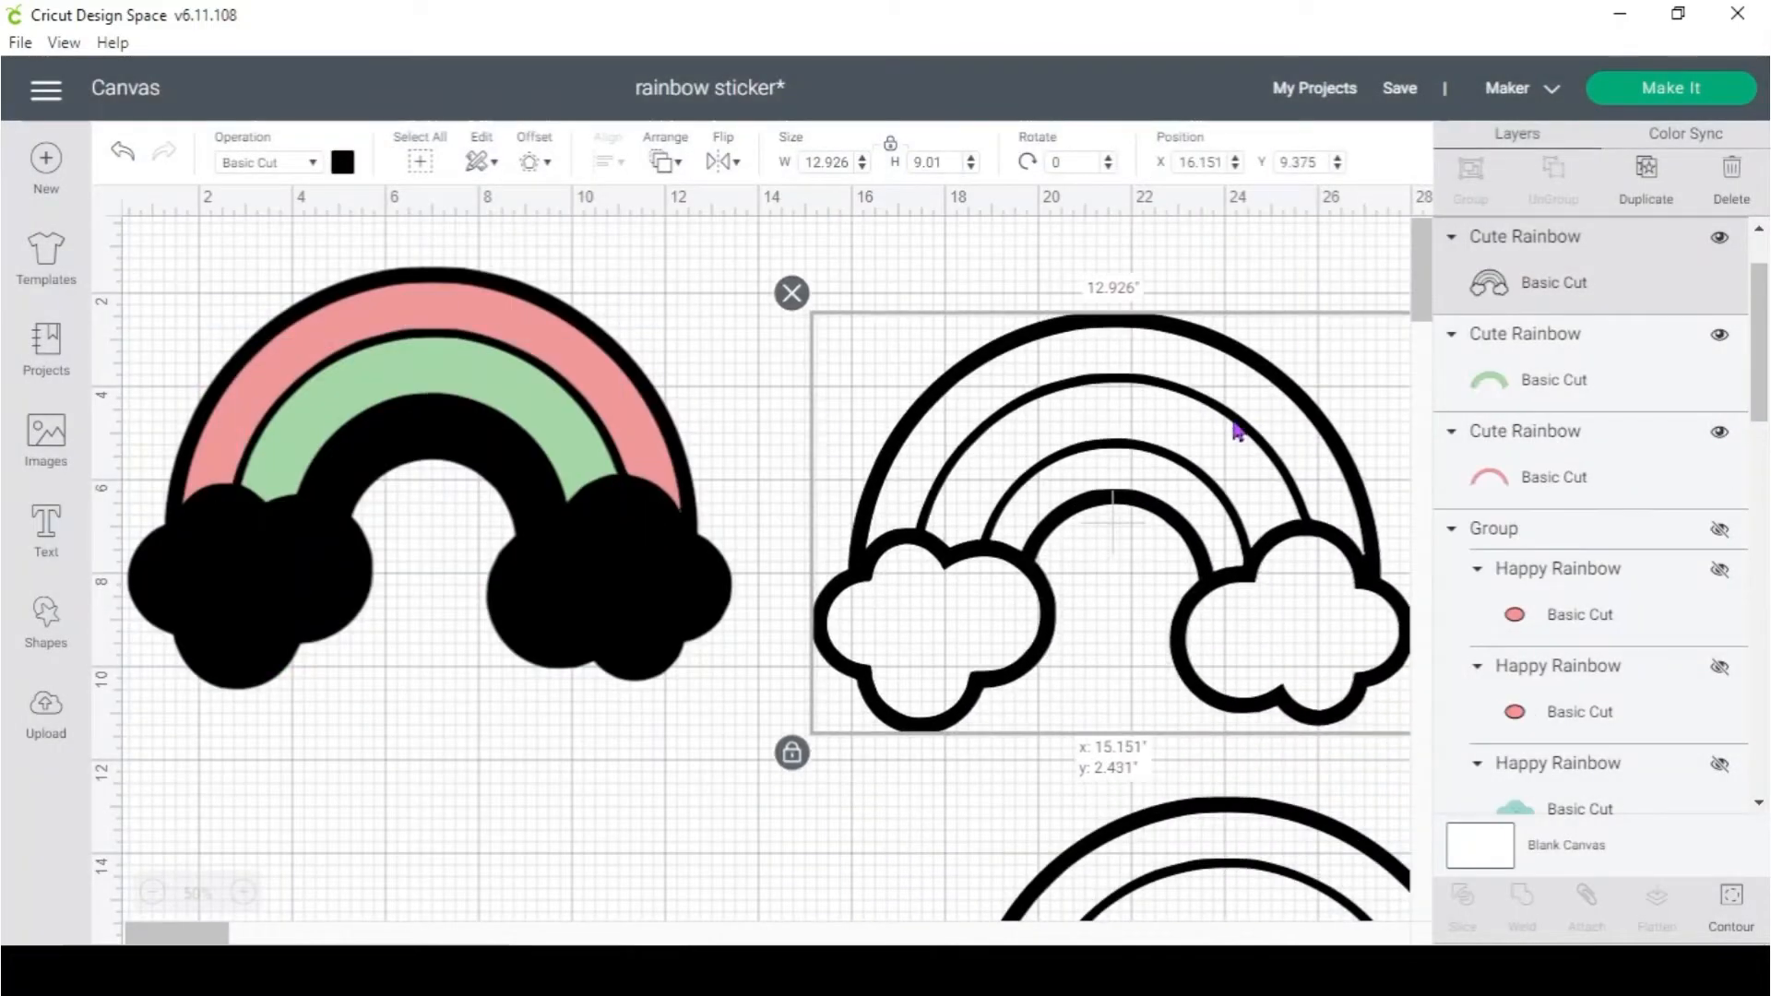
{"action": "left_click", "coordinate": [344, 166]}
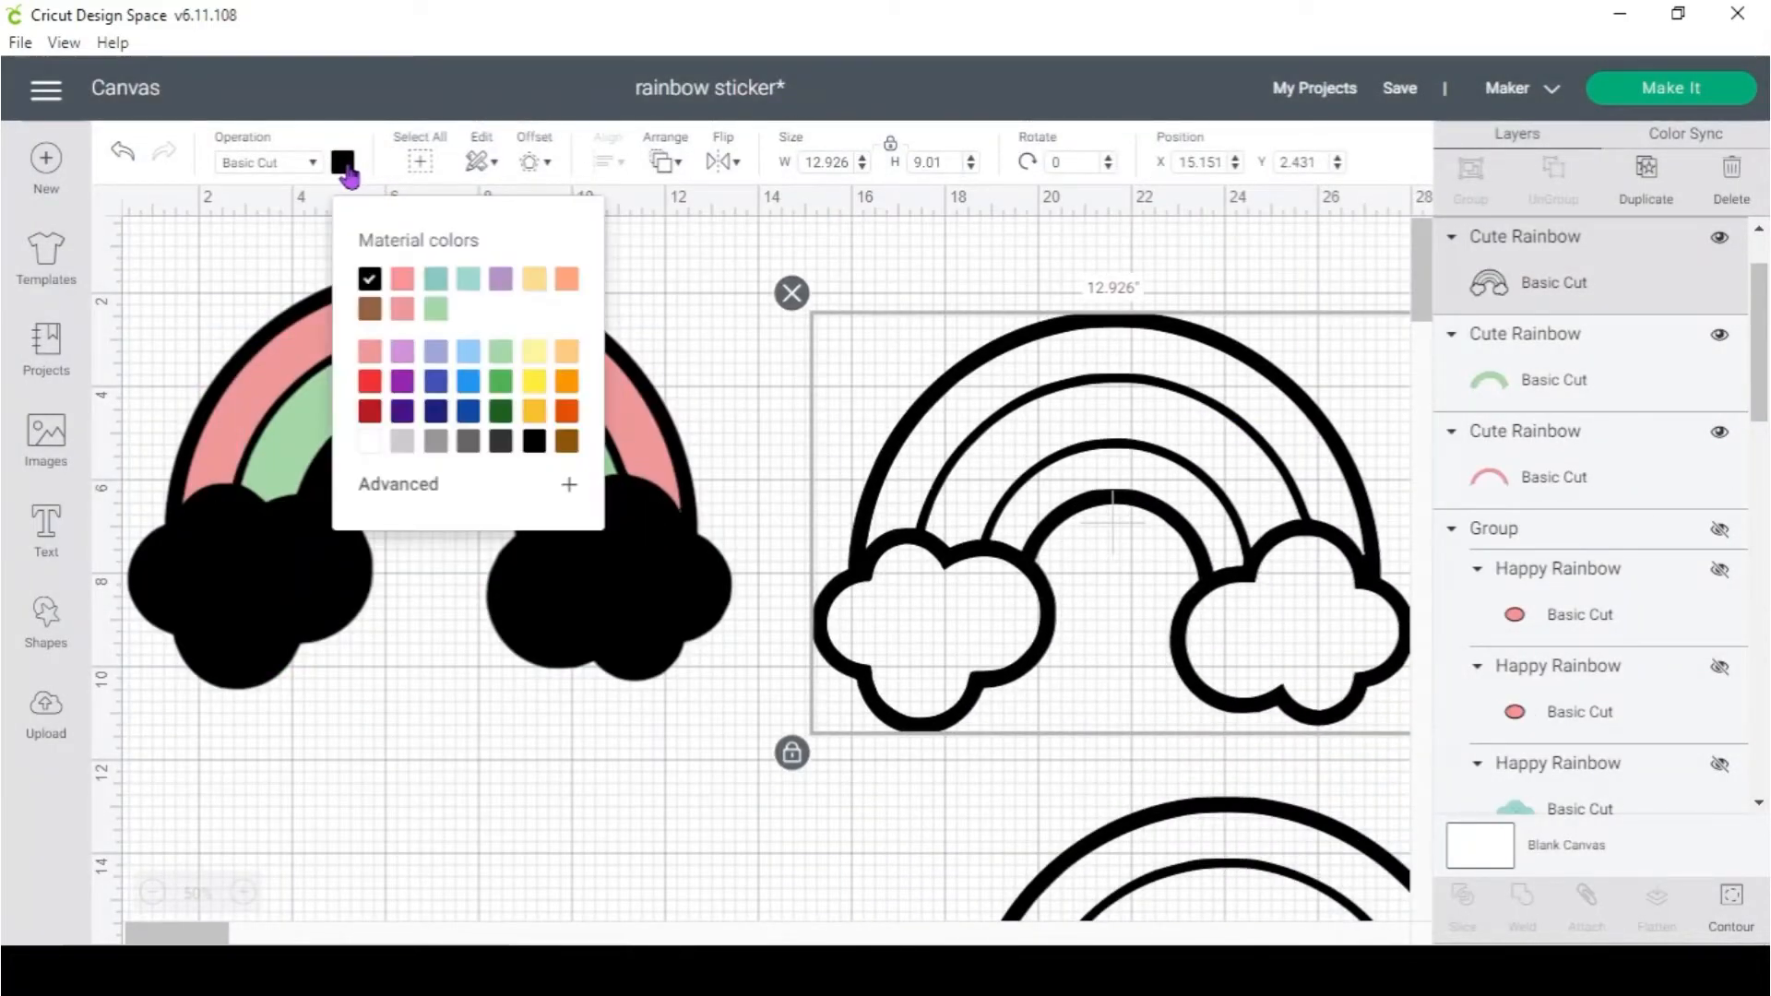
{"action": "left_click", "coordinate": [500, 280]}
Place the purple outline over the silhouette and hide all its contours except the innermost arc band
{"action": "left_click", "coordinate": [1287, 484]}
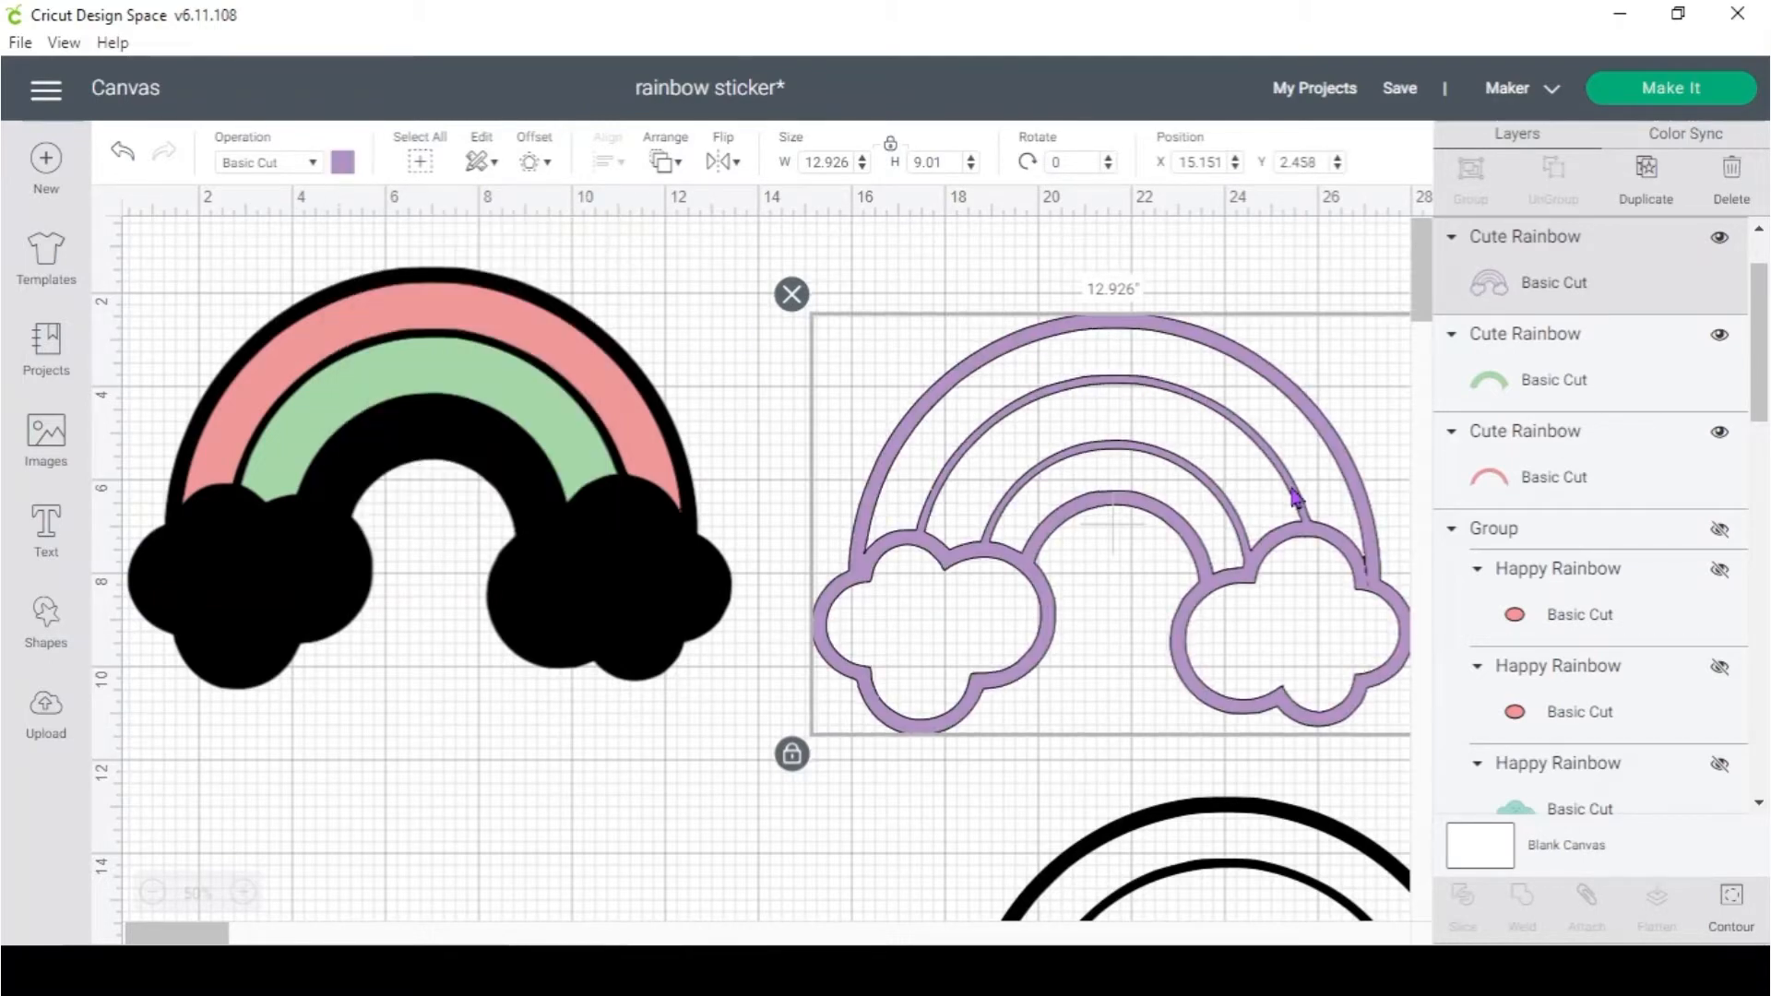
{"action": "left_click_drag", "start_coordinate": [1287, 484], "coordinate": [663, 486]}
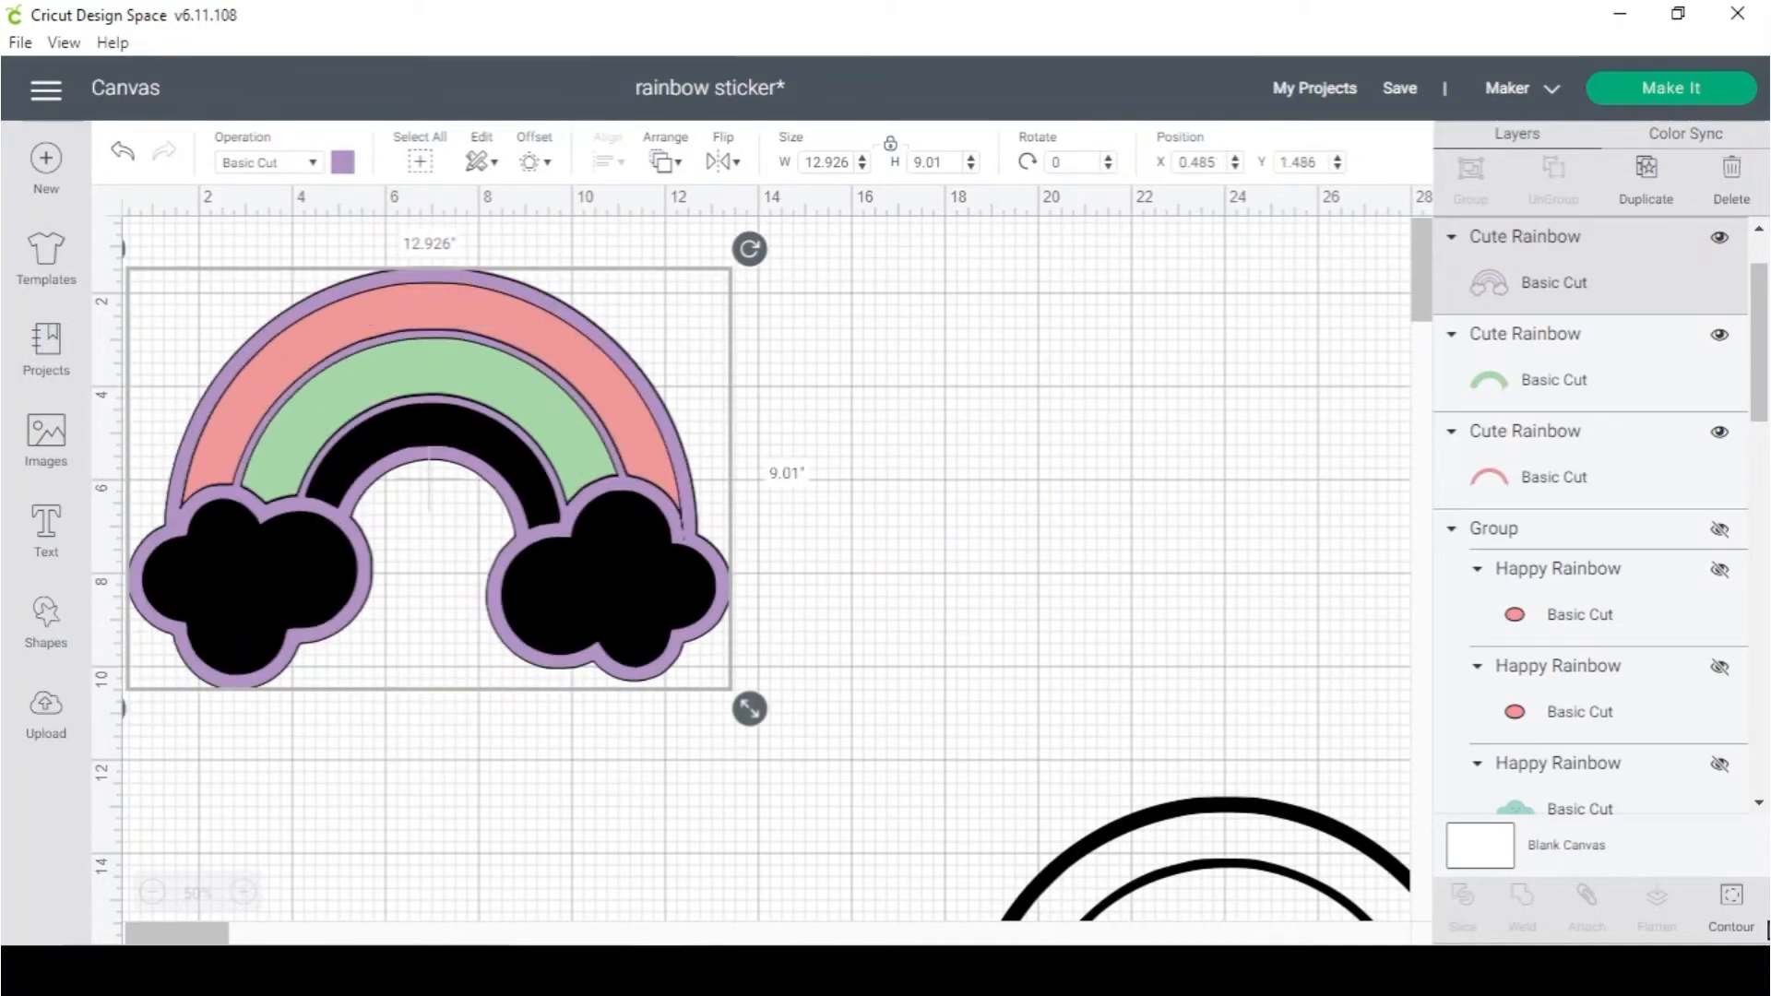
{"action": "left_click", "coordinate": [1731, 918]}
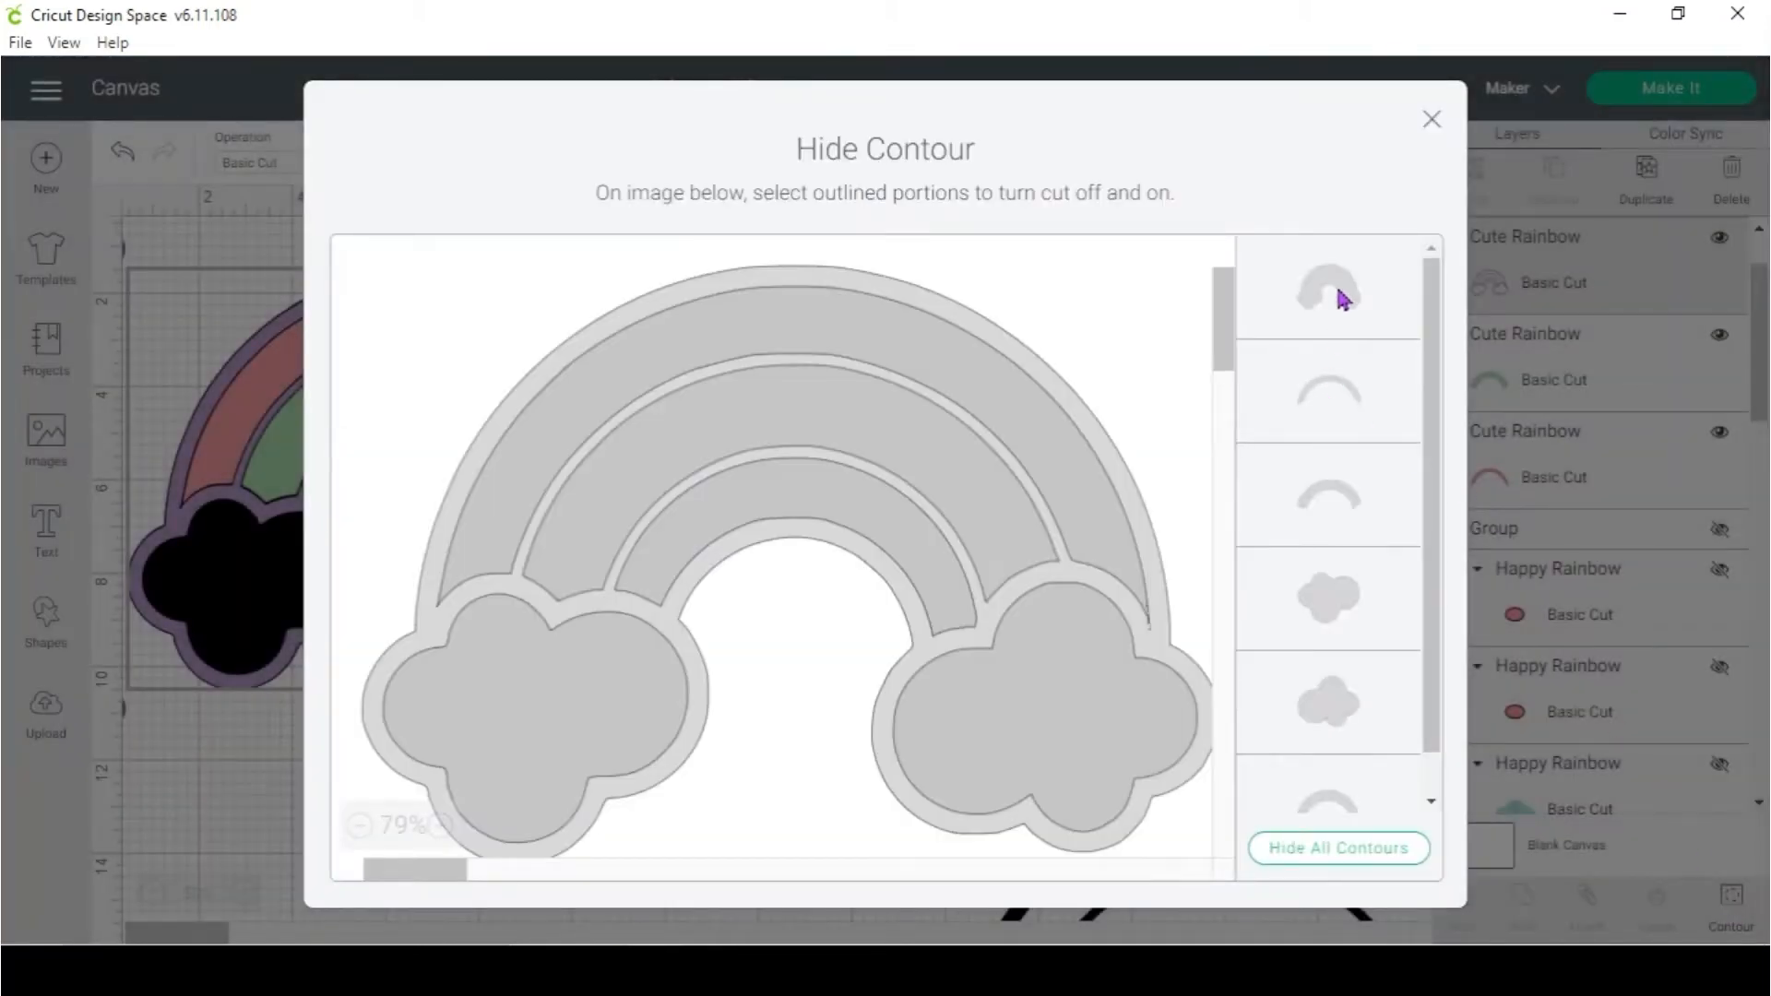
{"action": "left_click", "coordinate": [1336, 293]}
{"action": "left_click", "coordinate": [1339, 440]}
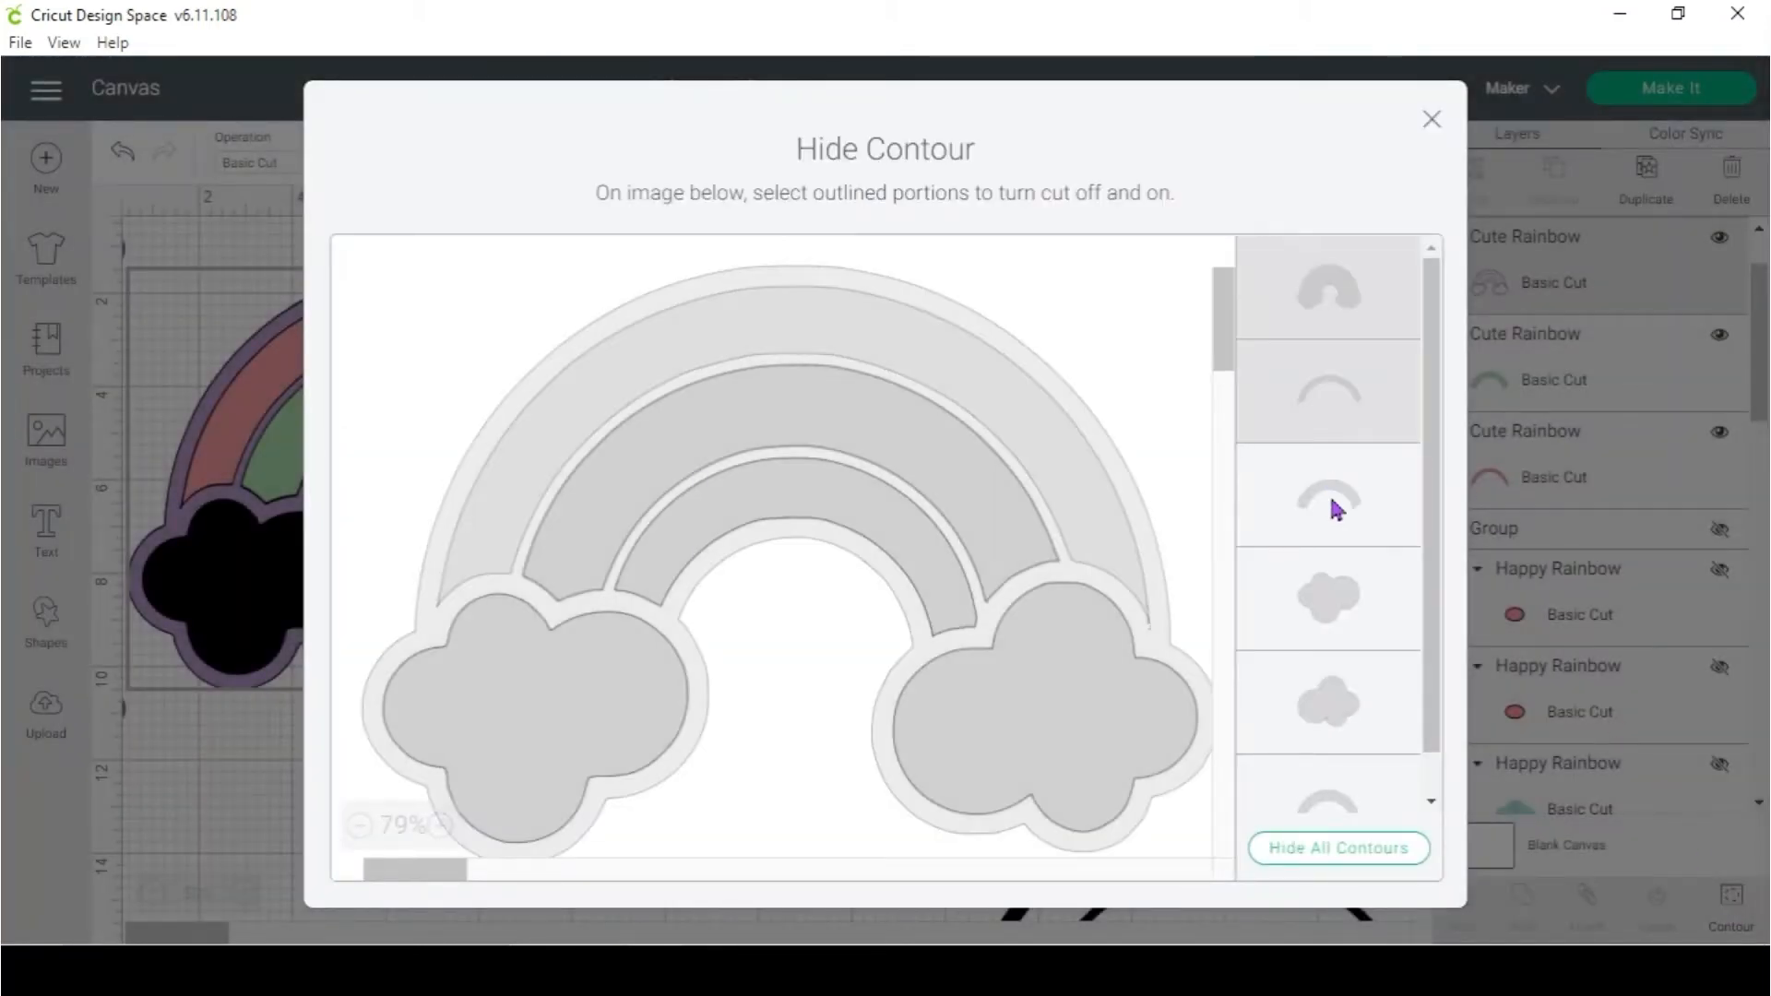
{"action": "left_click", "coordinate": [1337, 507]}
{"action": "left_click", "coordinate": [1310, 602]}
{"action": "left_click", "coordinate": [1365, 712]}
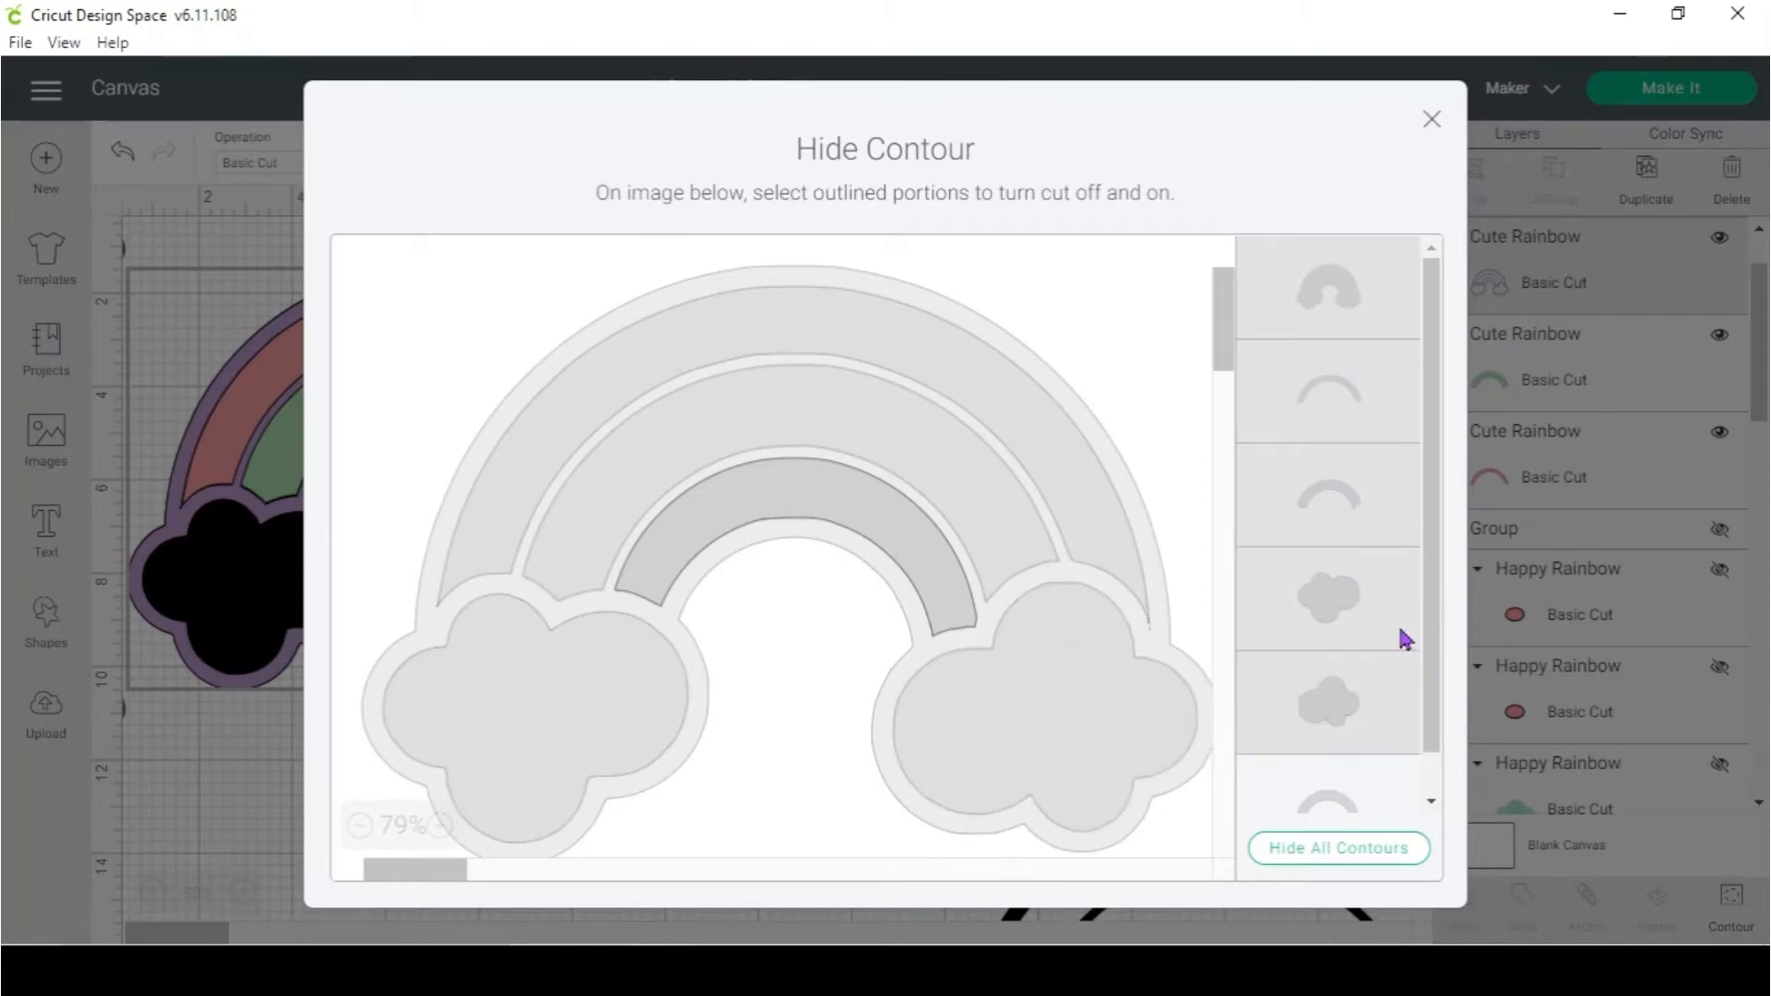
{"action": "left_click", "coordinate": [1432, 118]}
Move the last duplicate outline up beside the silhouette and recolour it white
{"action": "left_click_drag", "start_coordinate": [1333, 826], "coordinate": [1173, 317]}
{"action": "left_click", "coordinate": [343, 165]}
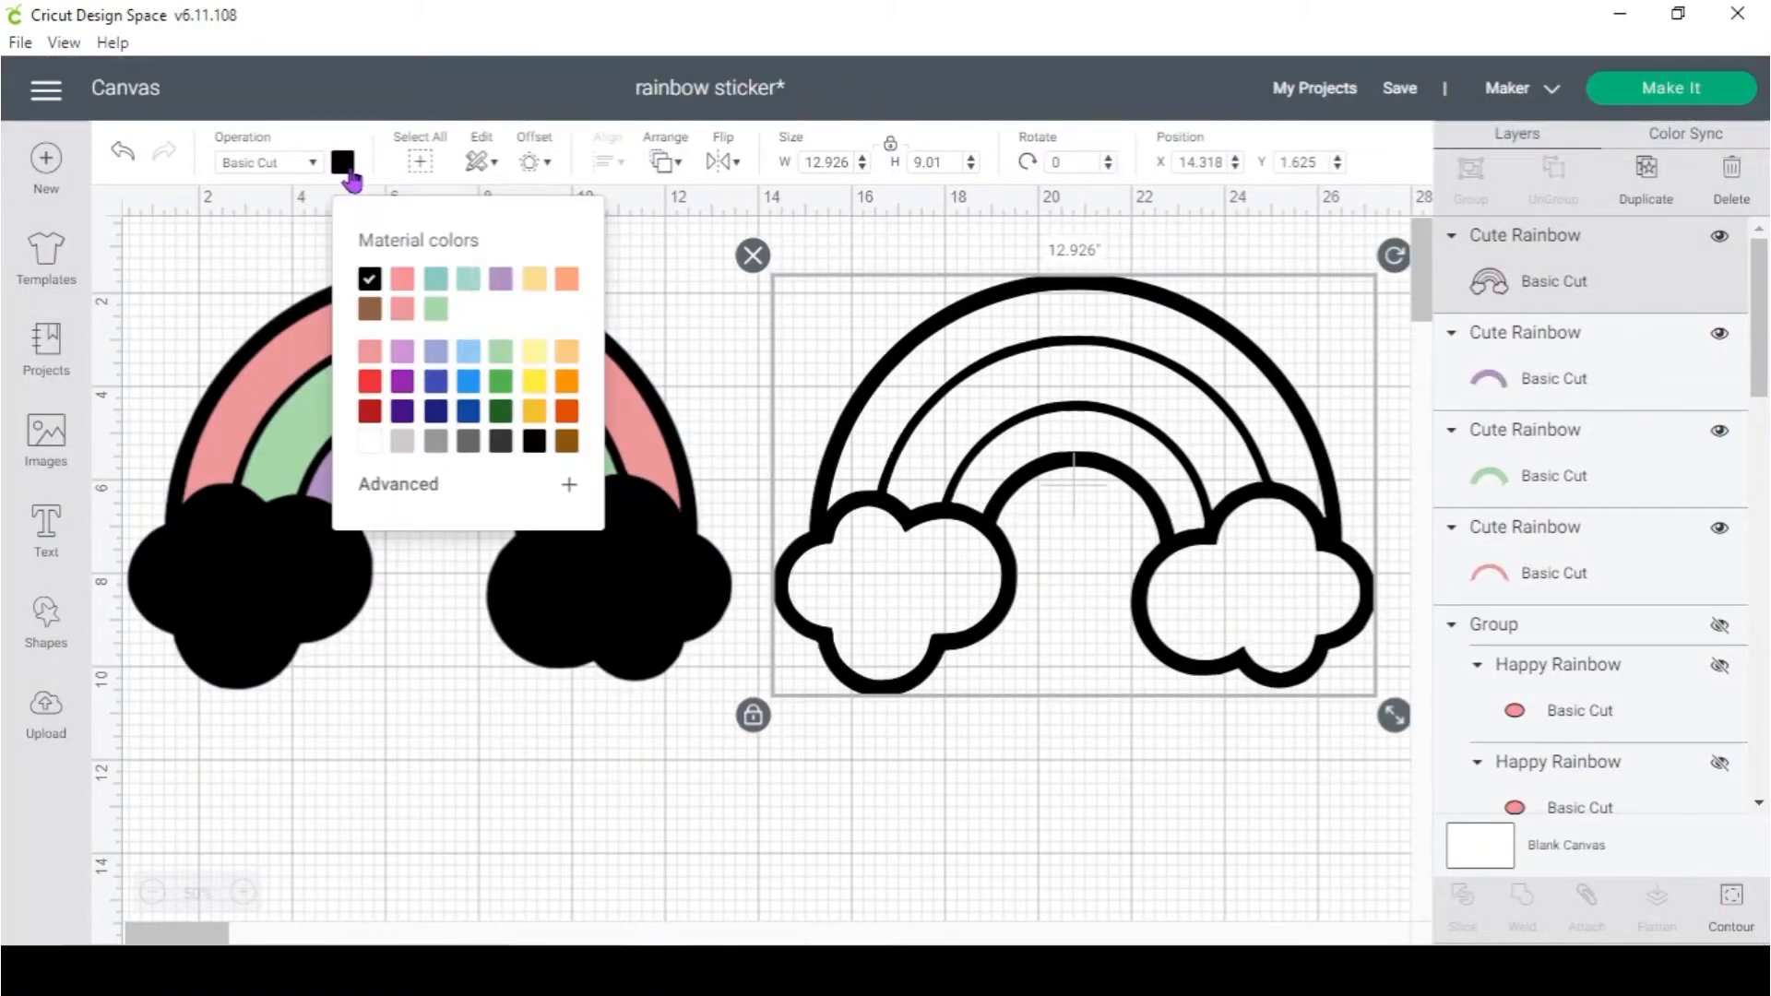
{"action": "left_click", "coordinate": [369, 442]}
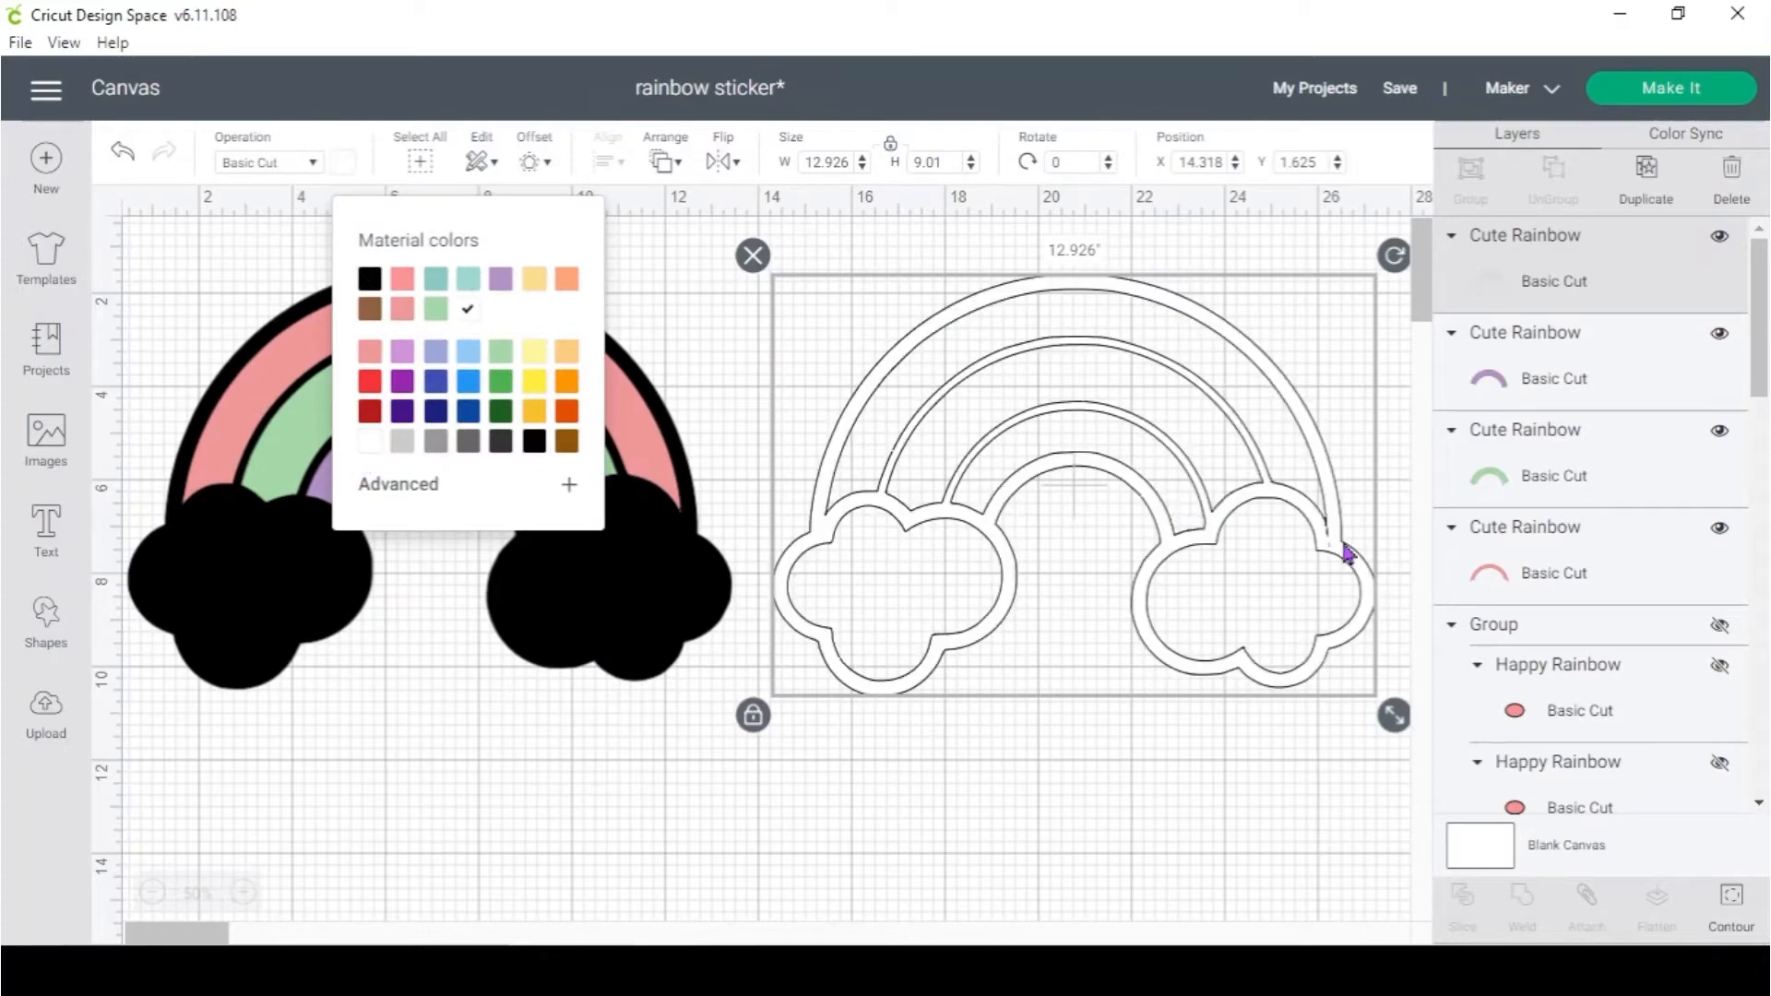
Place the white outline over the silhouette and hide all its contours except the two clouds
{"action": "left_click_drag", "start_coordinate": [1344, 553], "coordinate": [707, 541]}
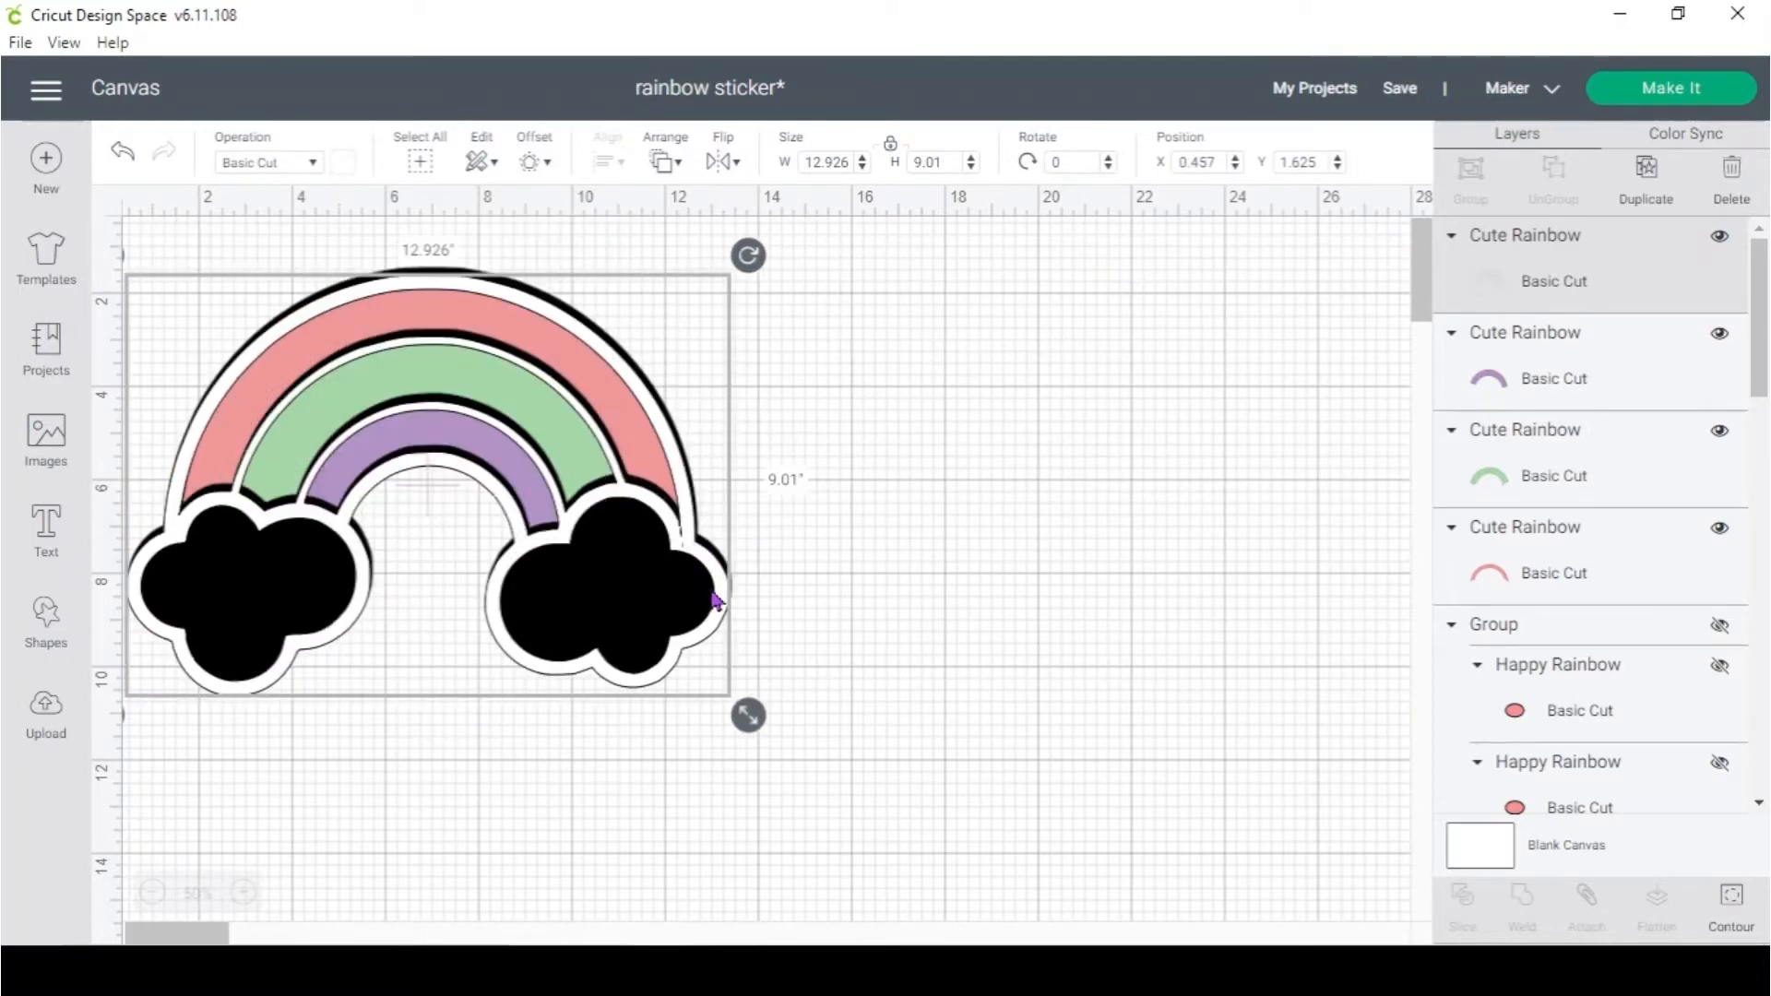
{"action": "left_click", "coordinate": [1732, 902]}
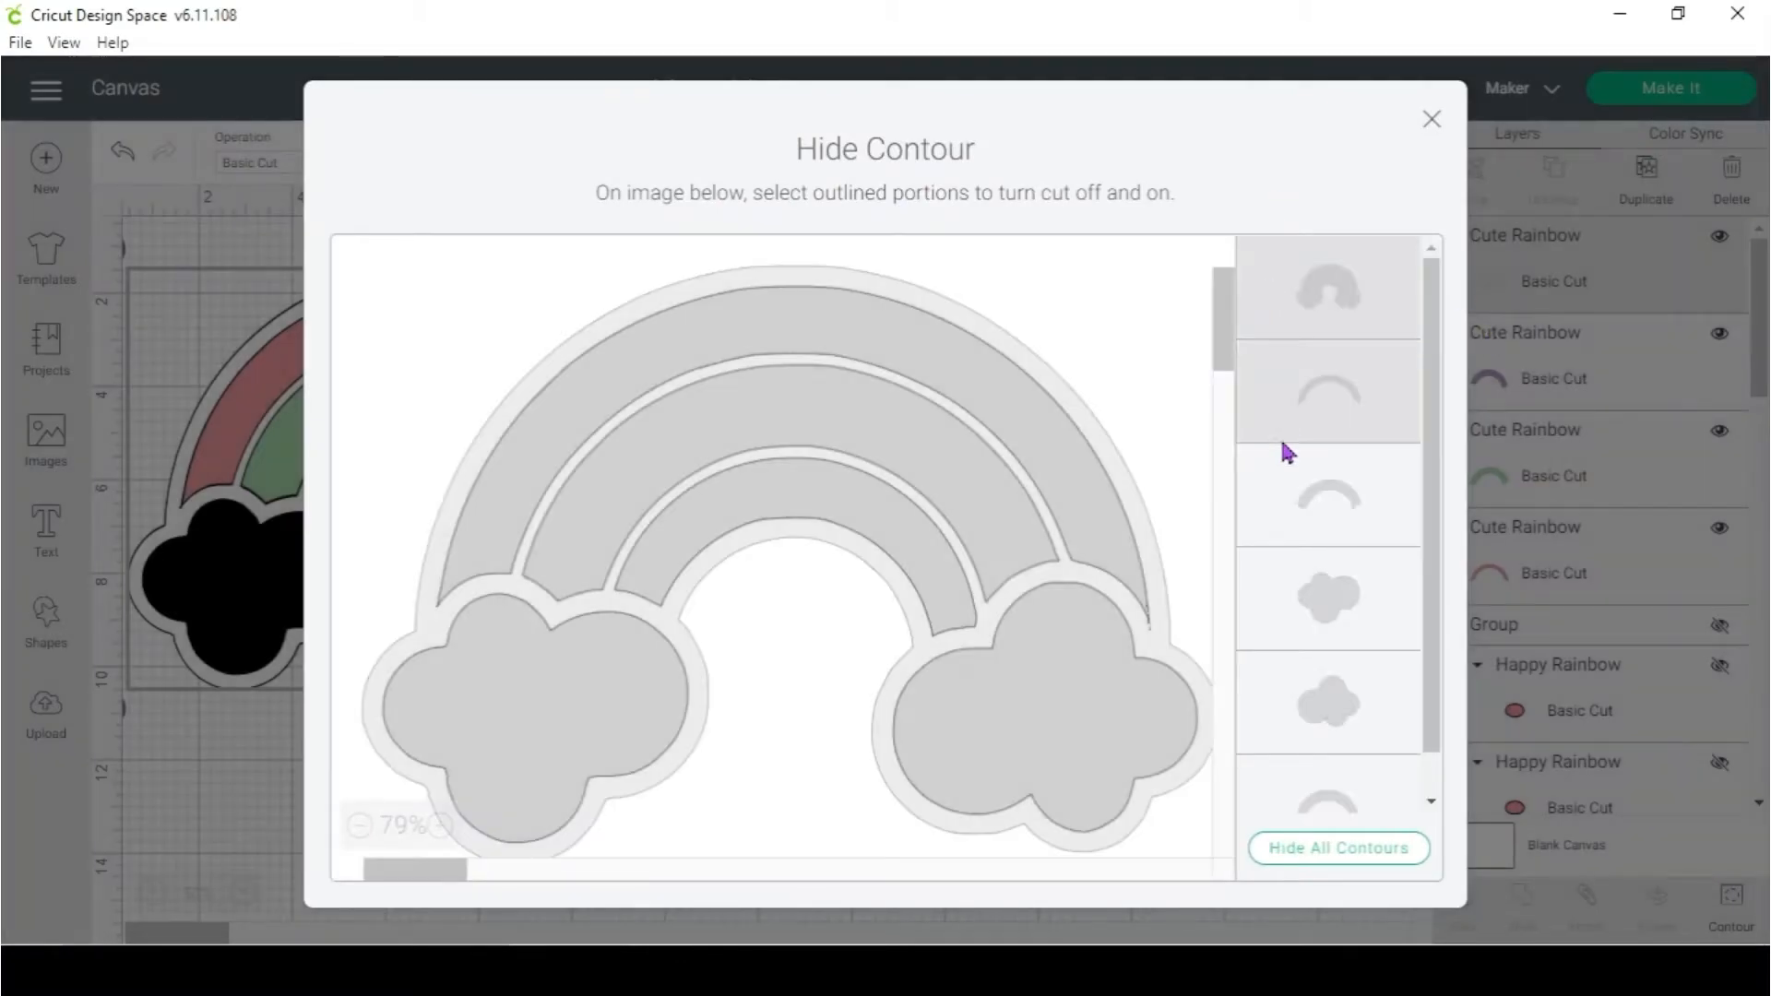
{"action": "left_click", "coordinate": [1288, 452]}
{"action": "left_click", "coordinate": [1315, 773]}
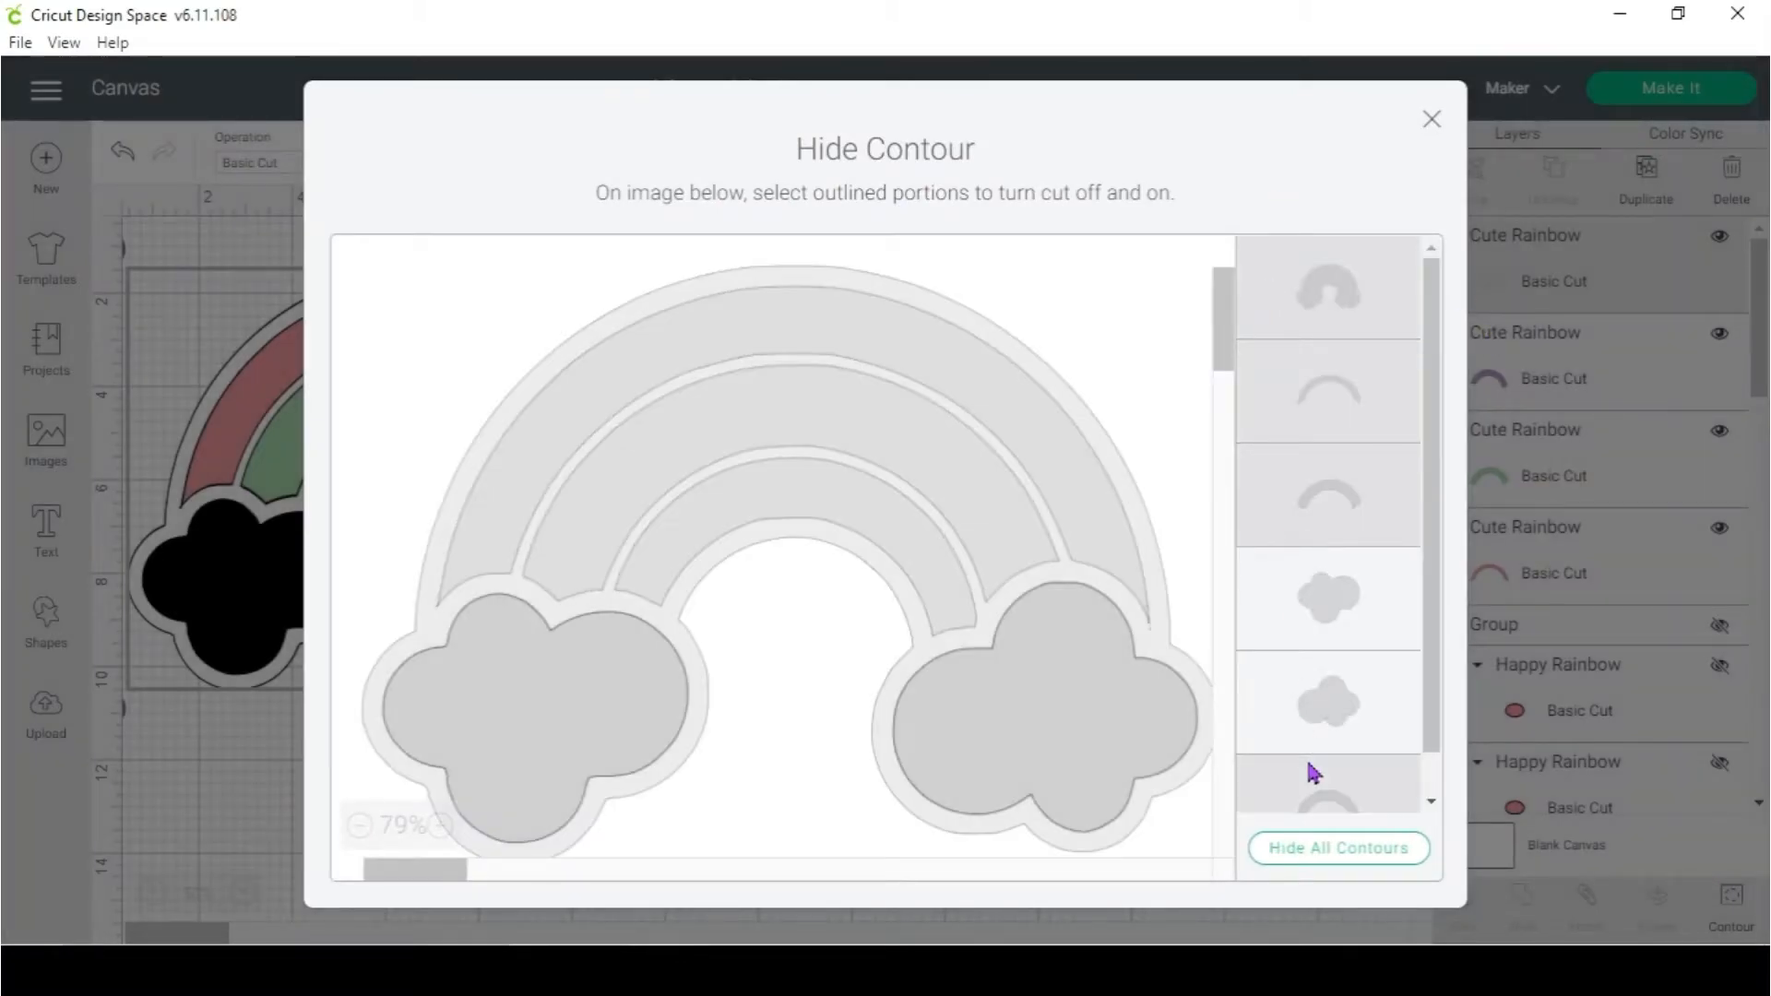
{"action": "left_click", "coordinate": [1430, 120]}
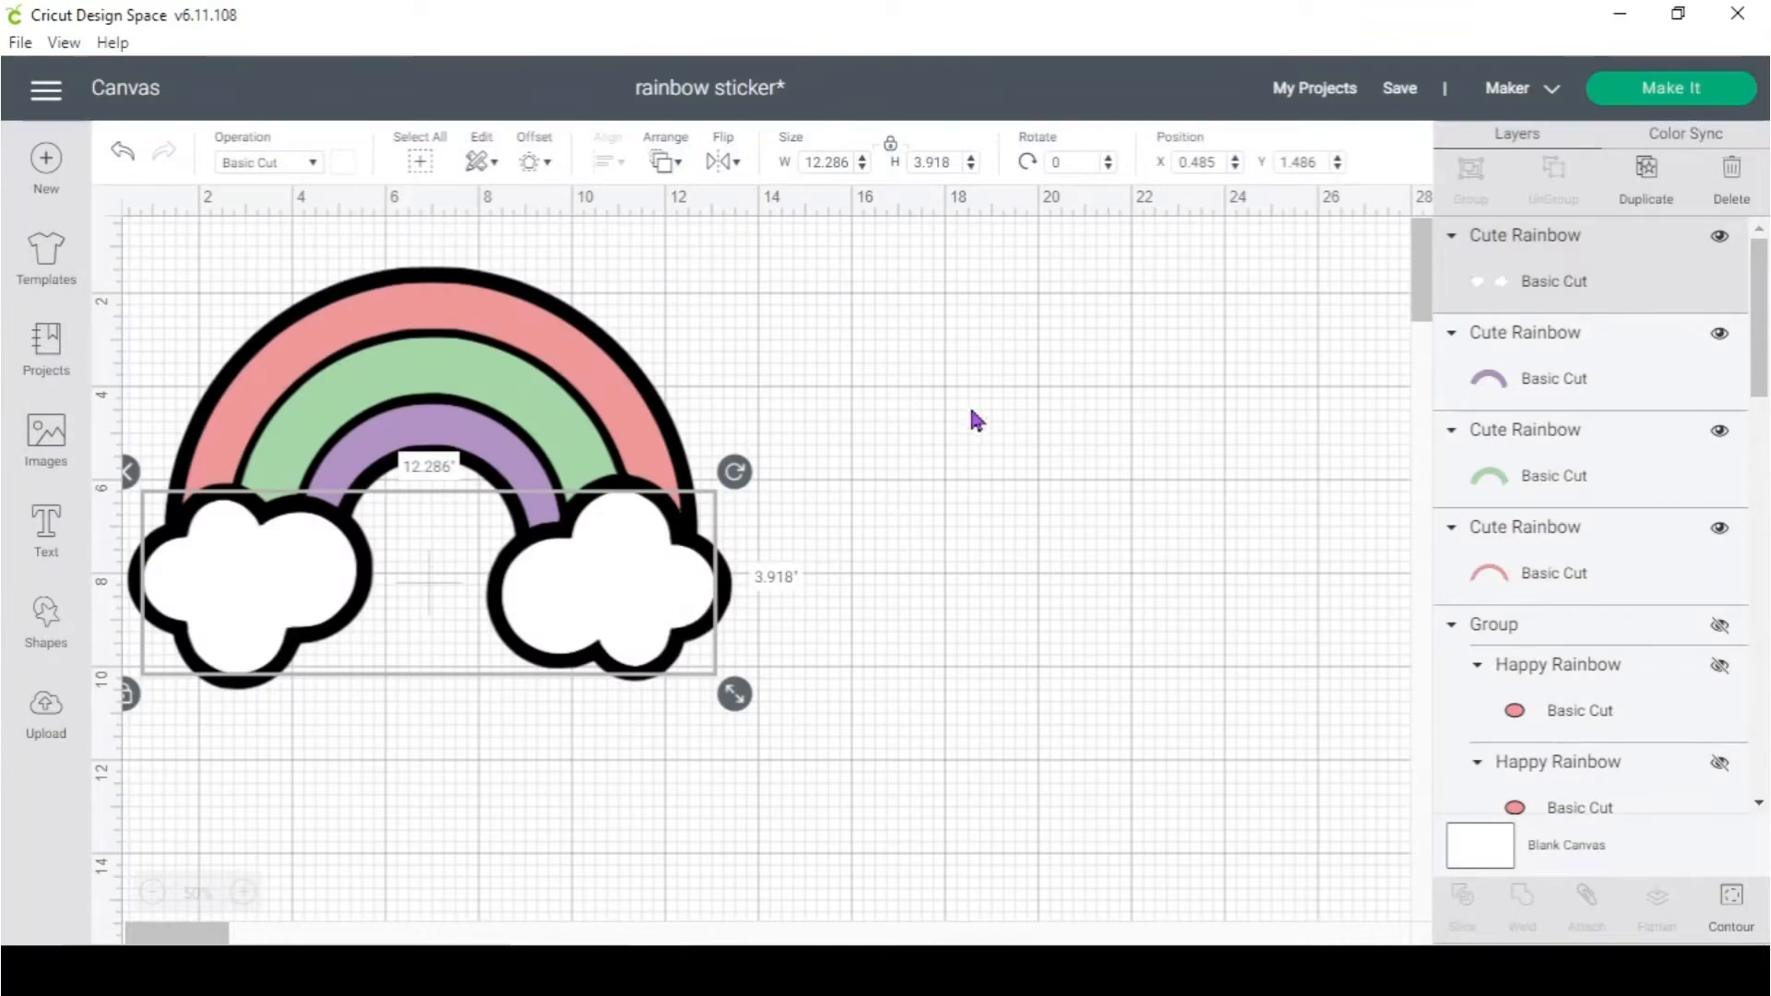
Recolour the black rainbow silhouette behind the bands light yellow
{"action": "left_click", "coordinate": [734, 582]}
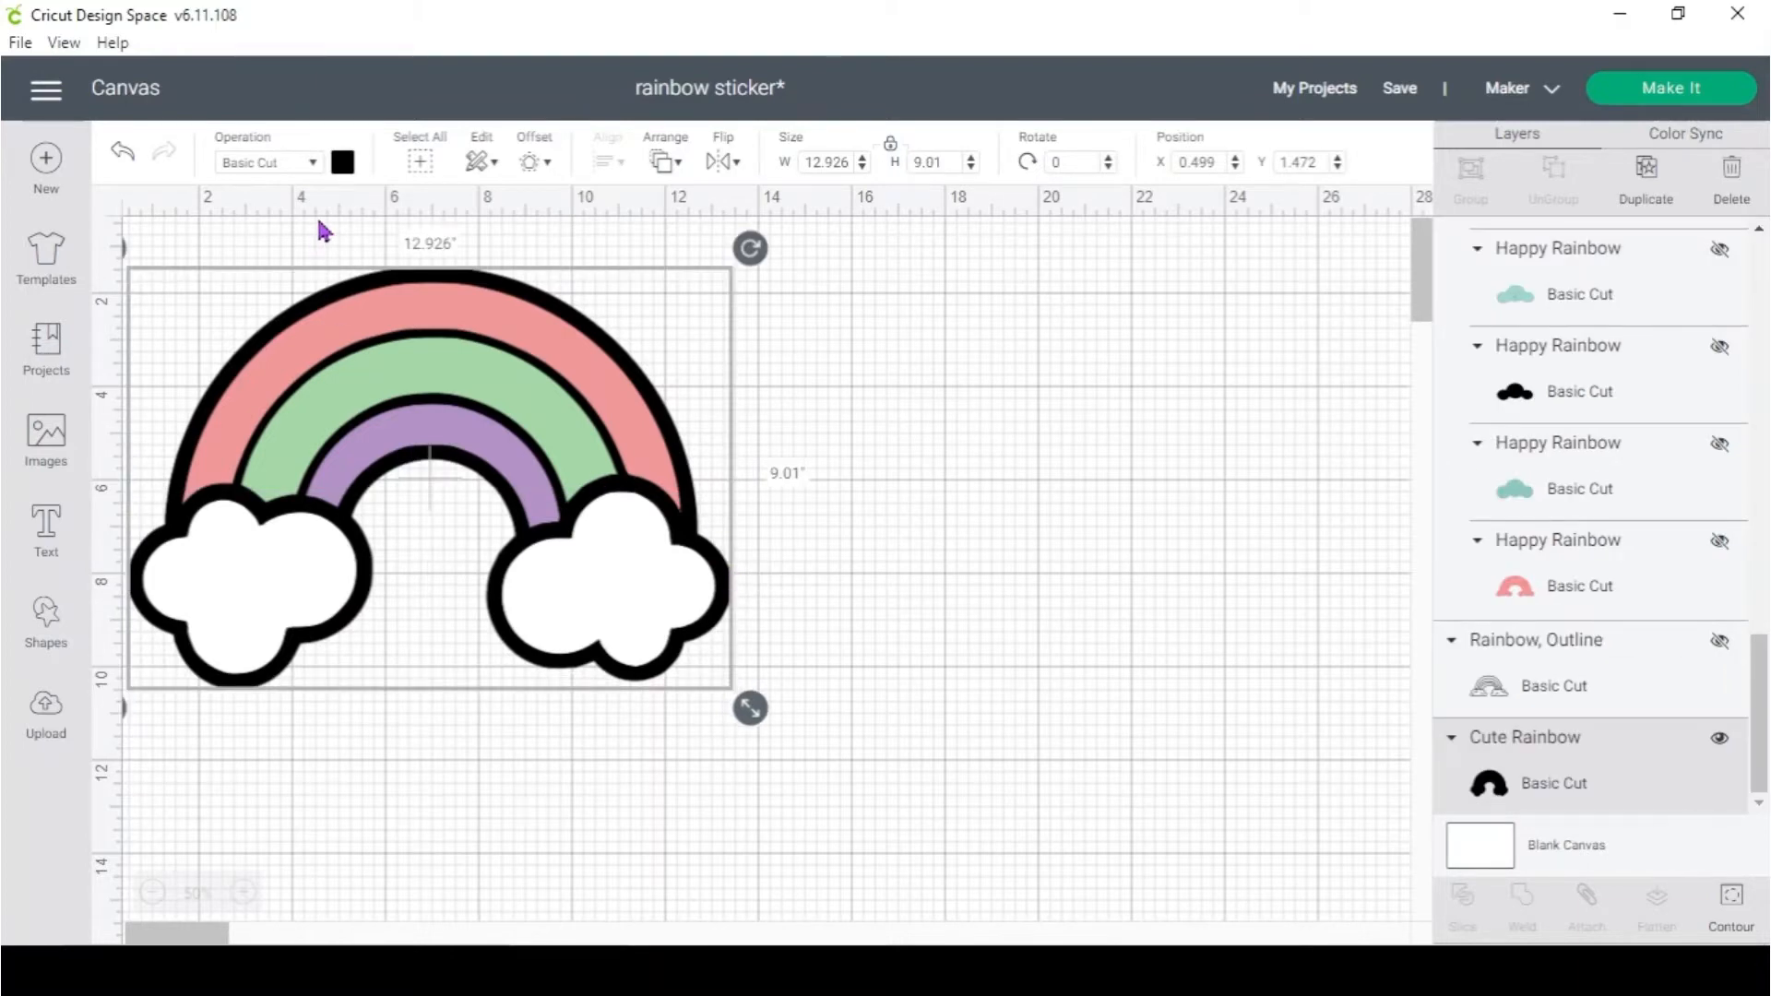
{"action": "left_click", "coordinate": [343, 163]}
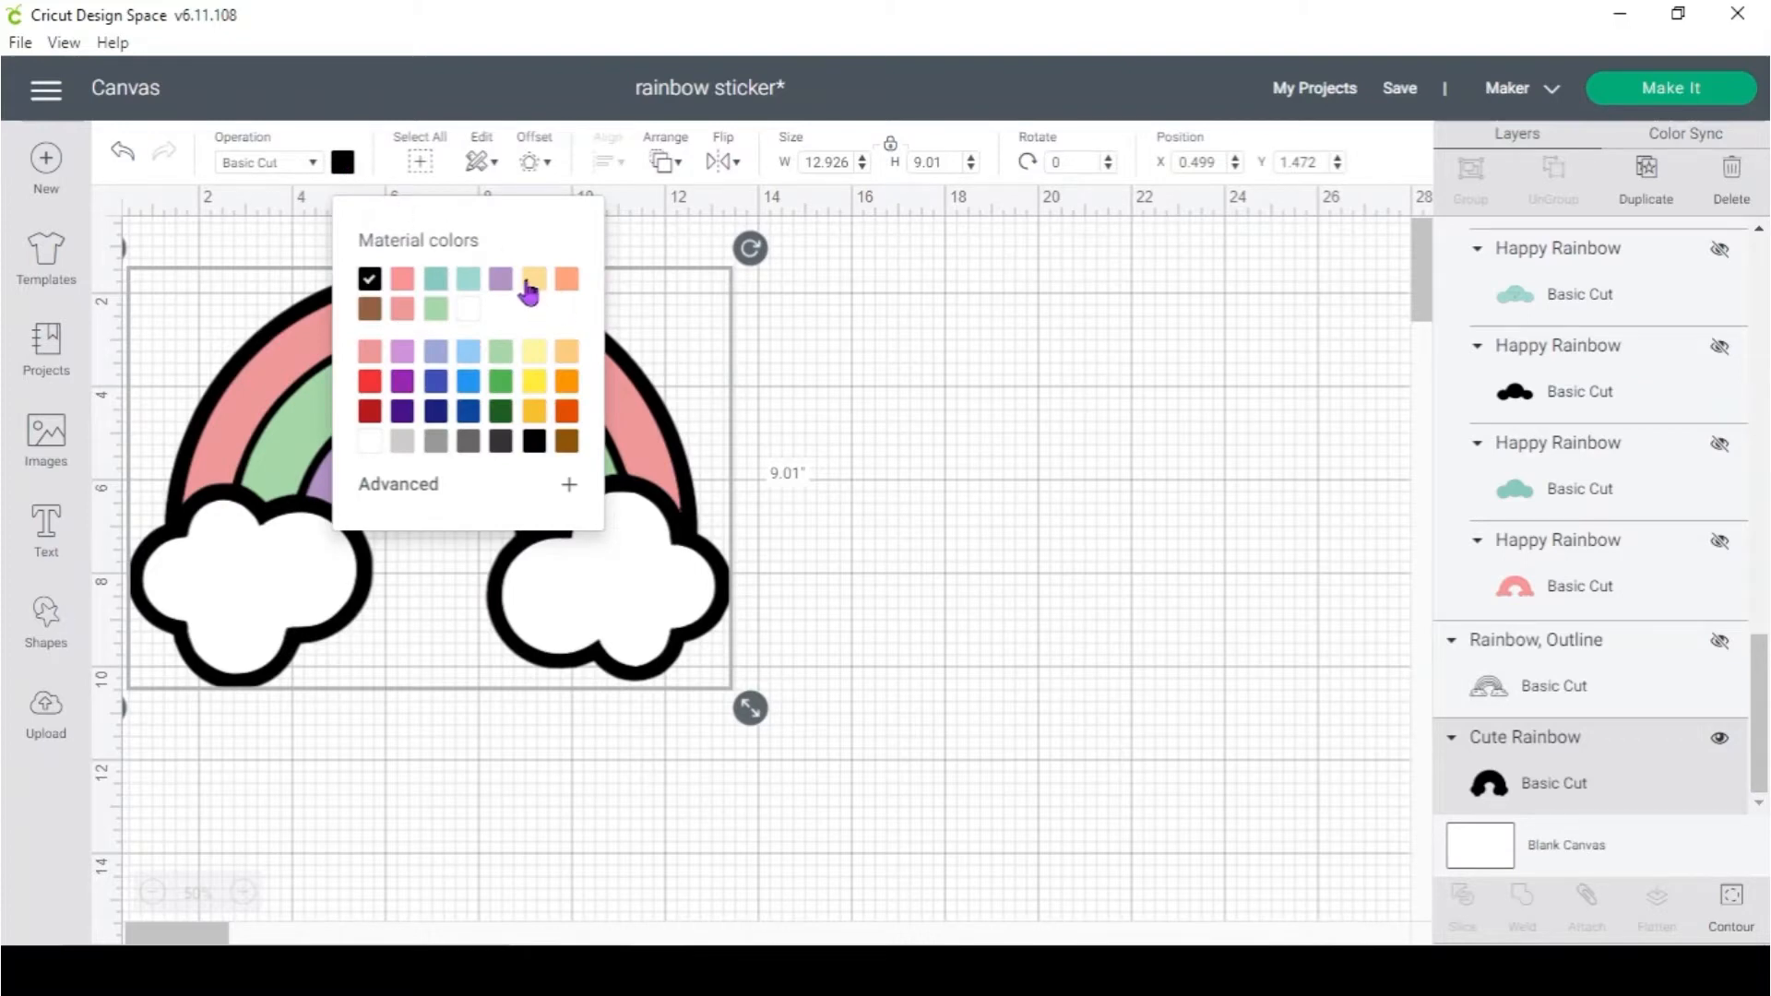
{"action": "left_click", "coordinate": [528, 292]}
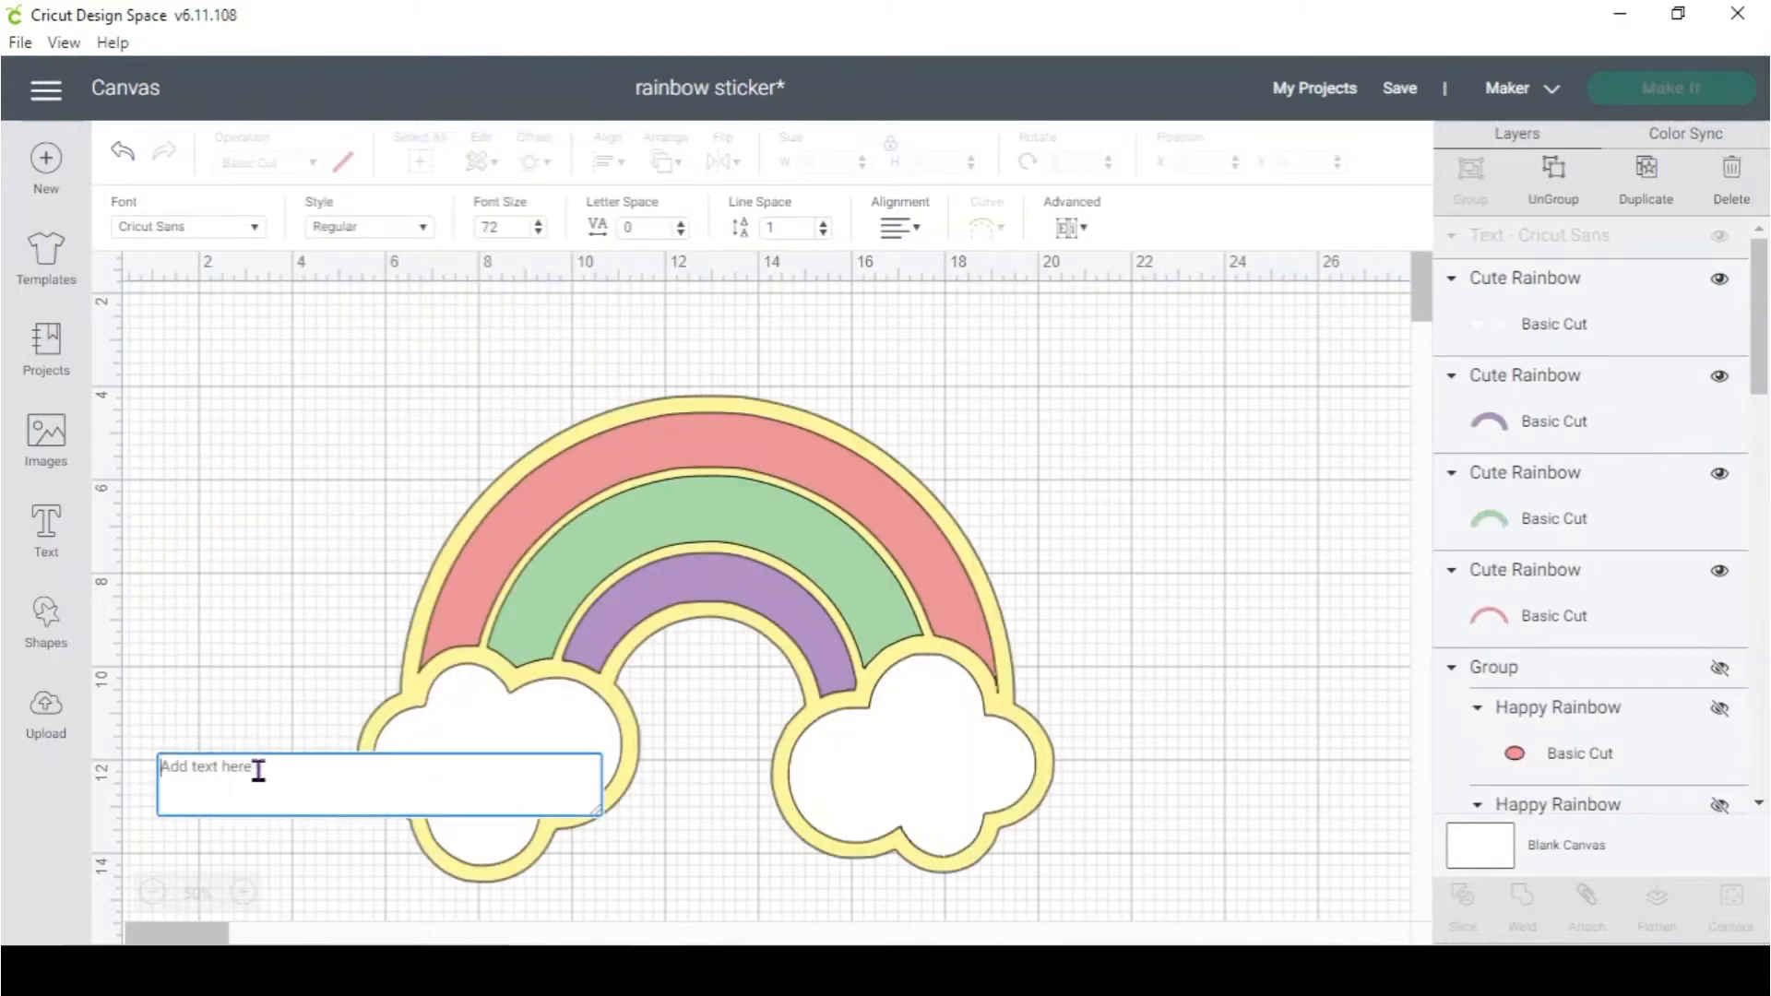
Add the text "happy mail" and enlarge it over the rainbow to about 10.9 in wide
{"action": "type", "text": "happy m"}
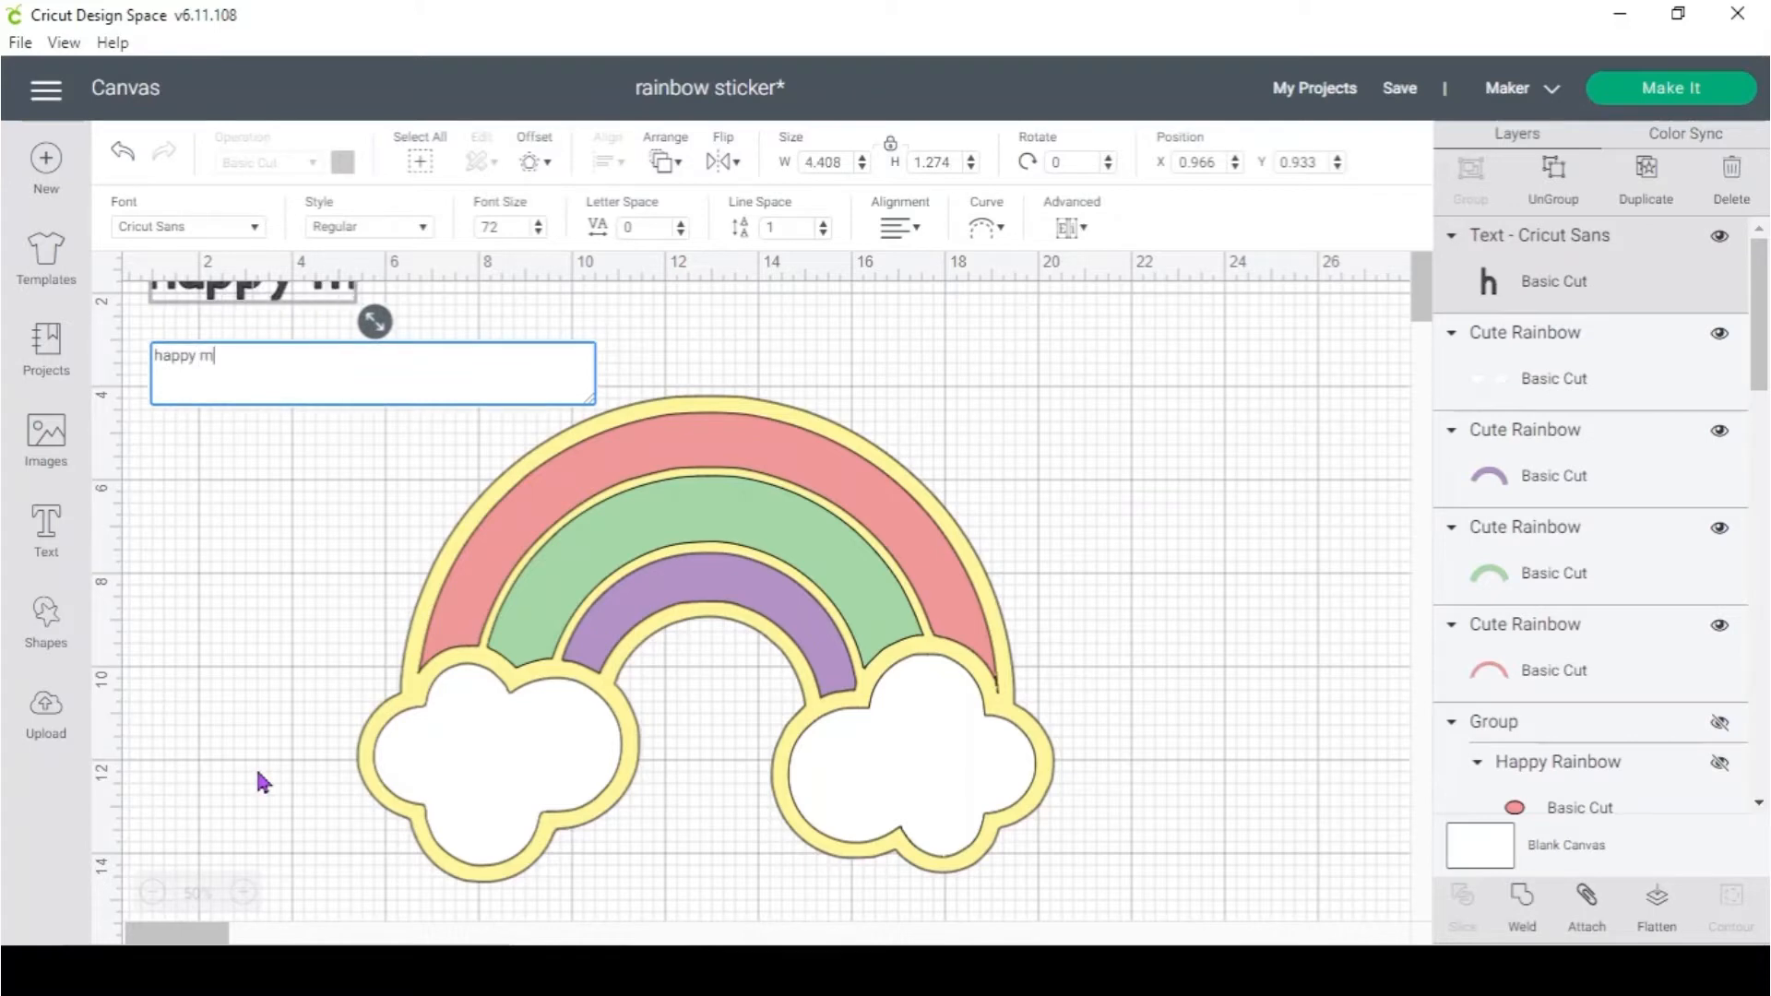
{"action": "type", "text": "ail"}
{"action": "left_click_drag", "start_coordinate": [373, 282], "coordinate": [480, 407]}
{"action": "left_click_drag", "start_coordinate": [518, 438], "coordinate": [771, 498]}
{"action": "left_click_drag", "start_coordinate": [668, 446], "coordinate": [910, 605]}
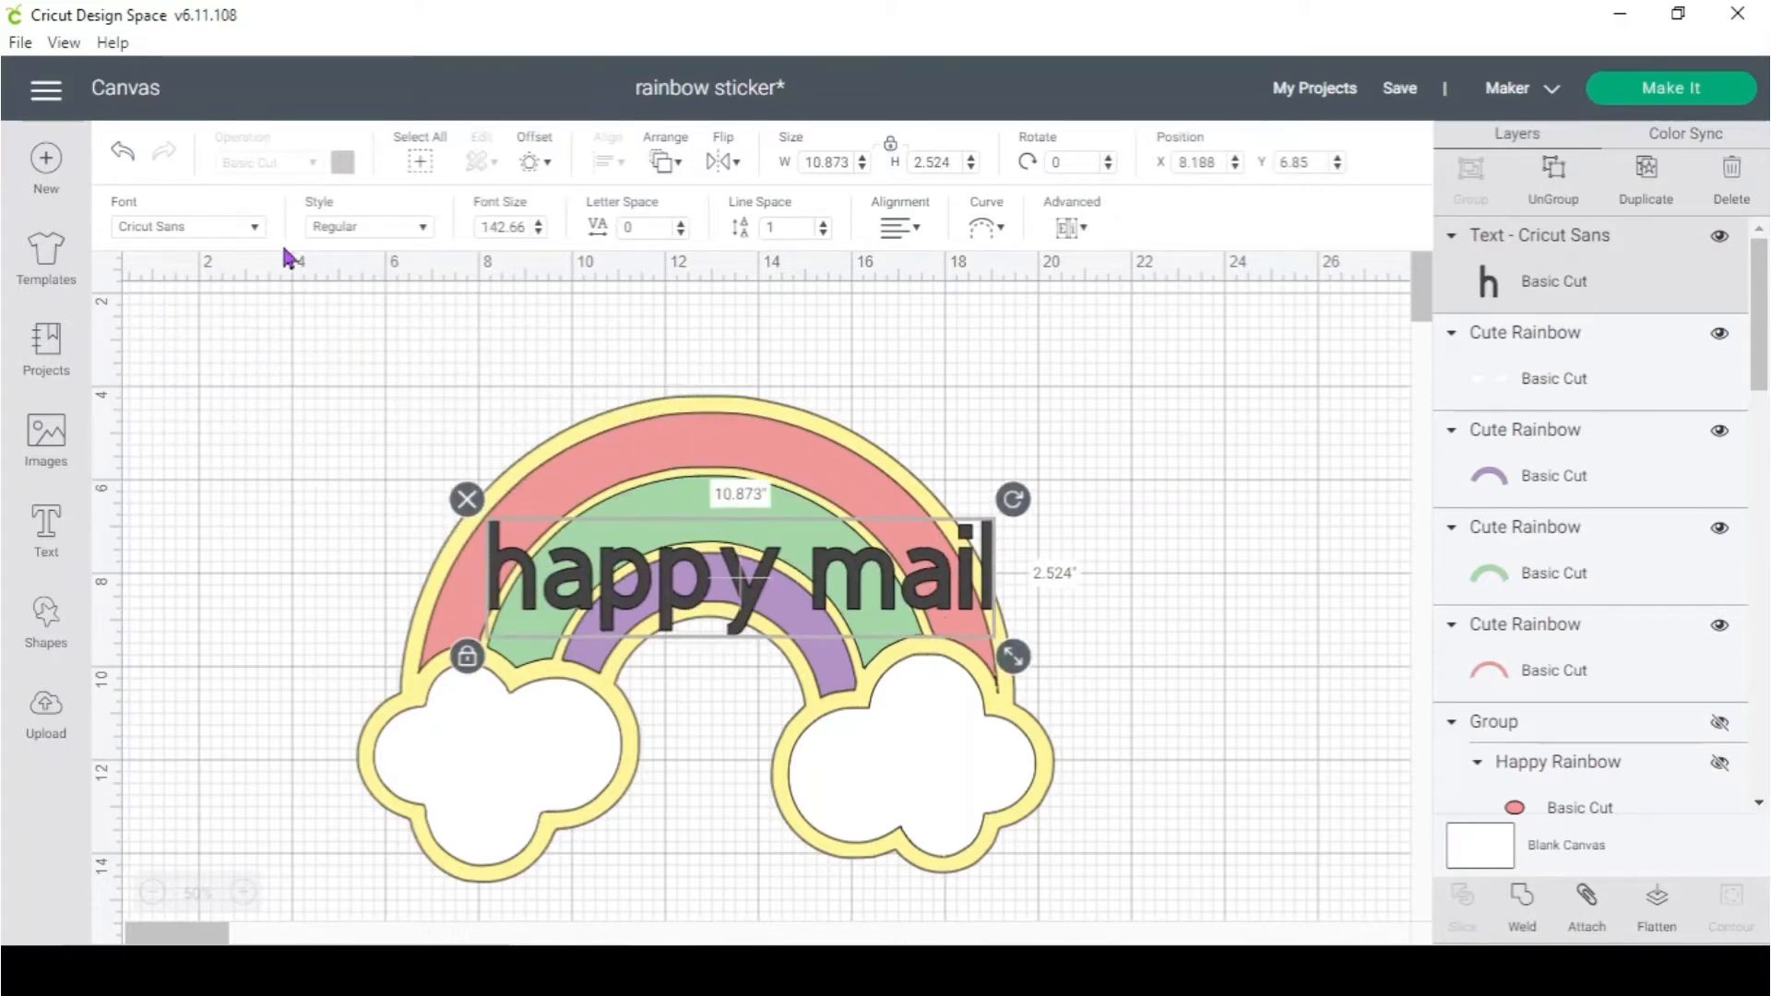
Browse the Cricut and system fonts and change the "happy mail" text to the Caprica Script Upr system font
{"action": "left_click", "coordinate": [246, 233]}
{"action": "scroll", "coordinate": [854, 406], "scroll_direction": "down", "scroll_amount": 5}
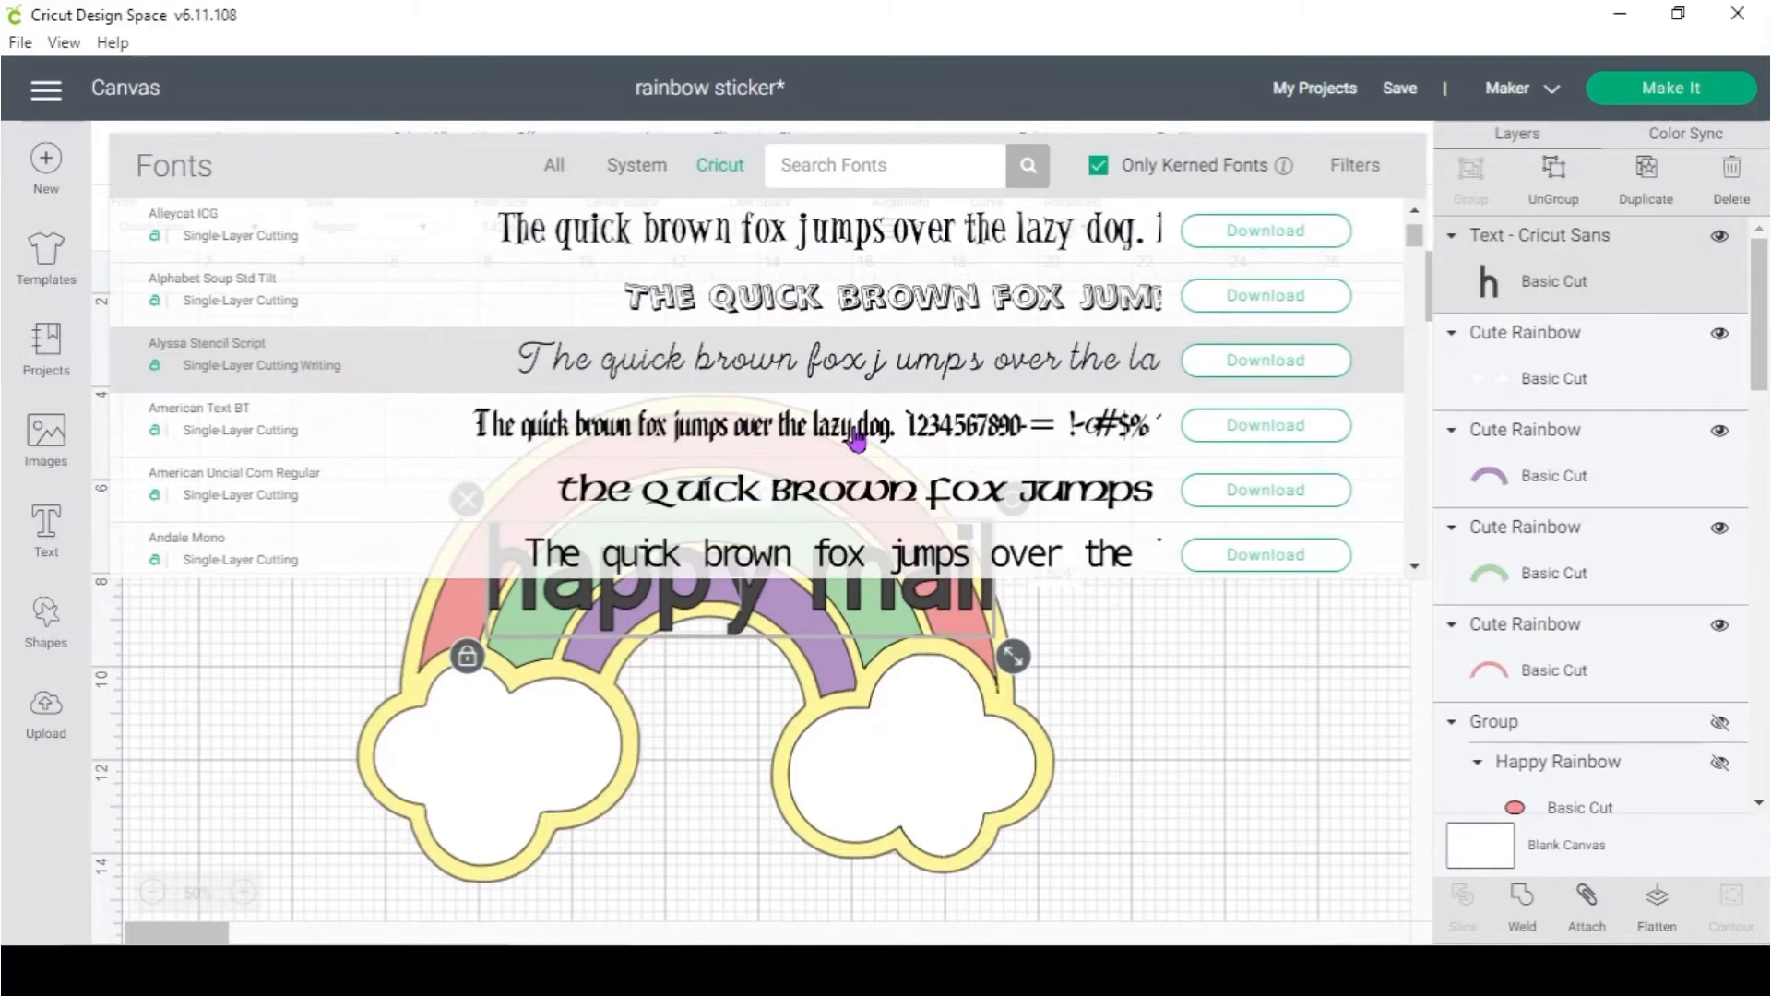
{"action": "scroll", "coordinate": [856, 438], "scroll_direction": "down", "scroll_amount": 10}
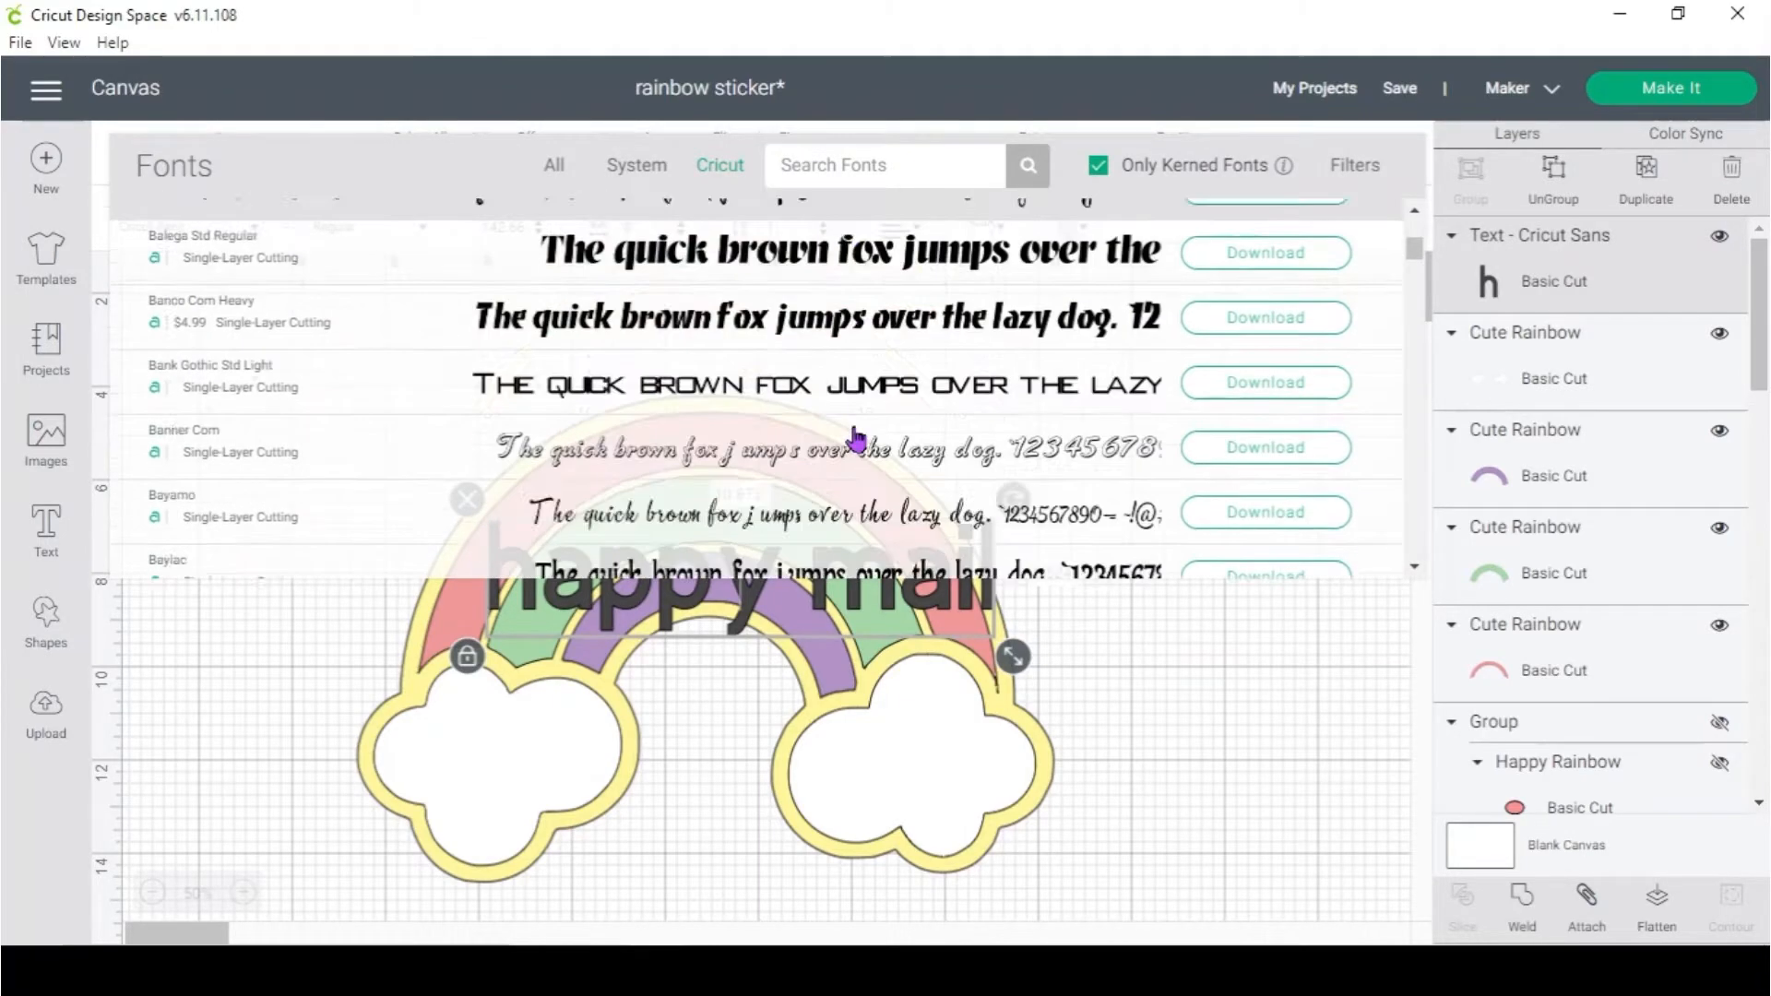
{"action": "scroll", "coordinate": [856, 433], "scroll_direction": "down", "scroll_amount": 8}
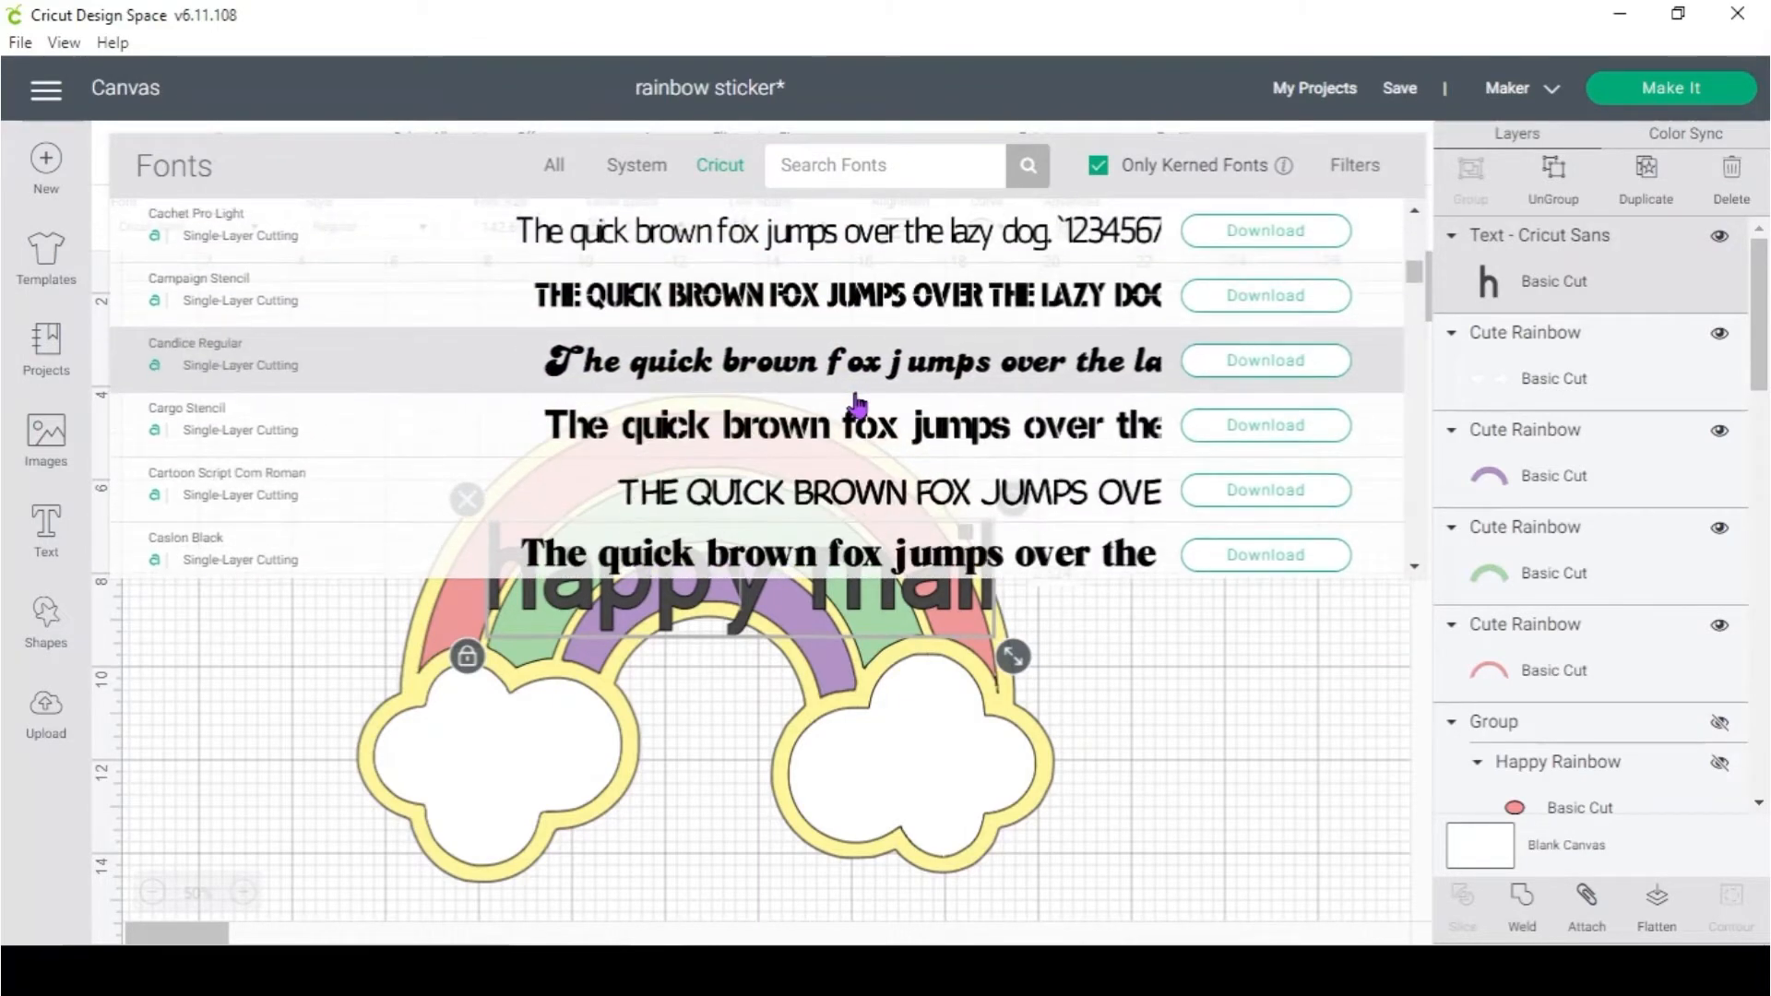
{"action": "scroll", "coordinate": [858, 397], "scroll_direction": "down", "scroll_amount": 6}
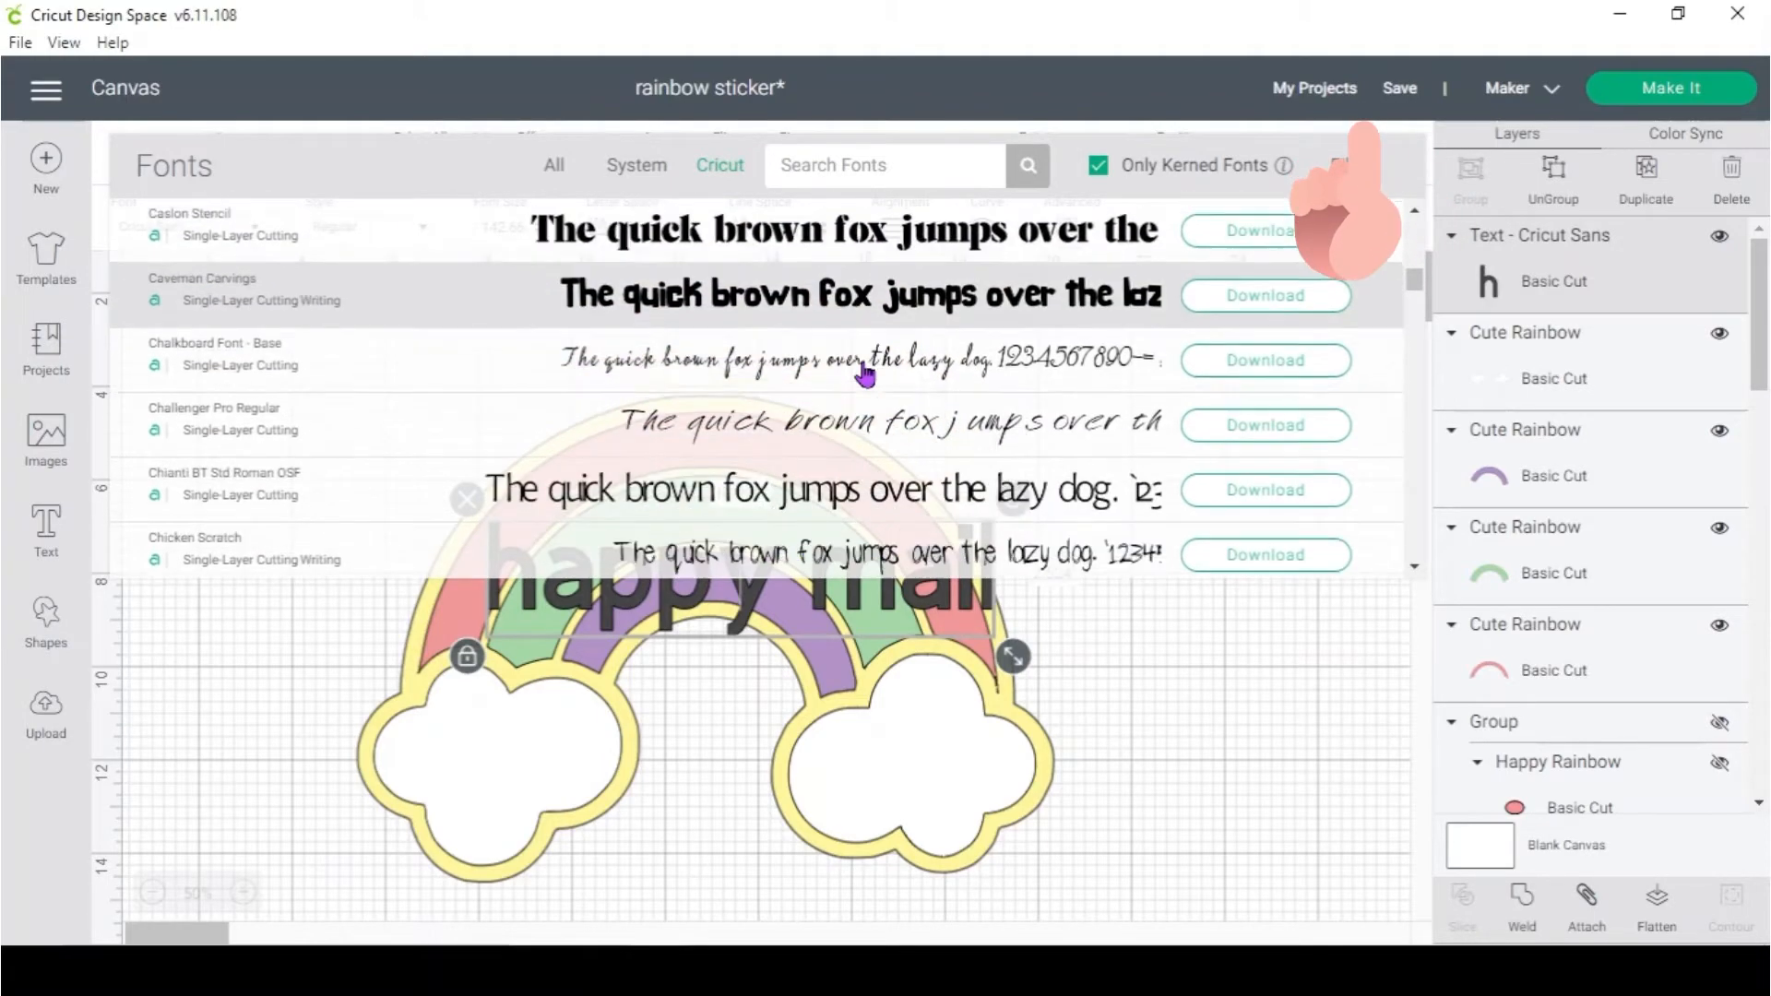
{"action": "scroll", "coordinate": [858, 388], "scroll_direction": "down", "scroll_amount": 4}
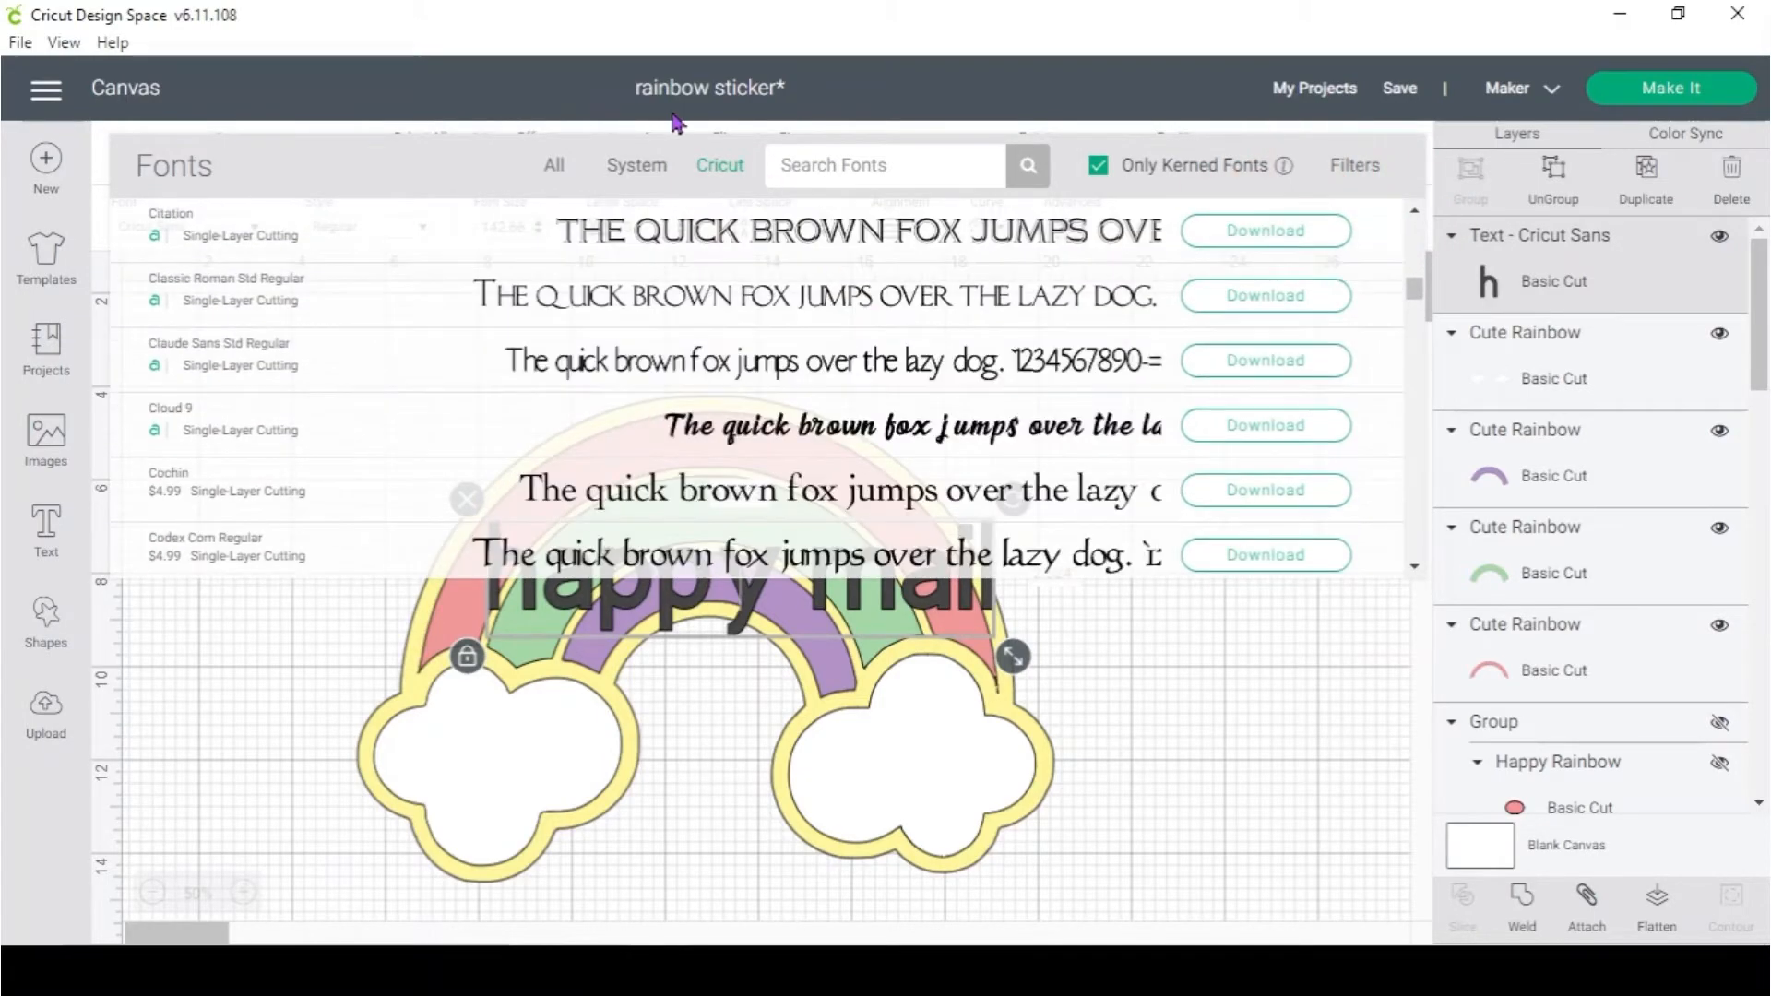
{"action": "left_click", "coordinate": [643, 172]}
{"action": "scroll", "coordinate": [812, 349], "scroll_direction": "down", "scroll_amount": 5}
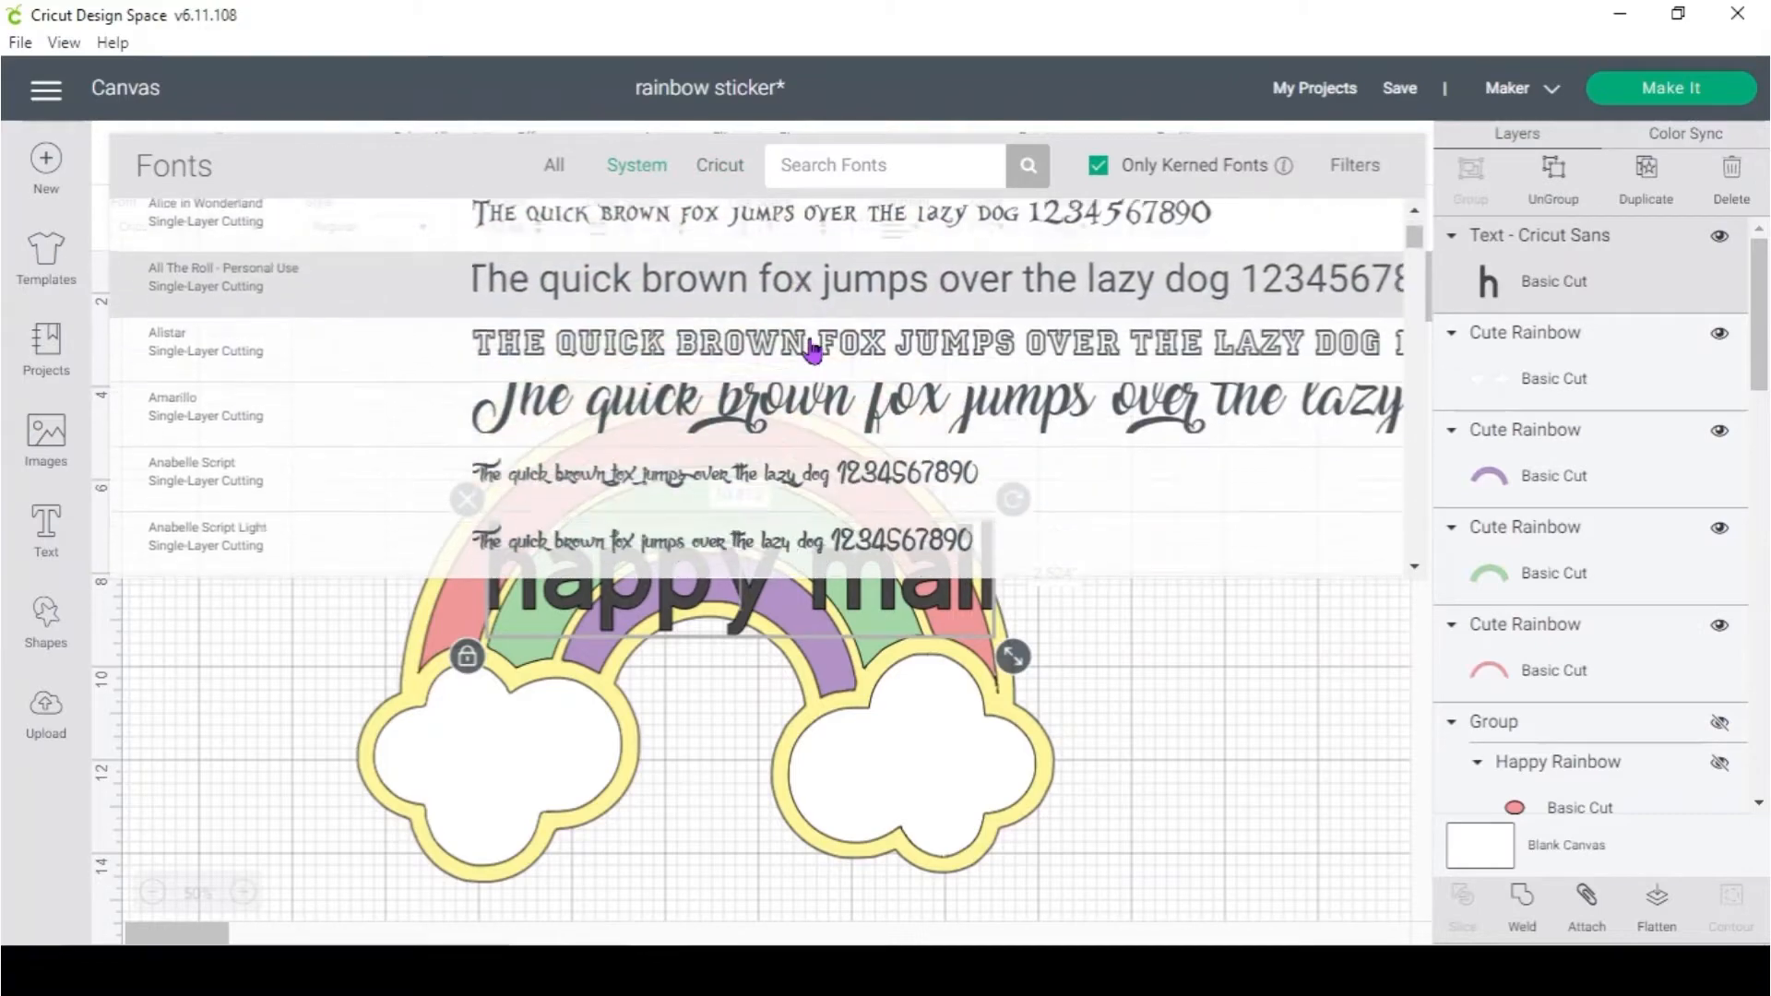
{"action": "scroll", "coordinate": [812, 350], "scroll_direction": "down", "scroll_amount": 5}
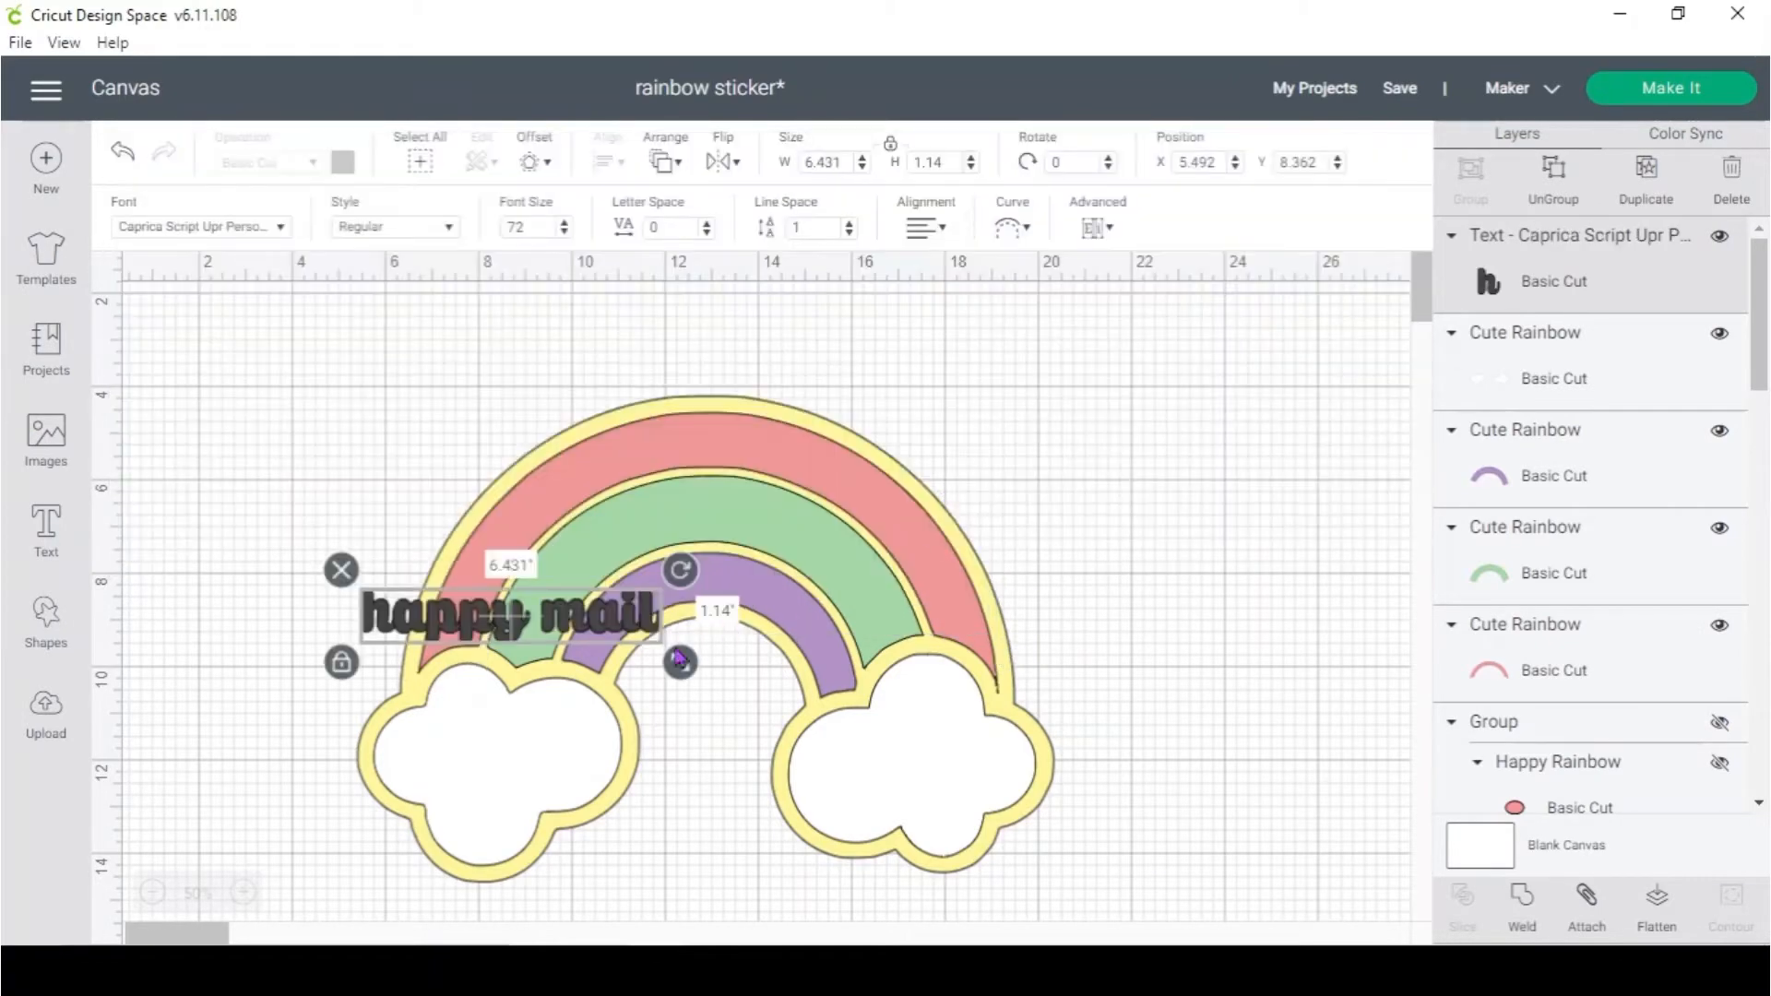
Enlarge the "happy mail" text across both clouds to about 13.8 in wide and recolour it teal
{"action": "left_click_drag", "start_coordinate": [680, 666], "coordinate": [780, 845]}
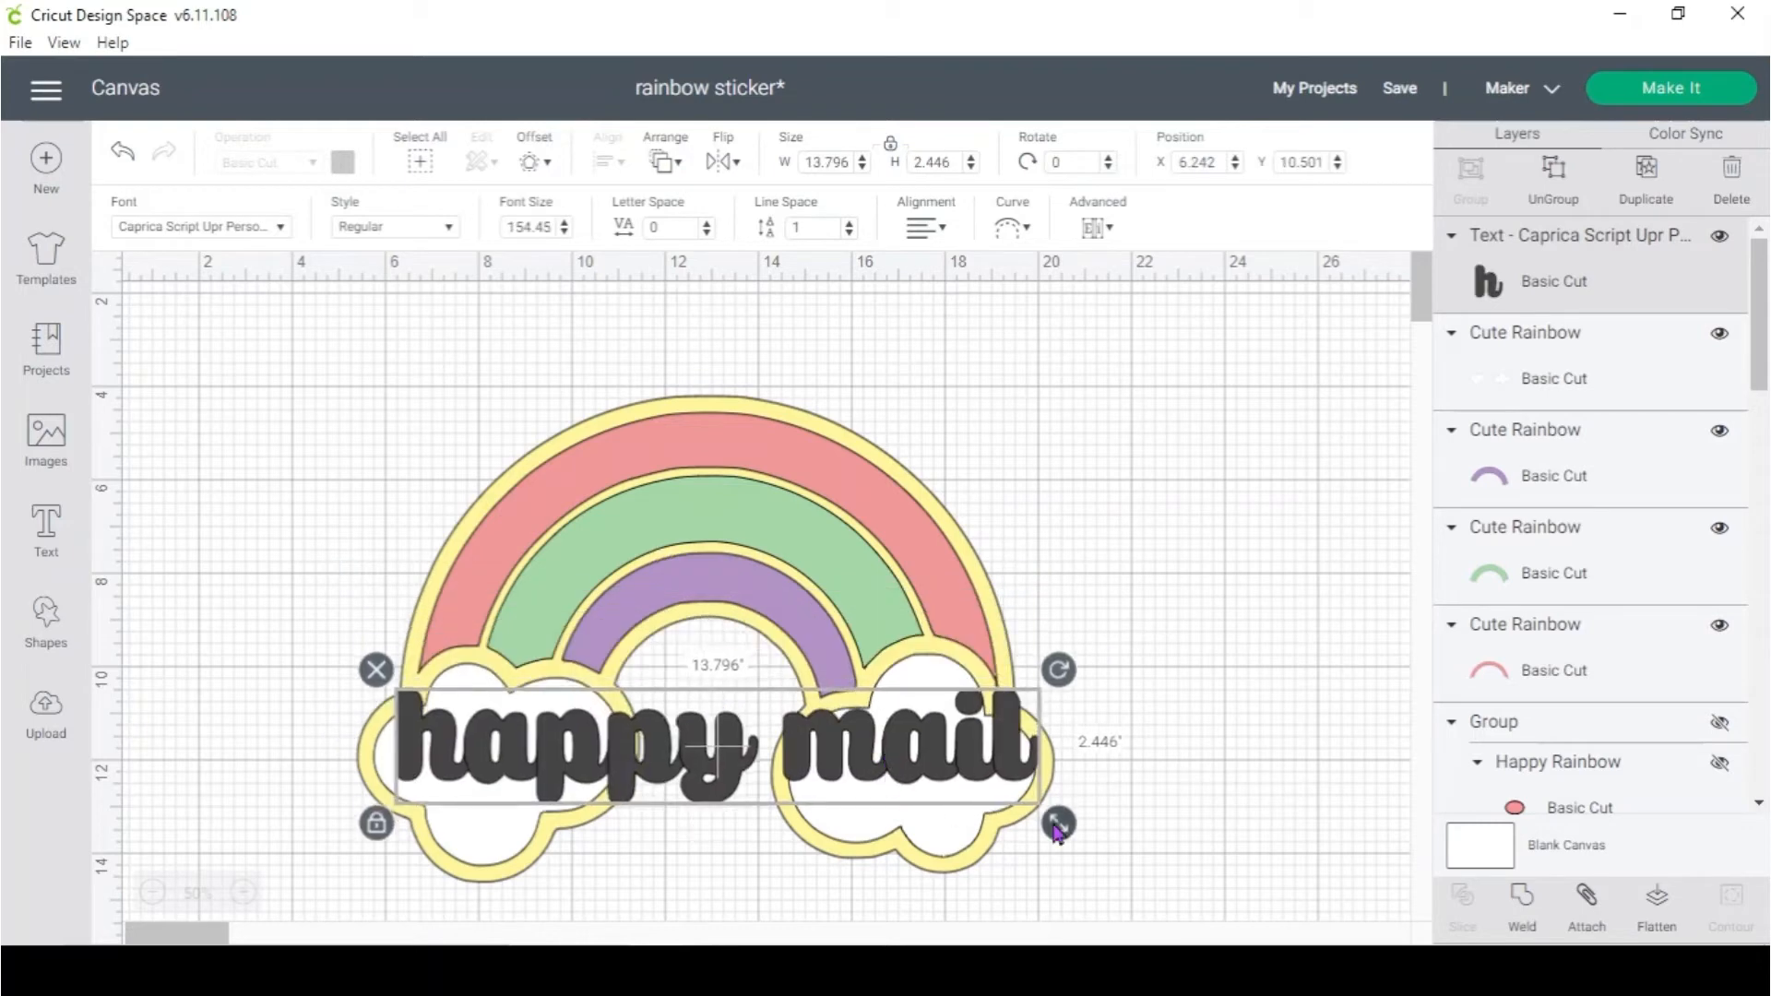
{"action": "left_click_drag", "start_coordinate": [1021, 762], "coordinate": [1020, 779]}
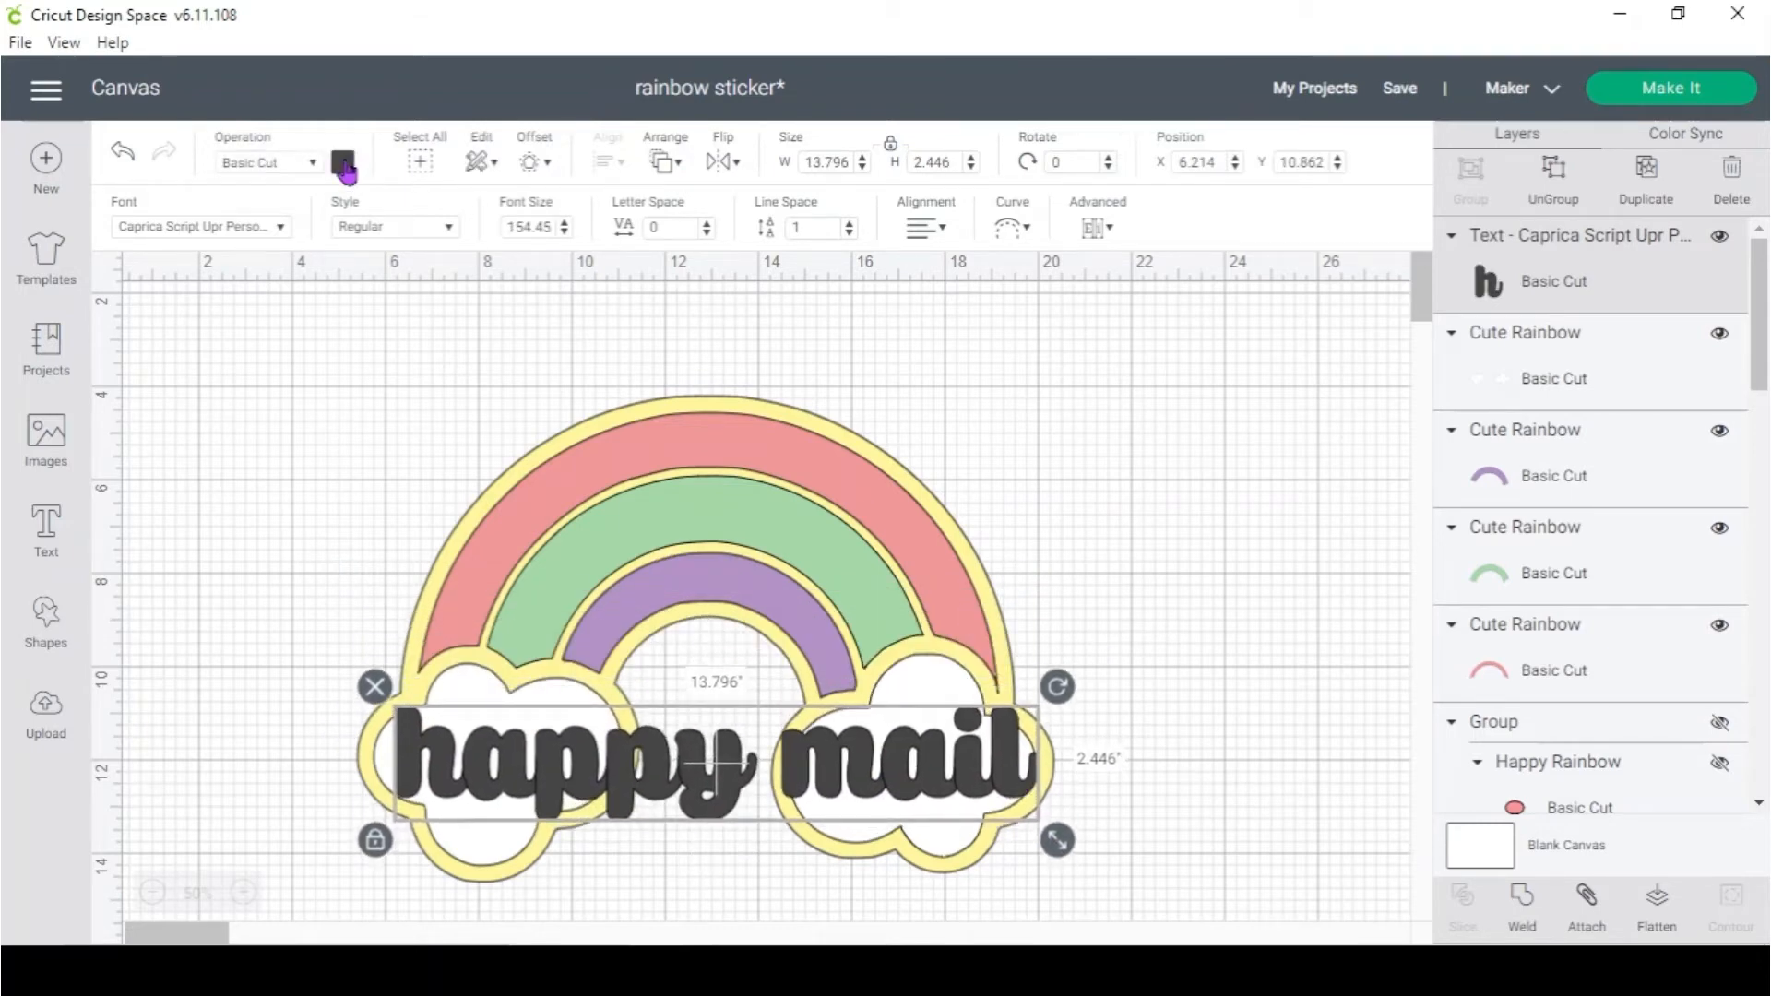
{"action": "left_click", "coordinate": [343, 164]}
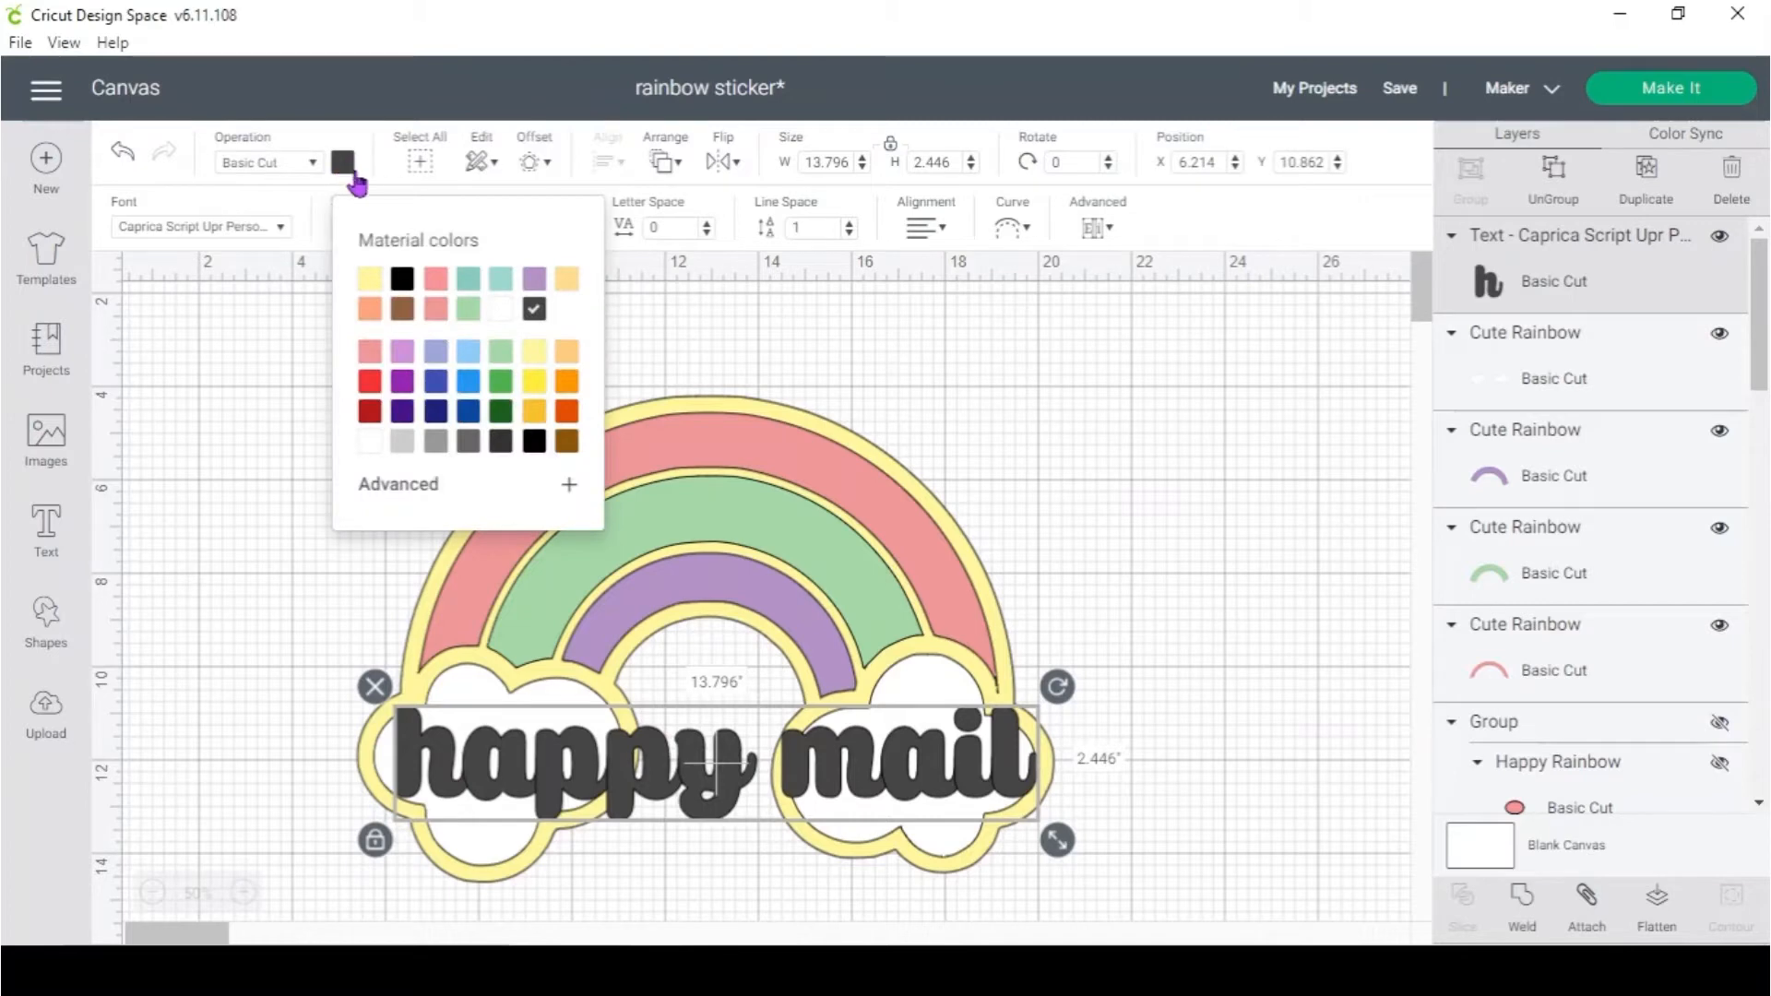
{"action": "left_click", "coordinate": [469, 281]}
{"action": "left_click_drag", "start_coordinate": [841, 752], "coordinate": [842, 742]}
{"action": "left_click", "coordinate": [453, 447]}
{"action": "left_click", "coordinate": [662, 742]}
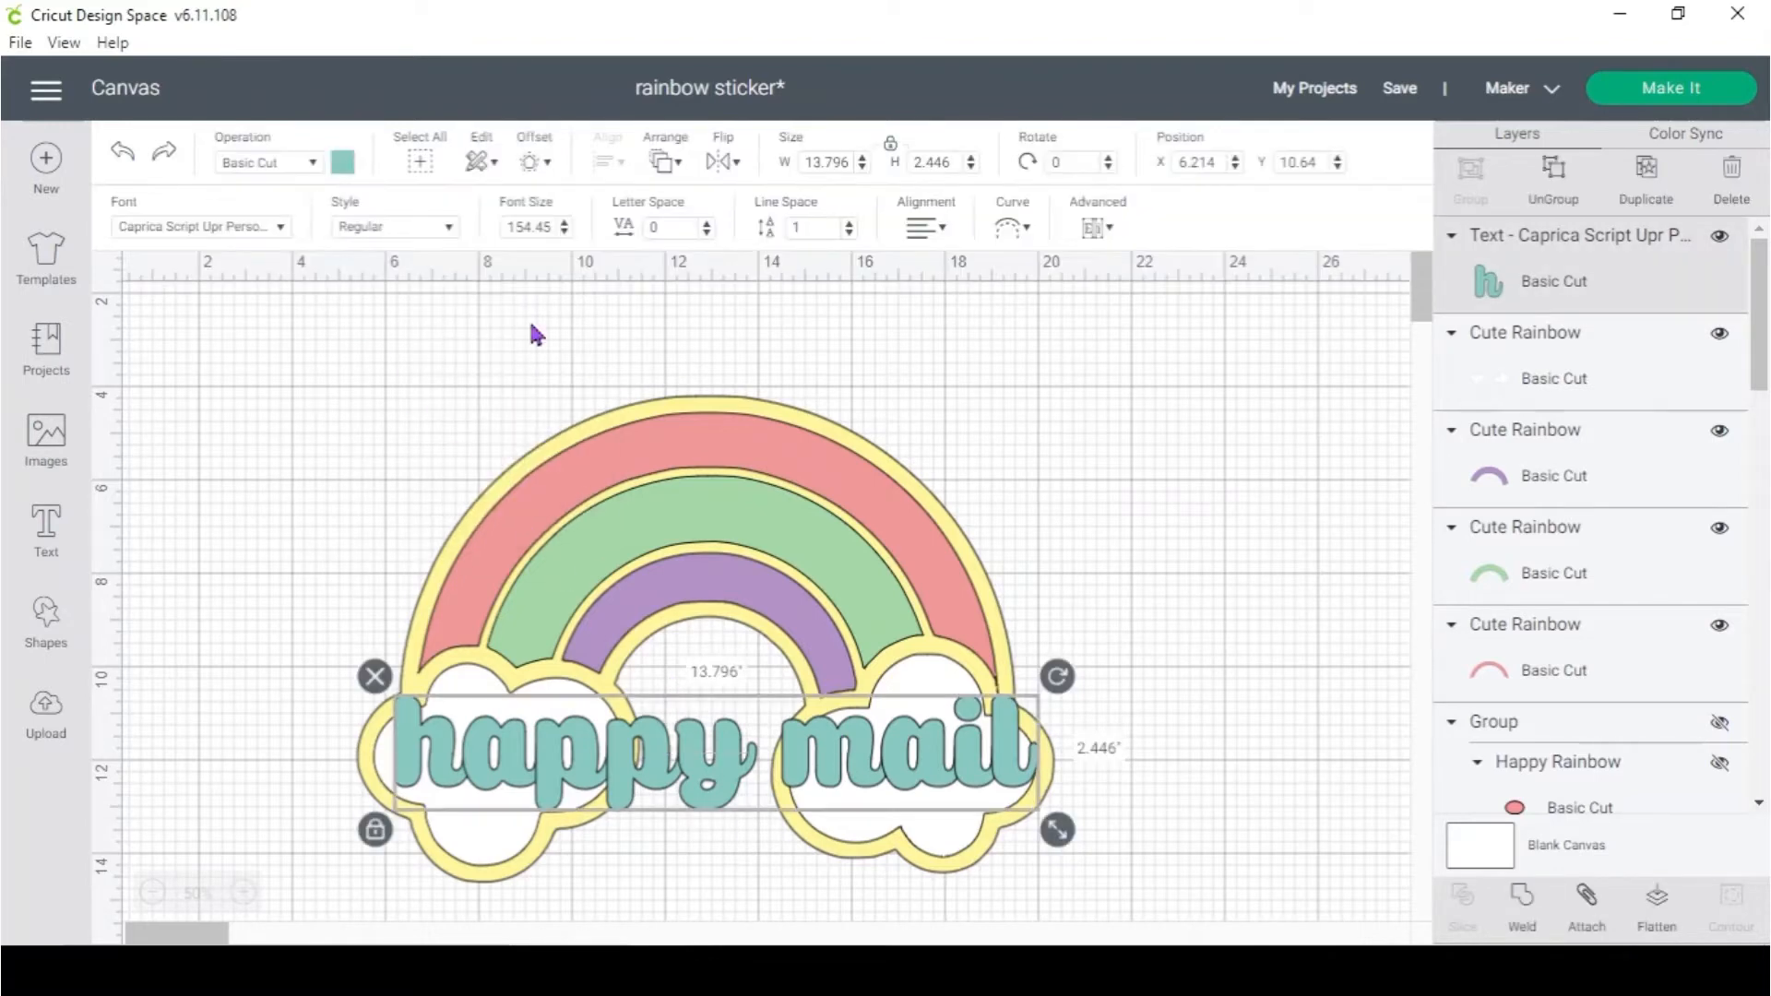
Offset the "happy mail" text by 0.125 in with rounded corners and welded offsets, and colour the offset light orange
{"action": "left_click", "coordinate": [533, 162]}
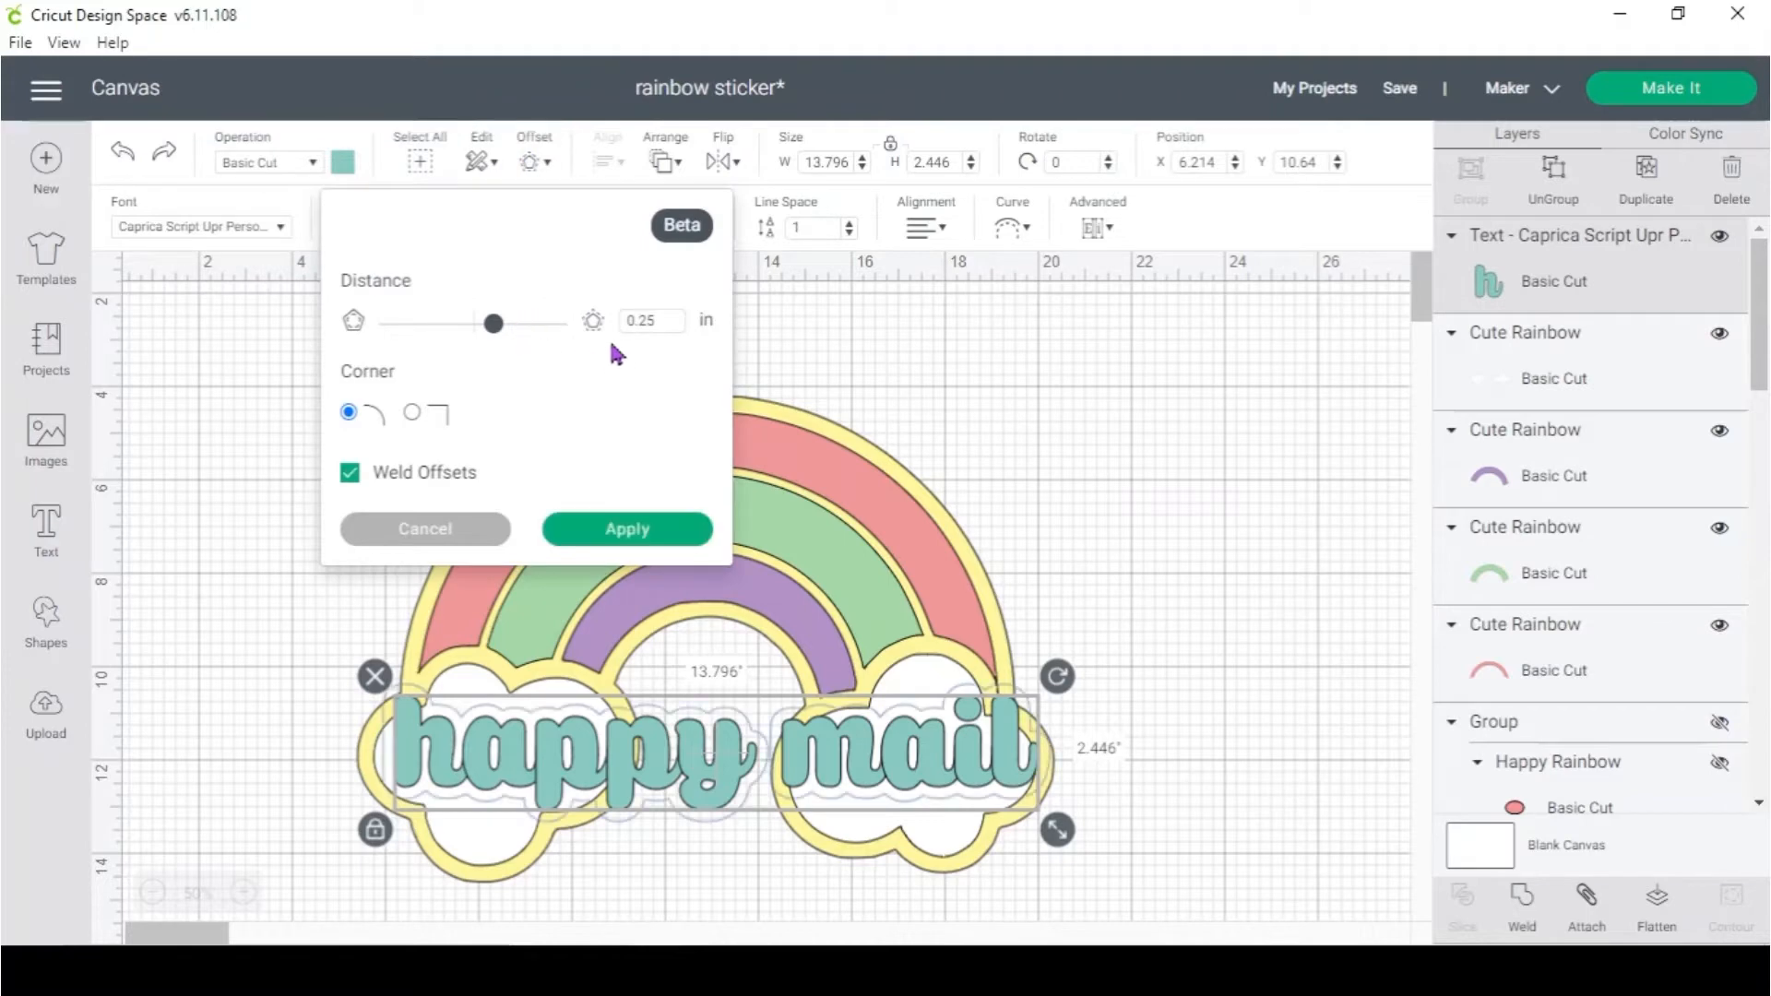
{"action": "left_click_drag", "start_coordinate": [495, 332], "coordinate": [485, 337]}
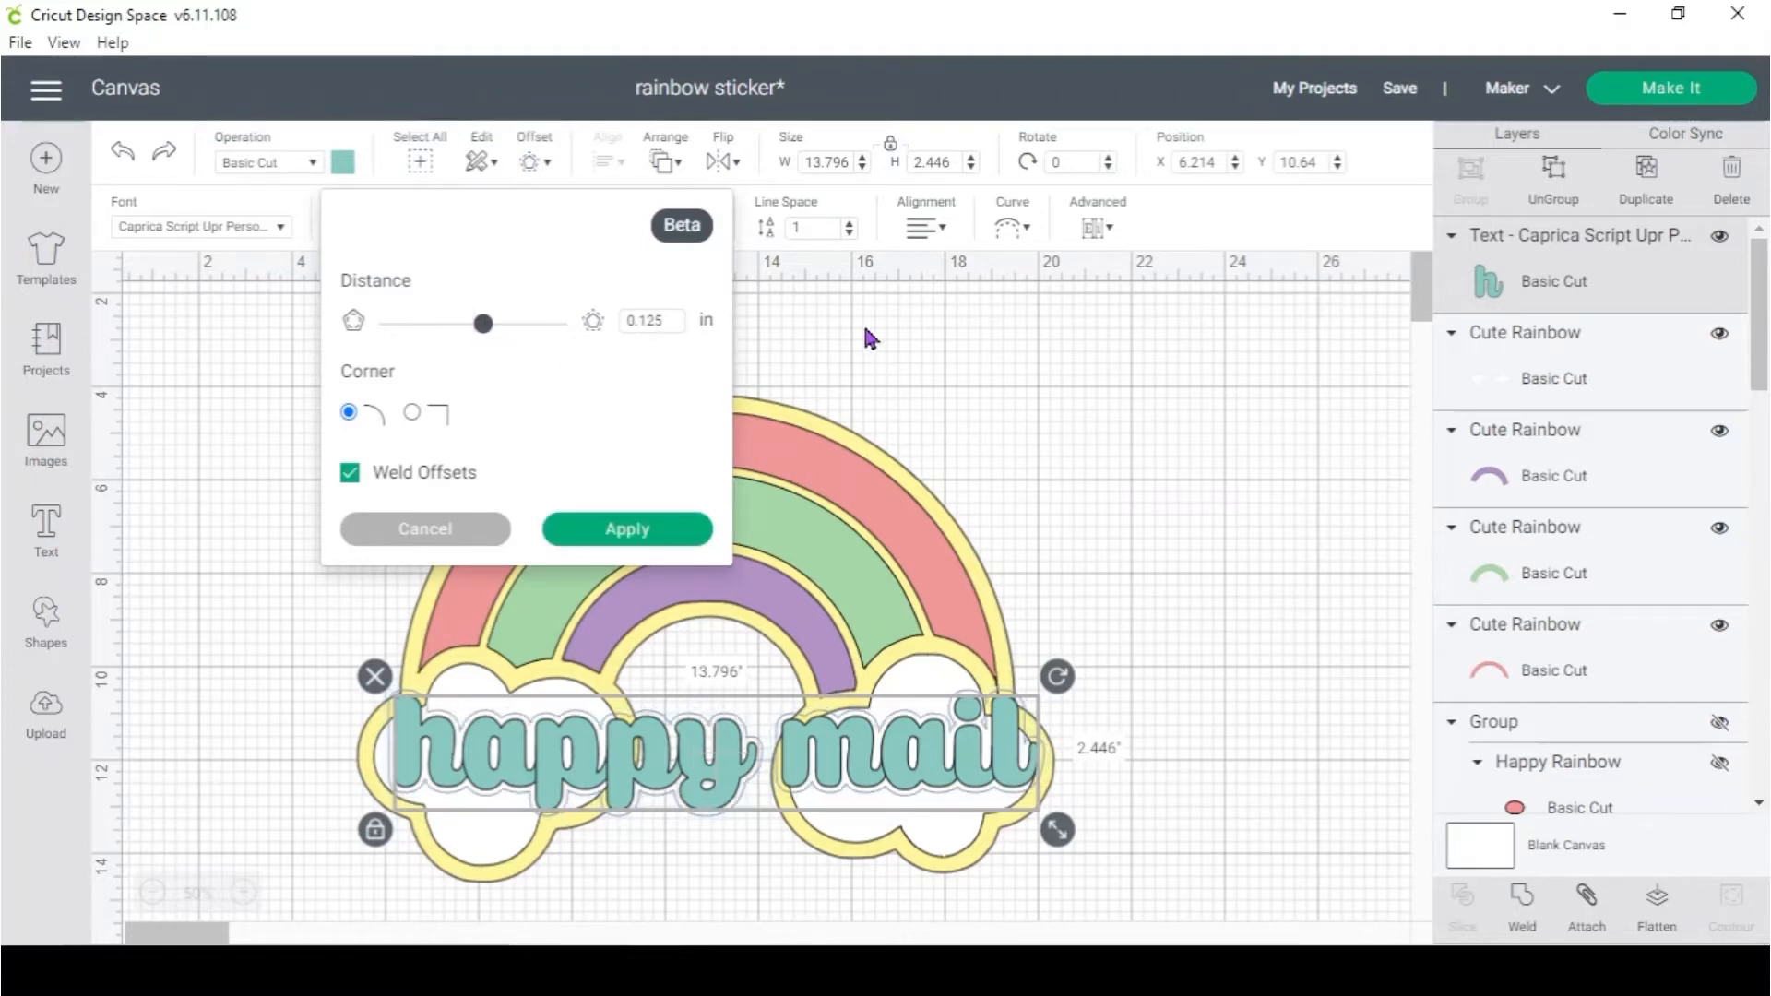
{"action": "left_click", "coordinate": [671, 532]}
{"action": "left_click", "coordinate": [343, 162]}
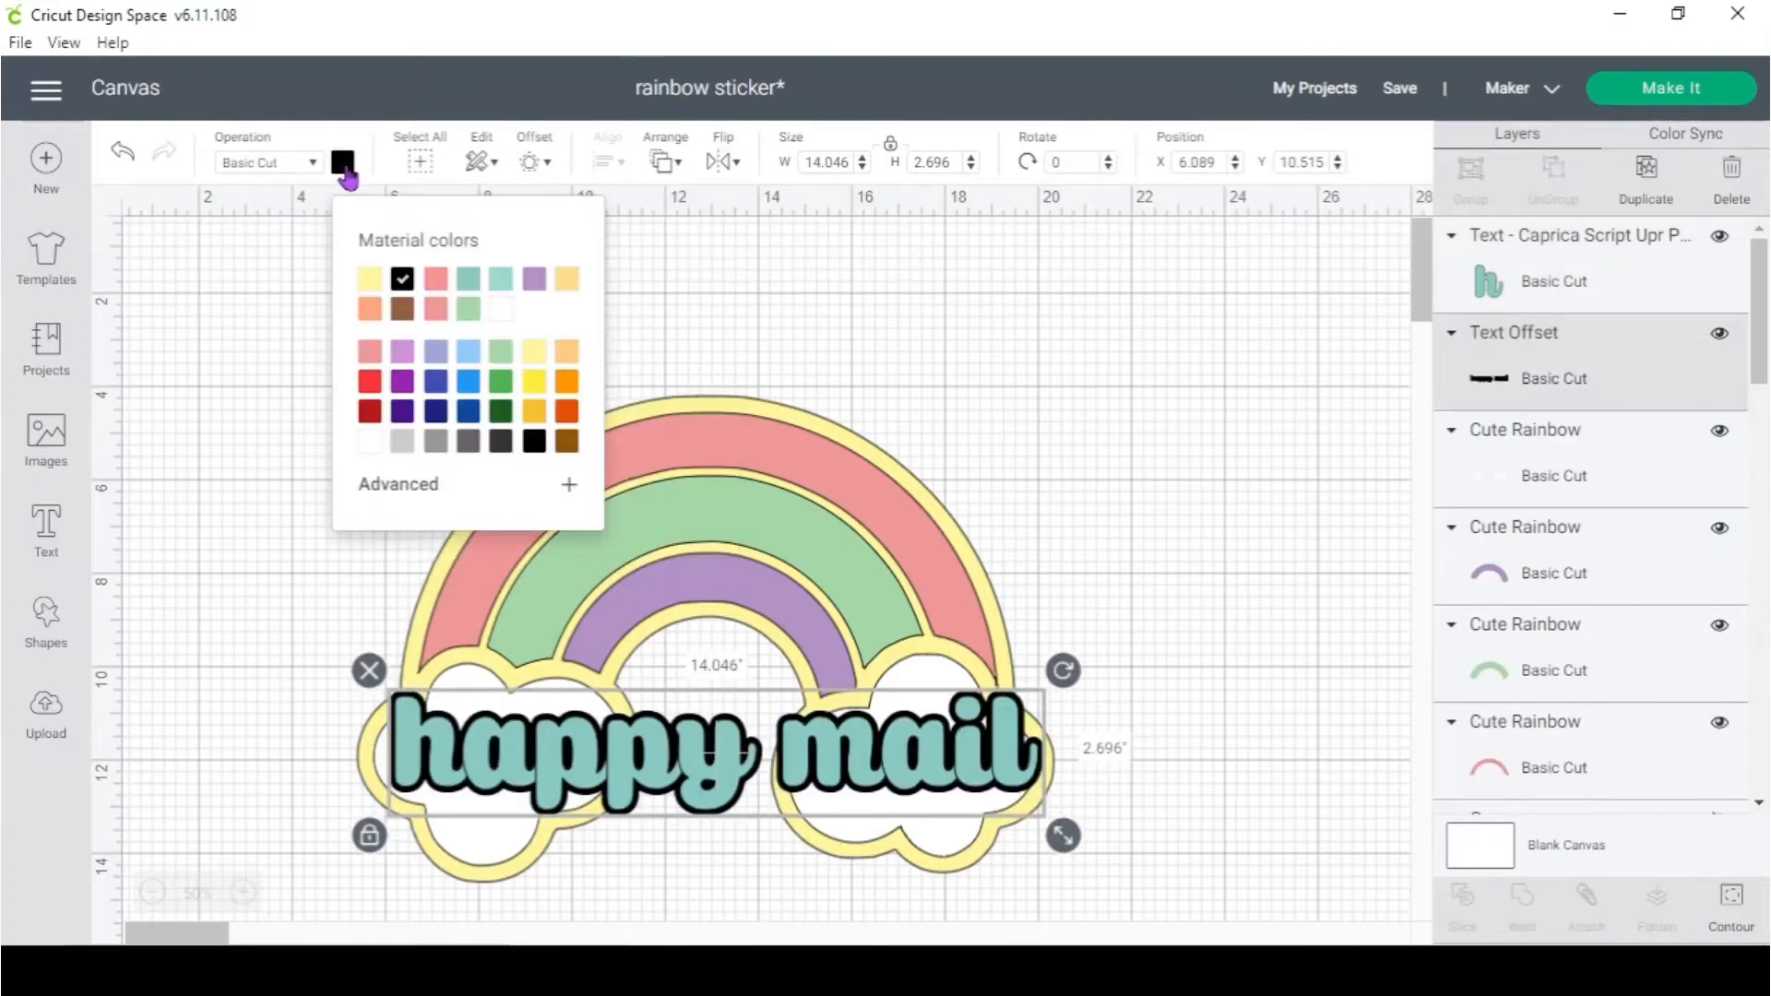
{"action": "left_click", "coordinate": [566, 279]}
Recolour the light yellow rainbow silhouette behind the bands to a custom pale blue
{"action": "left_click", "coordinate": [865, 467]}
{"action": "left_click", "coordinate": [872, 452]}
{"action": "left_click", "coordinate": [343, 162]}
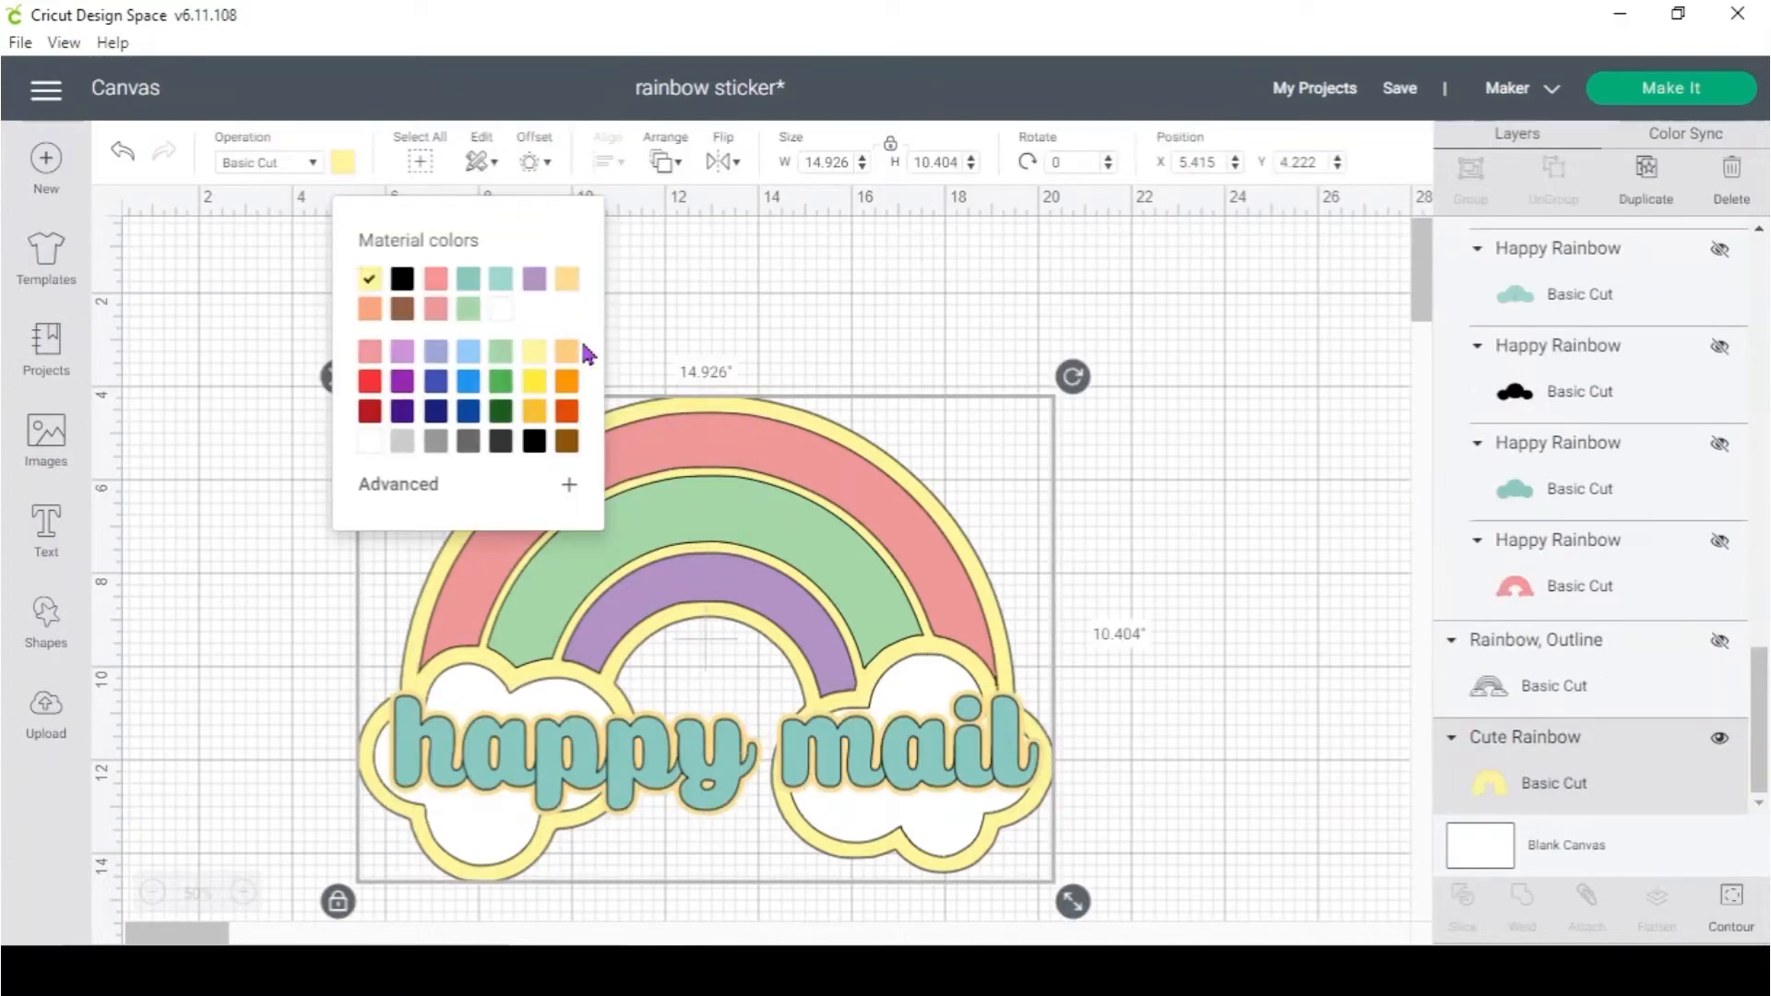
{"action": "left_click", "coordinate": [569, 352]}
{"action": "left_click", "coordinate": [467, 357]}
{"action": "left_click", "coordinate": [415, 486]}
{"action": "mouse_move", "coordinate": [450, 510]}
{"action": "left_mouse_down"}
{"action": "mouse_move", "coordinate": [413, 514]}
{"action": "mouse_move", "coordinate": [427, 505]}
{"action": "left_mouse_up"}
{"action": "left_click", "coordinate": [1028, 553]}
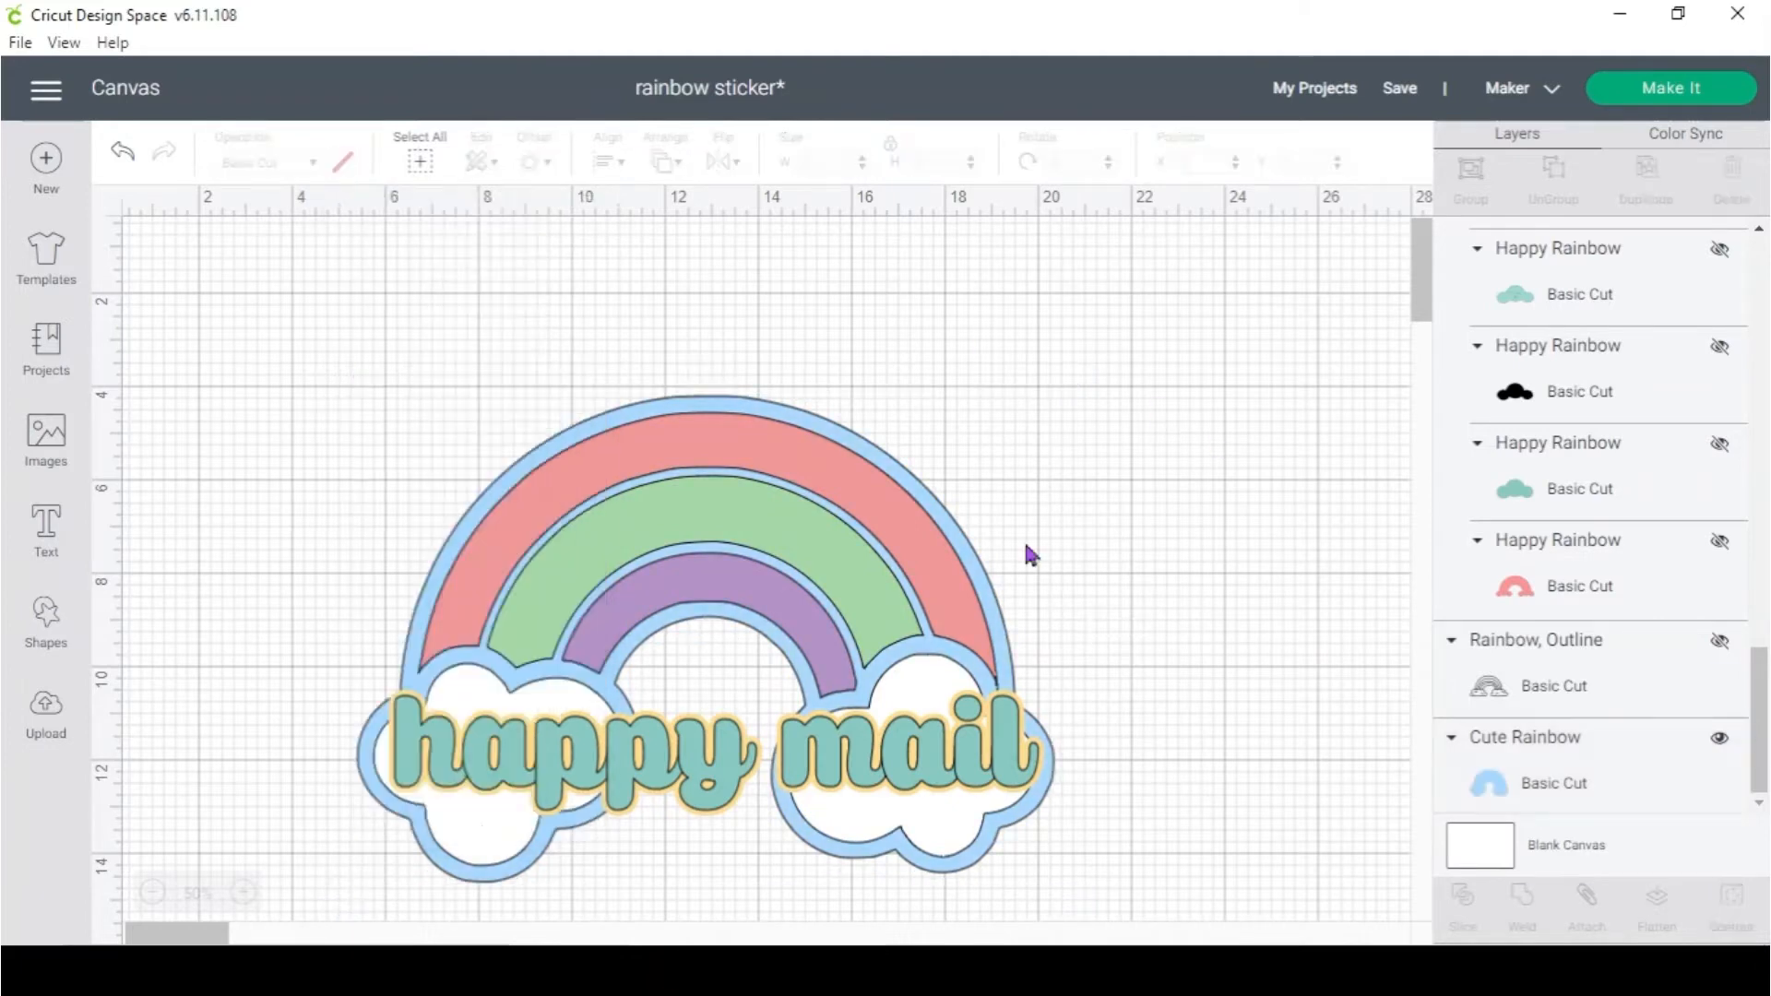
Recolour the offset behind the "happy mail" text purple
{"action": "left_click", "coordinate": [964, 748]}
{"action": "left_click", "coordinate": [342, 162]}
{"action": "left_click", "coordinate": [533, 279]}
{"action": "left_click", "coordinate": [213, 285]}
Recolour the "happy mail" text light yellow
{"action": "left_click", "coordinate": [418, 162]}
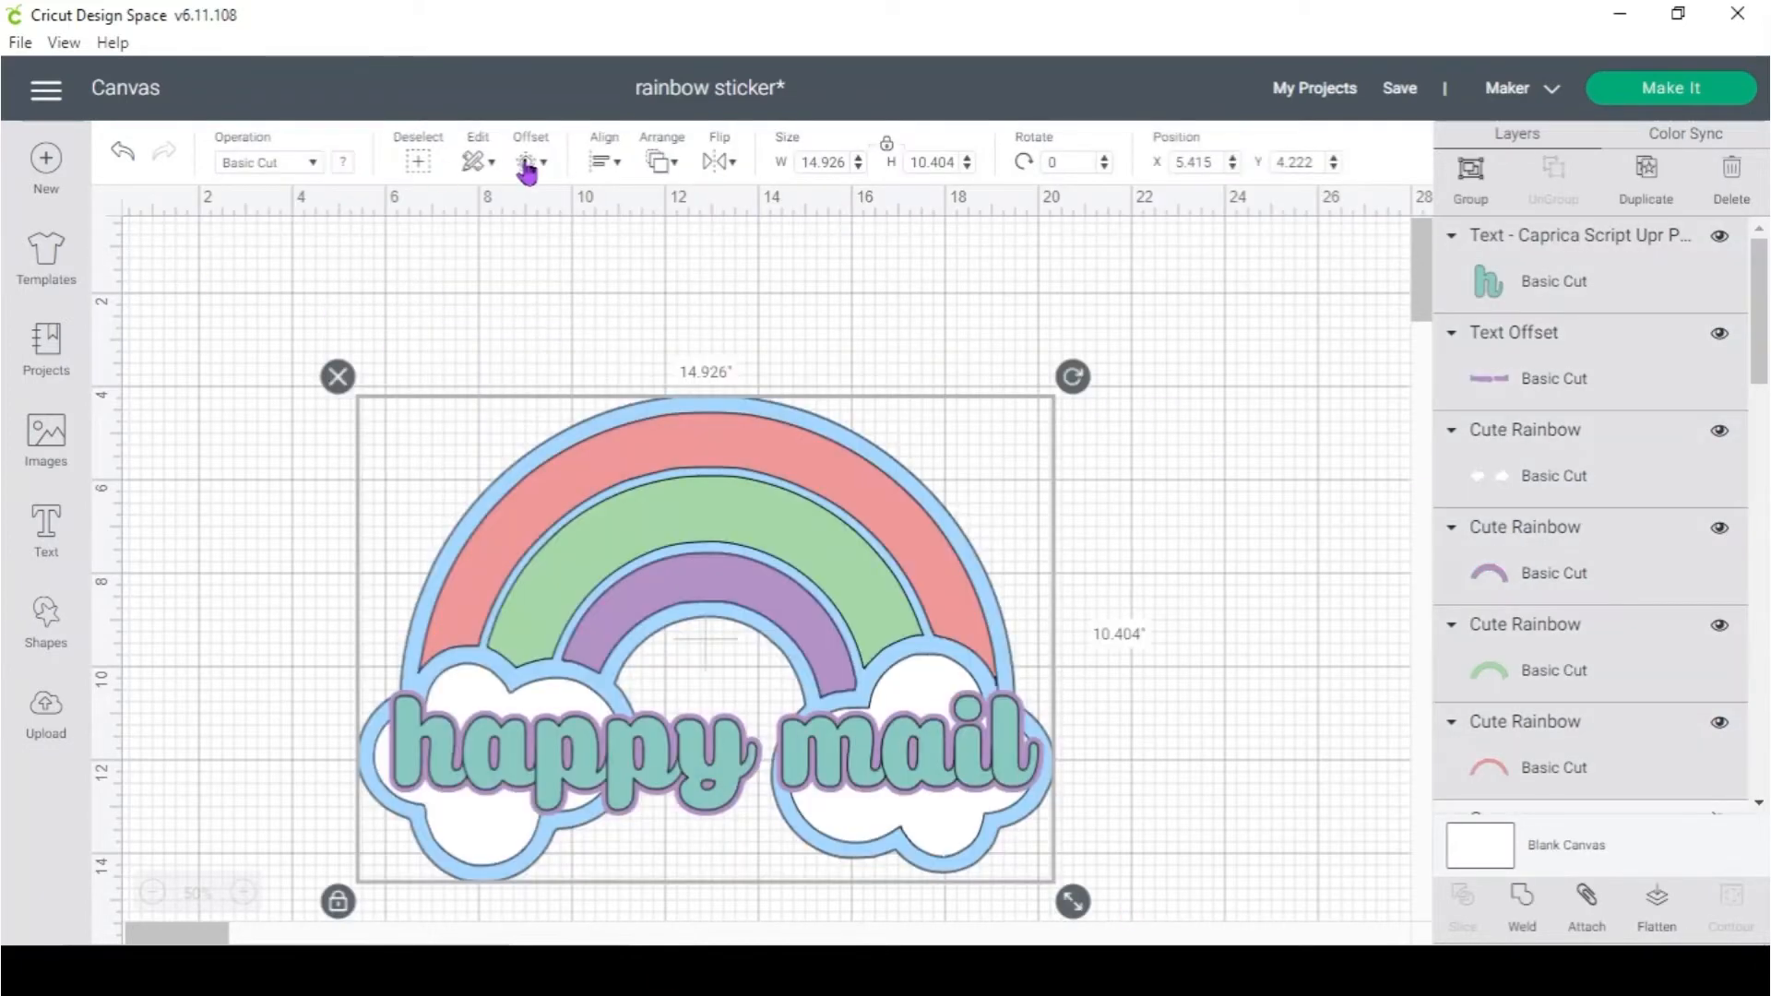
{"action": "left_click", "coordinate": [1203, 639]}
{"action": "left_click", "coordinate": [965, 747]}
{"action": "left_click", "coordinate": [340, 165]}
{"action": "left_click", "coordinate": [401, 357]}
{"action": "left_click", "coordinate": [1159, 441]}
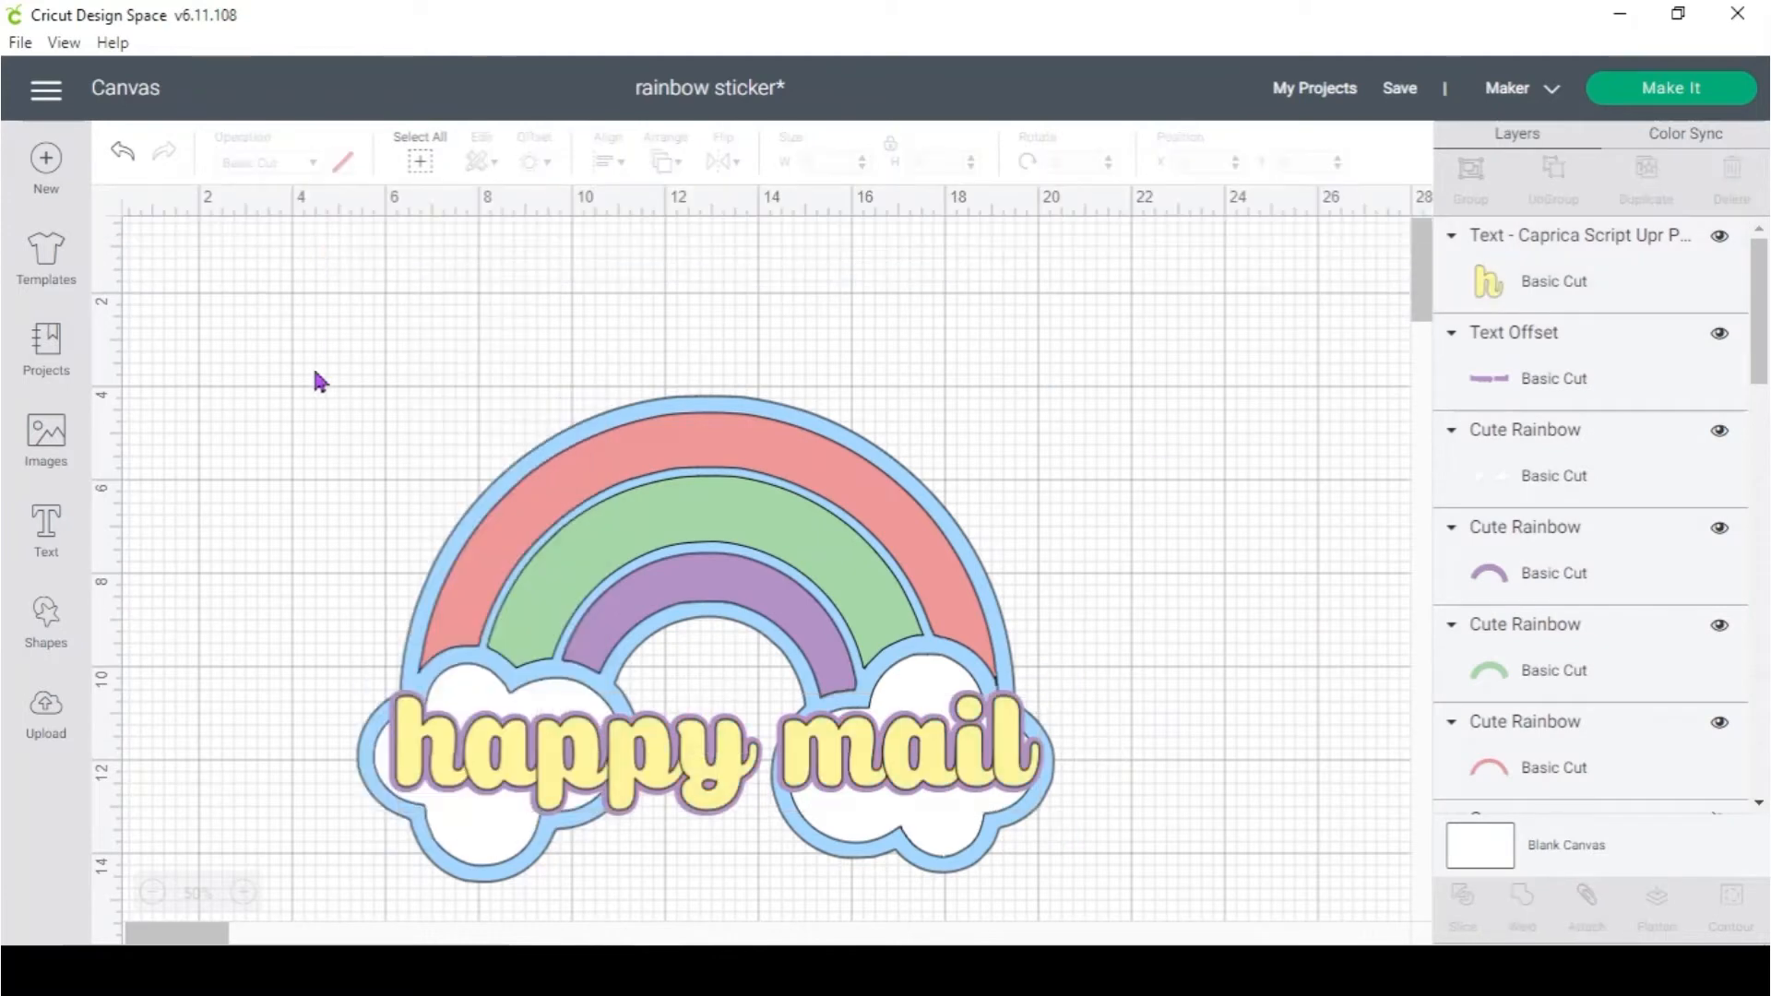
Select the whole rainbow design with its text and add a 0.389 in rounded, welded offset around it
{"action": "left_click_drag", "start_coordinate": [285, 274], "coordinate": [1144, 918]}
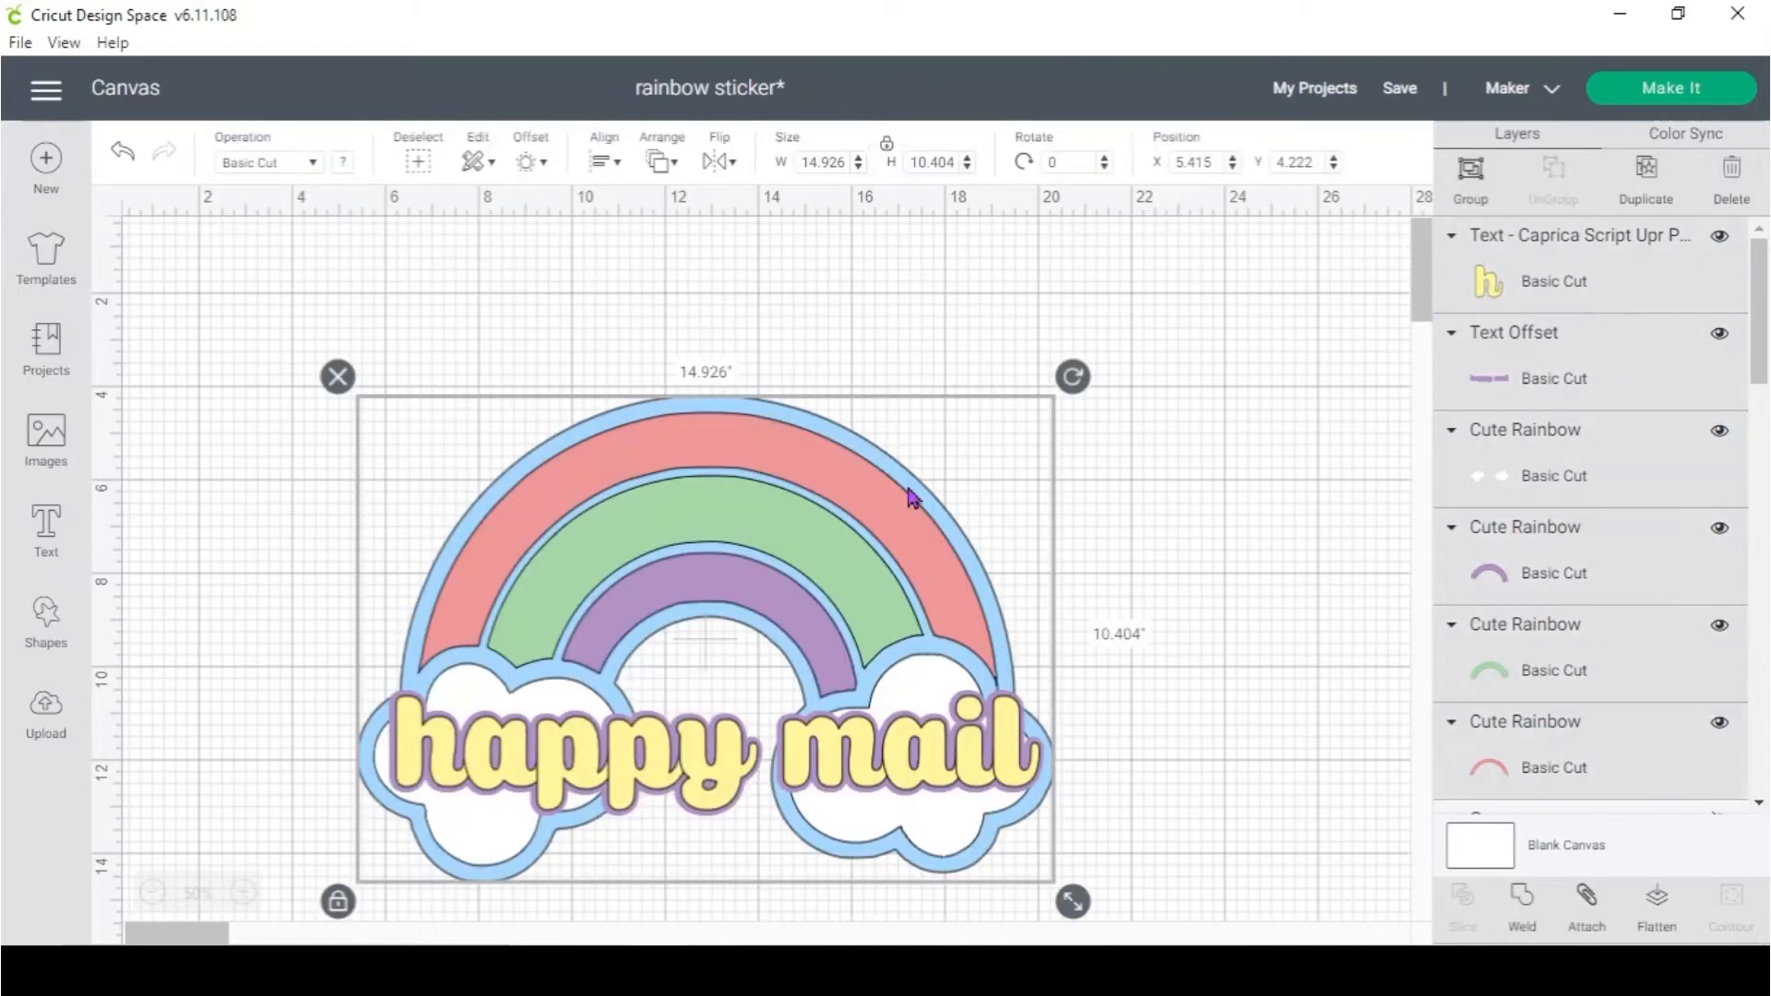
{"action": "left_click", "coordinate": [532, 163]}
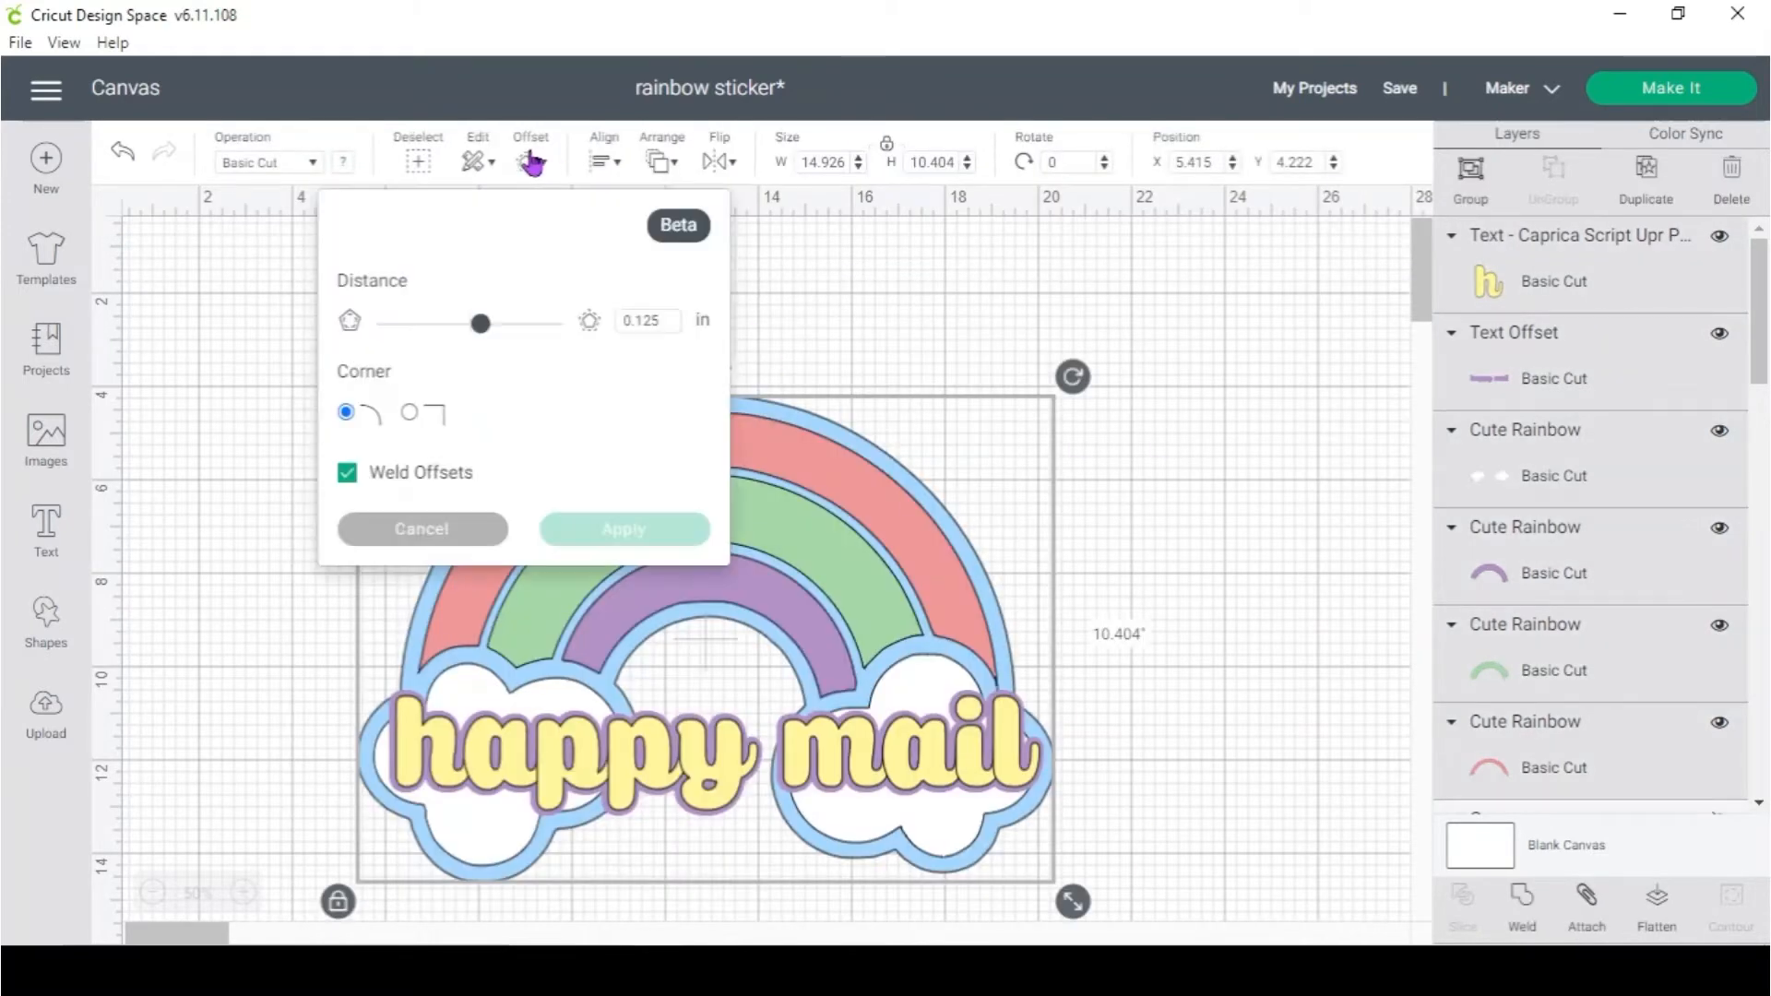
{"action": "left_click_drag", "start_coordinate": [479, 323], "coordinate": [490, 324]}
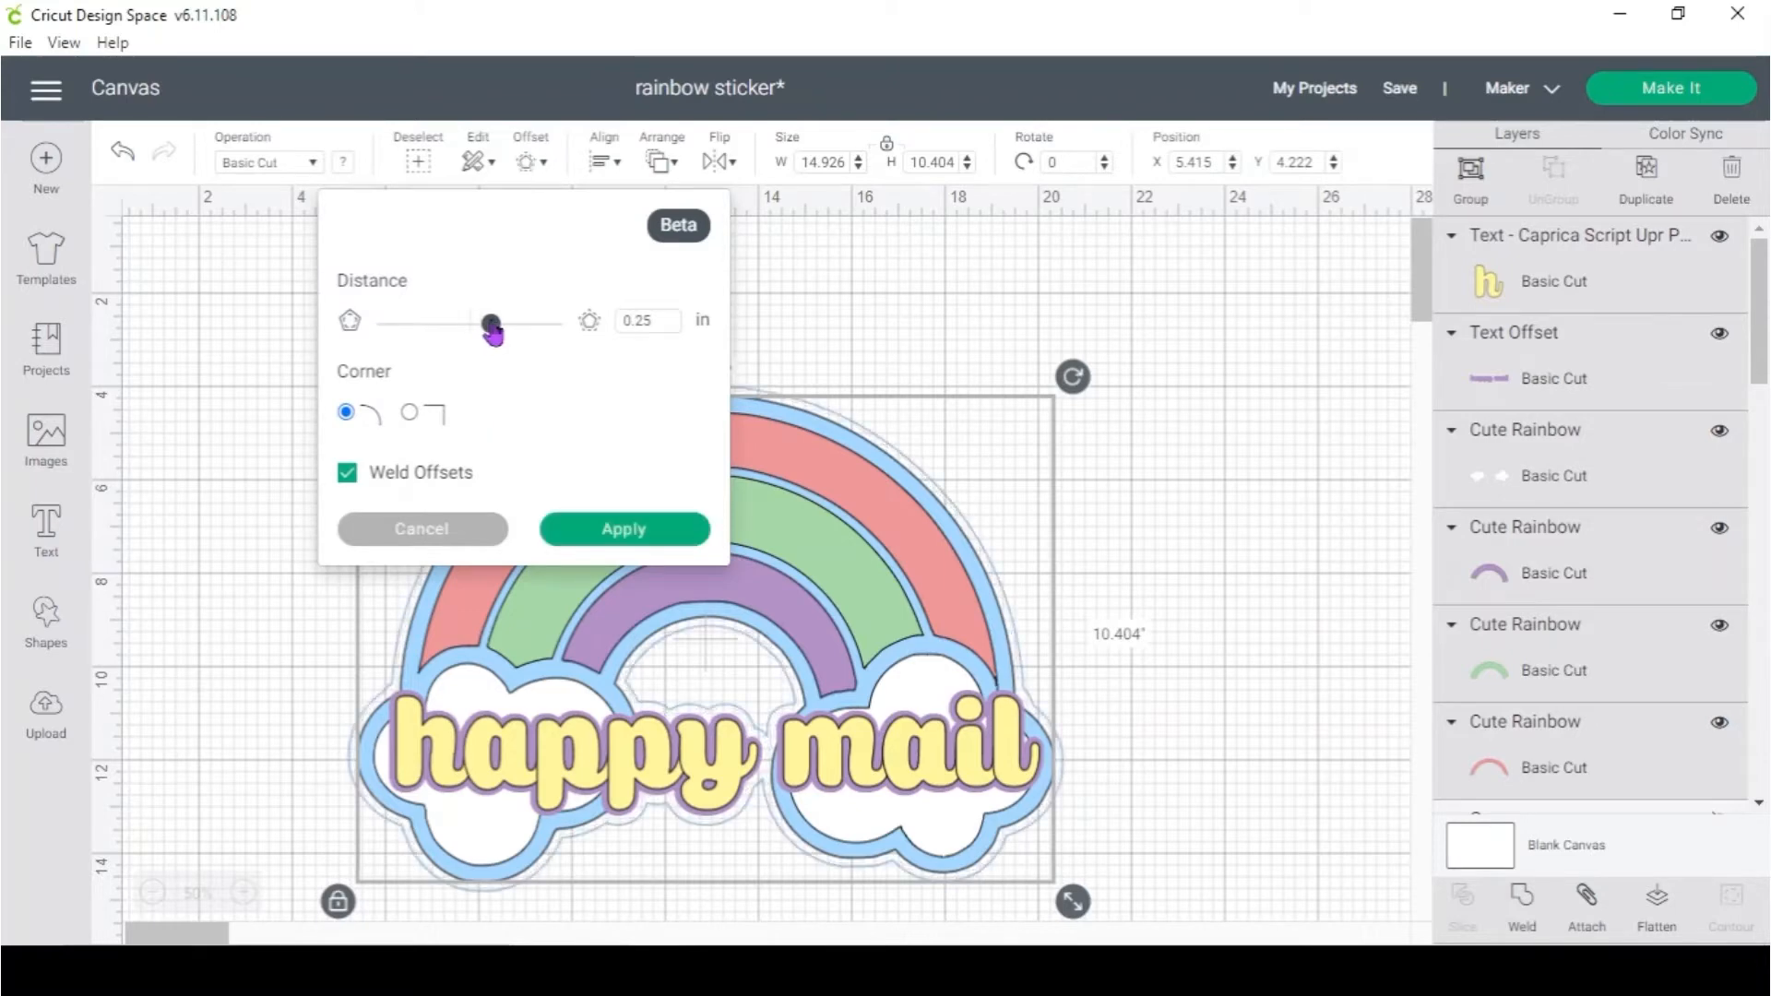
{"action": "left_click_drag", "start_coordinate": [494, 332], "coordinate": [510, 331]}
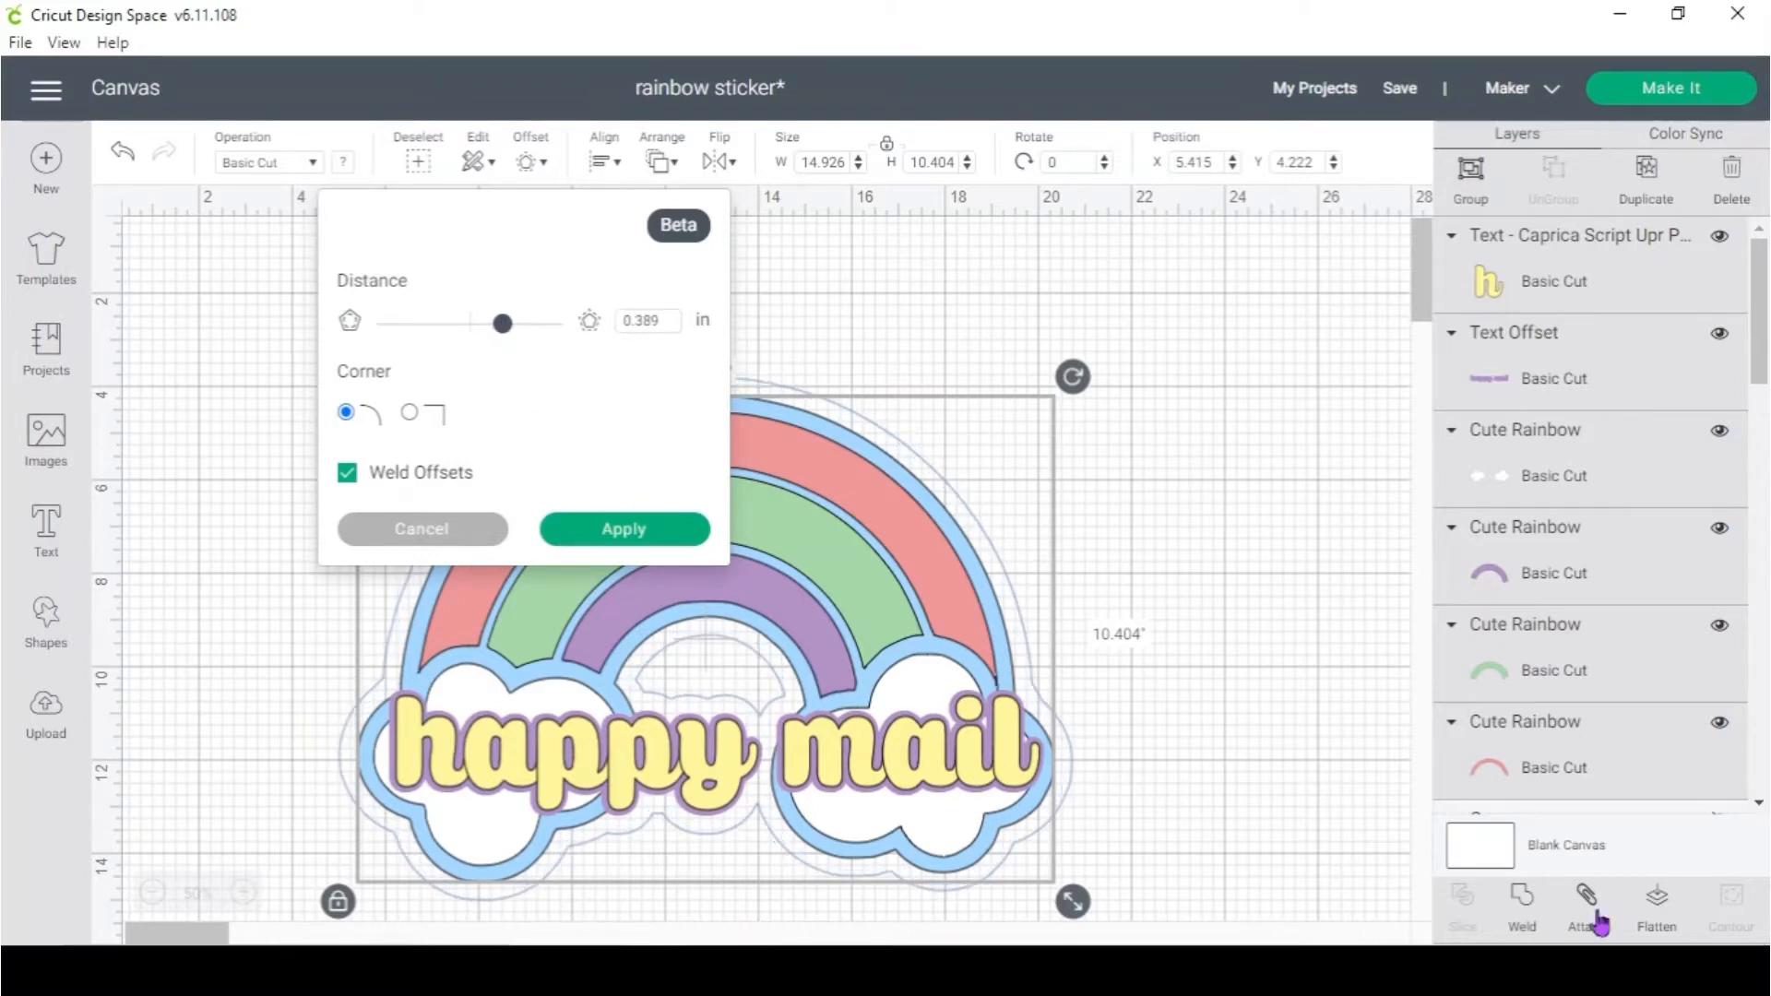
{"action": "left_click", "coordinate": [605, 533]}
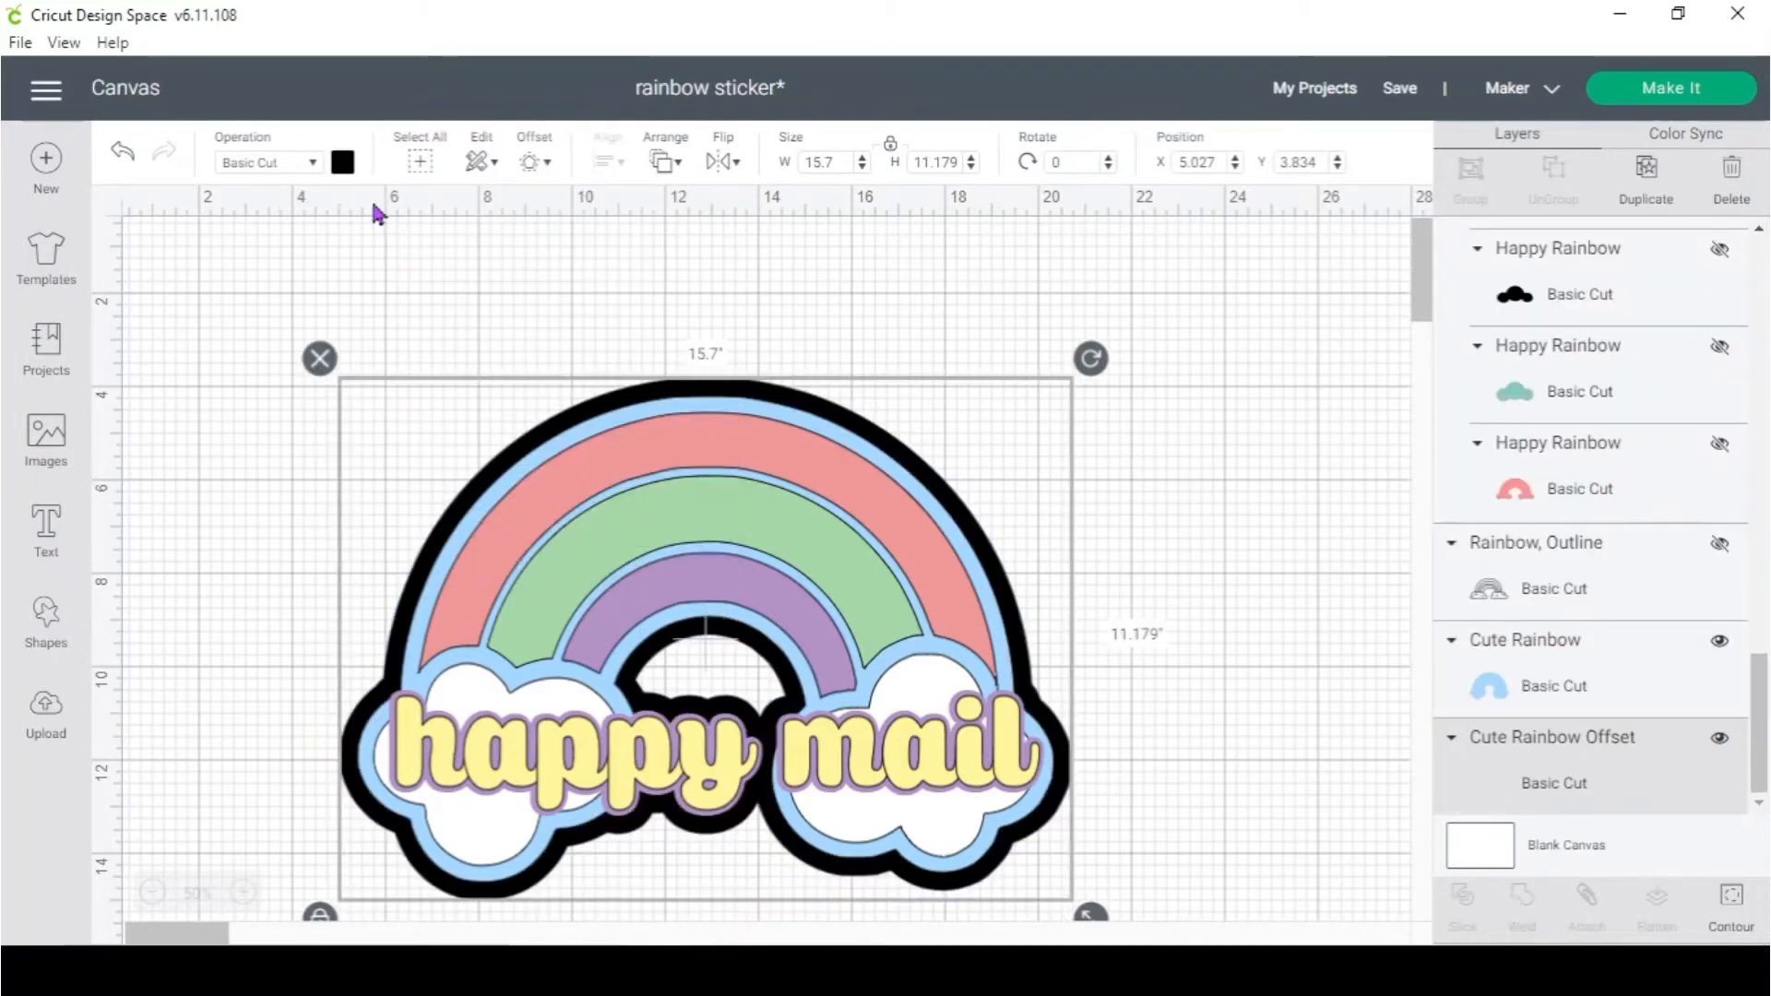
Recolour the outer offset around the rainbow design white
{"action": "left_click", "coordinate": [343, 163]}
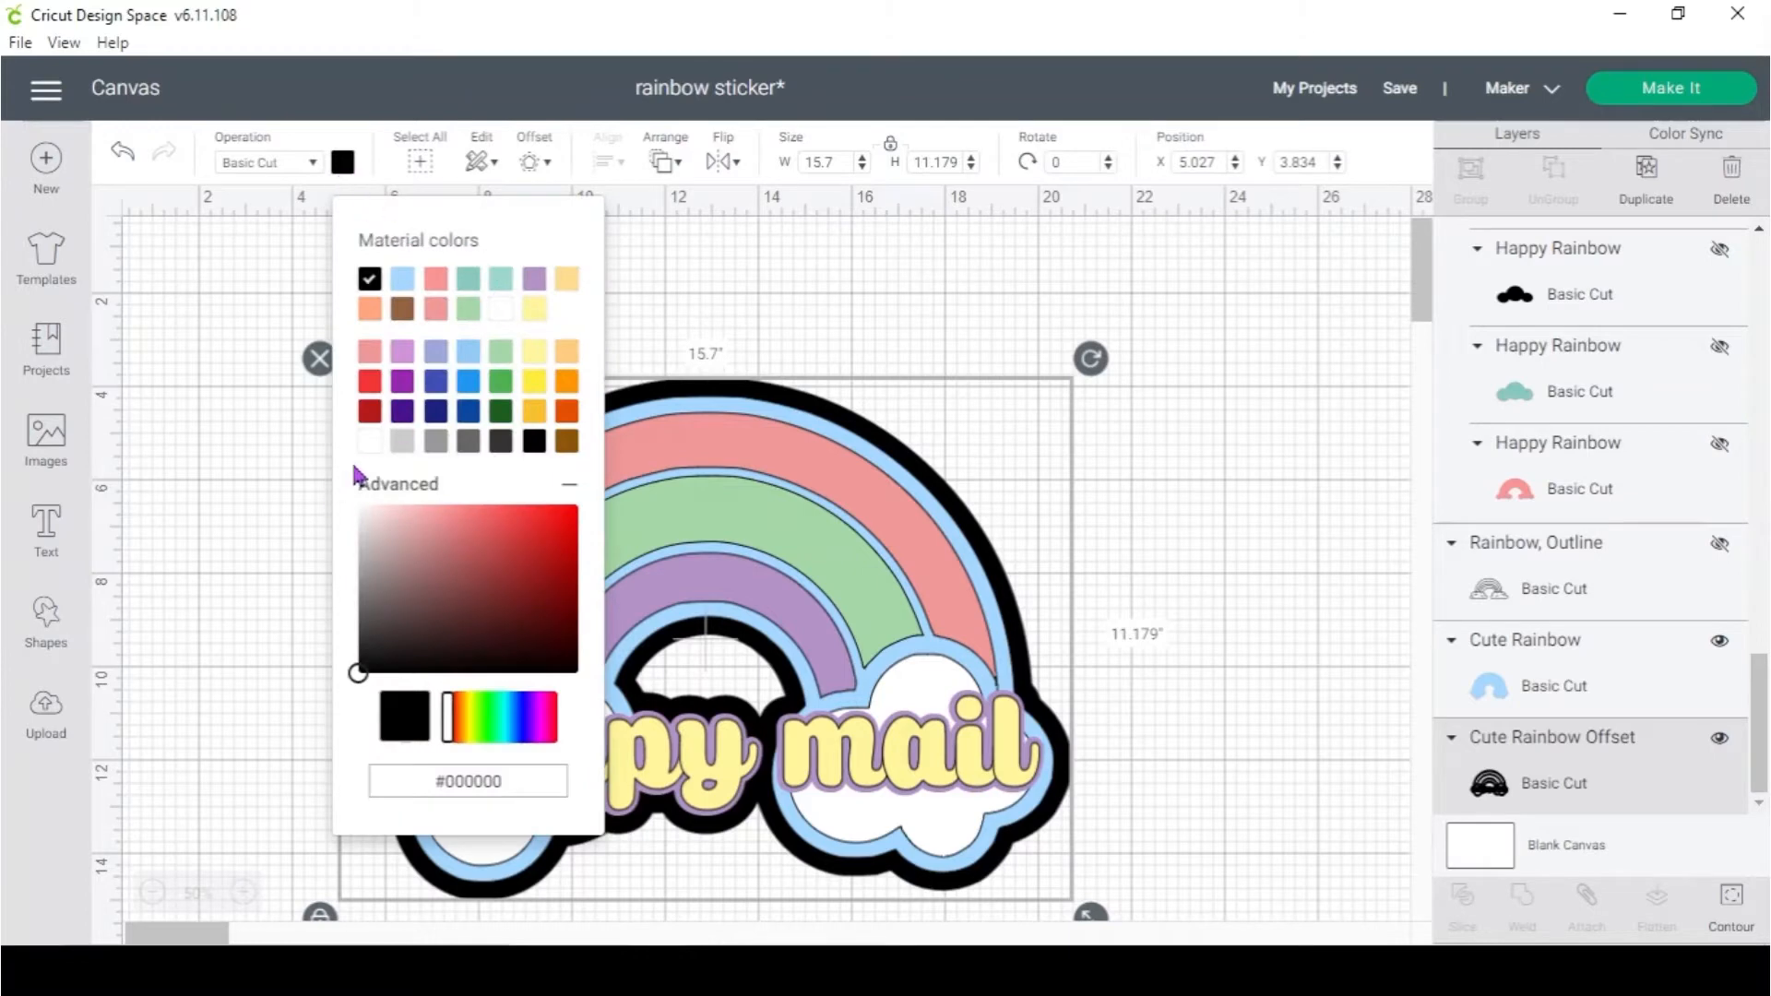
{"action": "left_click", "coordinate": [370, 442]}
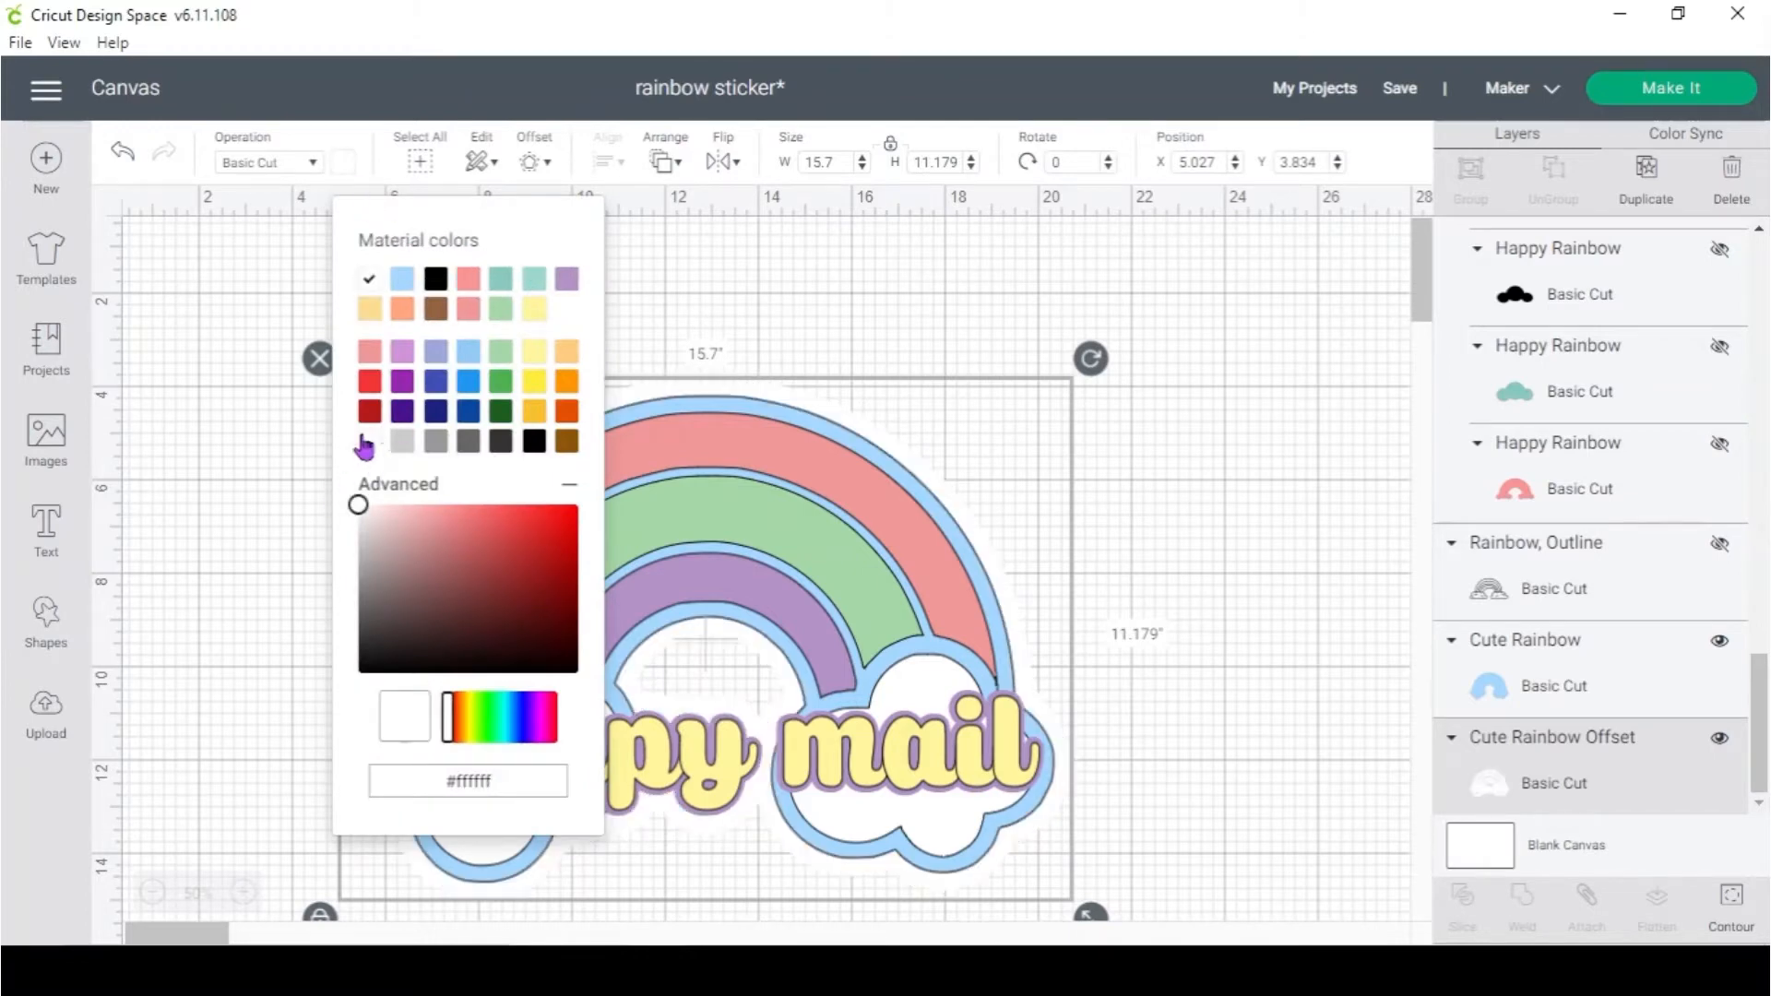
{"action": "left_click", "coordinate": [170, 257]}
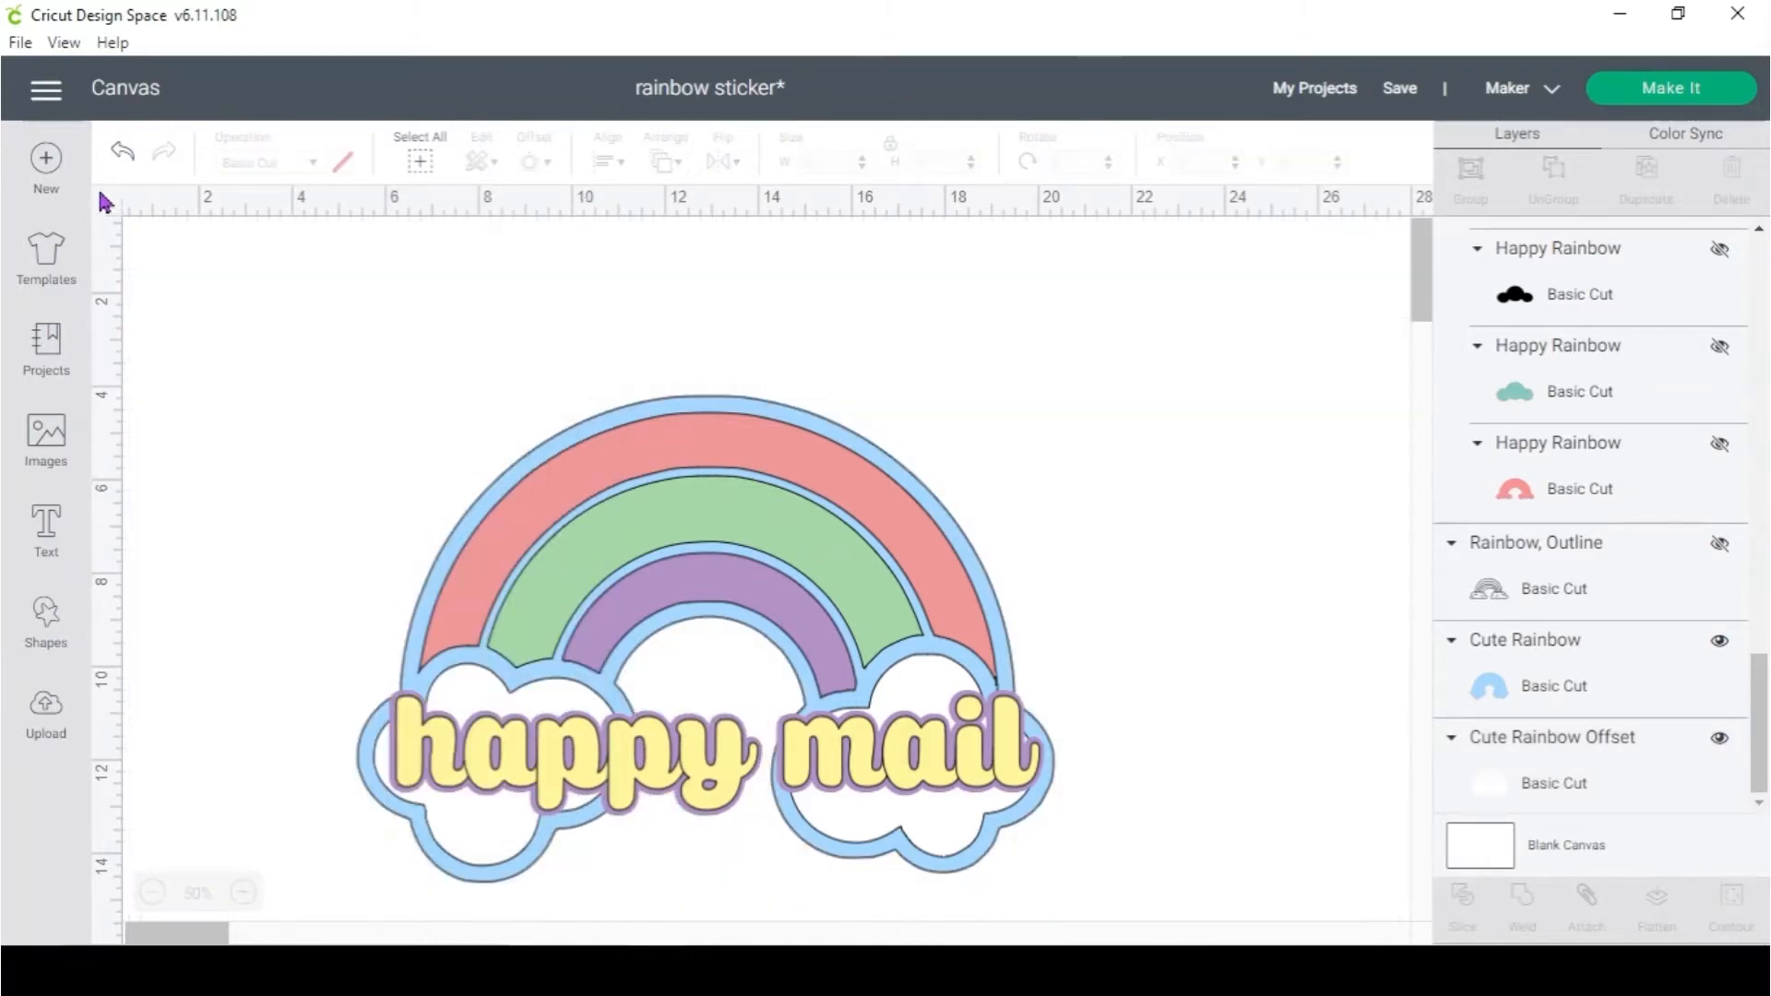
Set the blank canvas background colour to black
{"action": "left_click", "coordinate": [1643, 853]}
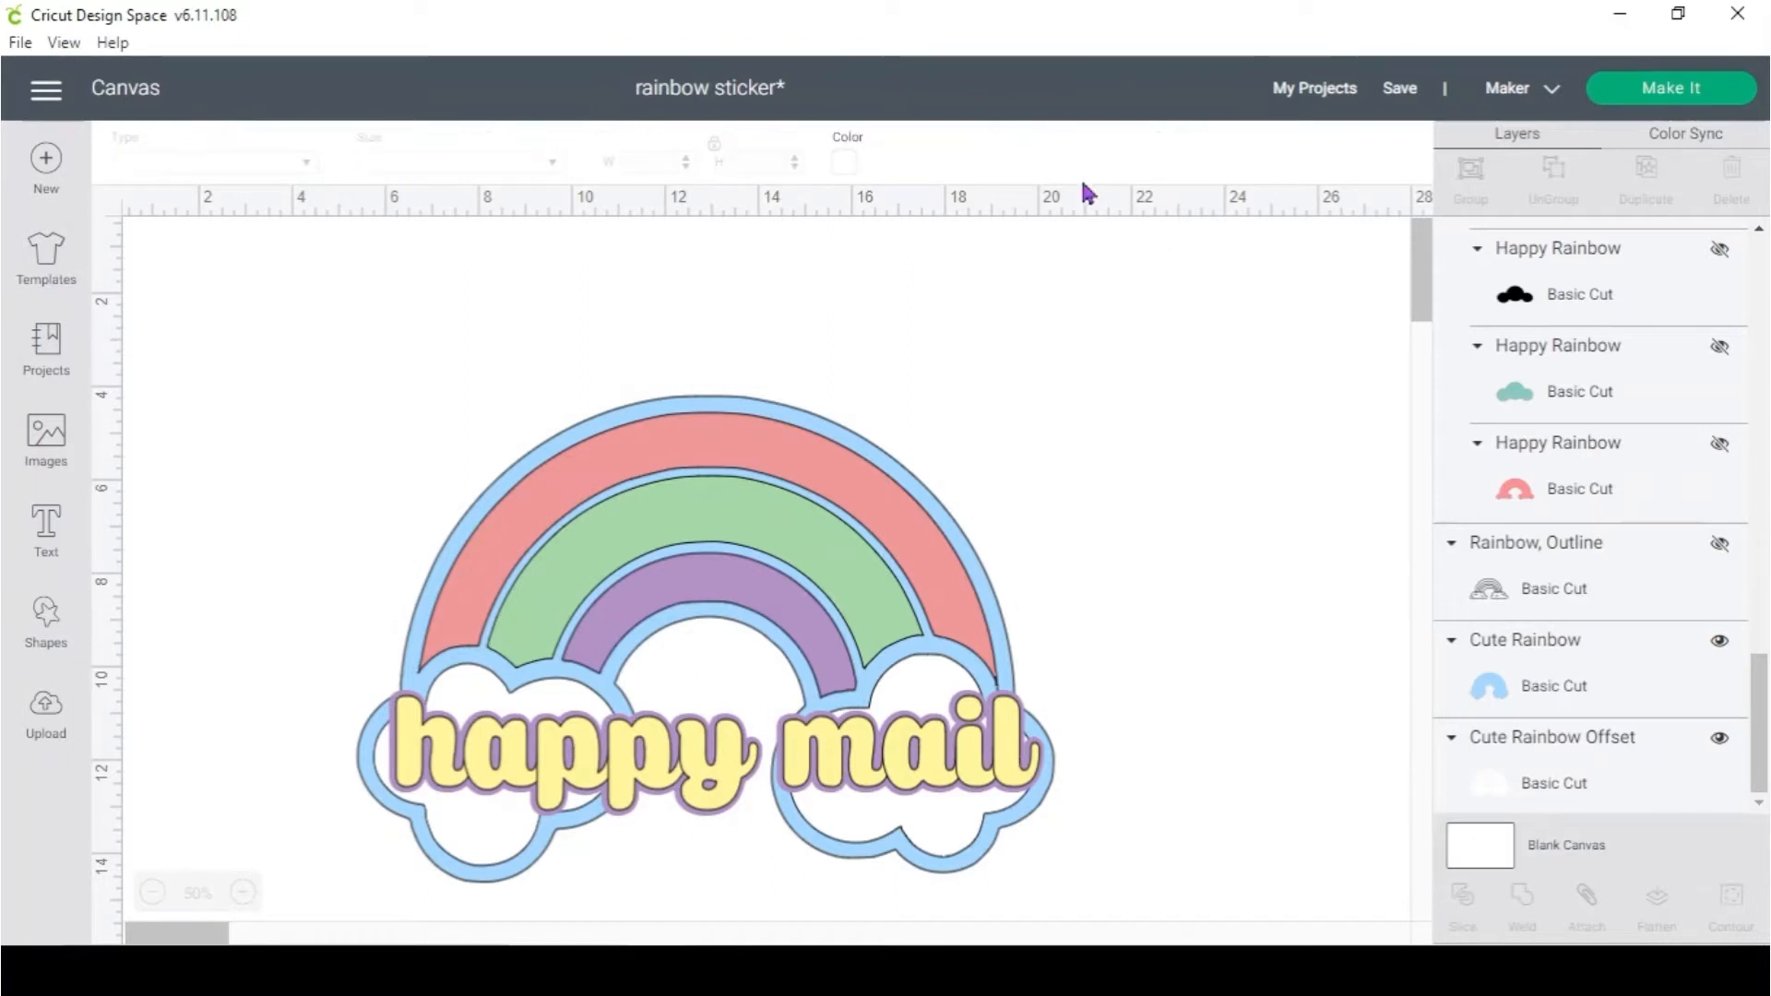
{"action": "left_click", "coordinate": [847, 165]}
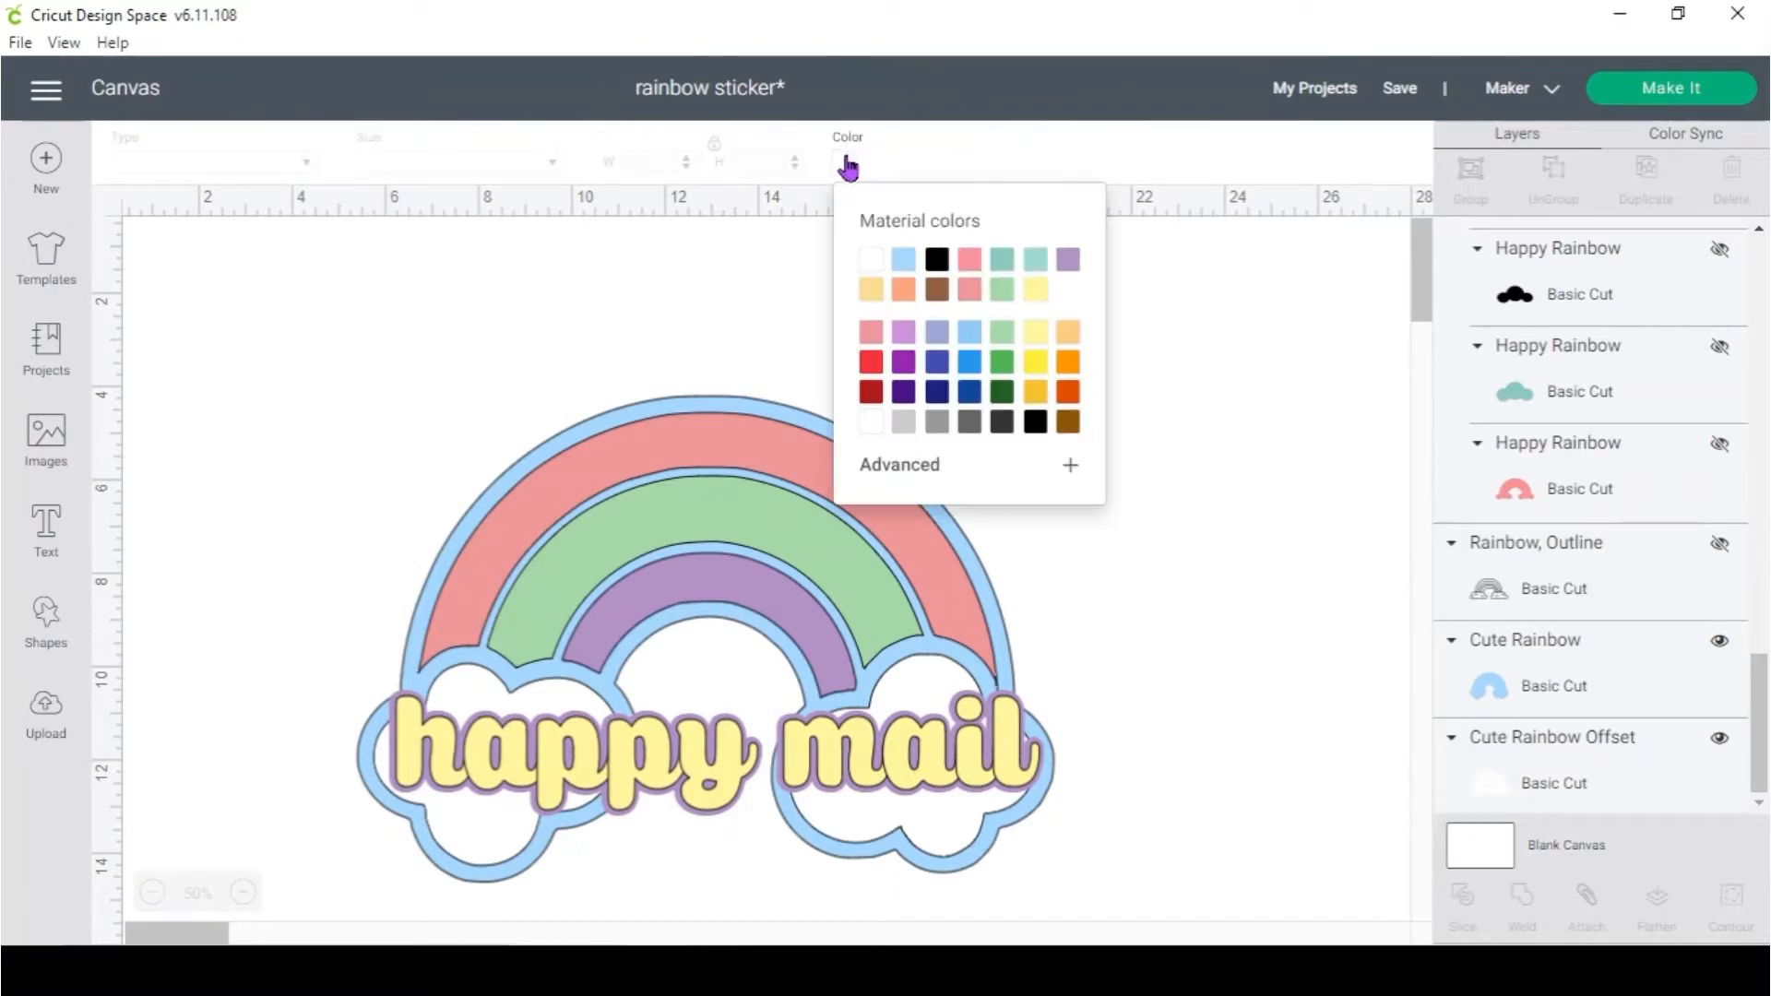
{"action": "left_click", "coordinate": [1035, 426]}
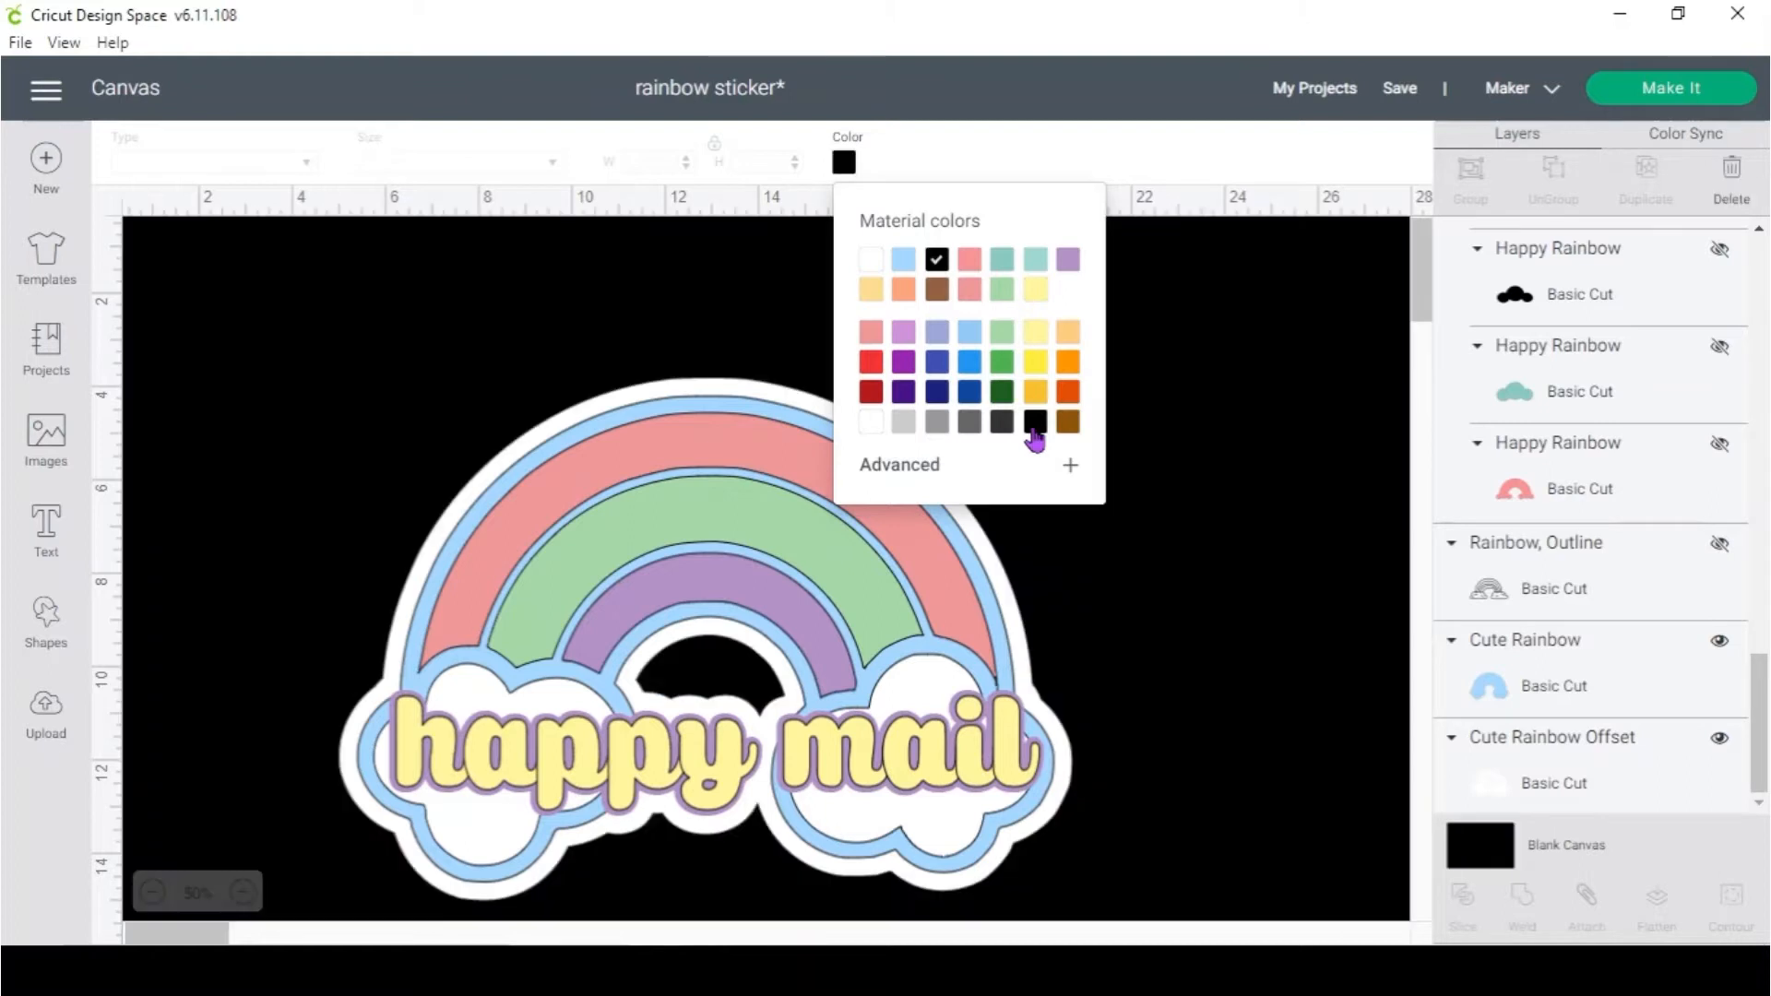
{"action": "left_click", "coordinate": [1283, 403]}
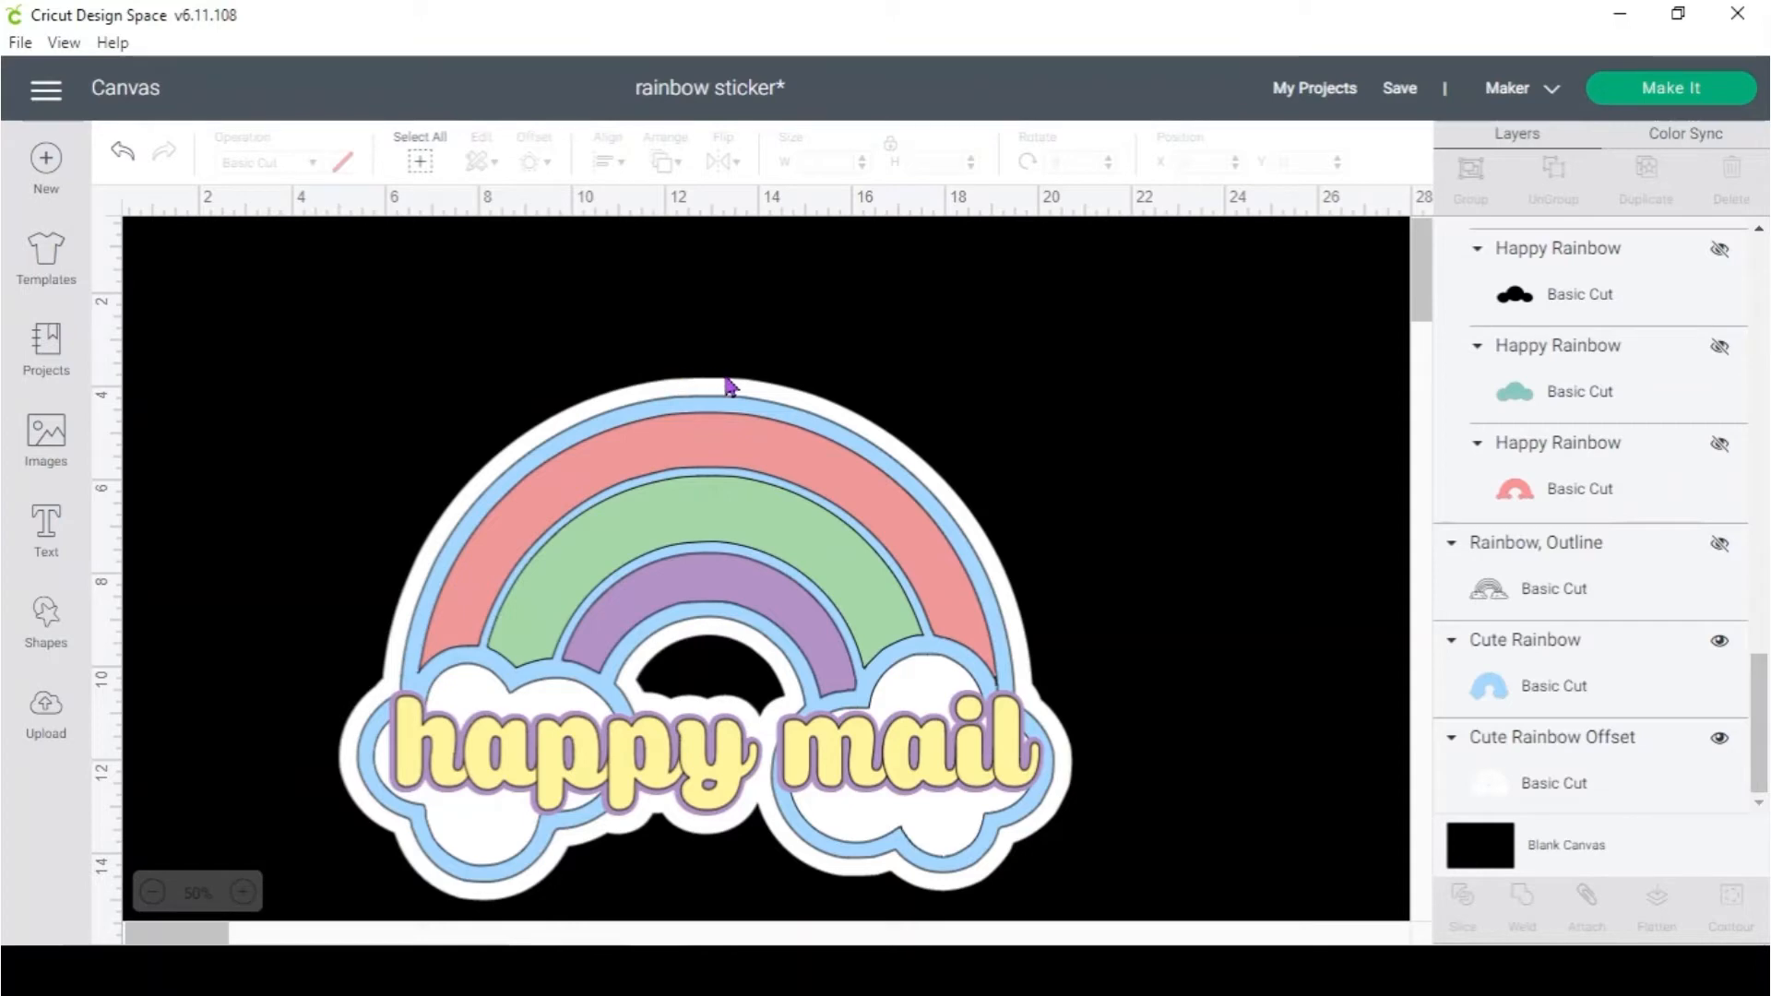
Hide all contours of the white outer offset so its inner cut-outs are filled
{"action": "left_click", "coordinate": [732, 387]}
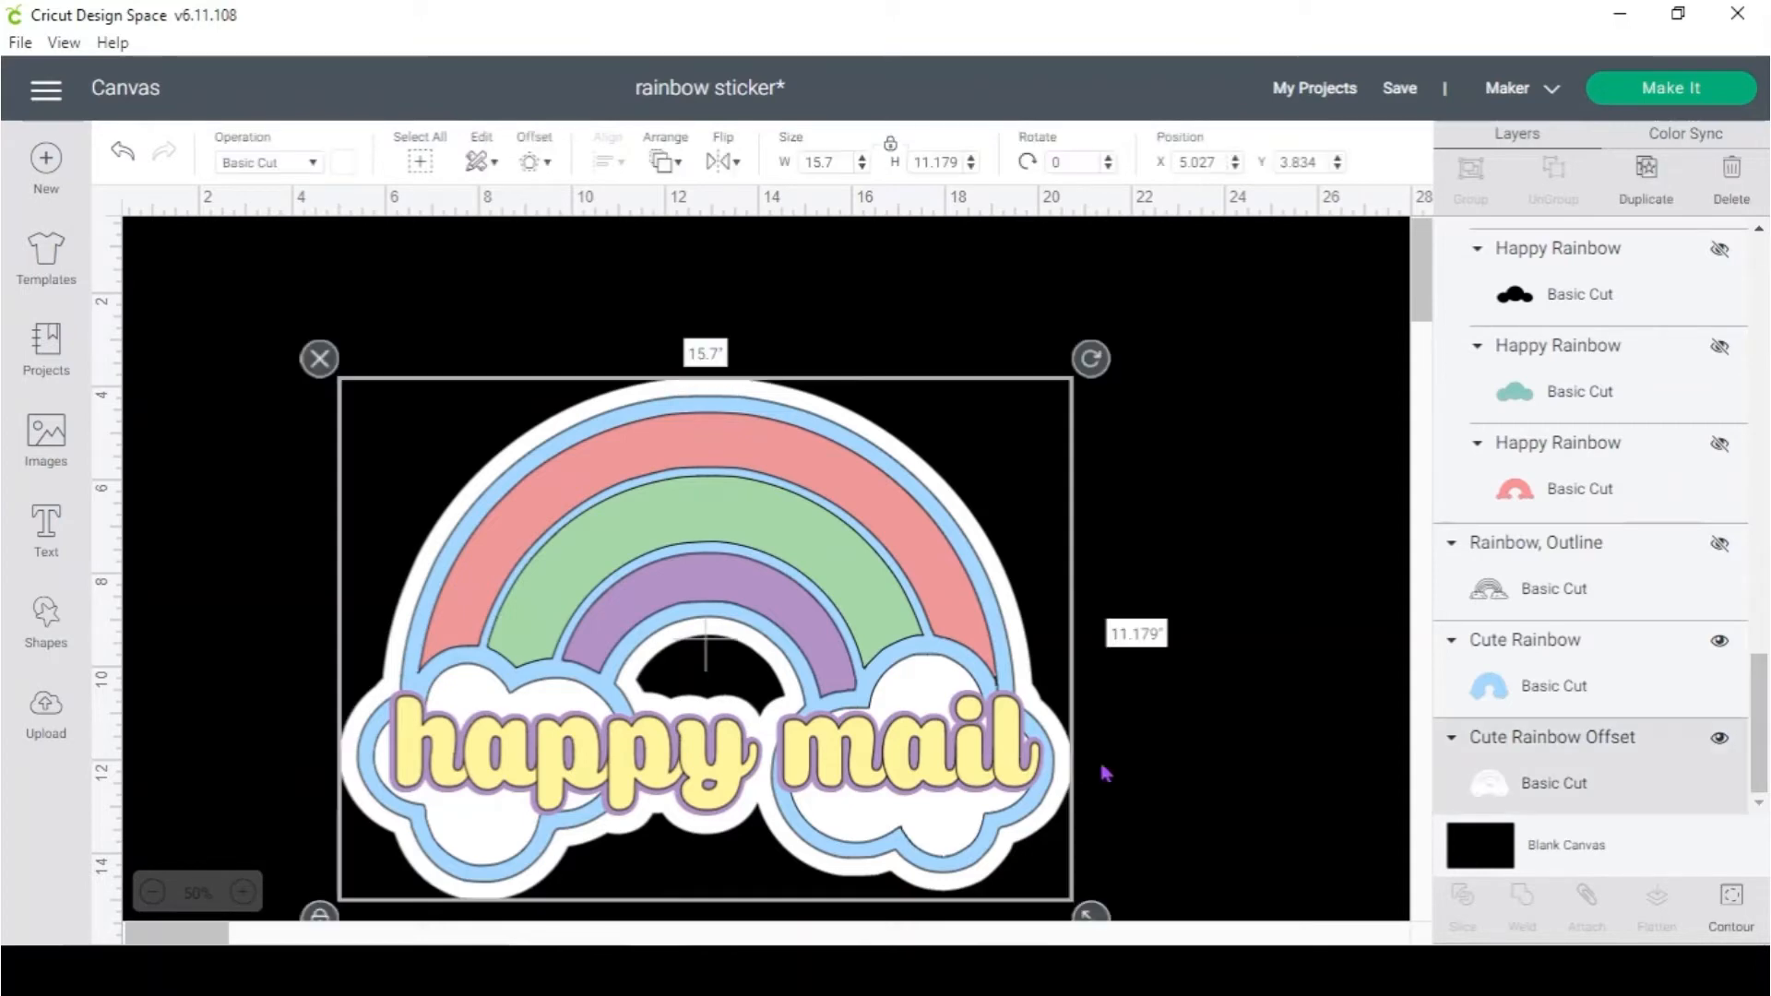
{"action": "left_click", "coordinate": [1737, 911]}
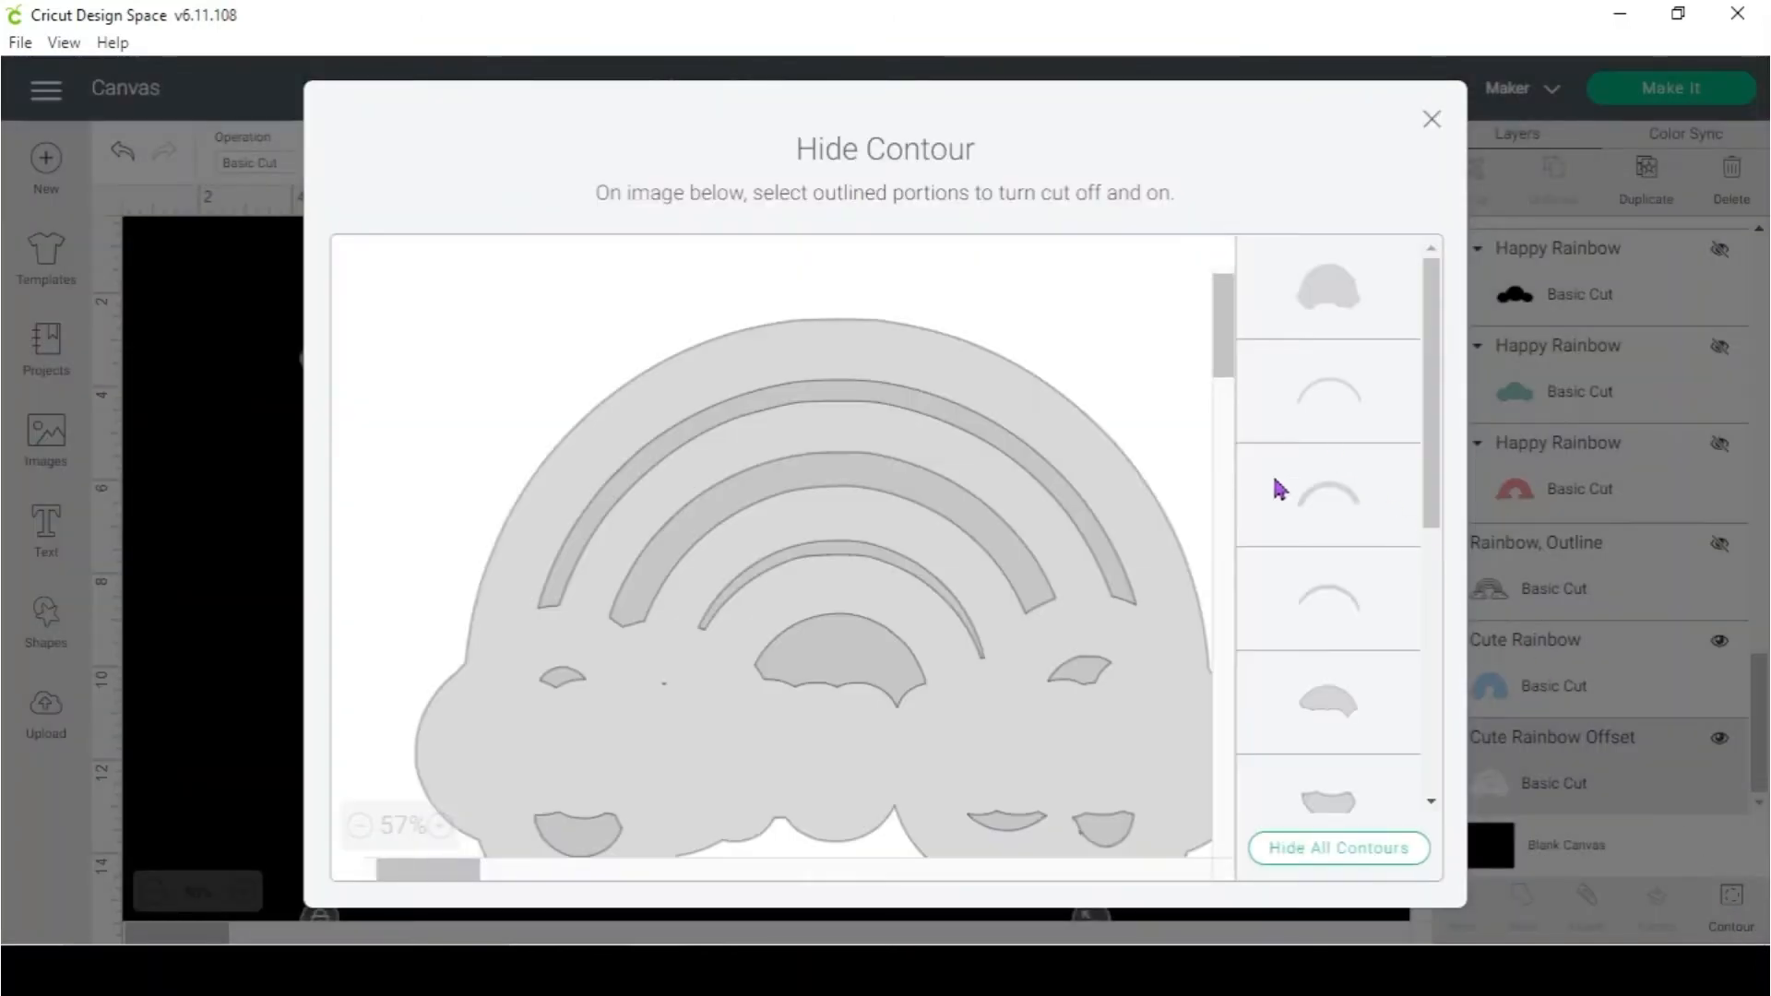
{"action": "left_click", "coordinate": [842, 653]}
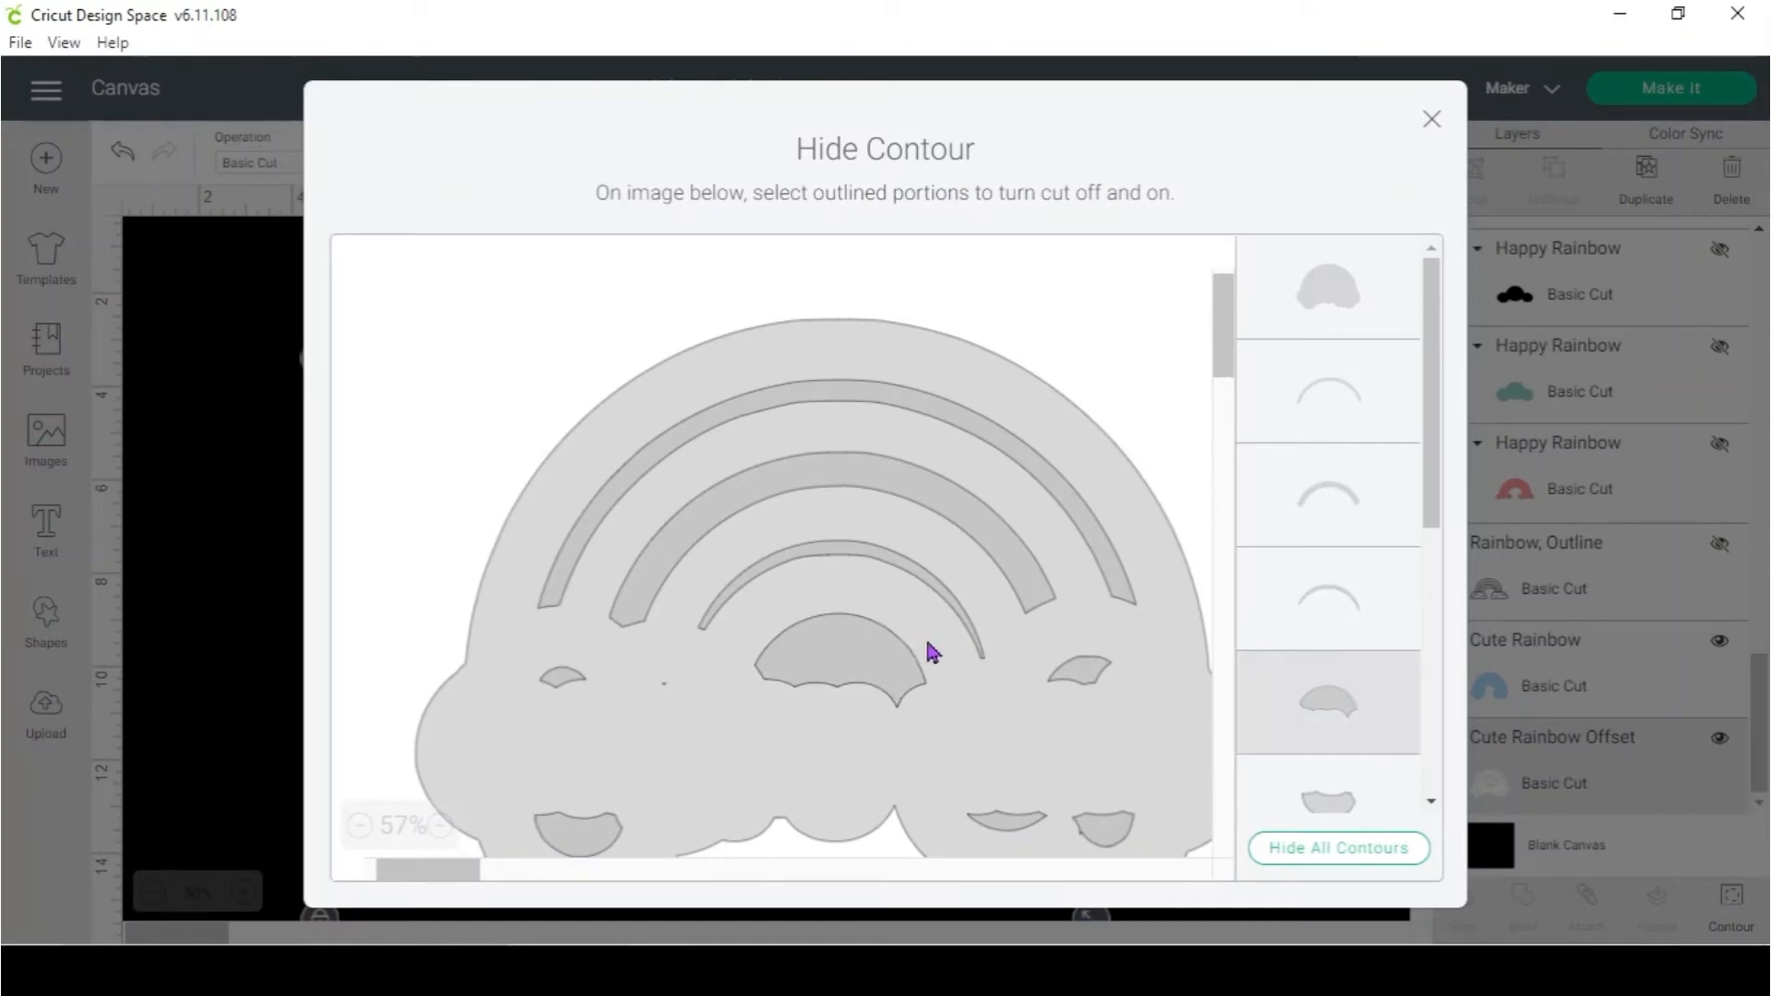
{"action": "left_click", "coordinate": [1398, 849]}
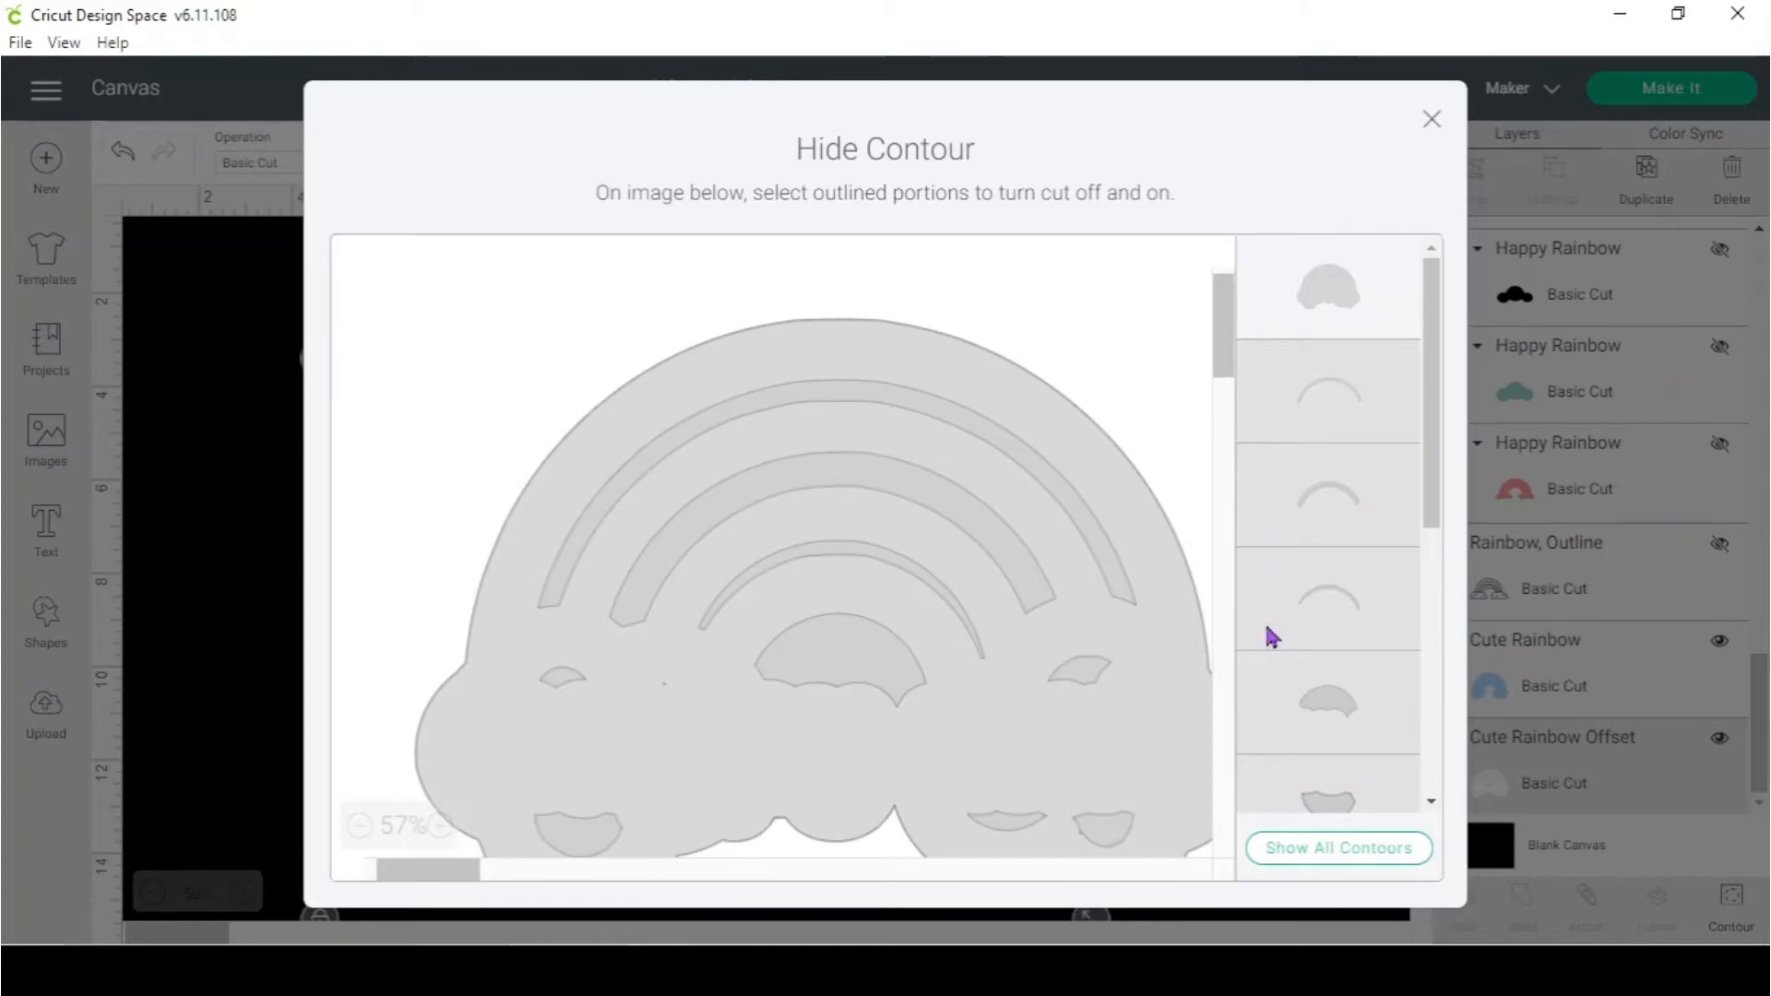
{"action": "left_click", "coordinate": [1431, 120]}
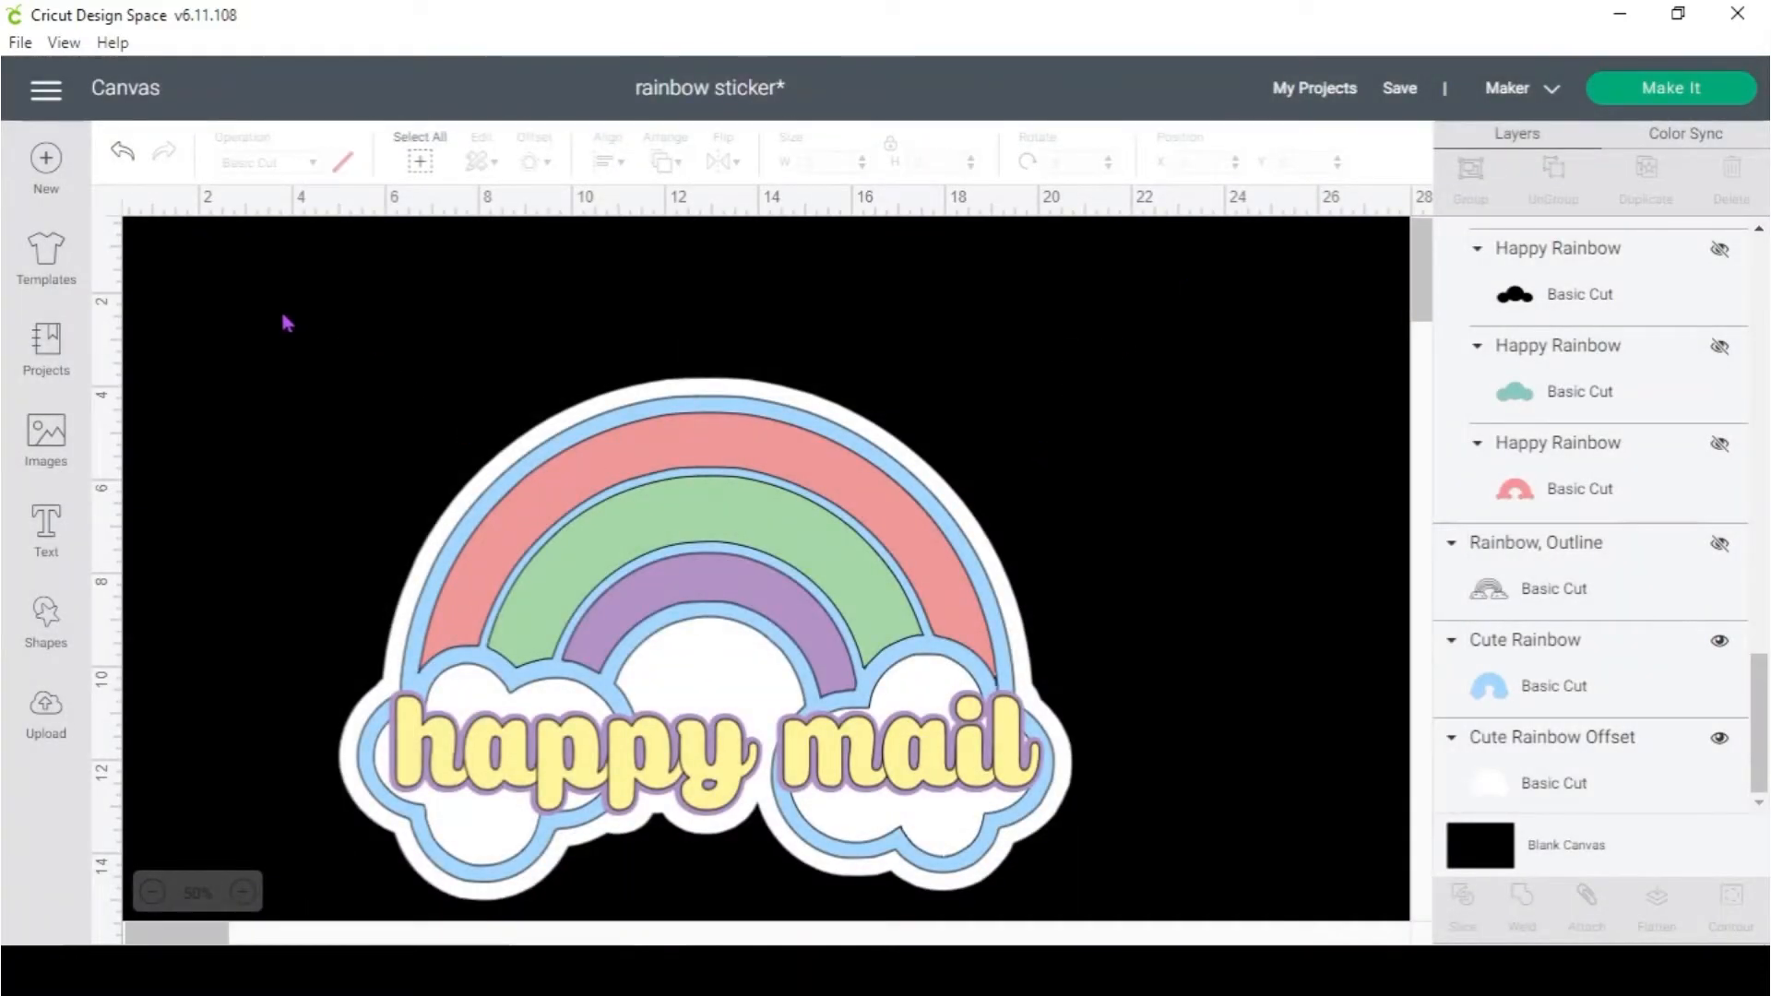
Try flattening the whole sticker design into a single printable layer
{"action": "left_click_drag", "start_coordinate": [284, 314], "coordinate": [1117, 923]}
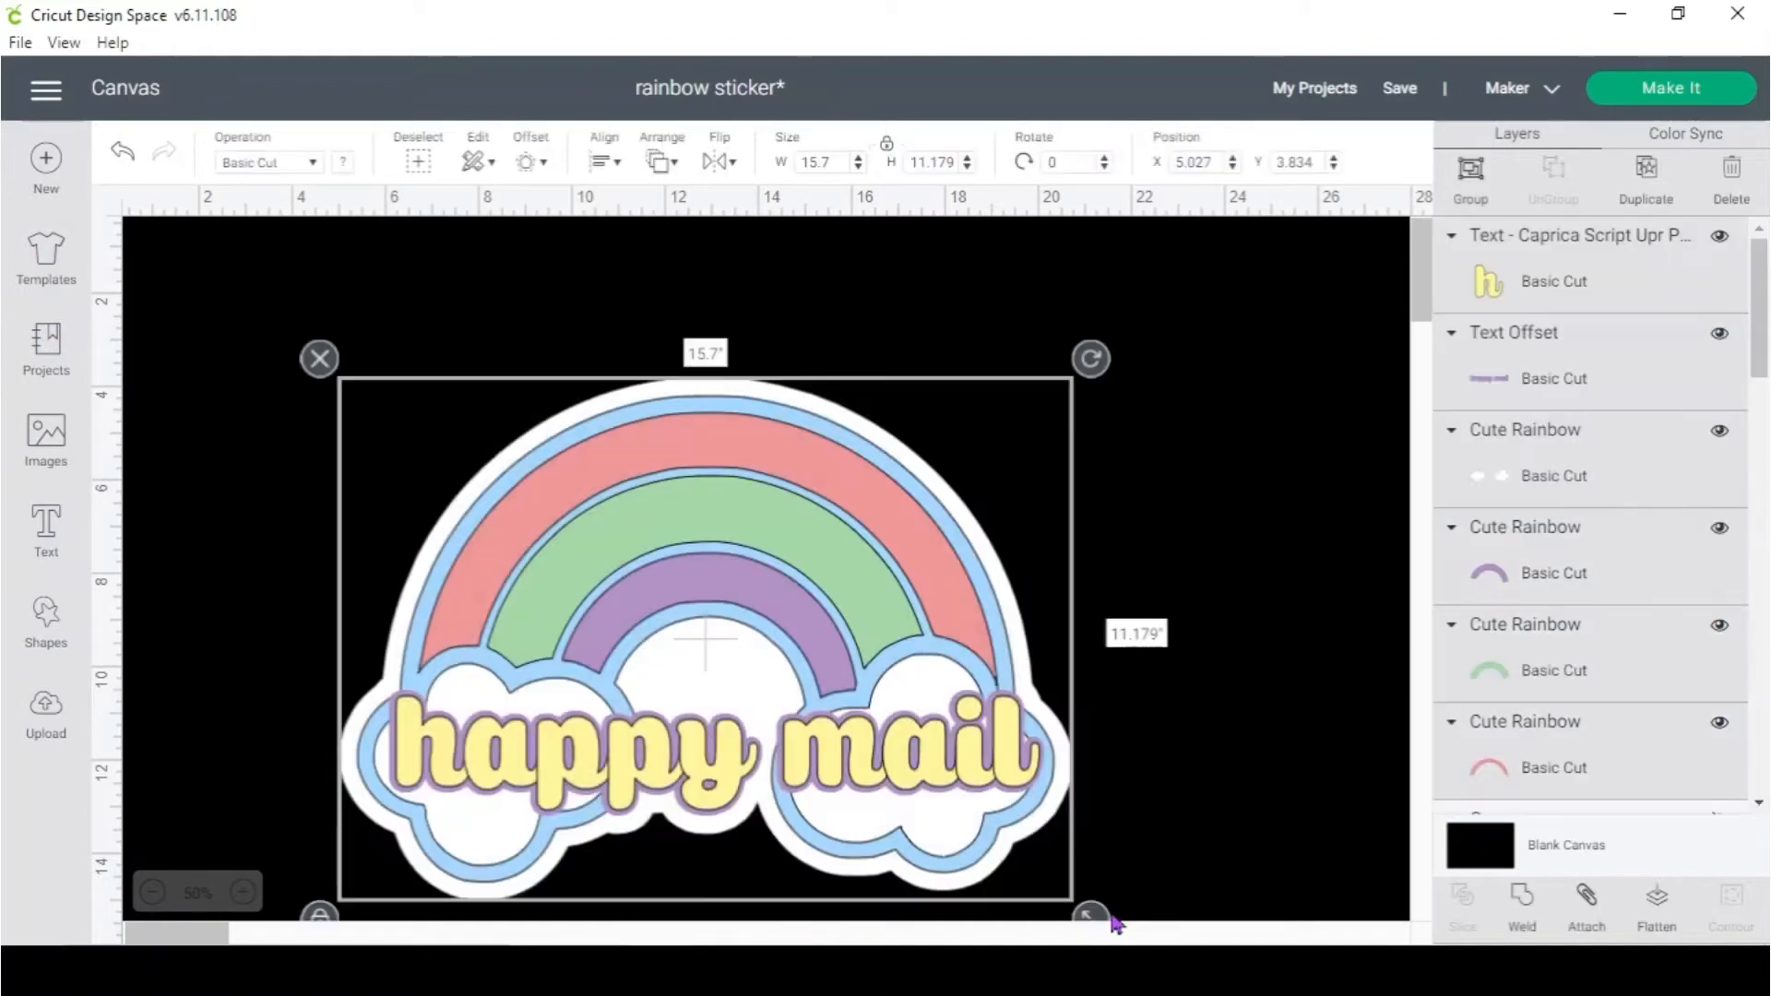
{"action": "left_click", "coordinate": [1661, 908]}
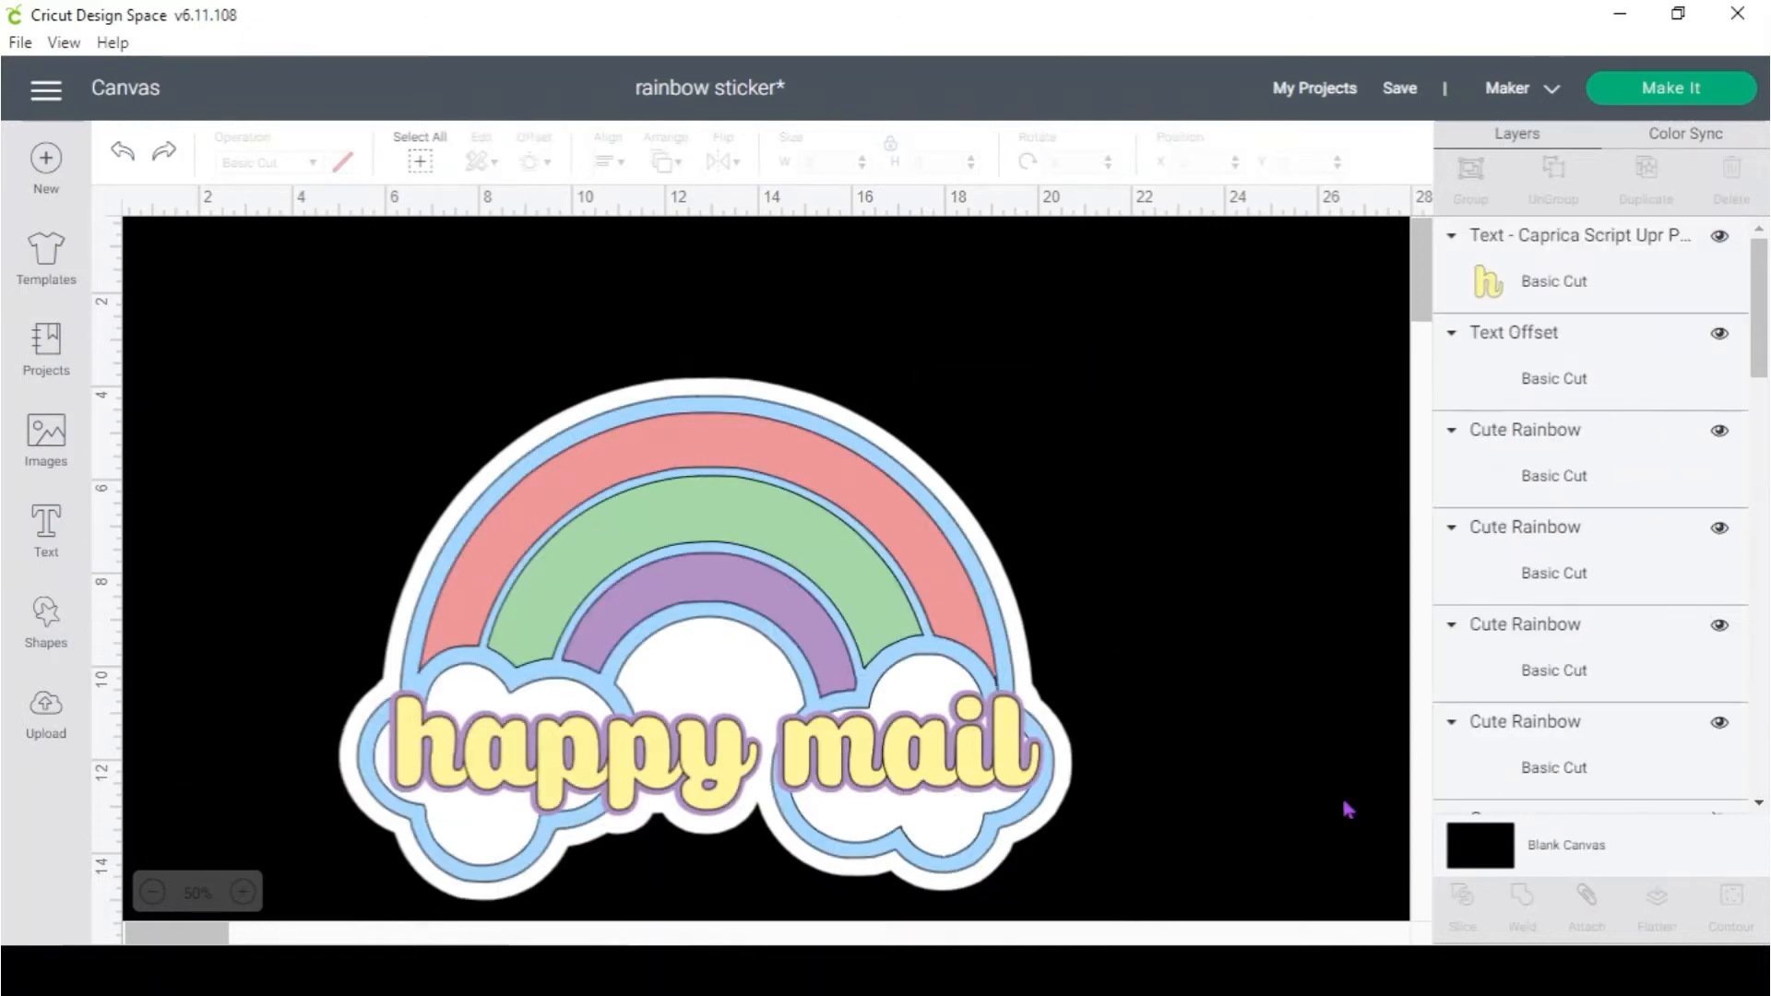
Recolour the middle green rainbow band light orange
{"action": "left_click", "coordinate": [837, 637]}
{"action": "left_click", "coordinate": [860, 607]}
{"action": "left_click", "coordinate": [343, 162]}
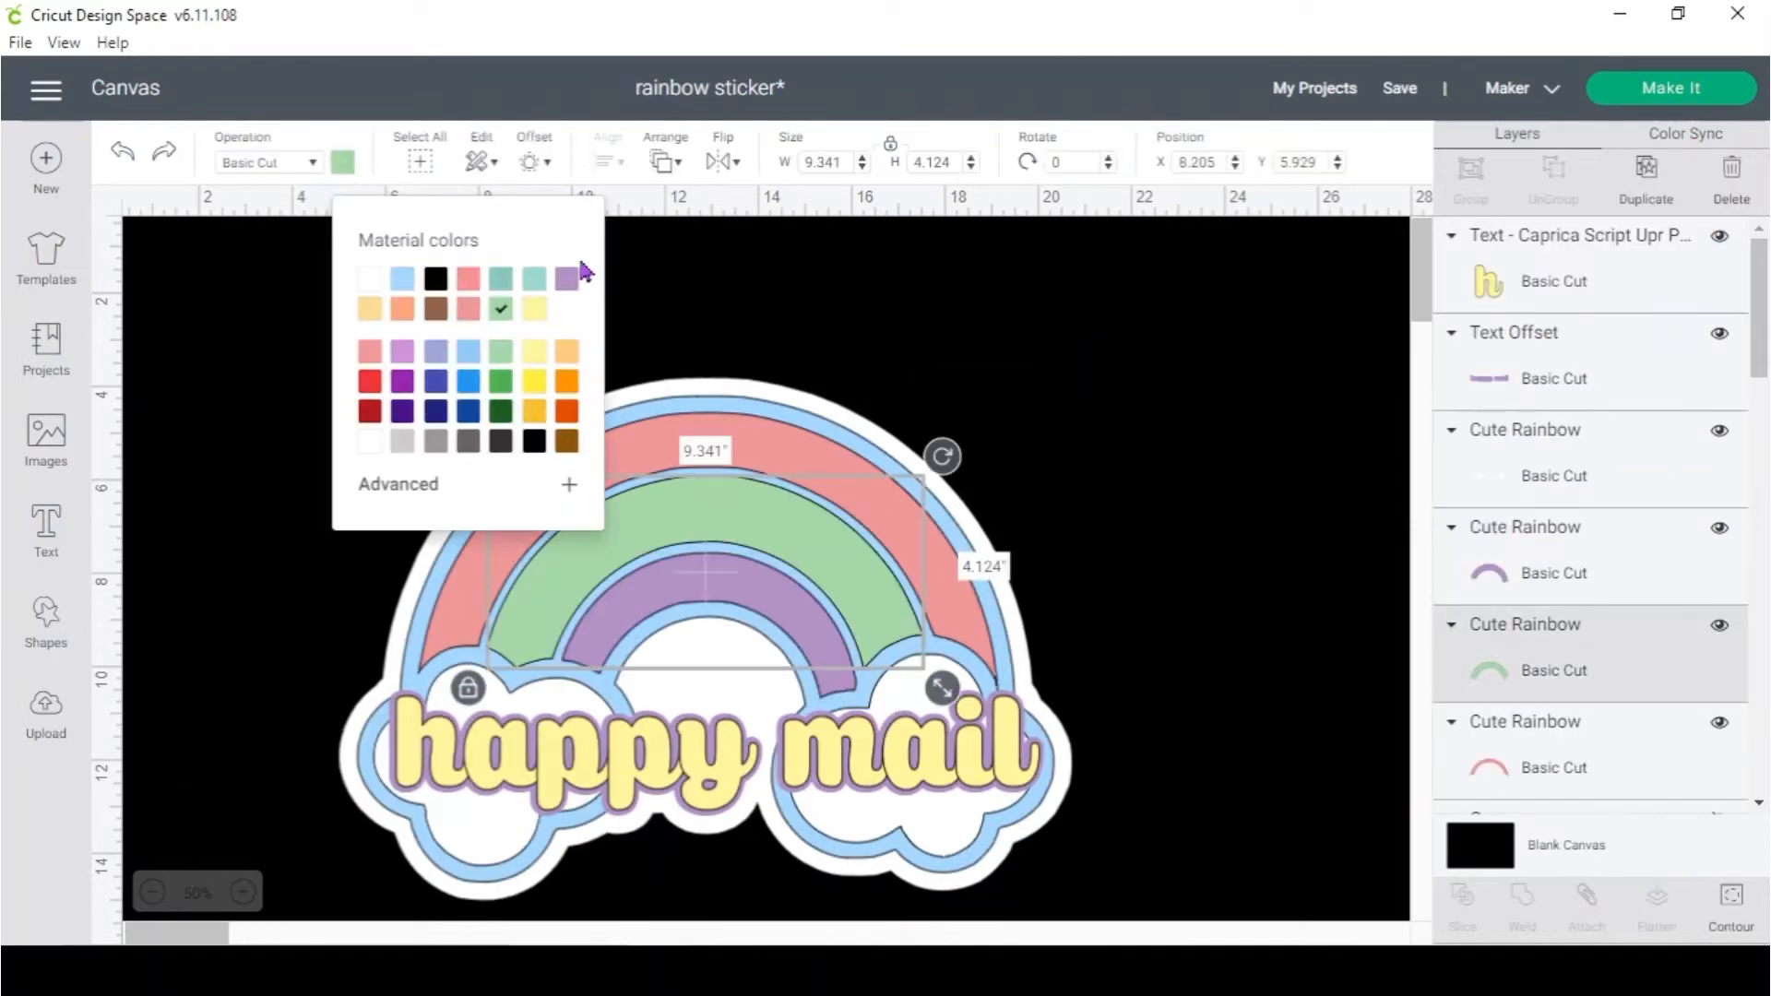
{"action": "left_click", "coordinate": [370, 309]}
Recolour the "happy mail" text light green, adjusted to a brighter custom shade
{"action": "left_click", "coordinate": [950, 766]}
{"action": "left_click", "coordinate": [343, 162]}
{"action": "left_click", "coordinate": [501, 354]}
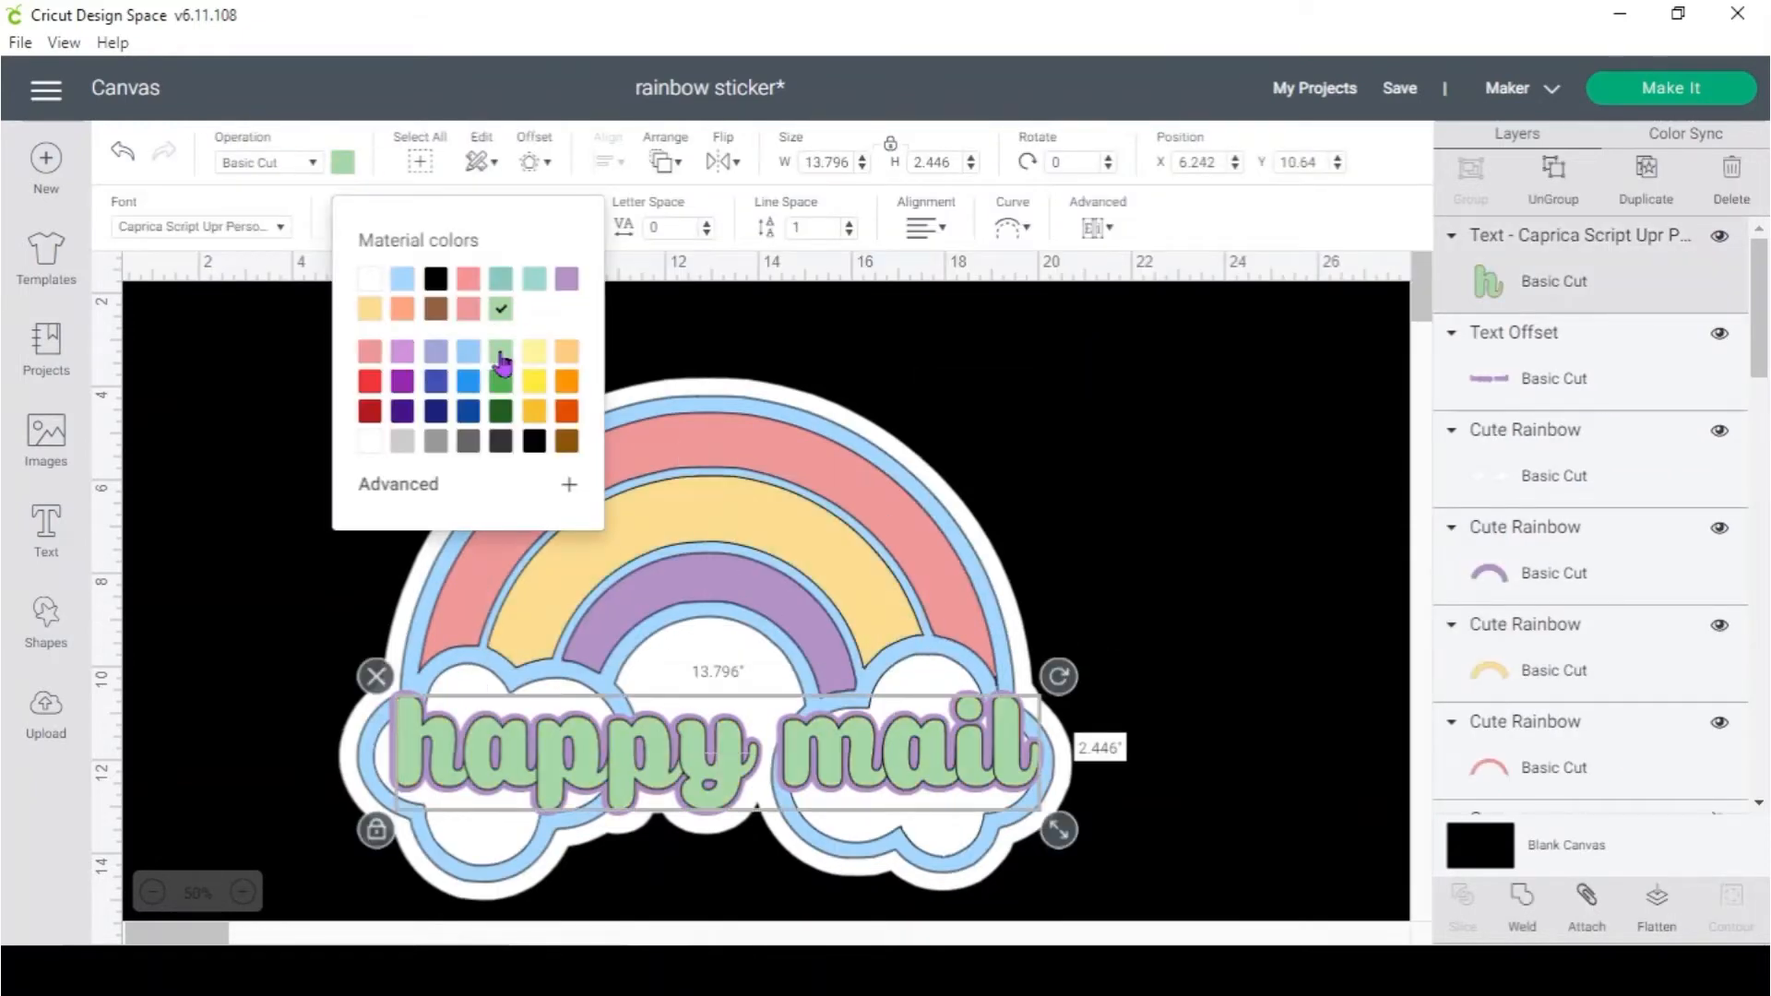
{"action": "left_click", "coordinate": [403, 493]}
{"action": "left_click_drag", "start_coordinate": [445, 533], "coordinate": [456, 508]}
Flatten the recoloured sticker into one Print Then Cut layer and shrink it to about 5 in wide near the canvas's upper-left corner
{"action": "left_click_drag", "start_coordinate": [333, 325], "coordinate": [1088, 891]}
{"action": "left_click", "coordinate": [1656, 911]}
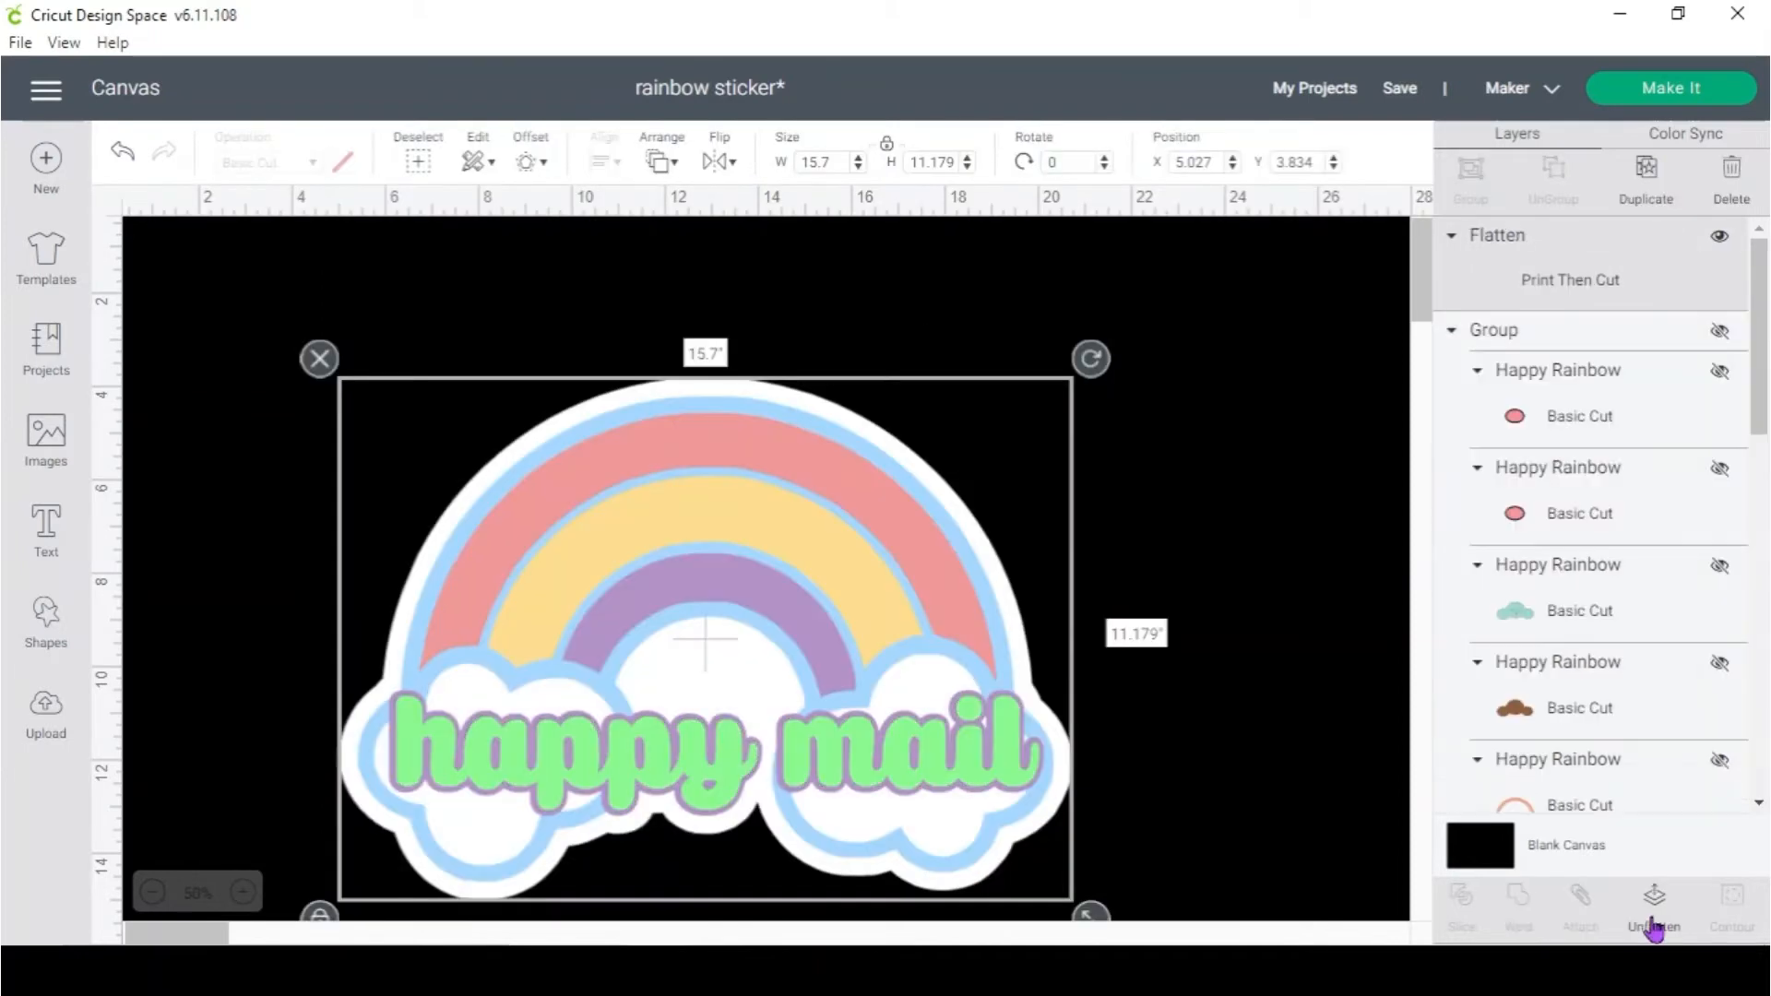
{"action": "left_click", "coordinate": [1208, 784]}
{"action": "left_click_drag", "start_coordinate": [971, 780], "coordinate": [875, 694]}
{"action": "left_click_drag", "start_coordinate": [996, 832], "coordinate": [399, 430]}
Show the hidden Happy Rainbow group and move it clear of the flattened sticker
{"action": "left_click", "coordinate": [1716, 334]}
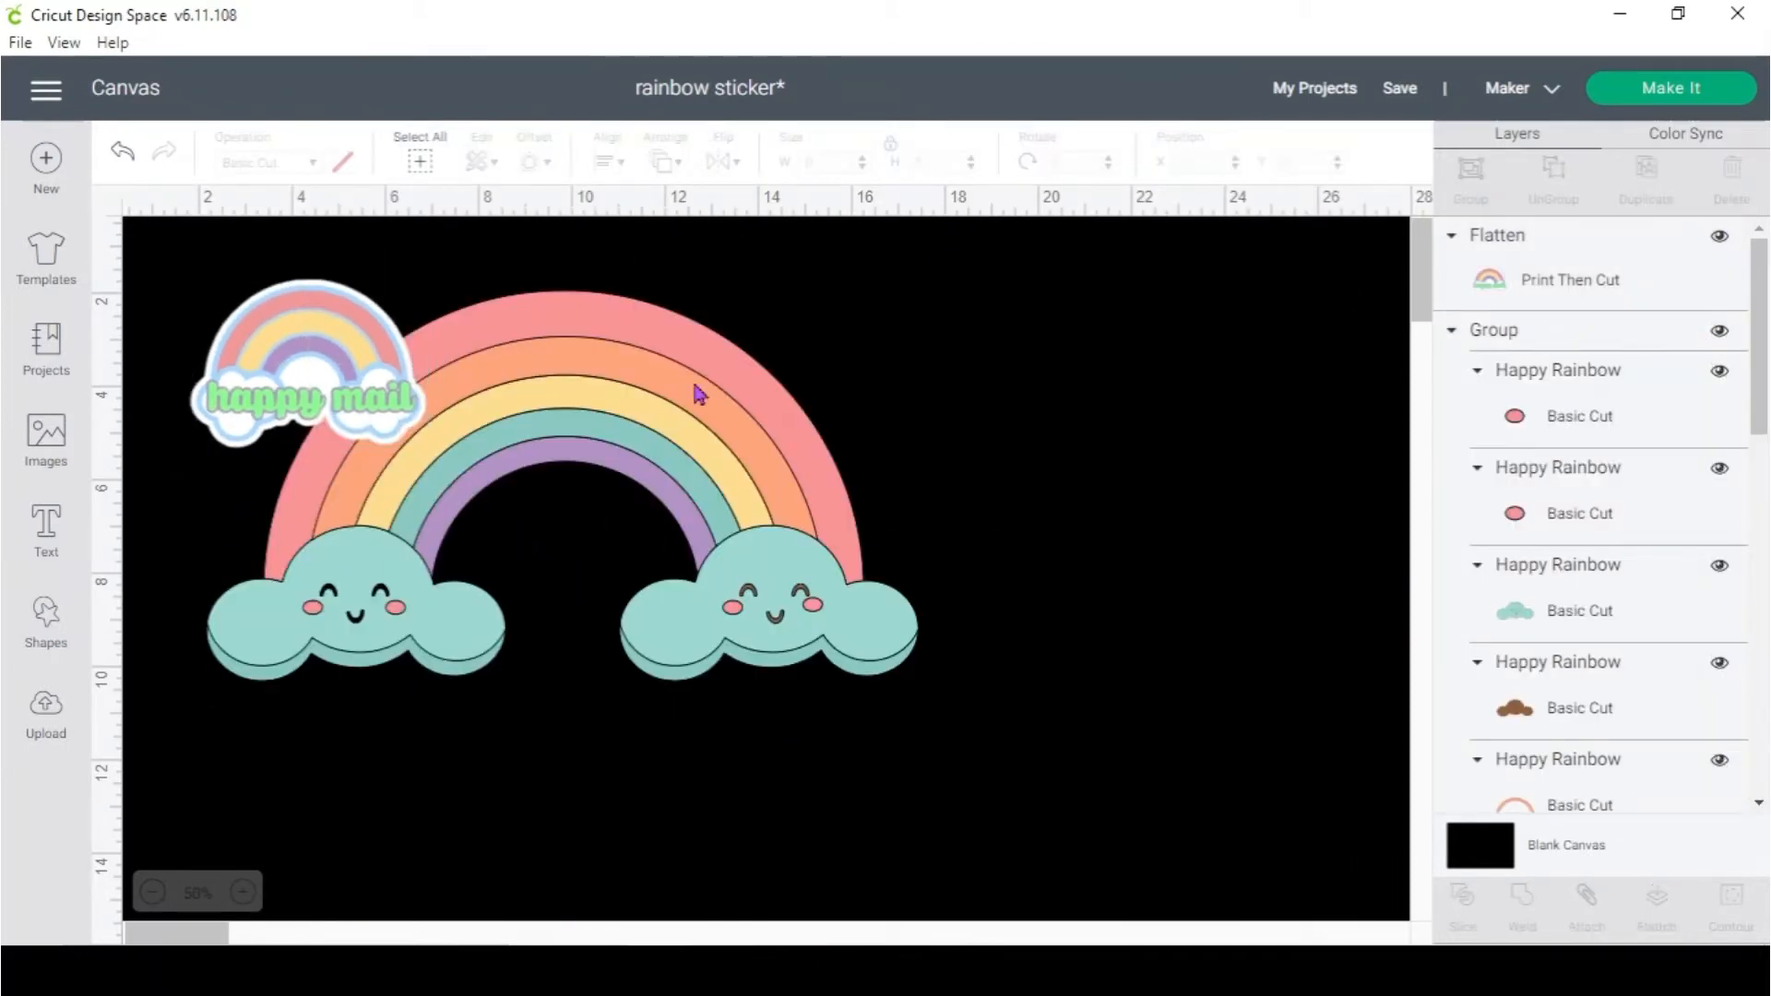
{"action": "left_click_drag", "start_coordinate": [692, 384], "coordinate": [972, 502]}
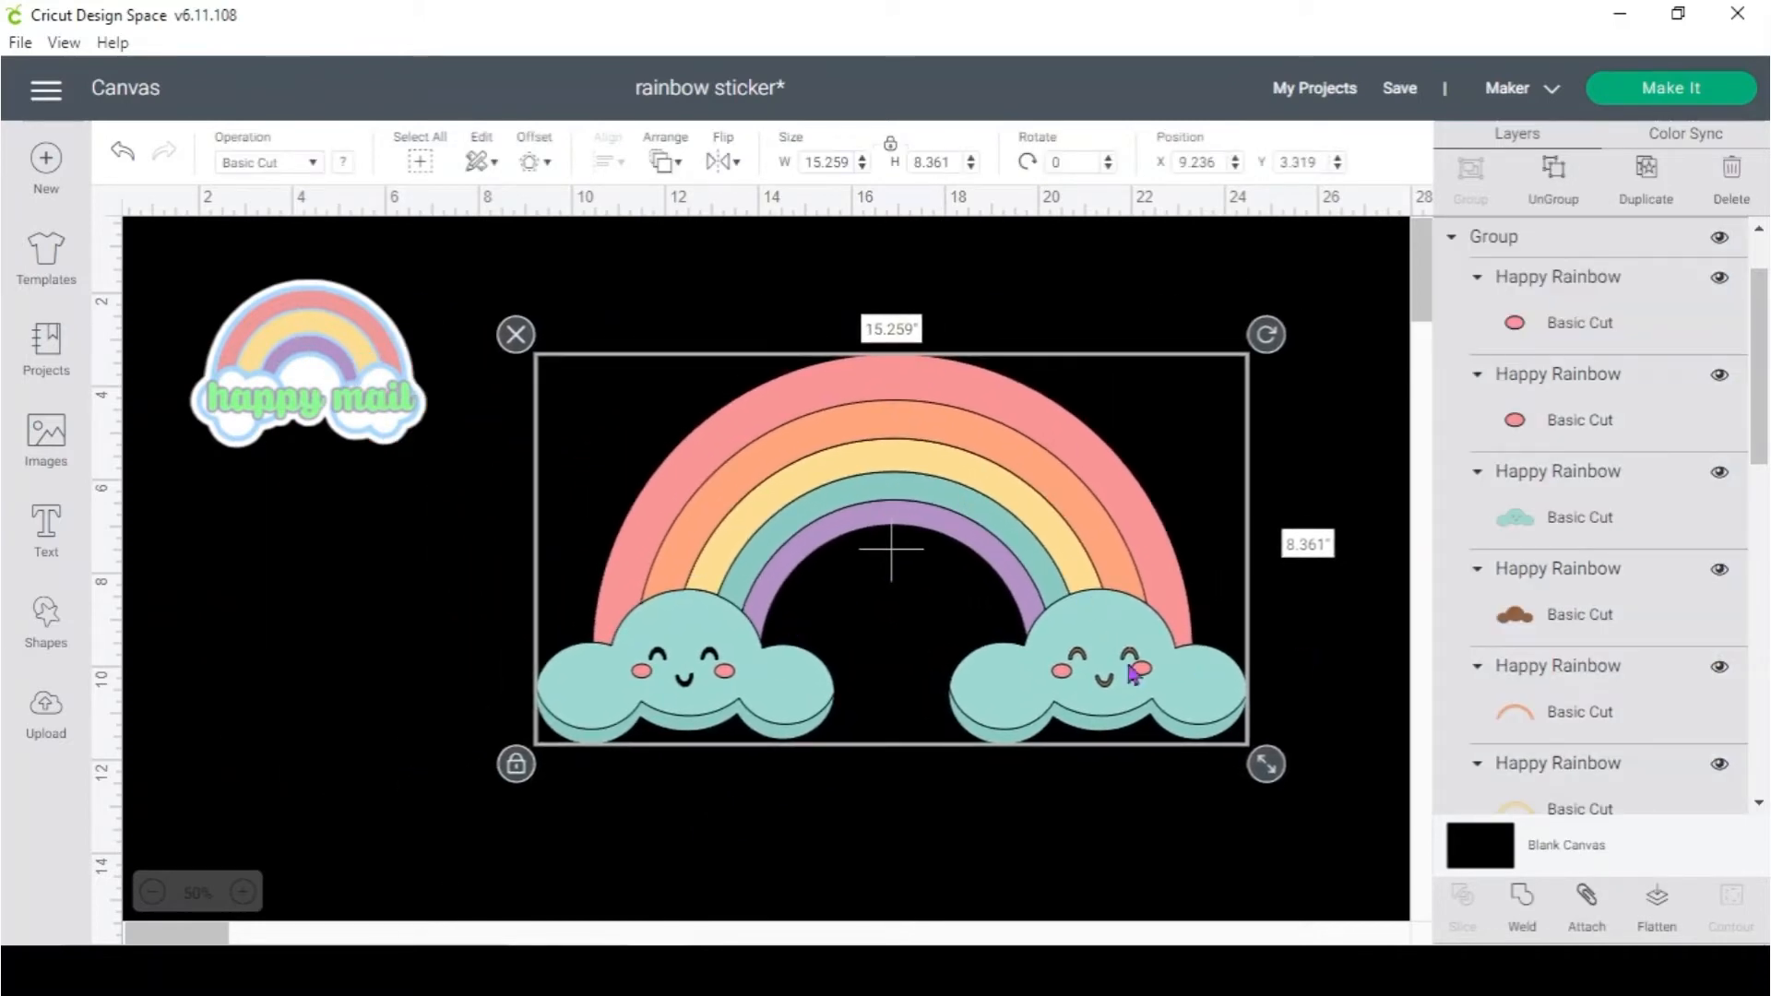
Delete the black face layer and the light teal front layer of the left cloud in the Happy Rainbow group
{"action": "left_click", "coordinate": [1580, 616]}
{"action": "scroll", "coordinate": [1583, 620], "scroll_direction": "down", "scroll_amount": 1}
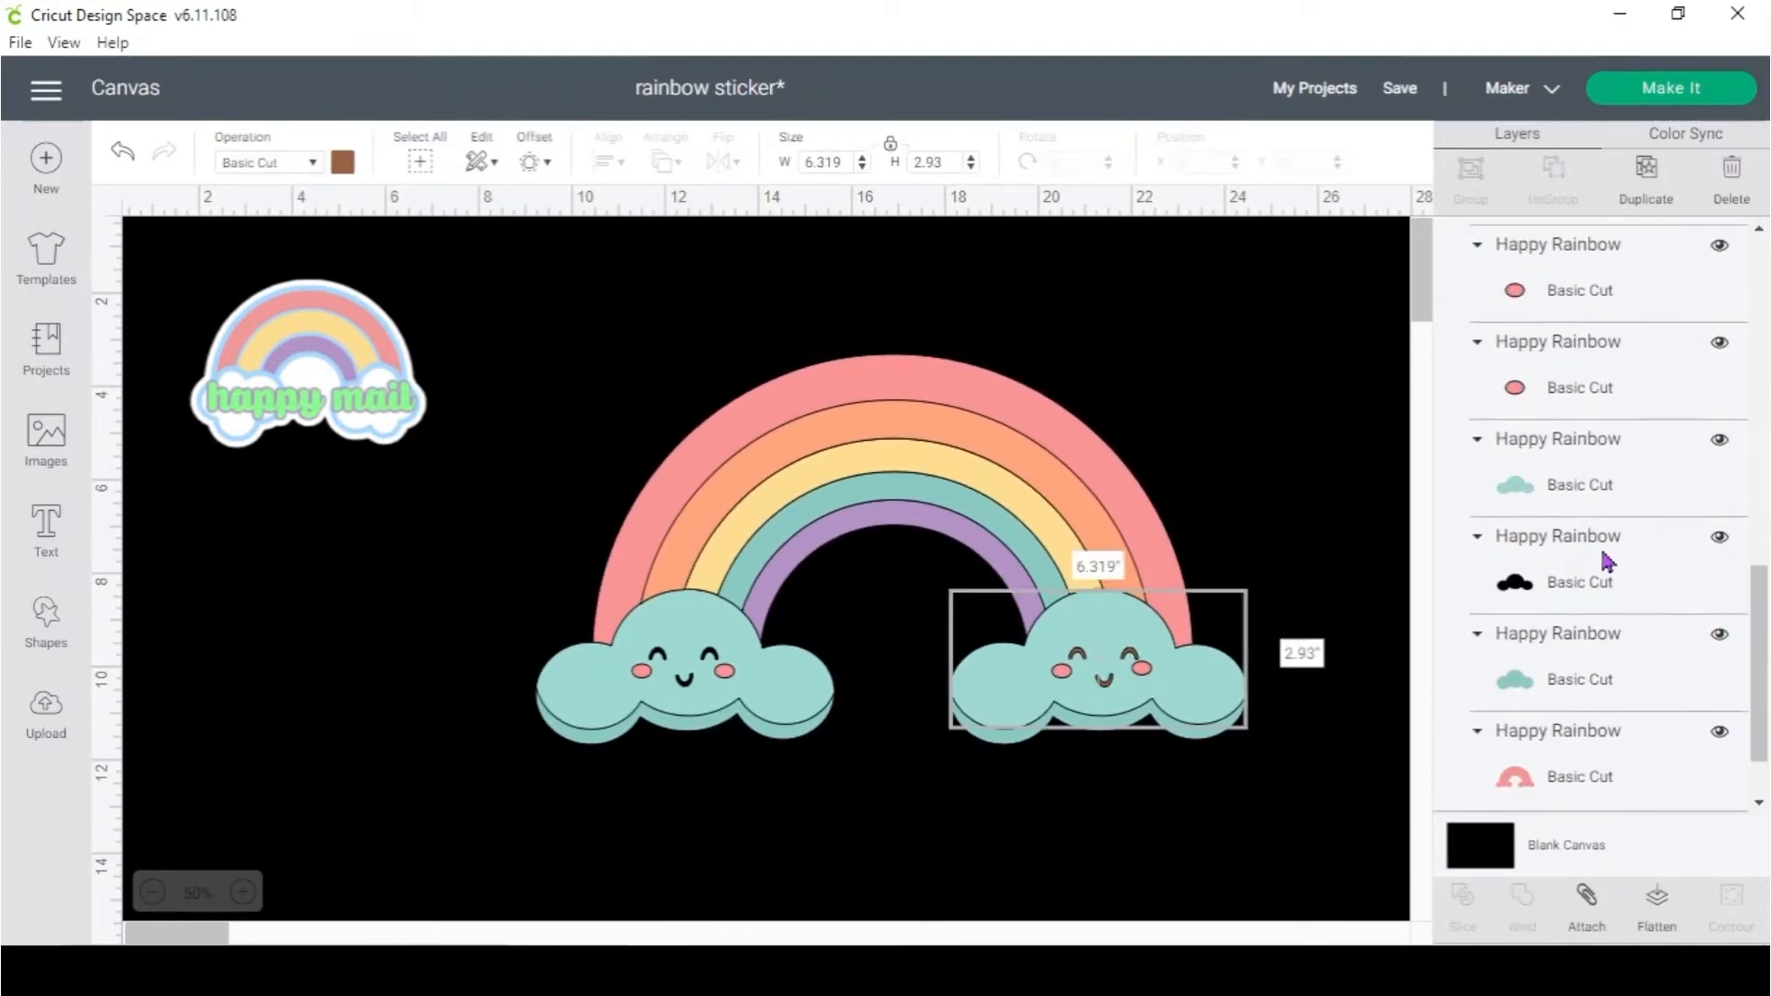
{"action": "scroll", "coordinate": [1606, 561], "scroll_direction": "down", "scroll_amount": 1}
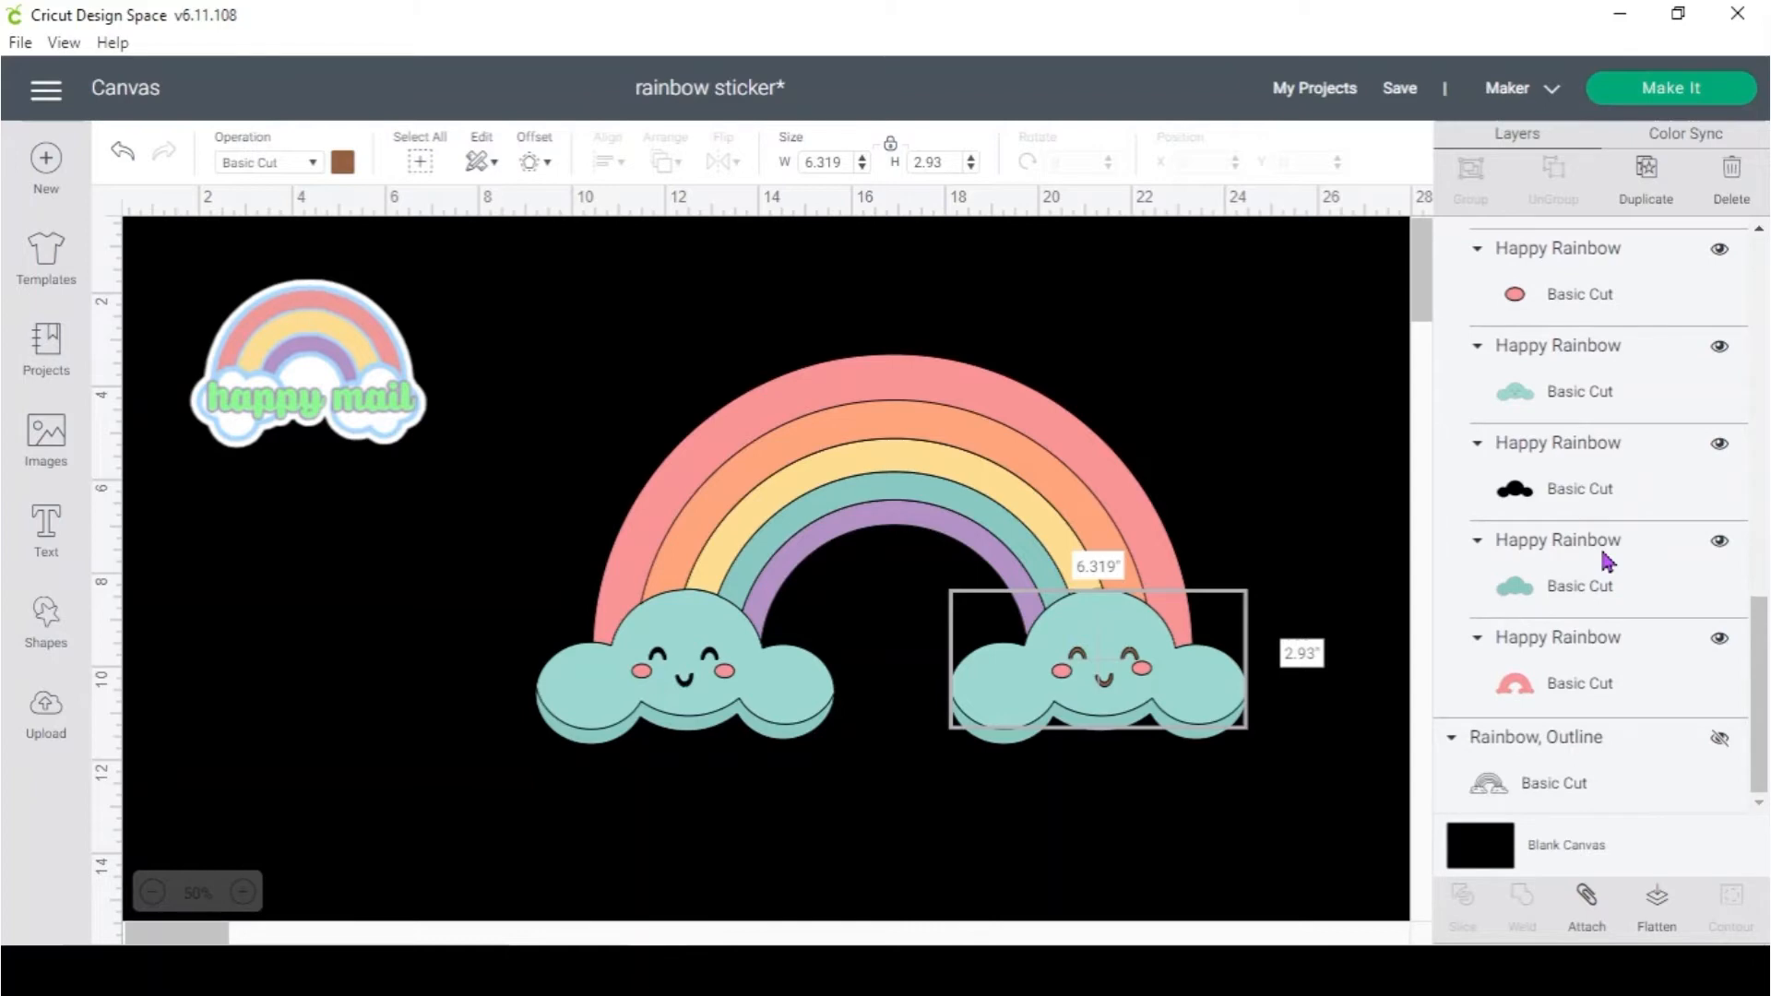
{"action": "left_click", "coordinate": [1732, 177]}
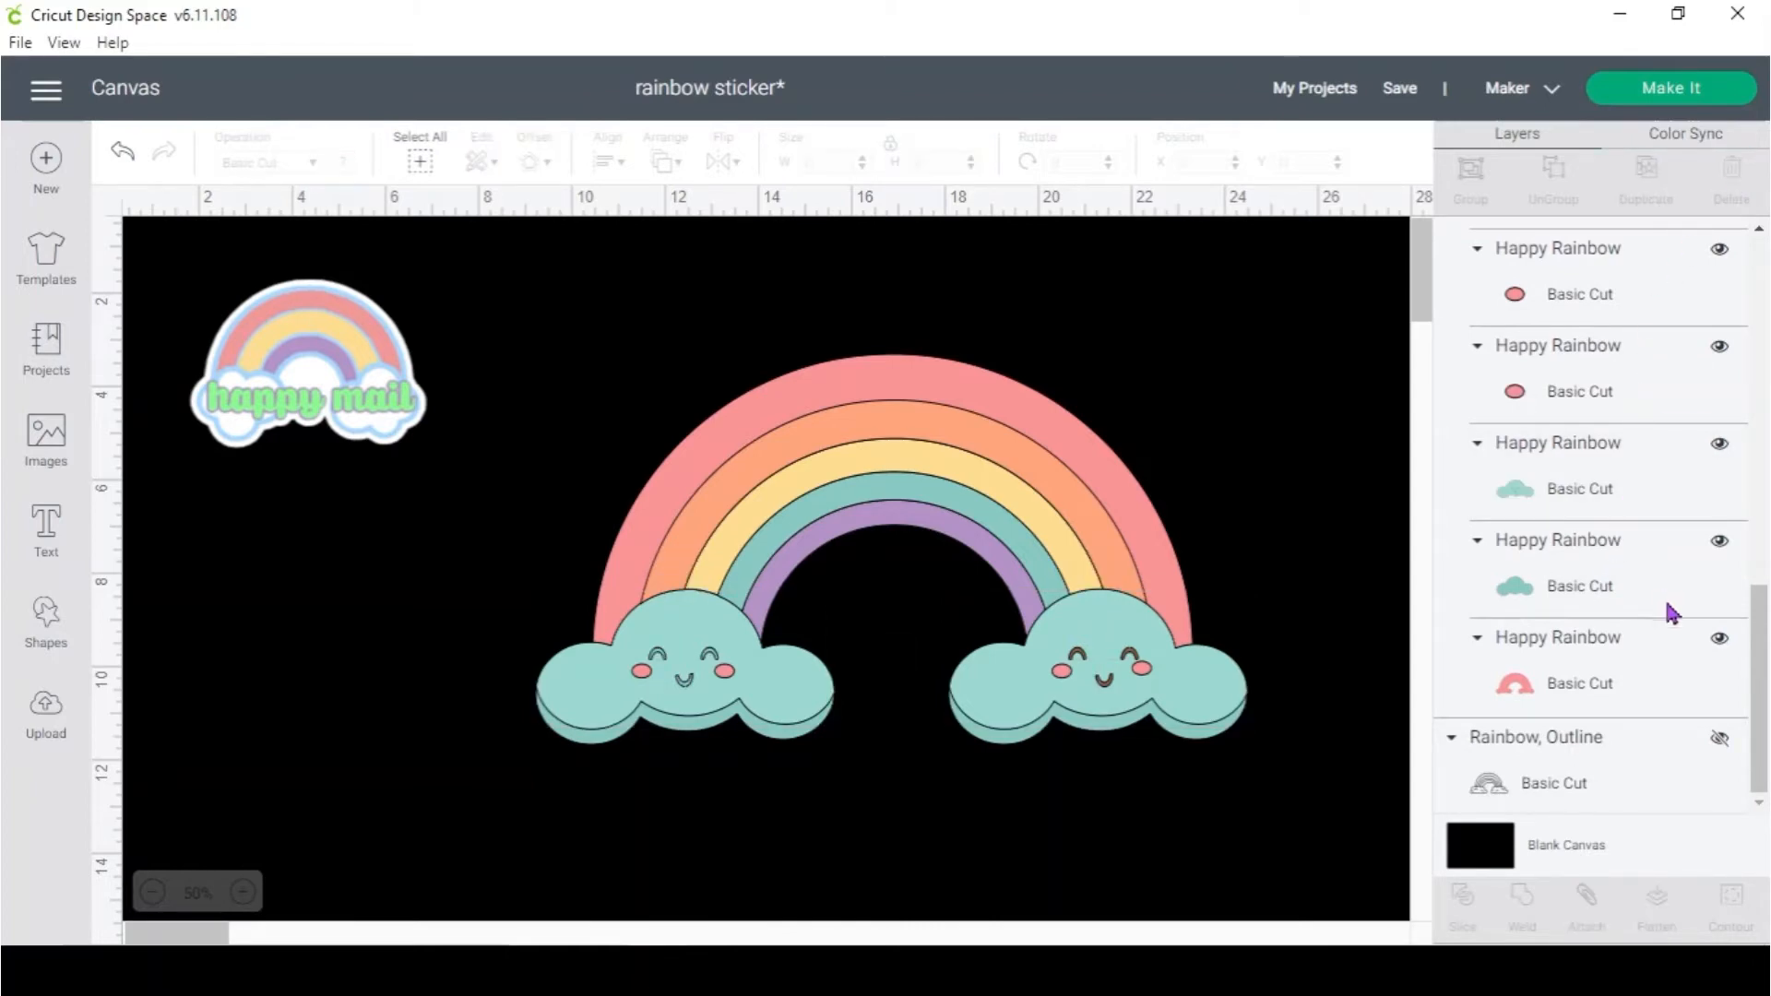
{"action": "left_click", "coordinate": [1489, 466]}
{"action": "left_click", "coordinate": [1746, 184]}
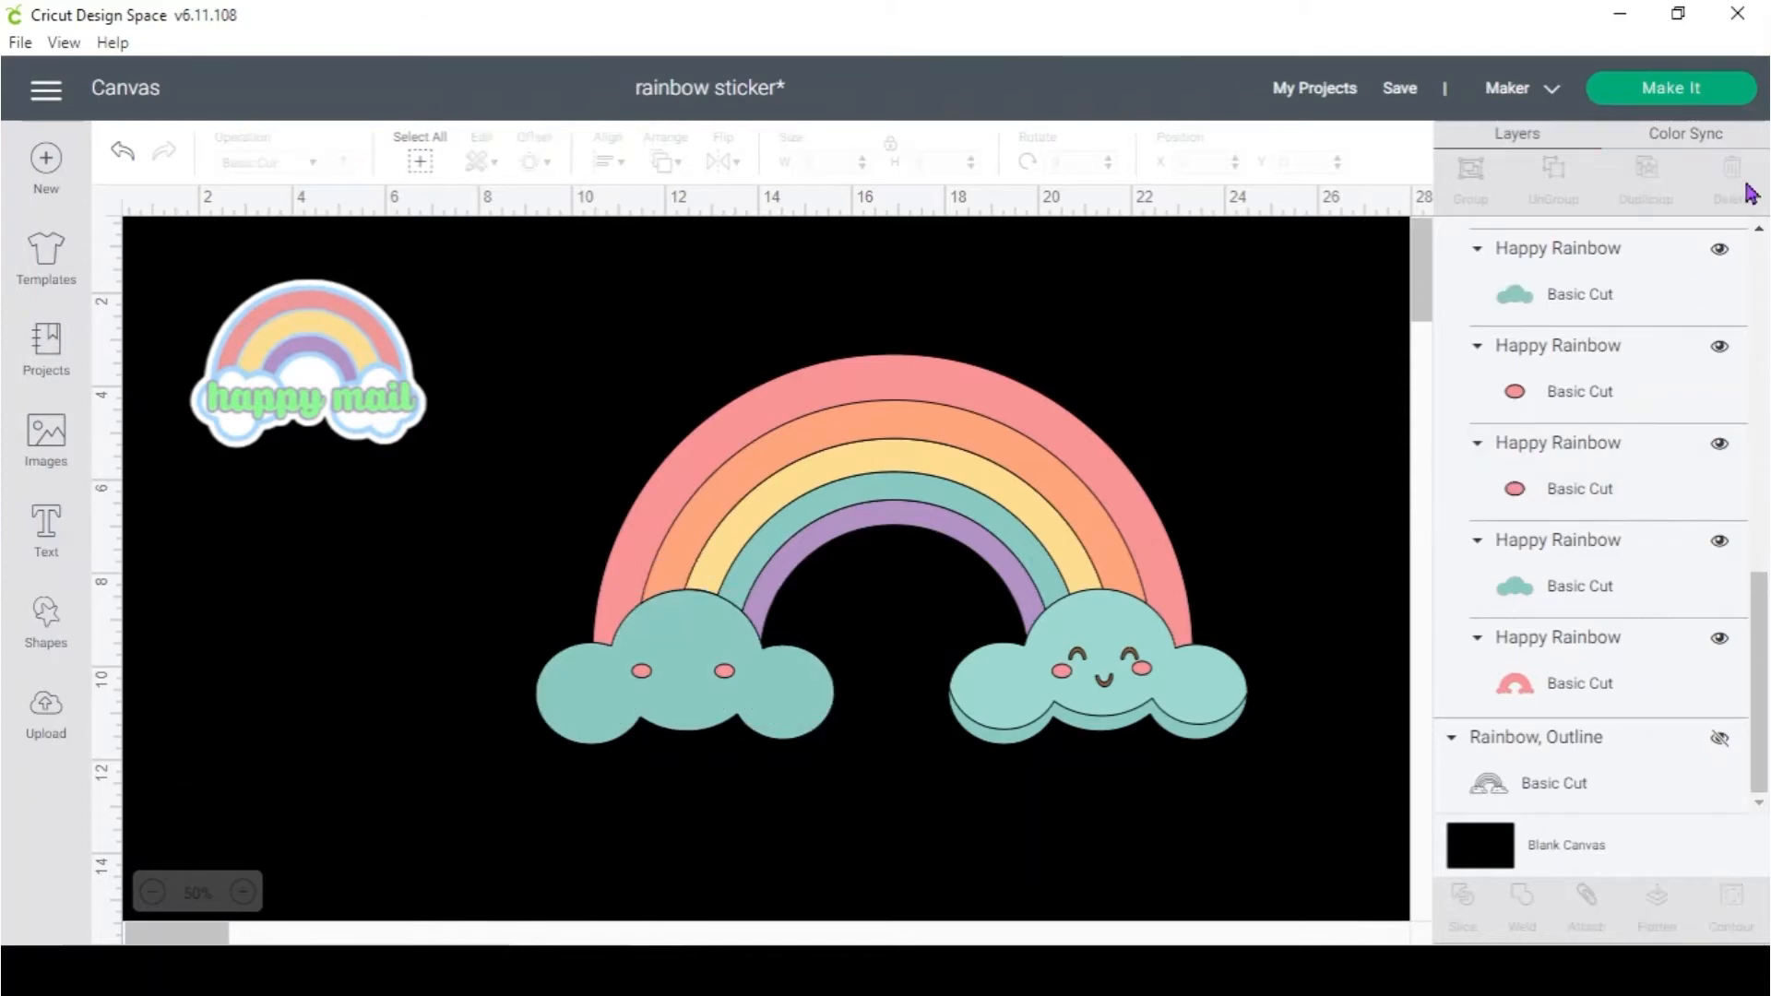
Delete the remaining cheek layers from both clouds plus the right cloud's light teal front and brown face layers
{"action": "left_click", "coordinate": [1614, 486]}
{"action": "left_click", "coordinate": [1739, 189]}
{"action": "left_click", "coordinate": [1623, 369]}
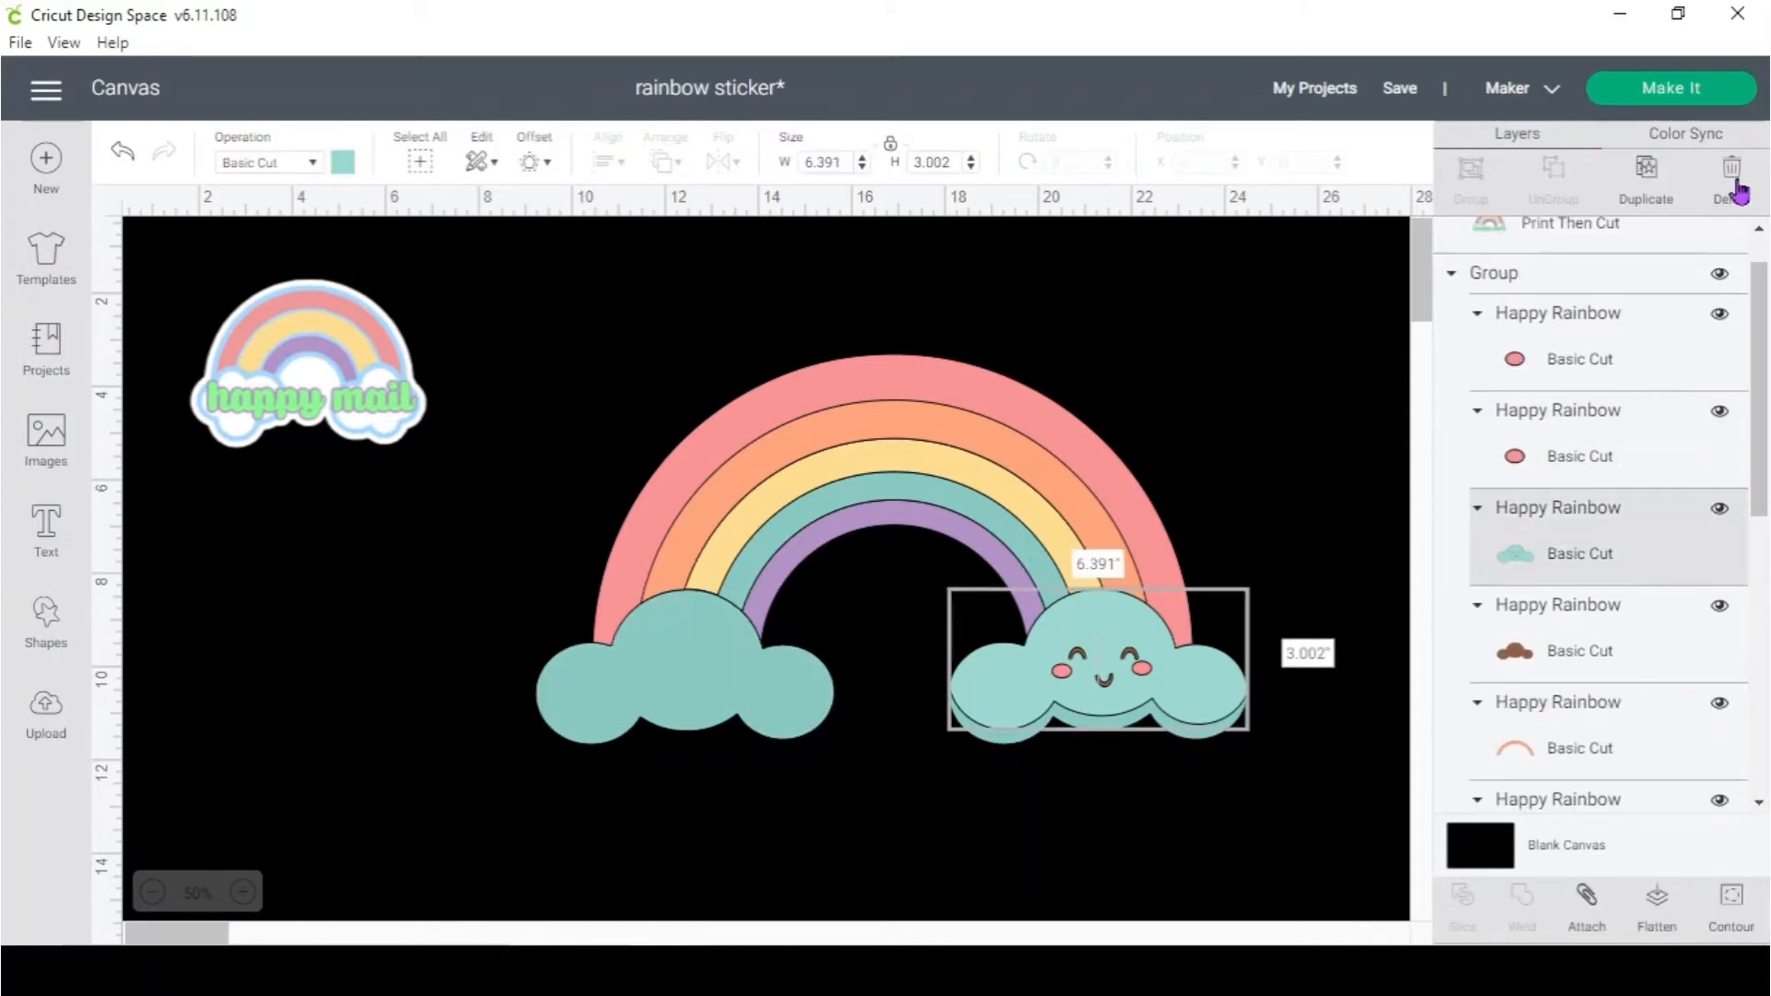
{"action": "left_click", "coordinate": [1739, 189]}
{"action": "left_click", "coordinate": [1624, 554]}
{"action": "left_click", "coordinate": [1732, 187]}
{"action": "left_click", "coordinate": [1725, 194]}
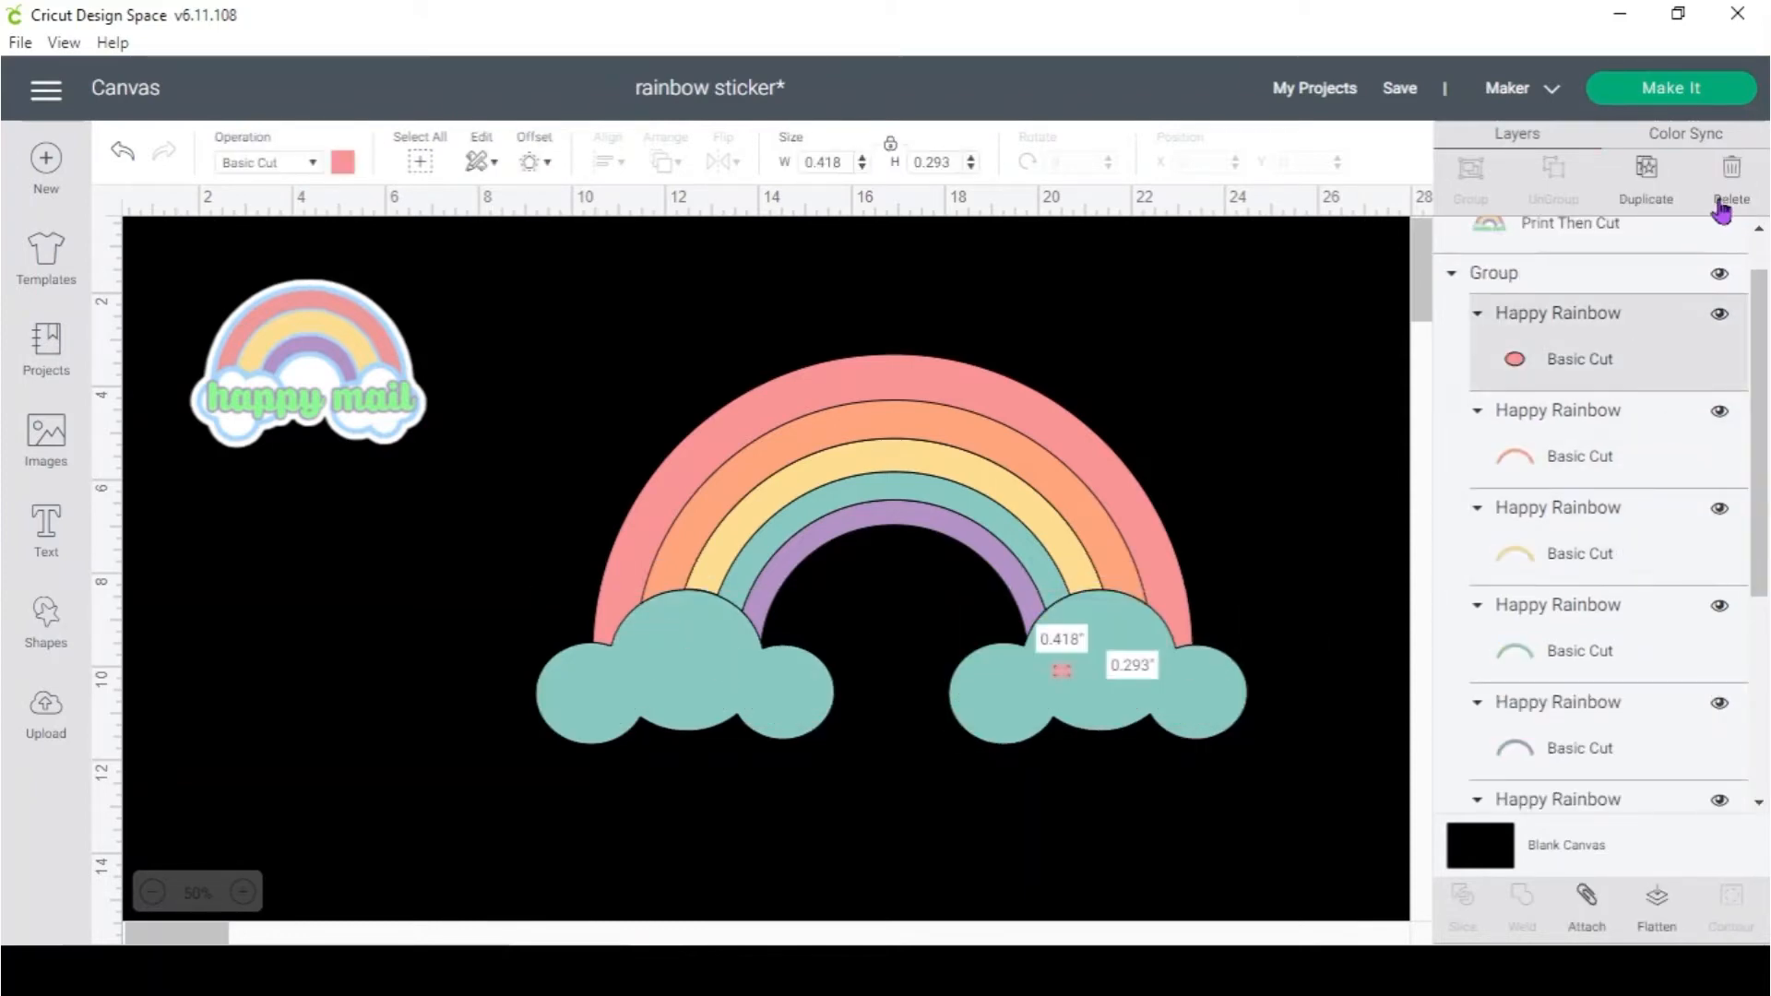
{"action": "left_click", "coordinate": [1728, 198]}
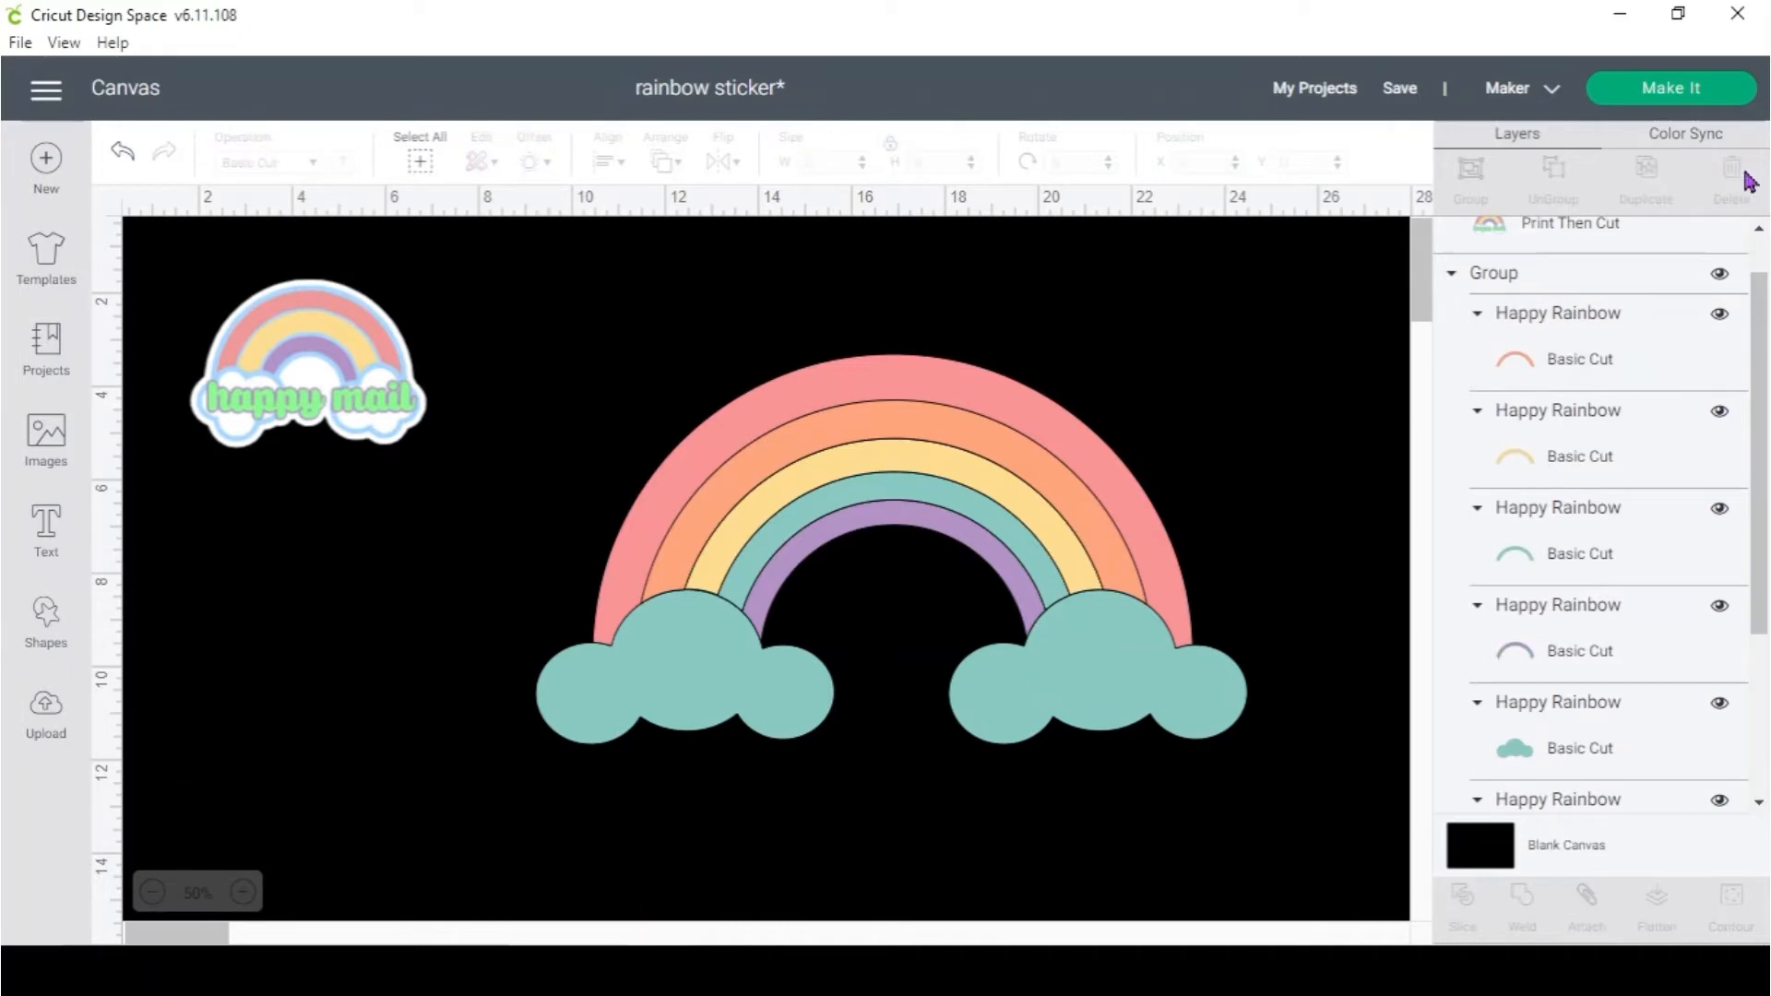
Add the text "happy mail" and place it over the upper arch of the large rainbow
{"action": "left_click", "coordinate": [46, 528]}
{"action": "type", "text": "happy"}
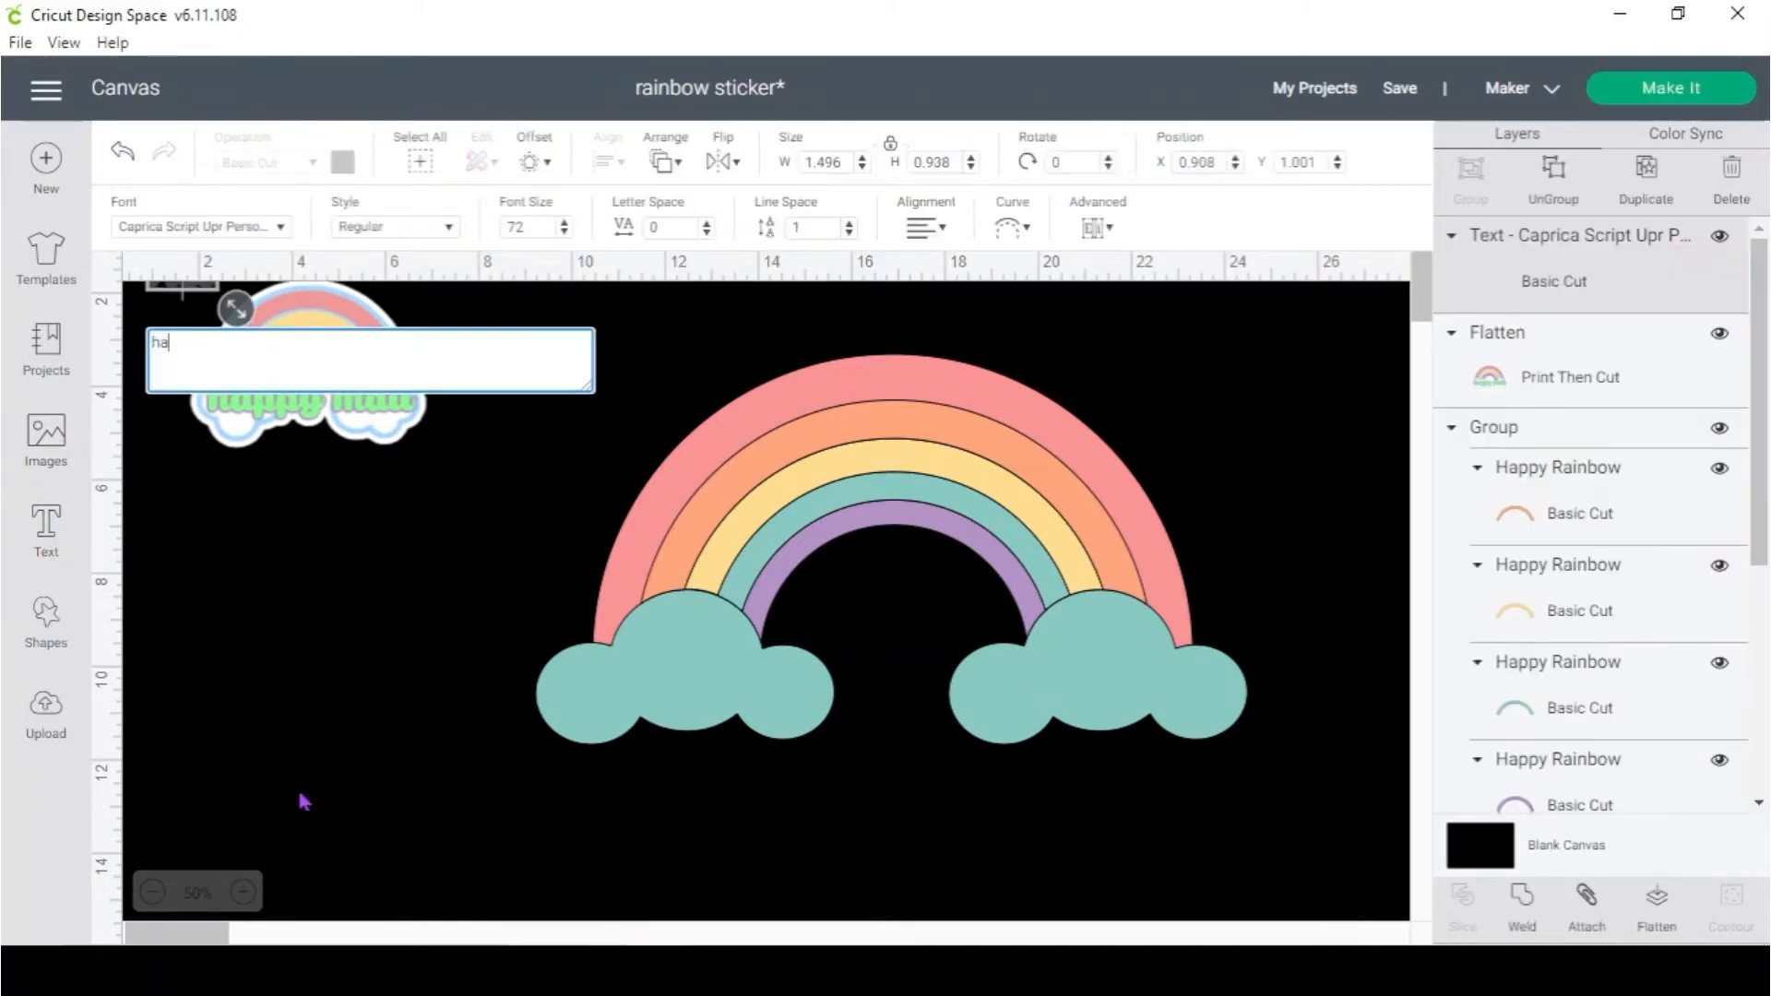
{"action": "type", "text": "il"}
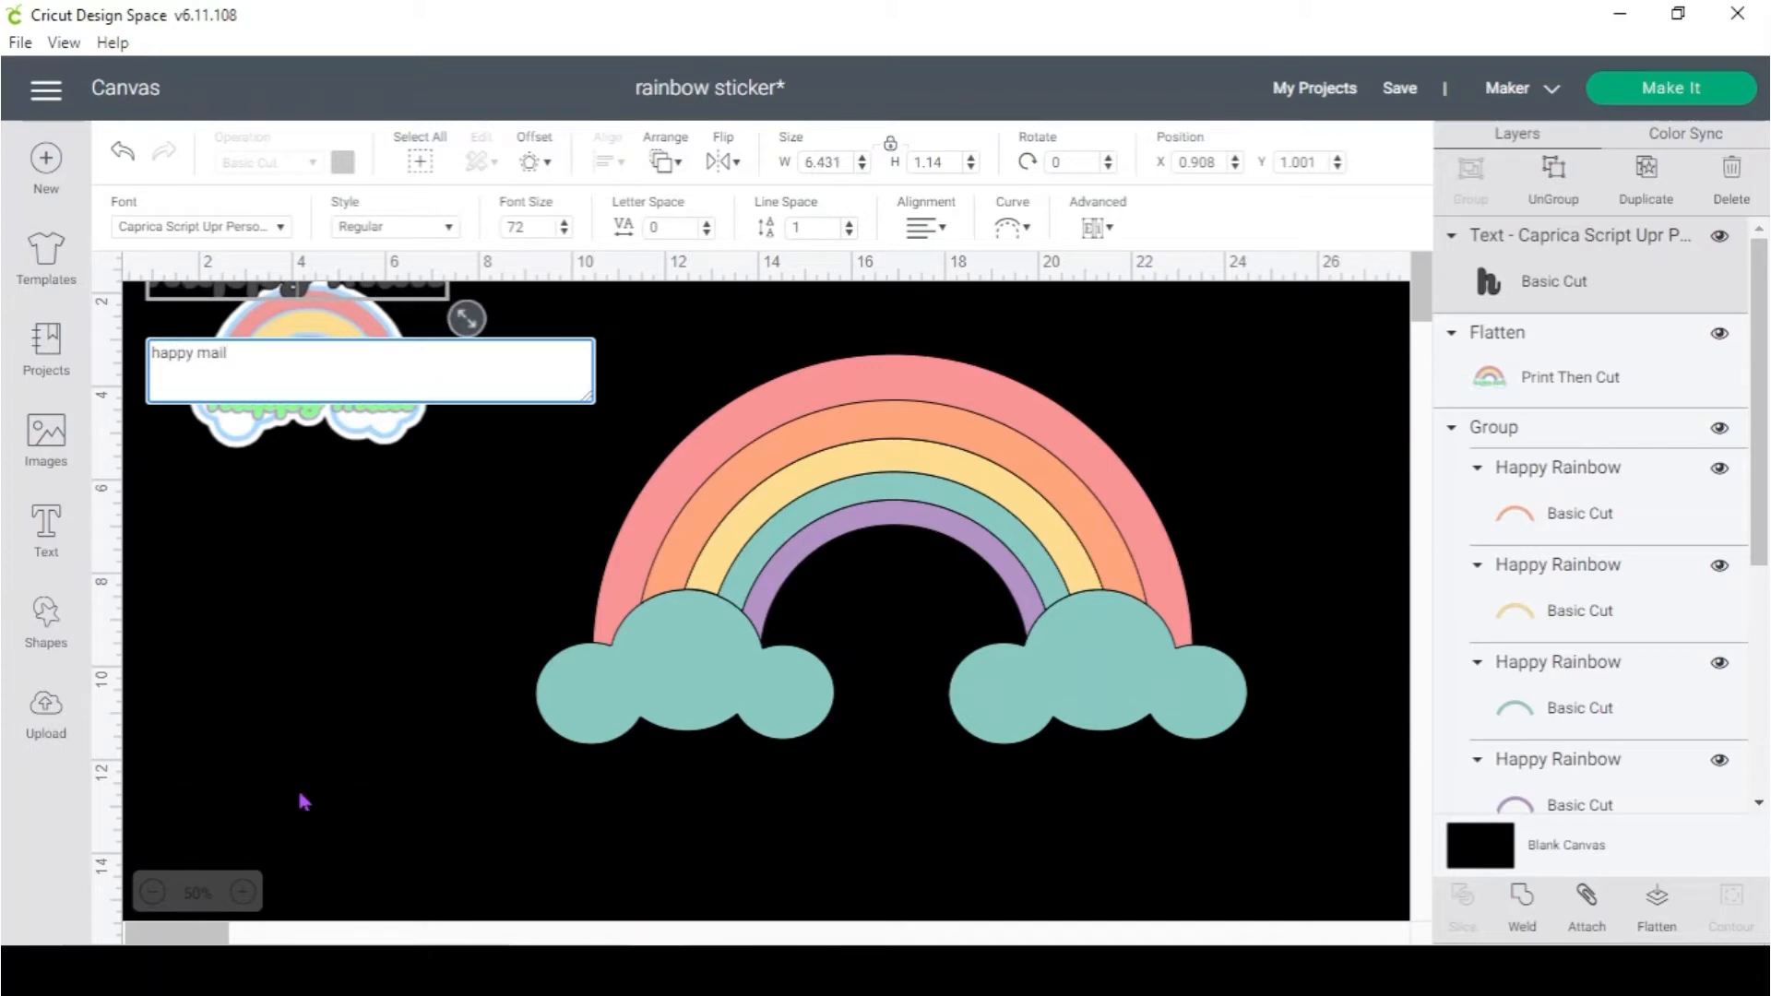
{"action": "left_click", "coordinate": [333, 578]}
{"action": "left_click_drag", "start_coordinate": [403, 275], "coordinate": [982, 480]}
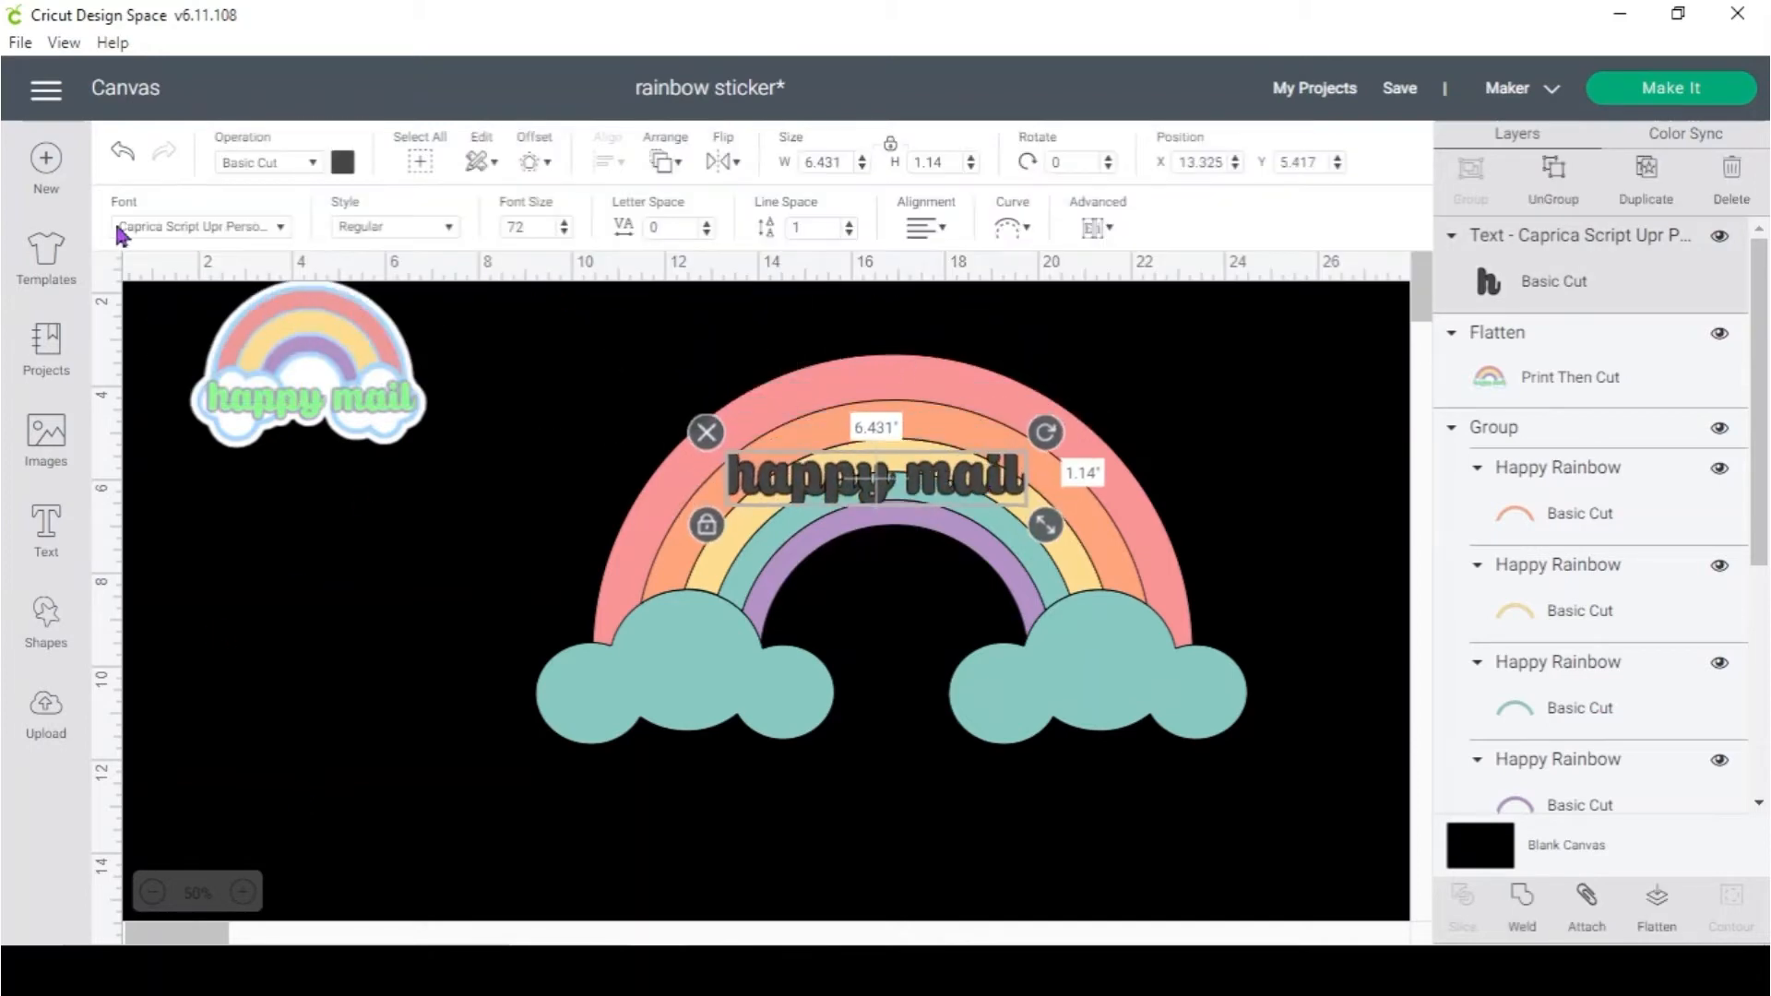
Set the "happy mail" text in the Baby Monkey font and enlarge it to about 11.7 in wide across the rainbow
{"action": "left_click", "coordinate": [178, 229]}
{"action": "scroll", "coordinate": [779, 363], "scroll_direction": "up", "scroll_amount": 6}
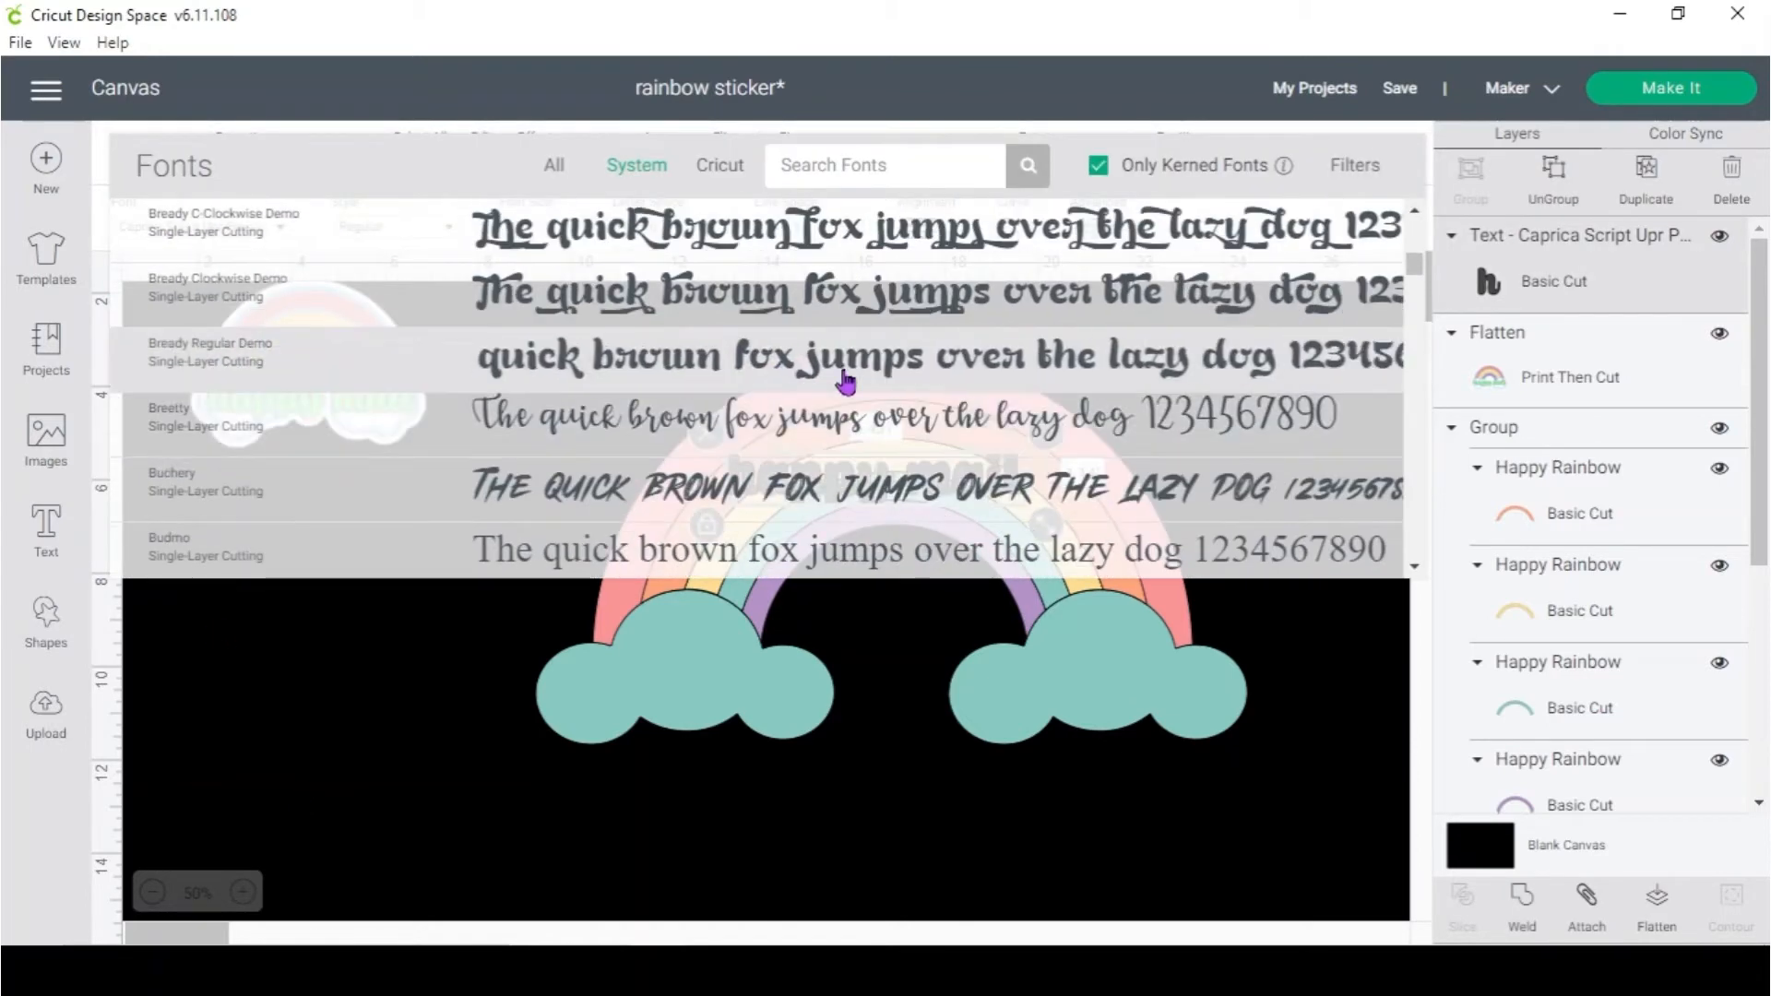
{"action": "scroll", "coordinate": [847, 392], "scroll_direction": "up", "scroll_amount": 8}
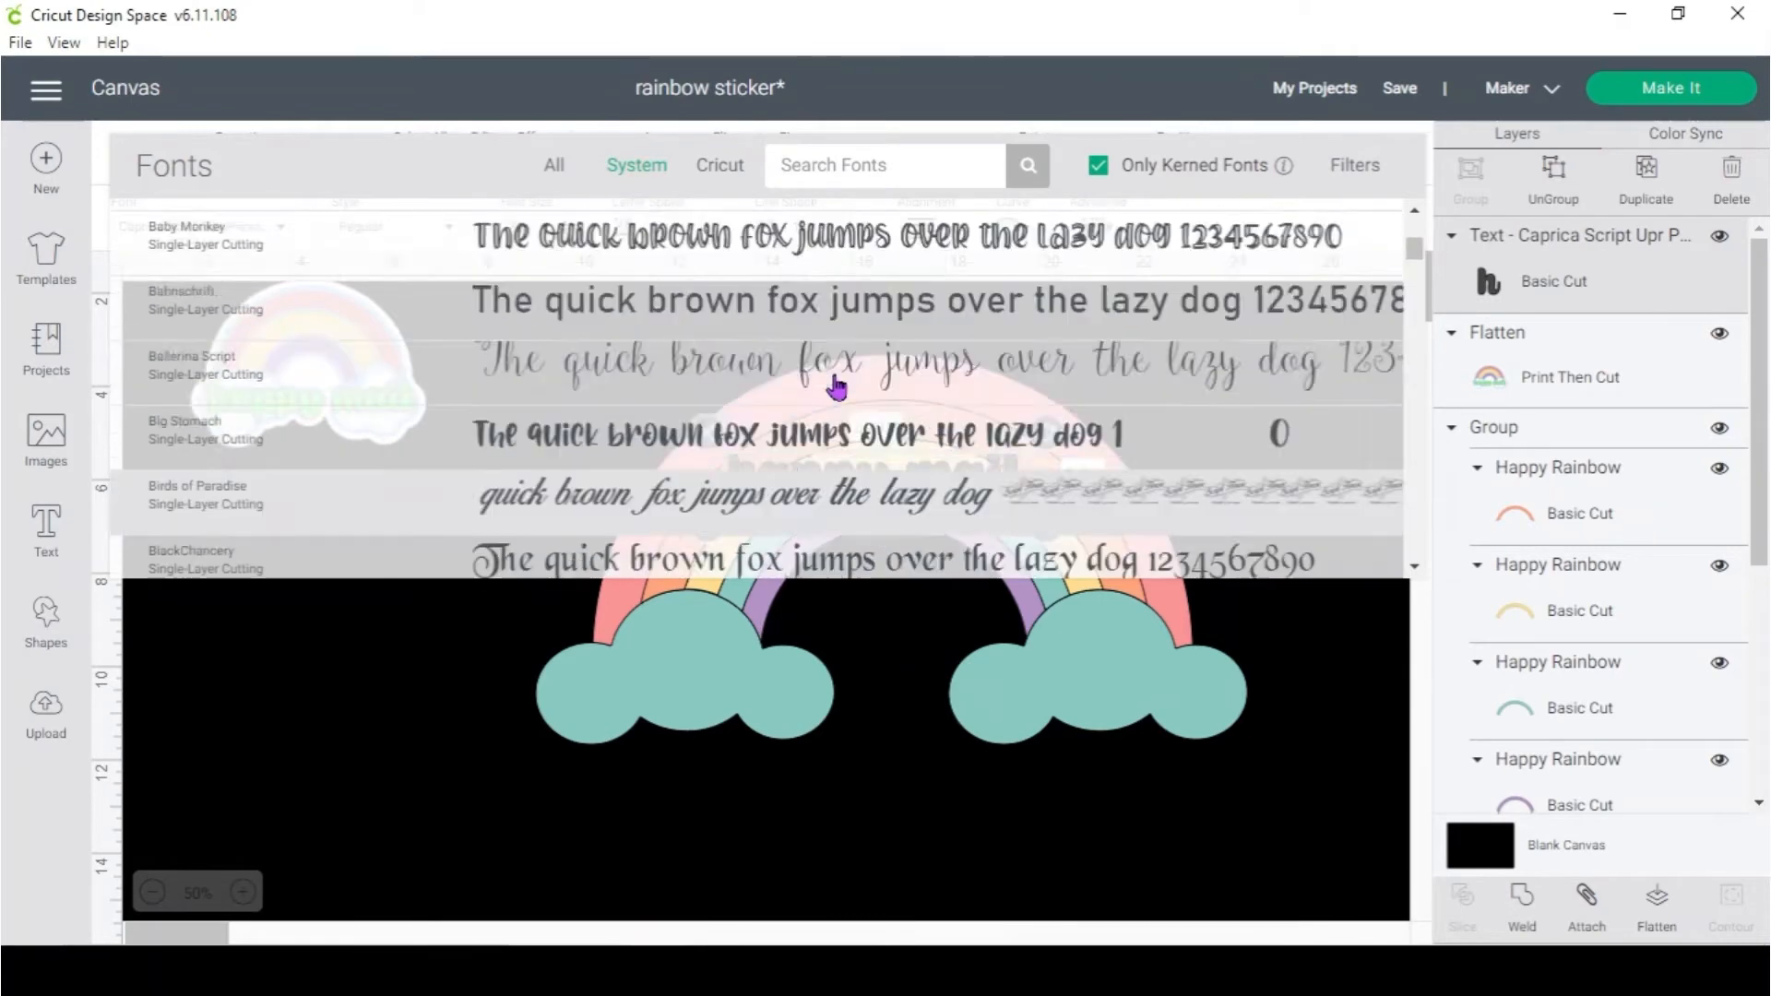
{"action": "left_click", "coordinate": [838, 484]}
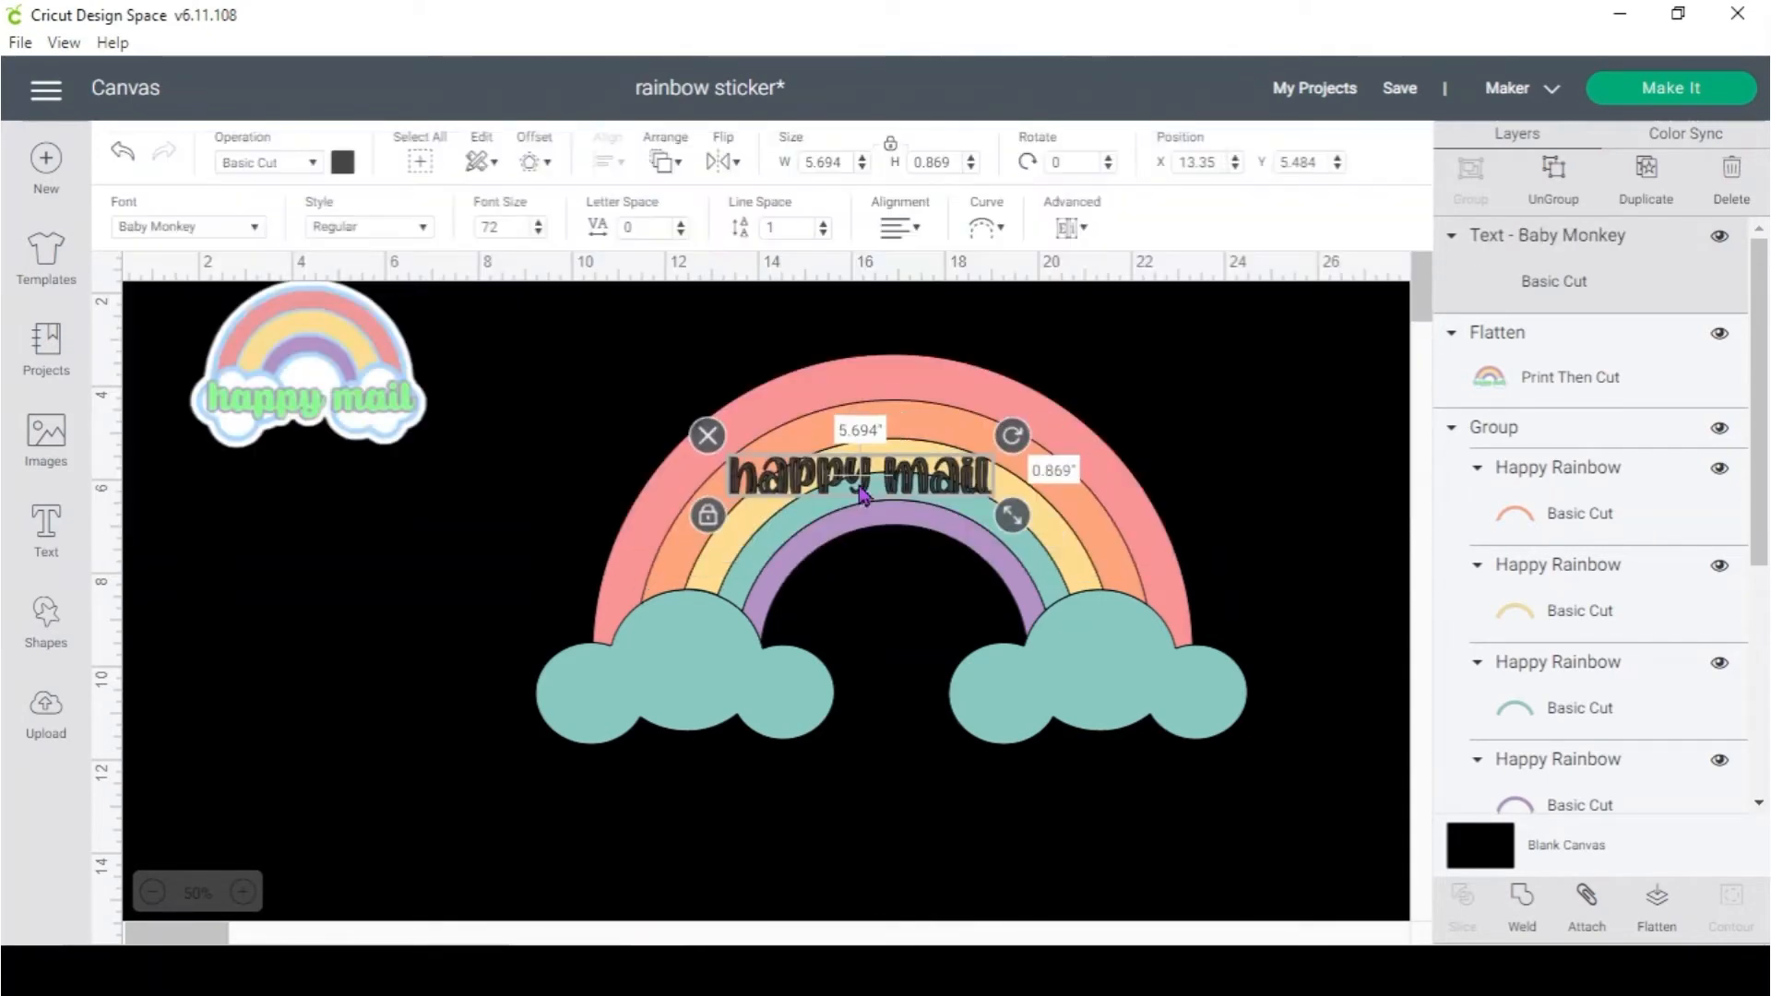
{"action": "left_click_drag", "start_coordinate": [861, 489], "coordinate": [871, 515]}
{"action": "left_click_drag", "start_coordinate": [1021, 544], "coordinate": [1301, 585]}
{"action": "left_click_drag", "start_coordinate": [1004, 485], "coordinate": [922, 463]}
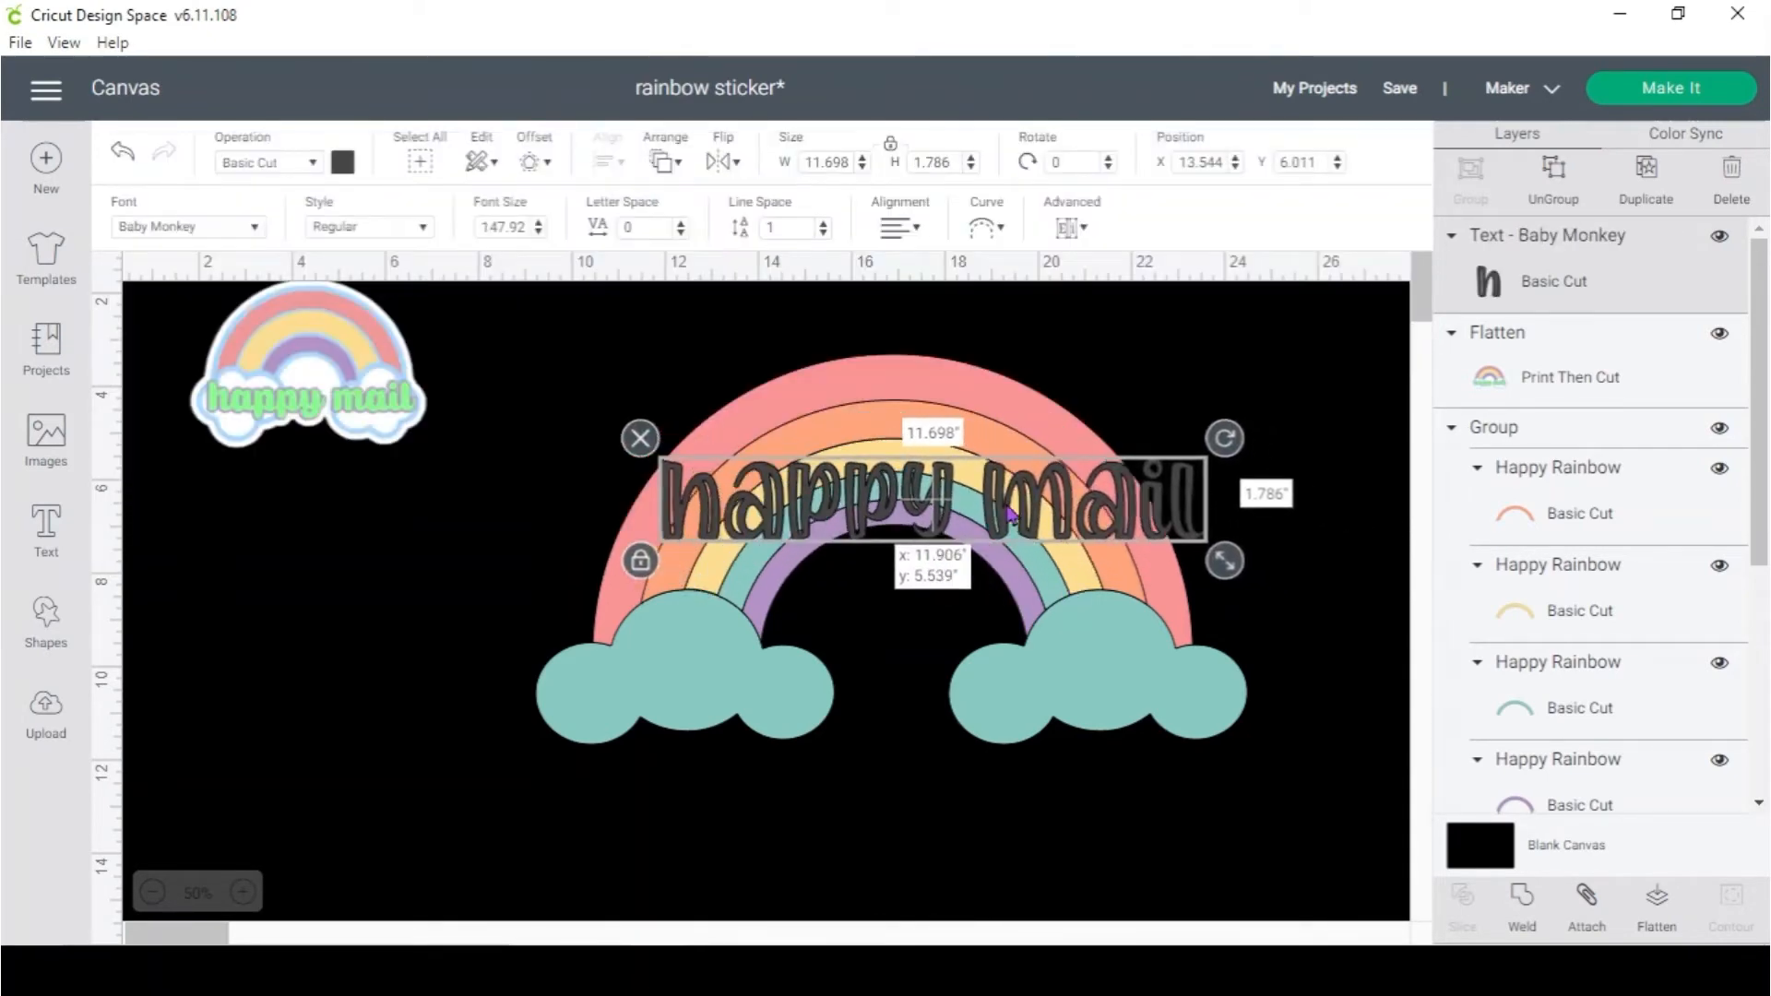
Curve the "happy mail" text along the rainbow's arch at about 10.2 in wide and recolour it black
{"action": "left_click", "coordinate": [984, 229]}
{"action": "left_click_drag", "start_coordinate": [997, 316], "coordinate": [1024, 302]}
{"action": "left_click_drag", "start_coordinate": [1199, 672], "coordinate": [1121, 563]}
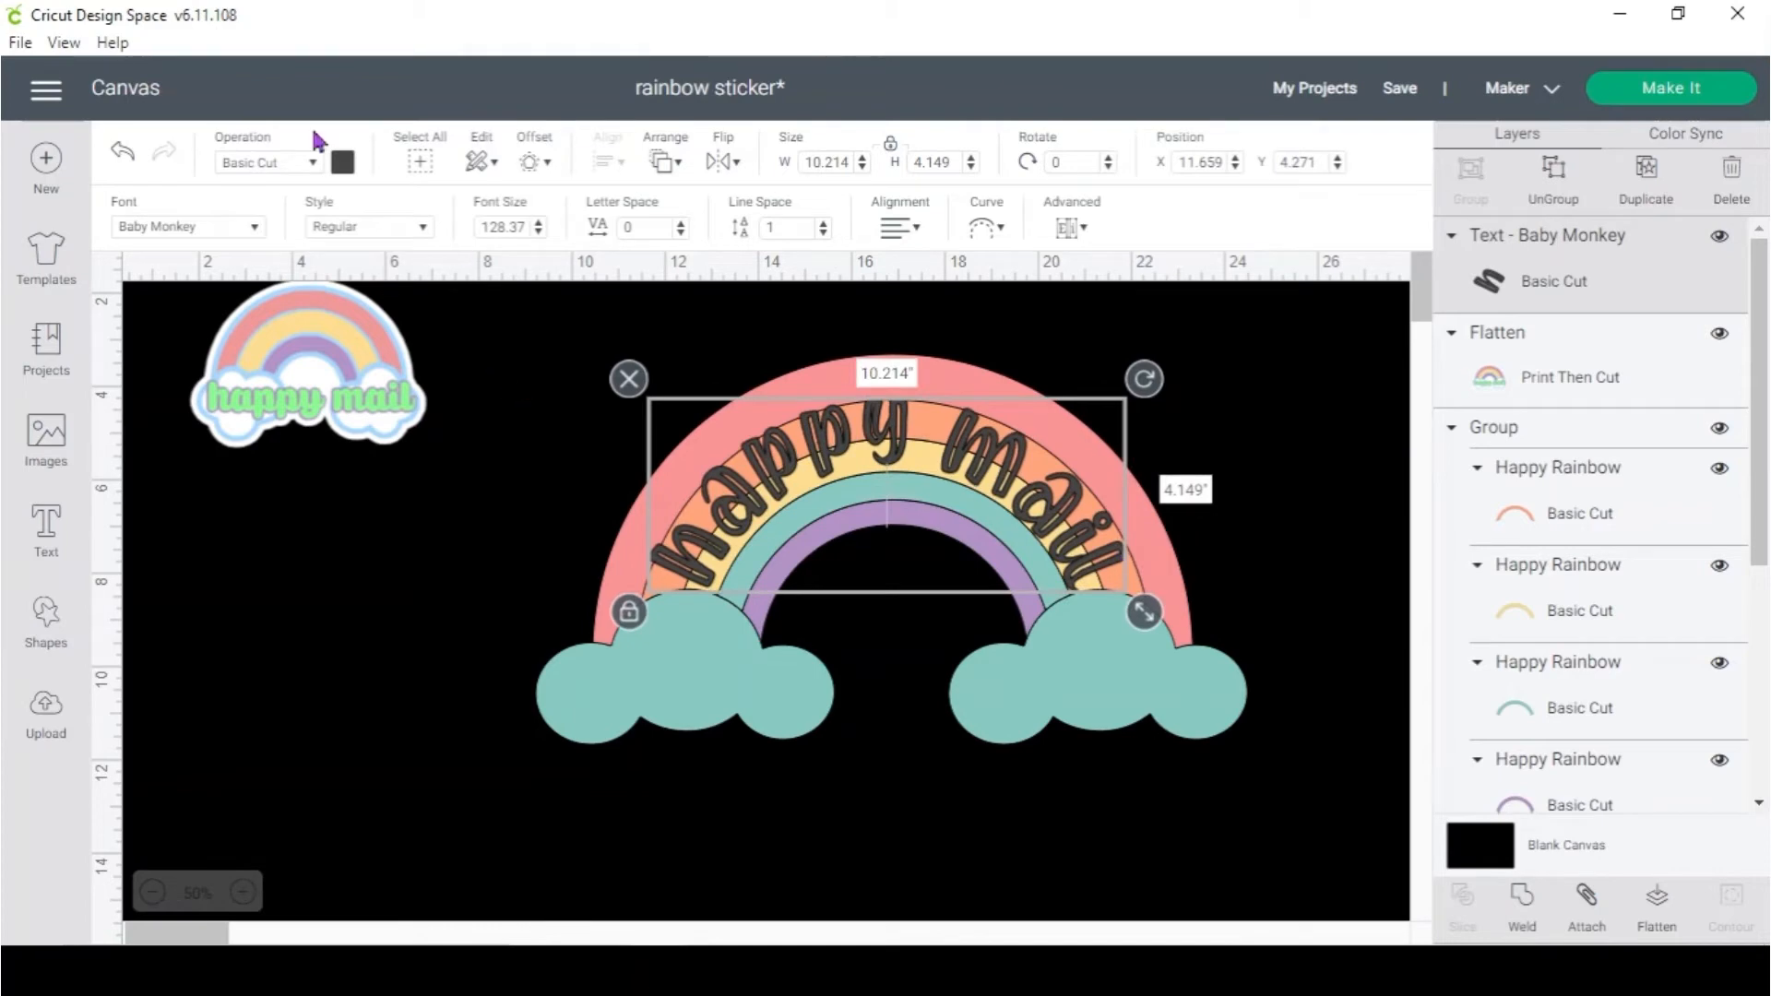
{"action": "left_click", "coordinate": [343, 164]}
{"action": "left_click", "coordinate": [368, 279]}
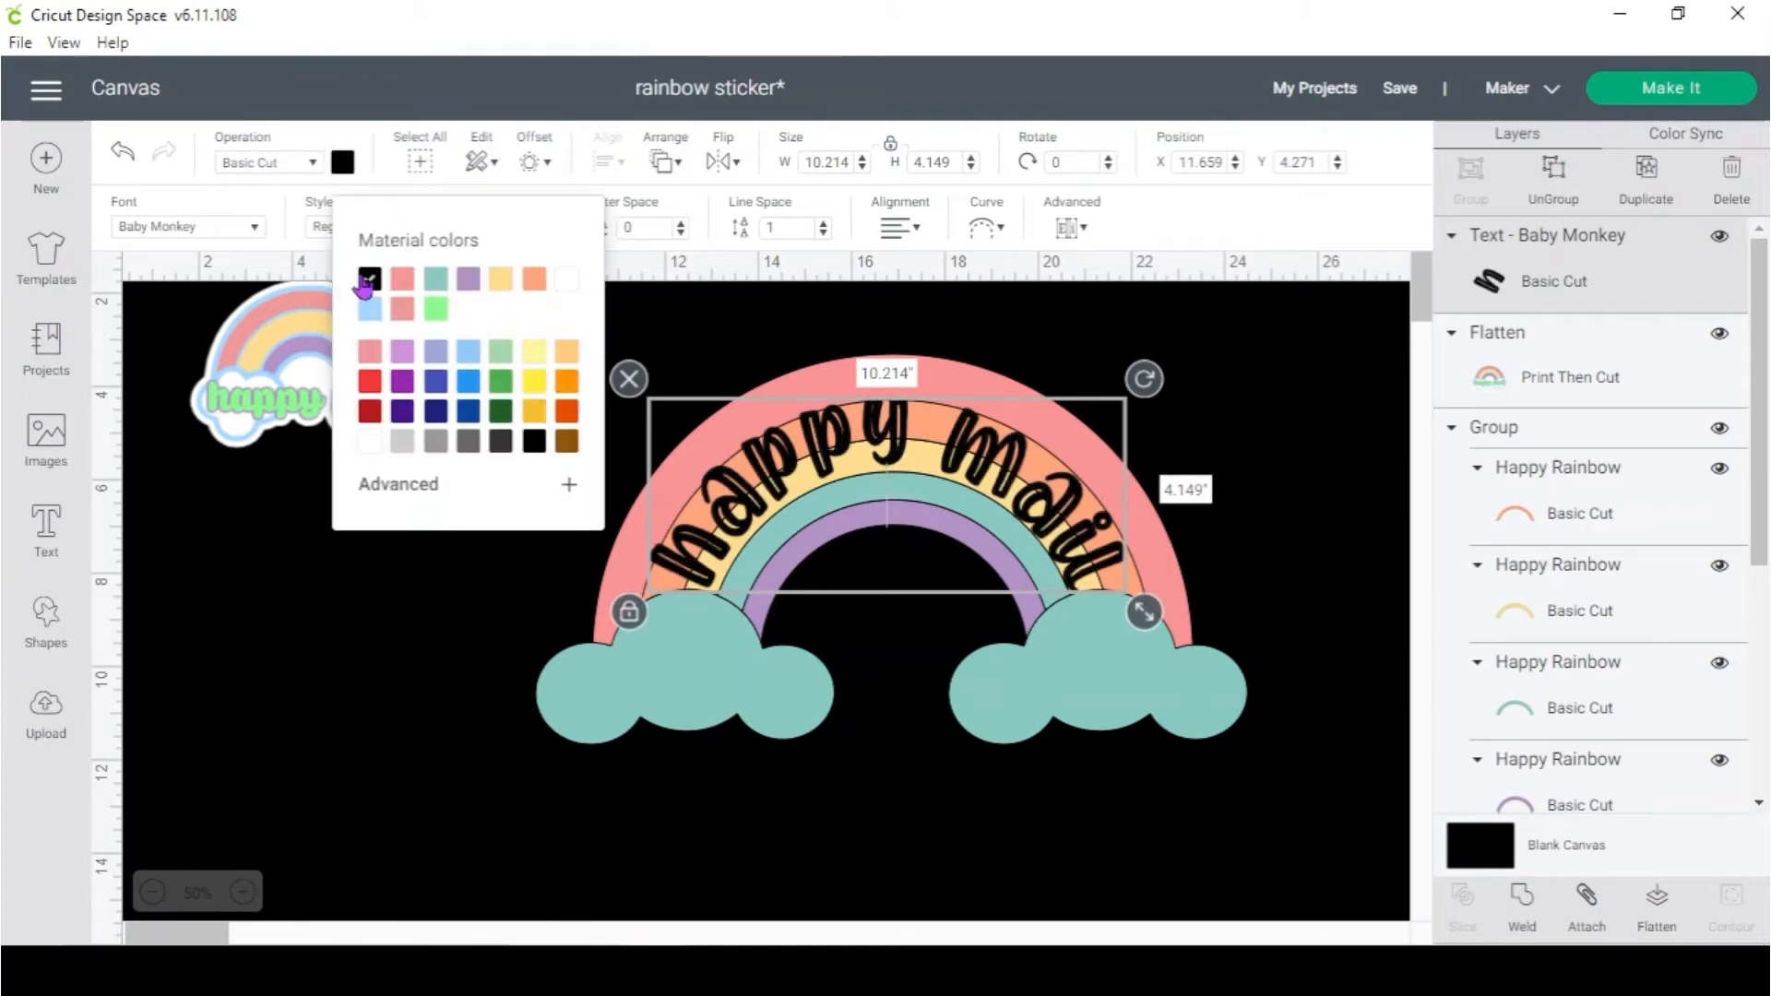
Add a 0.25 in rounded, welded offset around the Happy Rainbow group and colour it white
{"action": "left_click", "coordinate": [1164, 642]}
{"action": "left_click", "coordinate": [532, 152]}
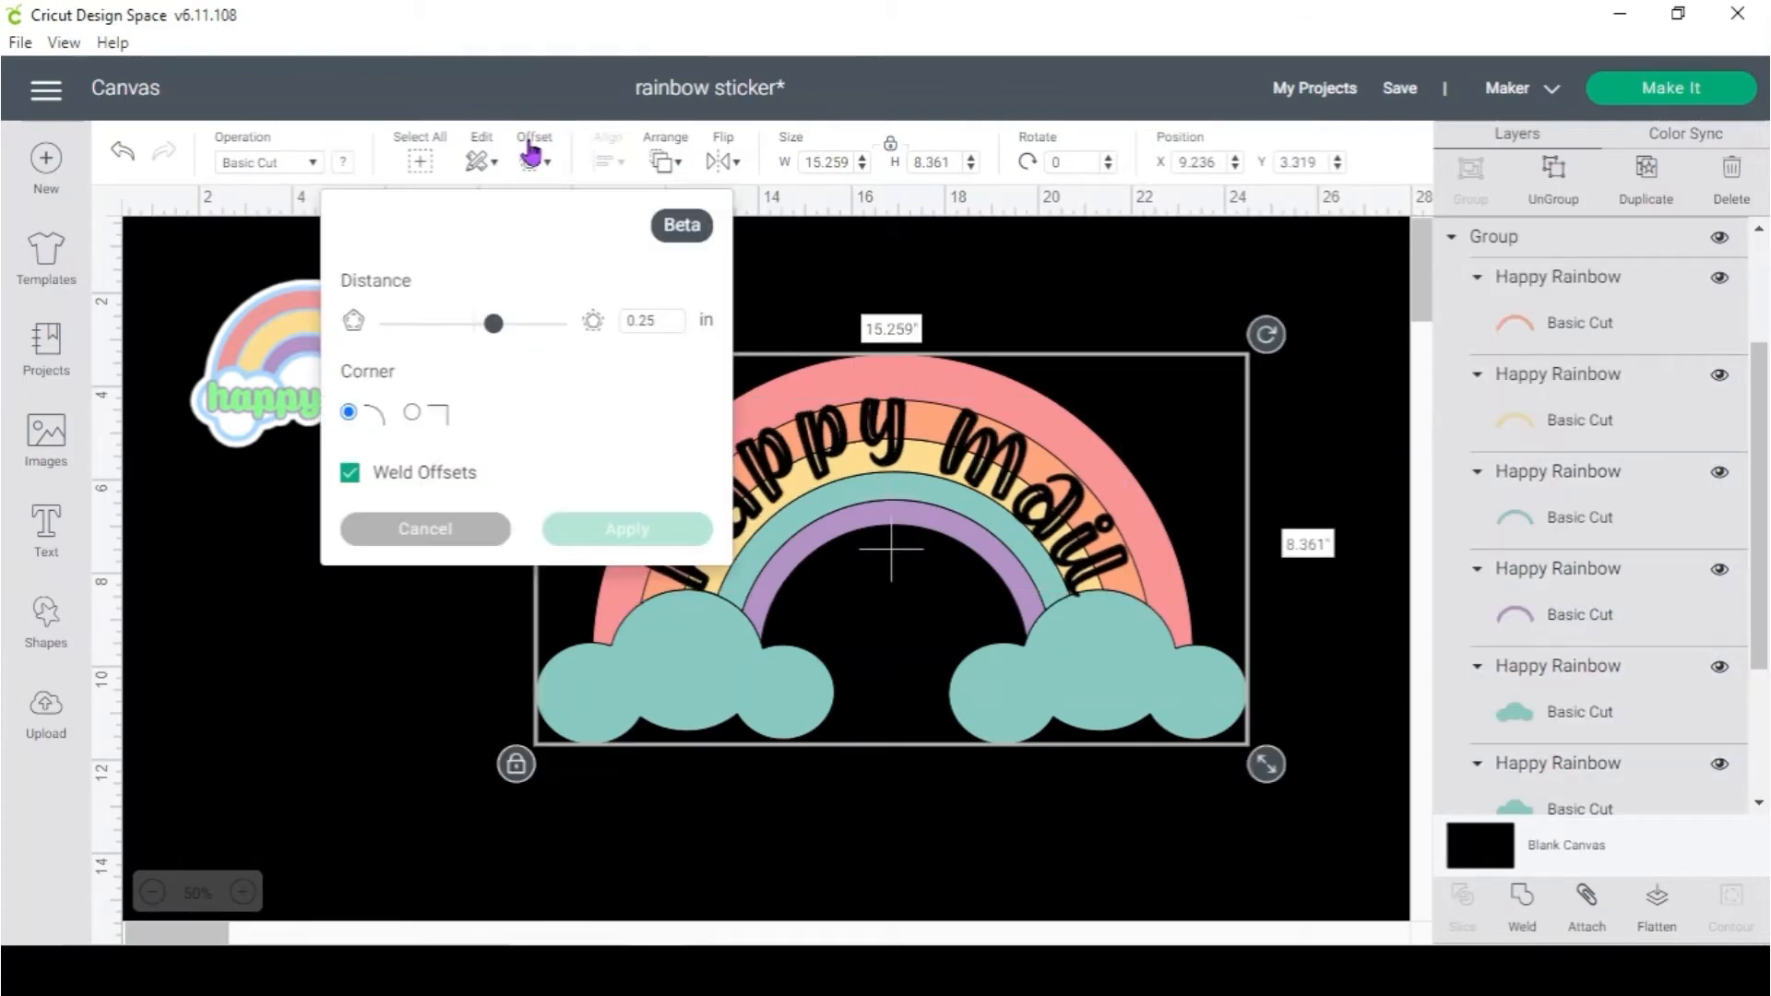
{"action": "left_click", "coordinate": [622, 535]}
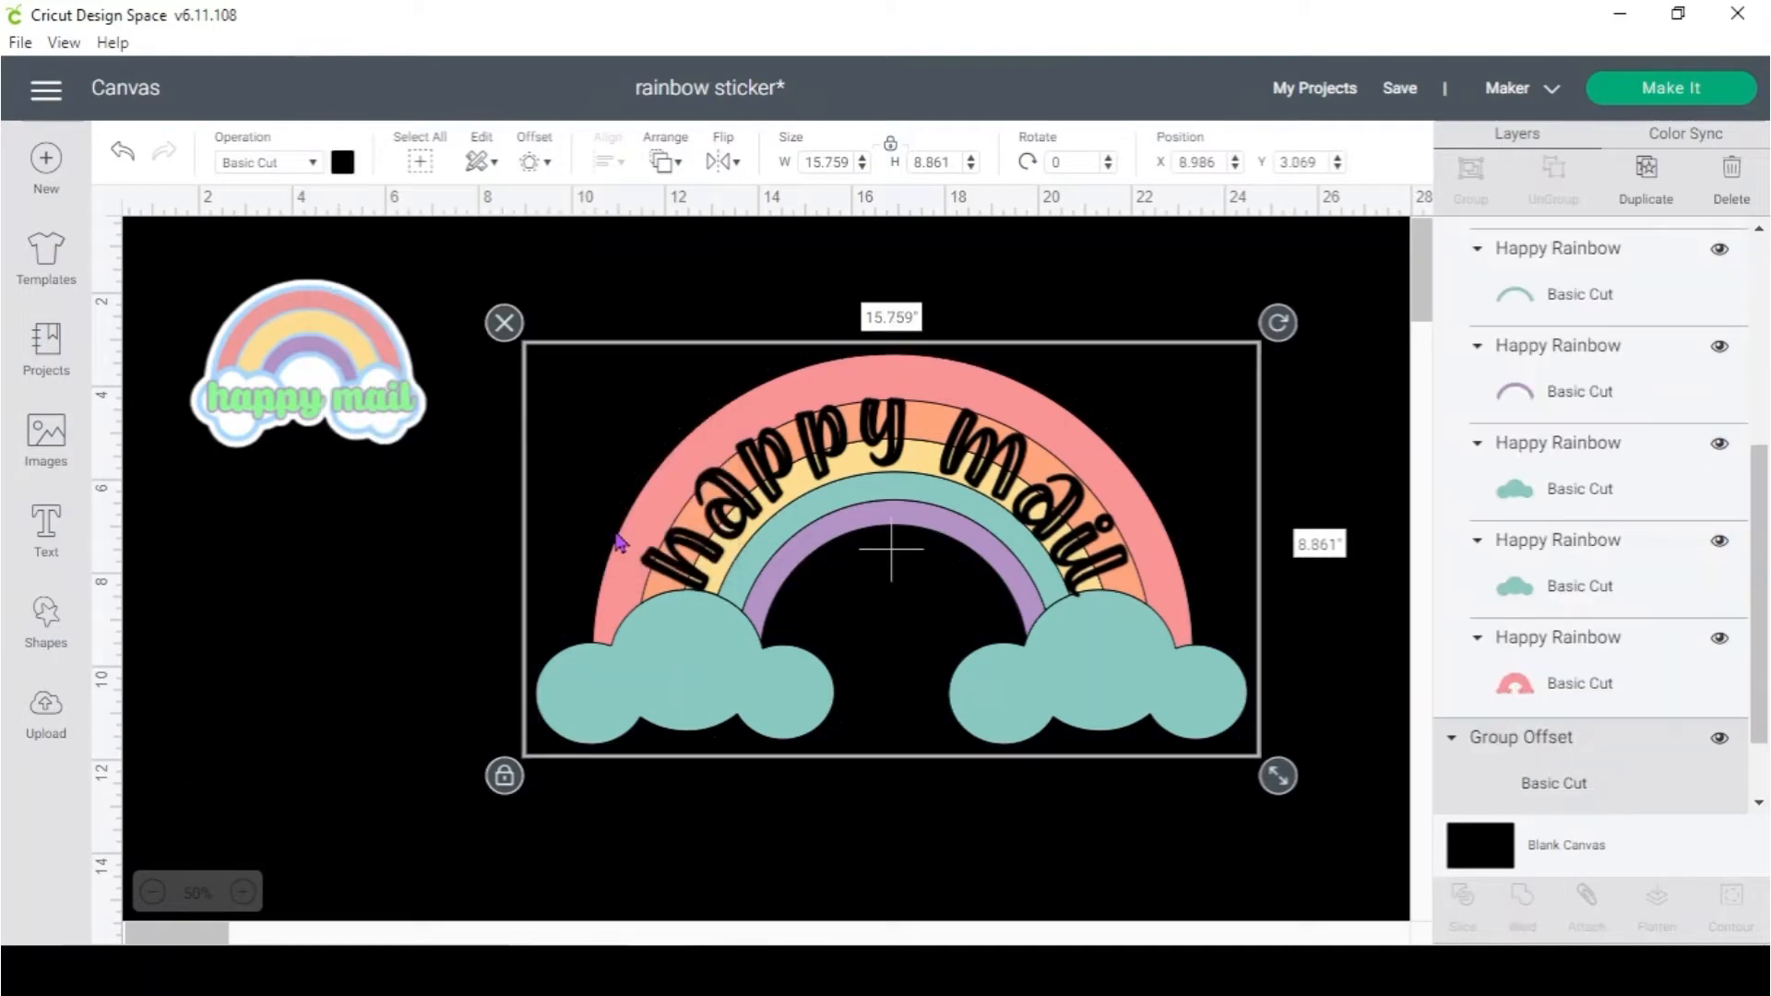
{"action": "left_click", "coordinate": [345, 164]}
{"action": "left_click", "coordinate": [370, 446]}
{"action": "left_click", "coordinate": [1366, 441]}
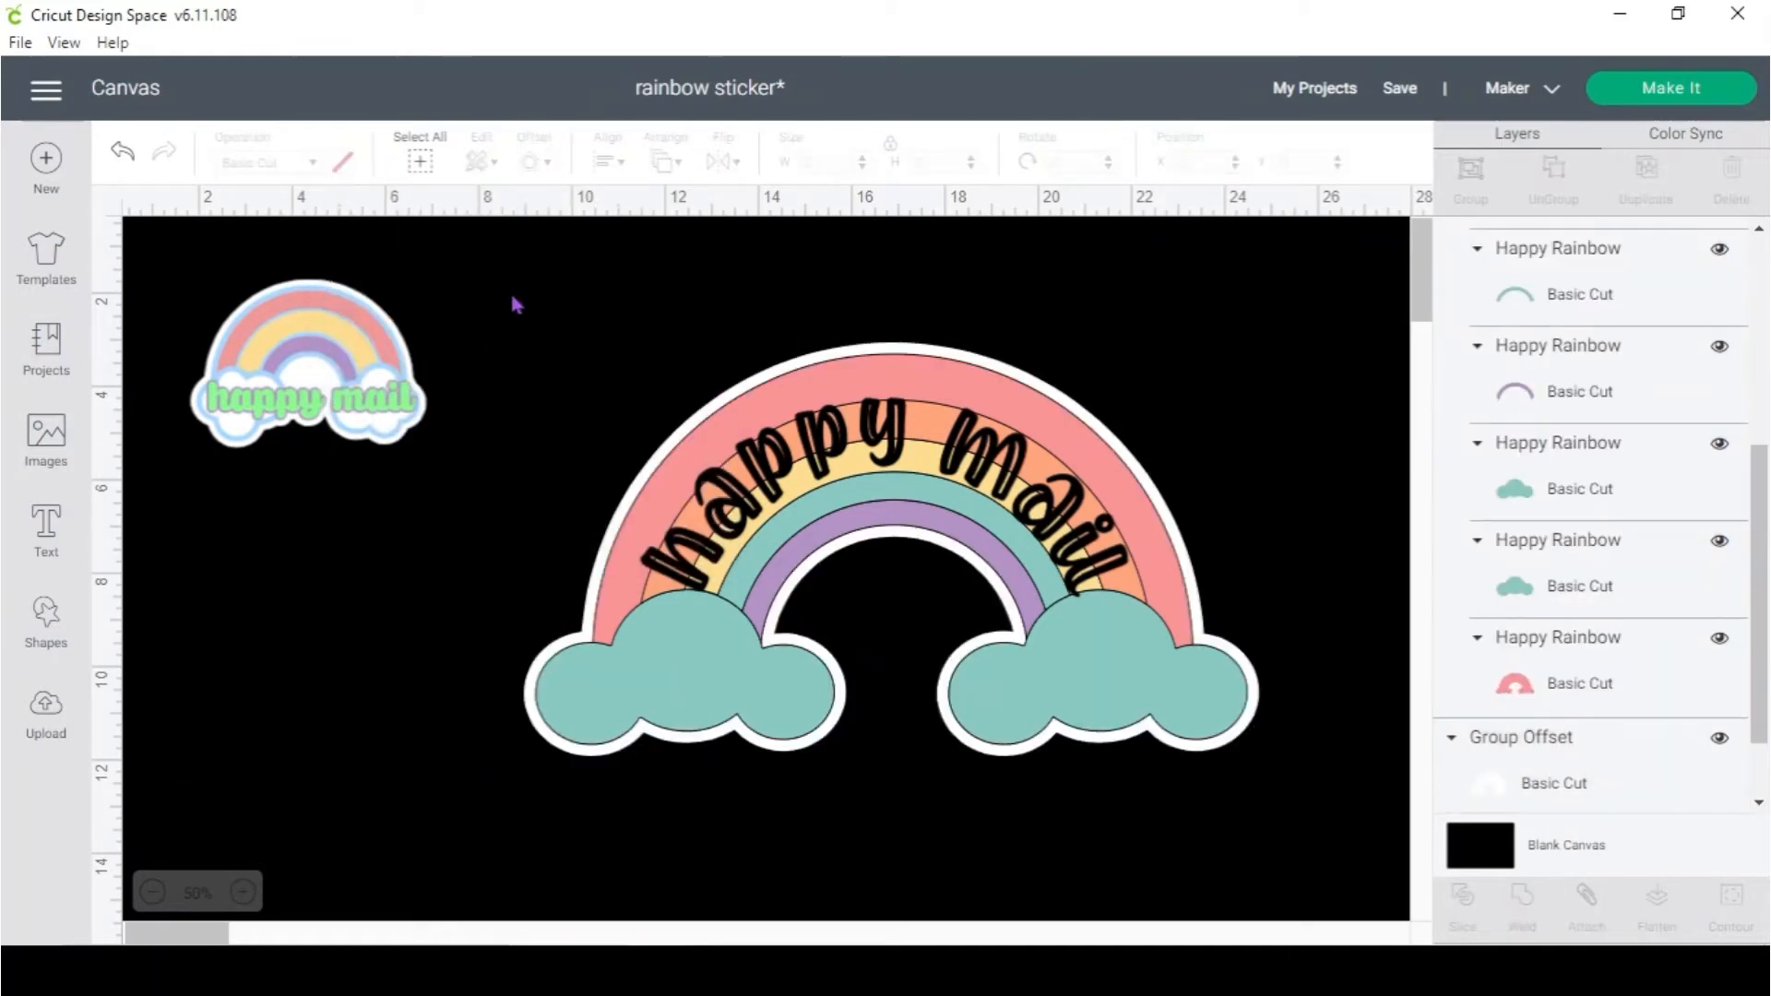
Recolour the curved "happy mail" text white and add a 0.111 in rounded, welded offset around it
{"action": "left_click", "coordinate": [813, 445]}
{"action": "left_click", "coordinate": [343, 164]}
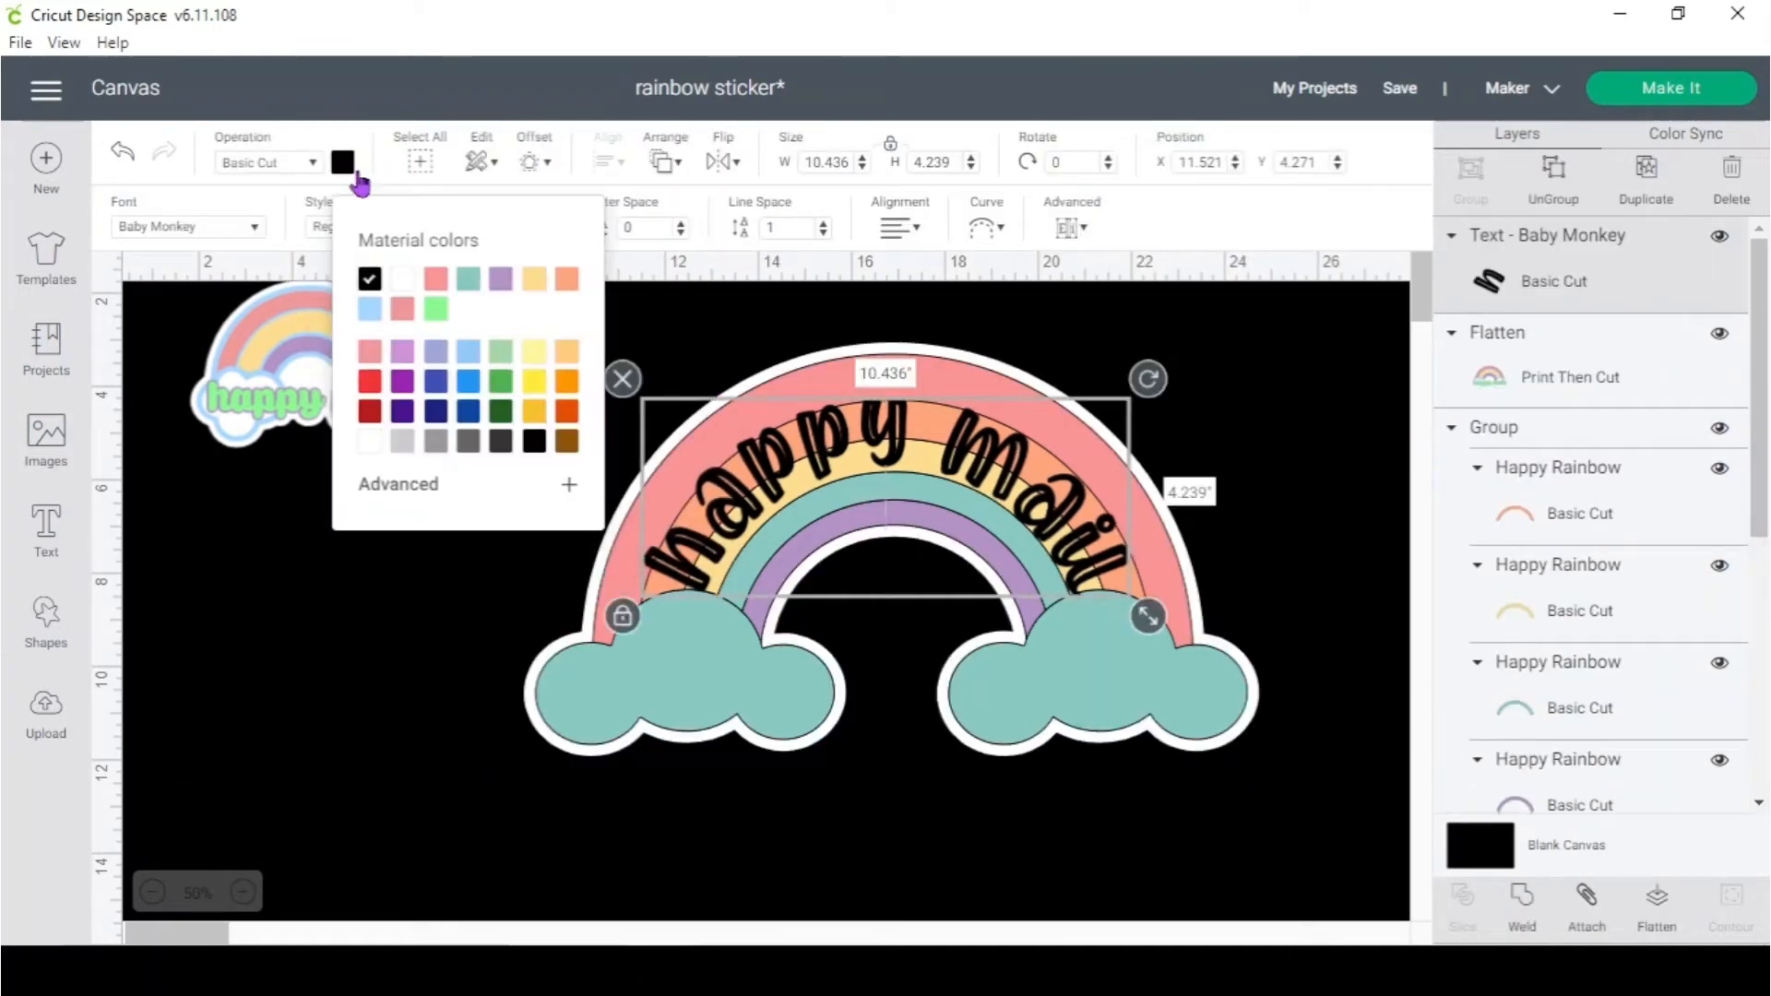
{"action": "left_click", "coordinate": [406, 281]}
{"action": "left_click", "coordinate": [531, 164]}
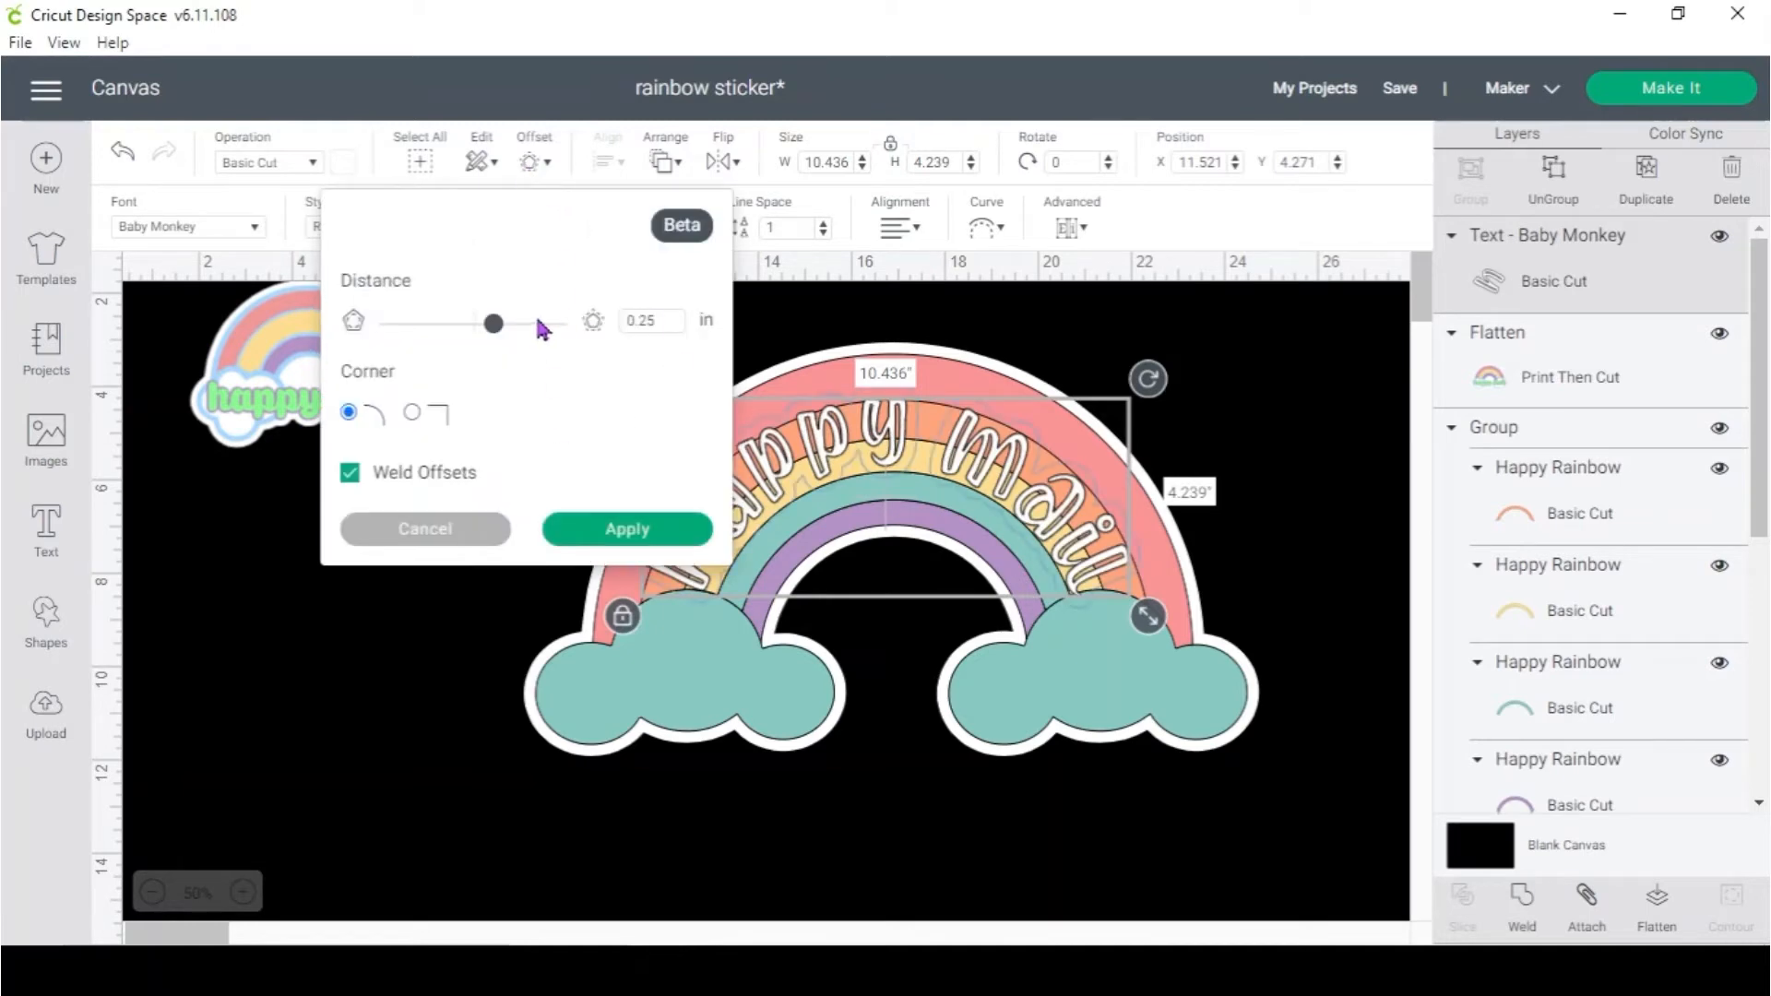
{"action": "left_click_drag", "start_coordinate": [494, 323], "coordinate": [483, 334]}
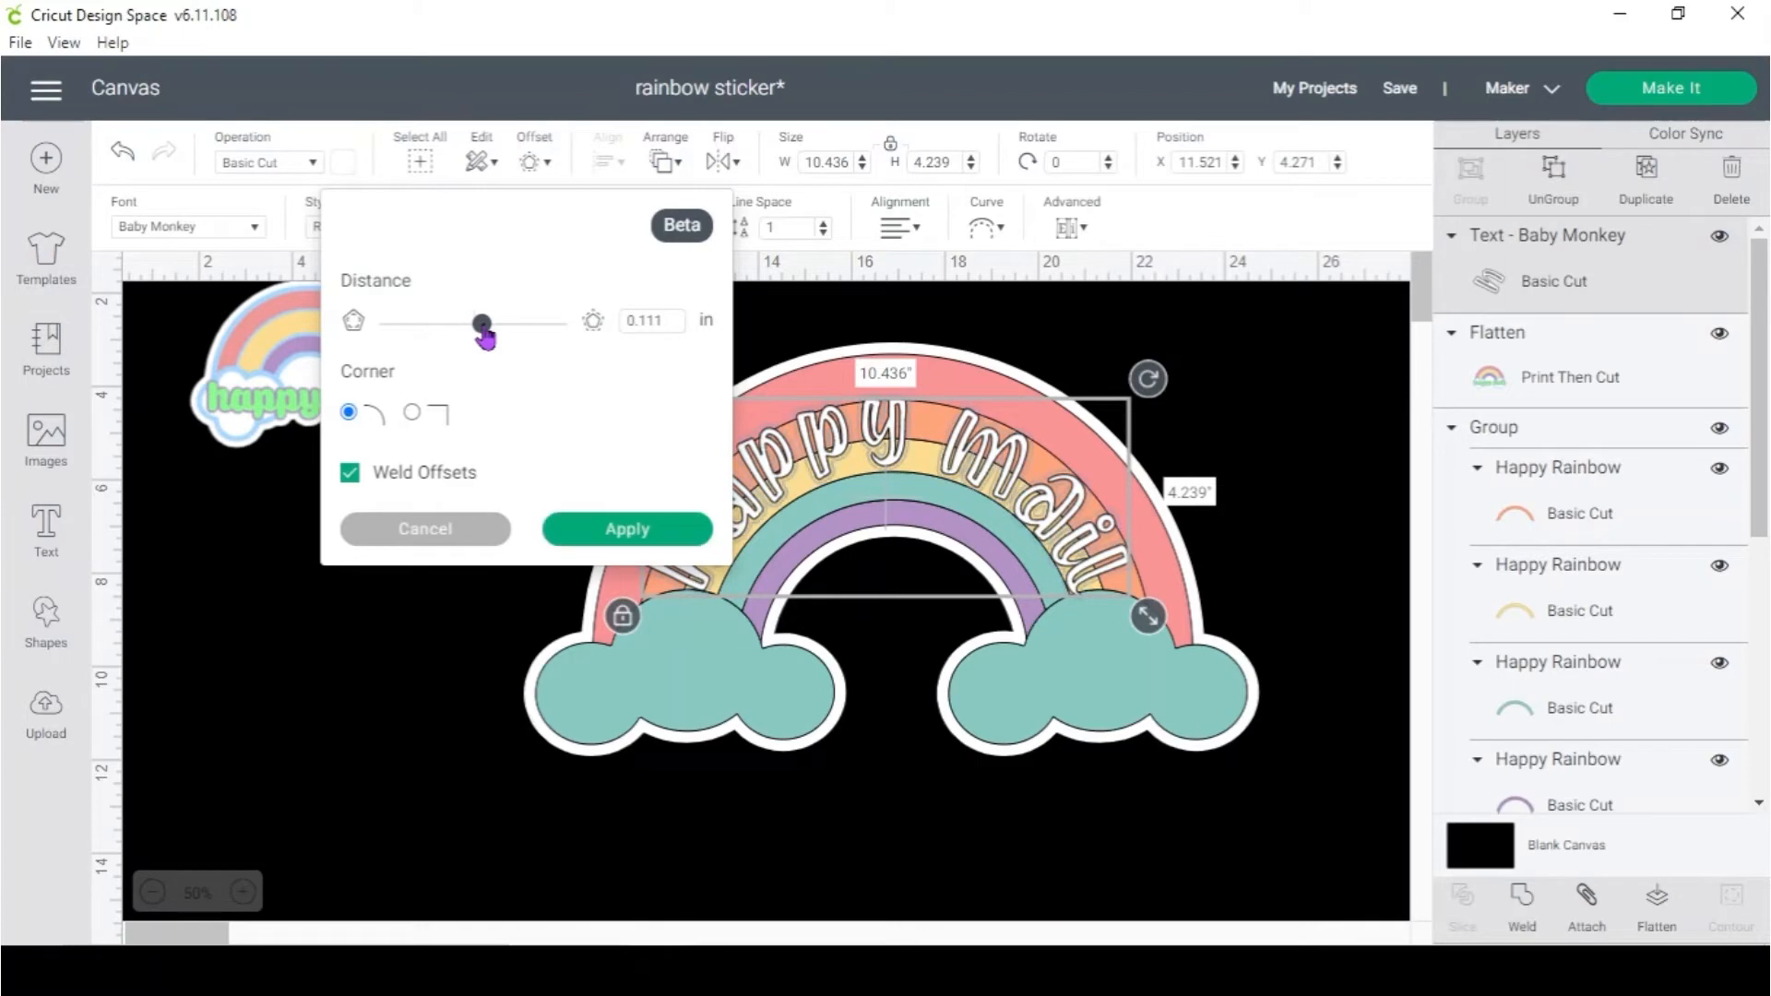
{"action": "left_click", "coordinate": [658, 533]}
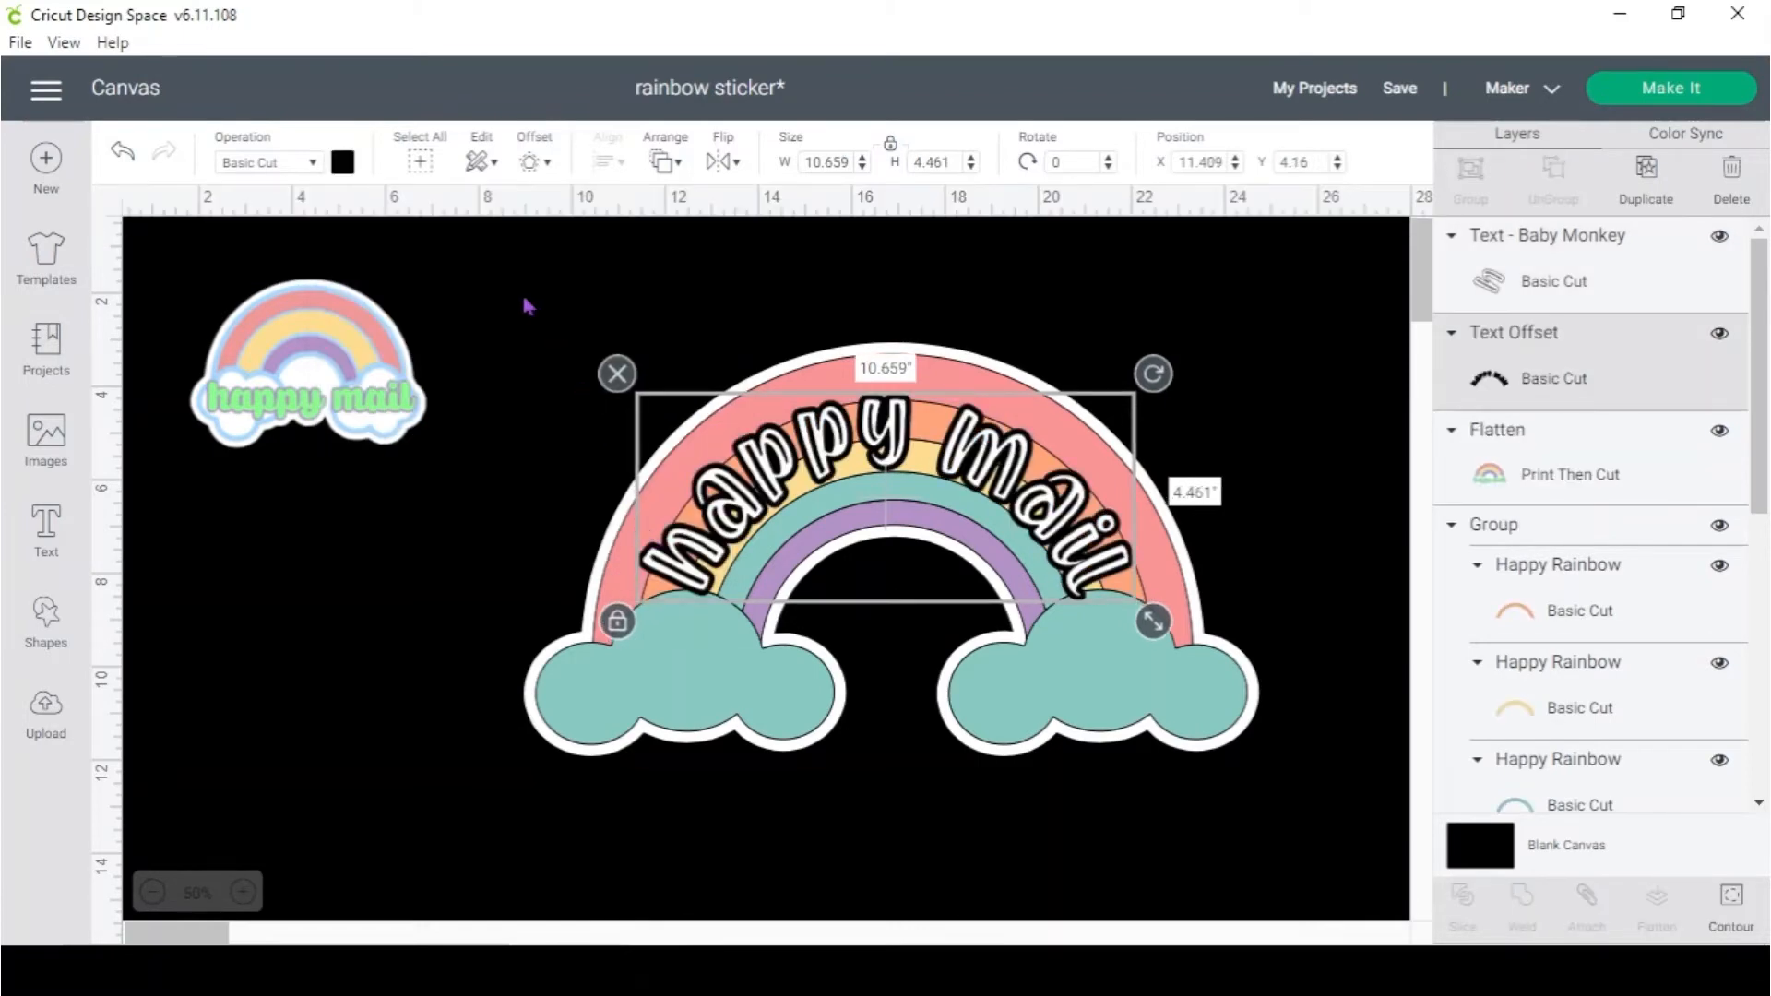
Colour the text offset purple and flatten the text, its offset and the rainbow with its white border together
{"action": "left_click", "coordinate": [343, 162]}
{"action": "left_click", "coordinate": [503, 296]}
{"action": "left_click", "coordinate": [723, 249]}
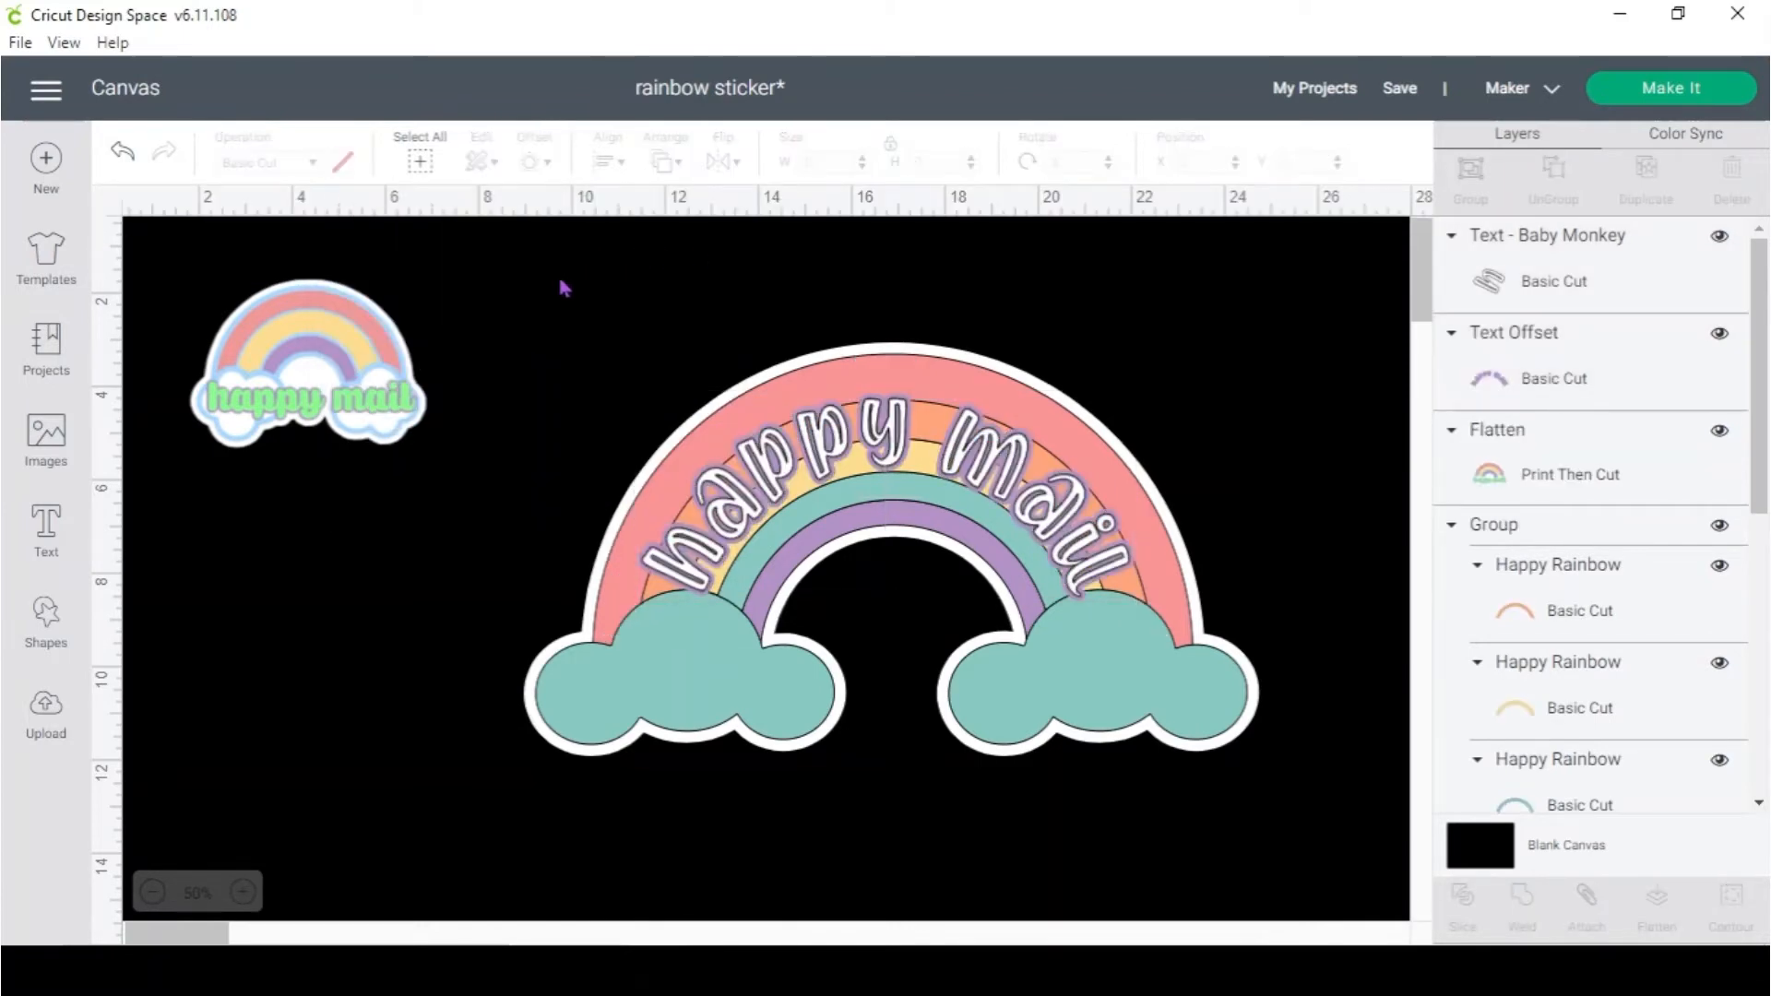
{"action": "left_click_drag", "start_coordinate": [535, 273], "coordinate": [1276, 768]}
{"action": "left_click", "coordinate": [1657, 909]}
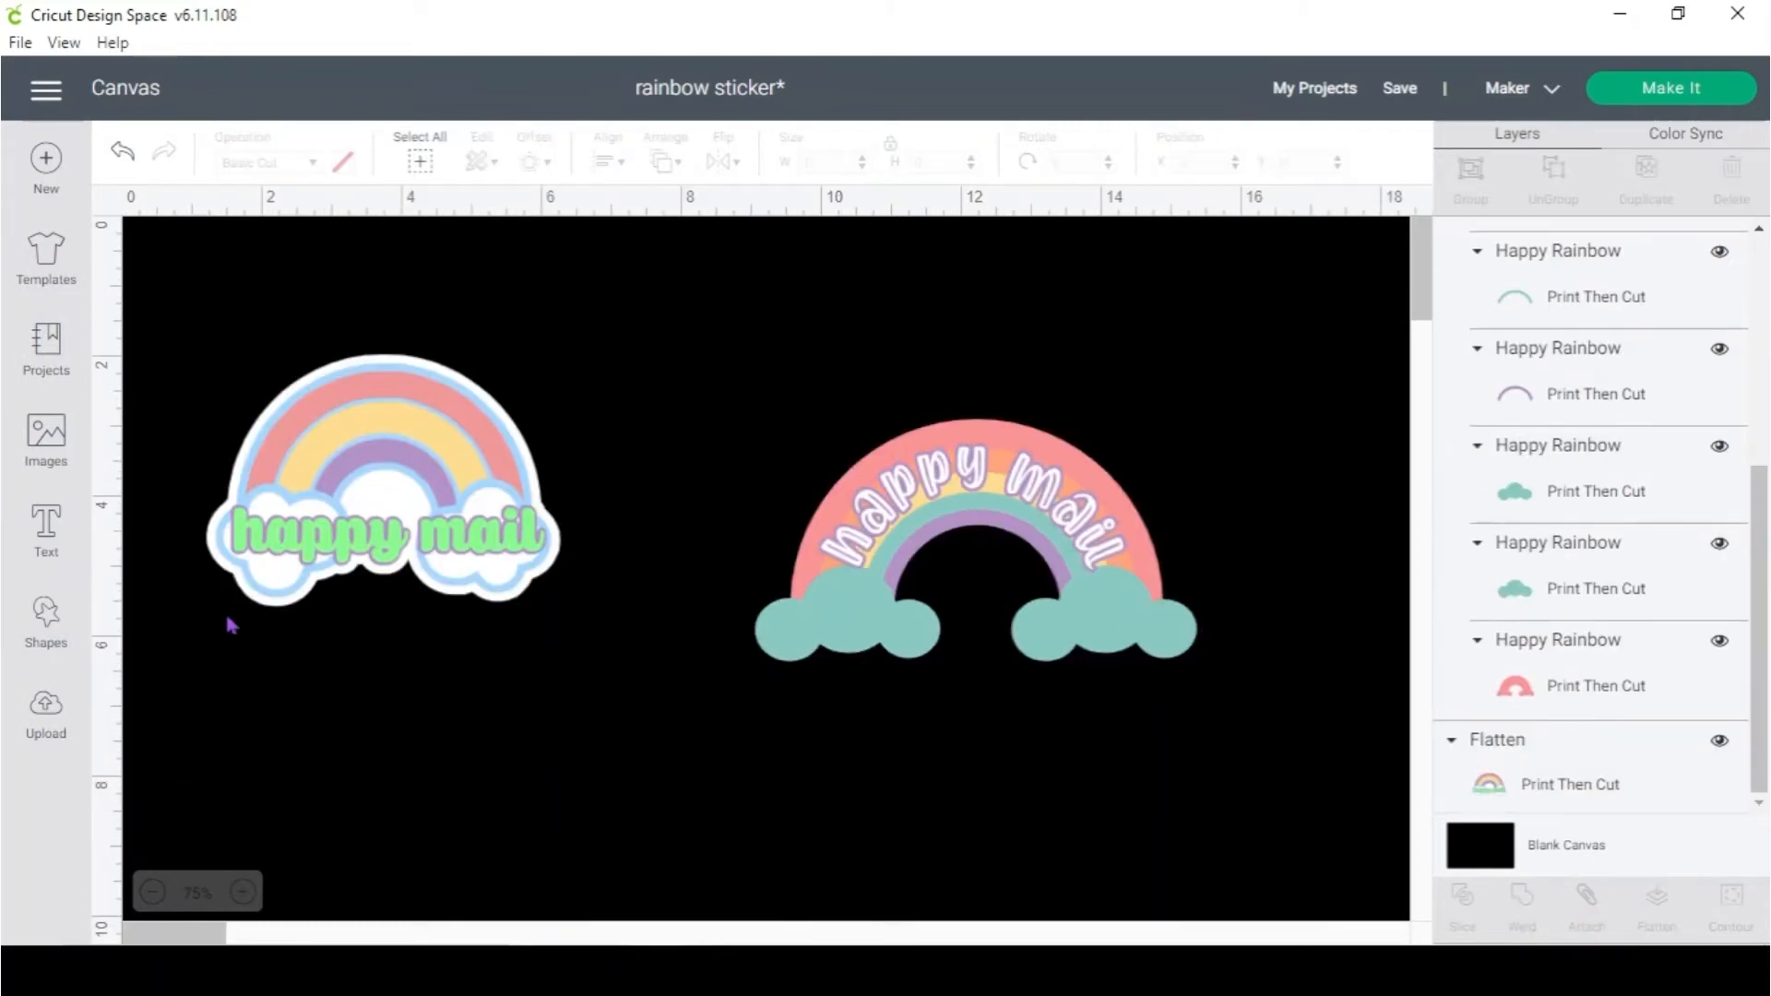
Add a circle about 5.9 in across, move it over the curved-text rainbow and send it to the back
{"action": "left_click", "coordinate": [67, 630]}
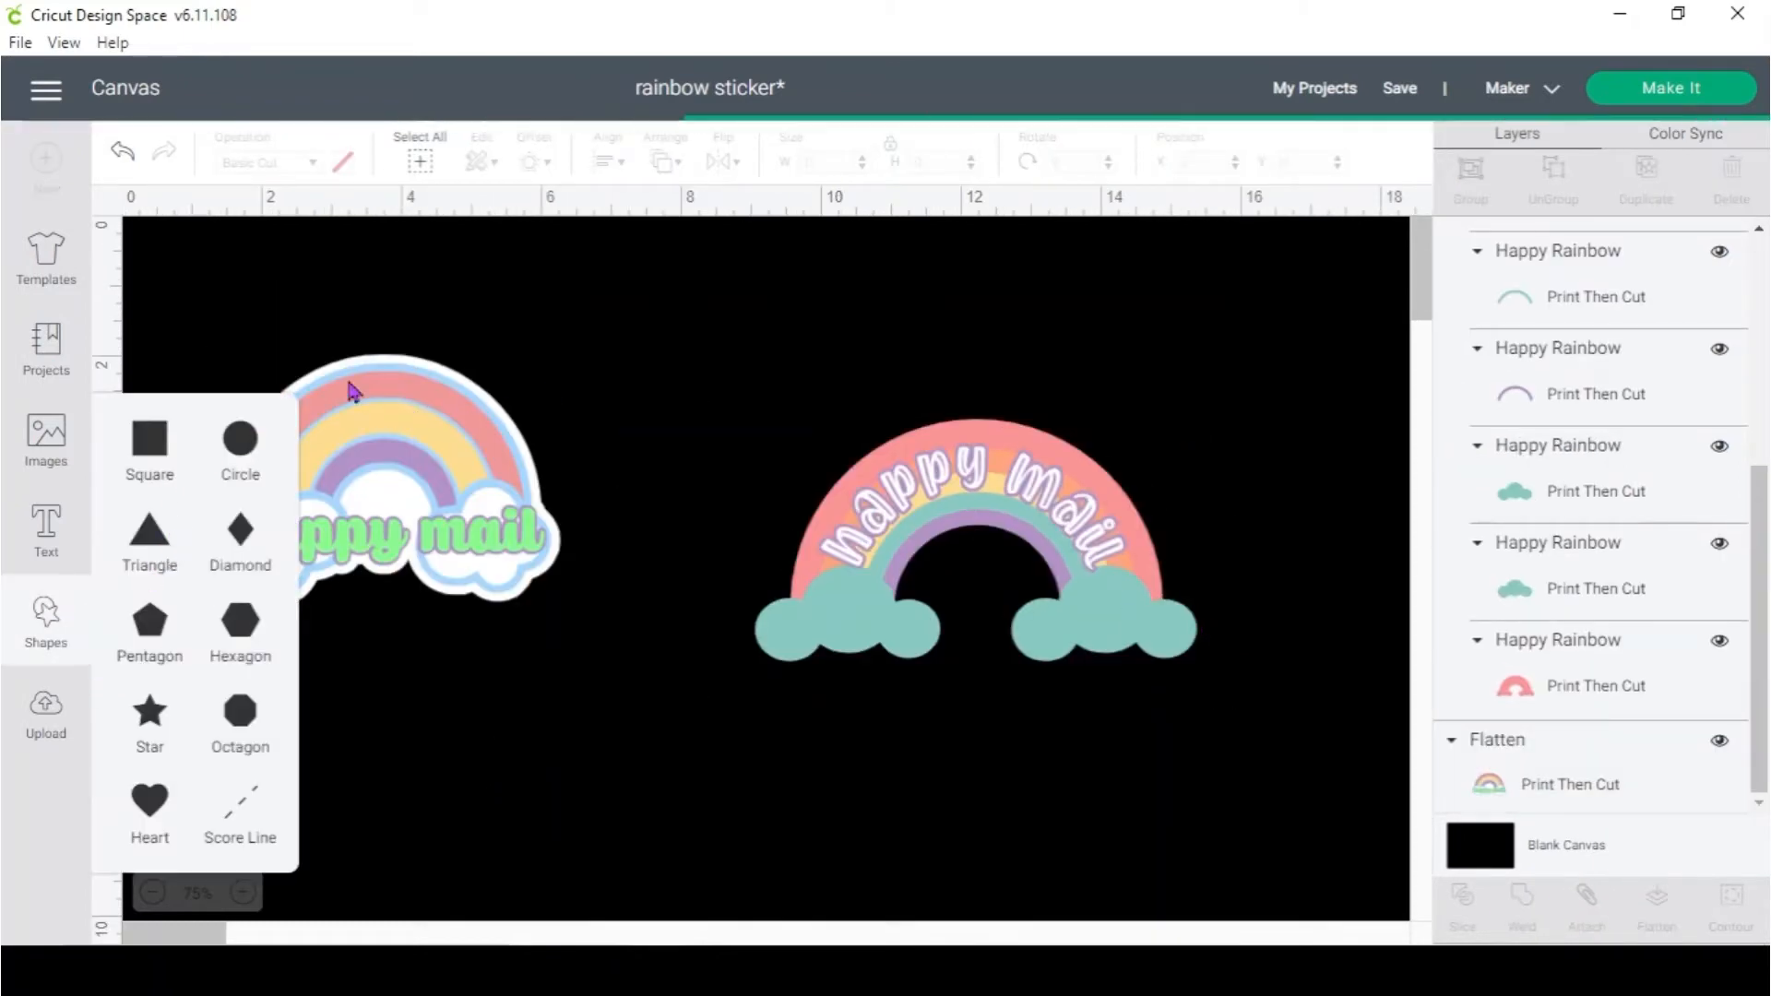
{"action": "left_click_drag", "start_coordinate": [338, 306], "coordinate": [807, 376]}
{"action": "left_click_drag", "start_coordinate": [862, 524], "coordinate": [1061, 724]}
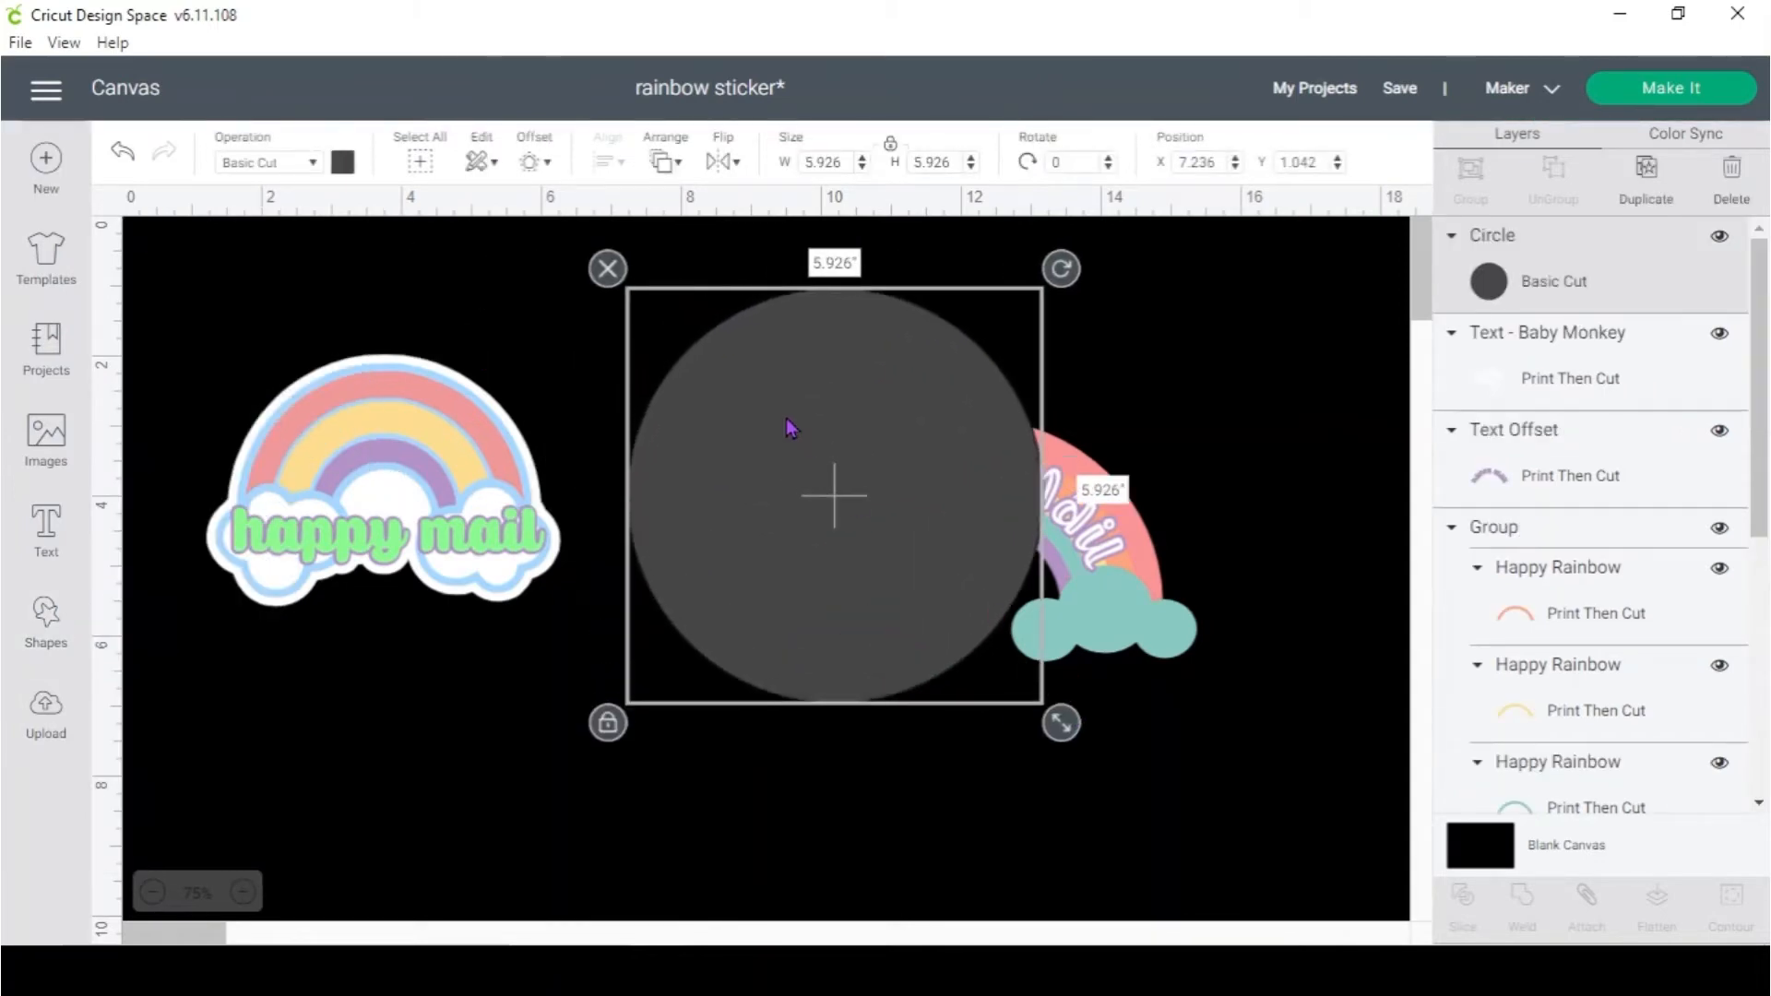
{"action": "left_click_drag", "start_coordinate": [790, 427], "coordinate": [942, 498]}
{"action": "left_click", "coordinate": [676, 164]}
{"action": "left_click", "coordinate": [739, 197]}
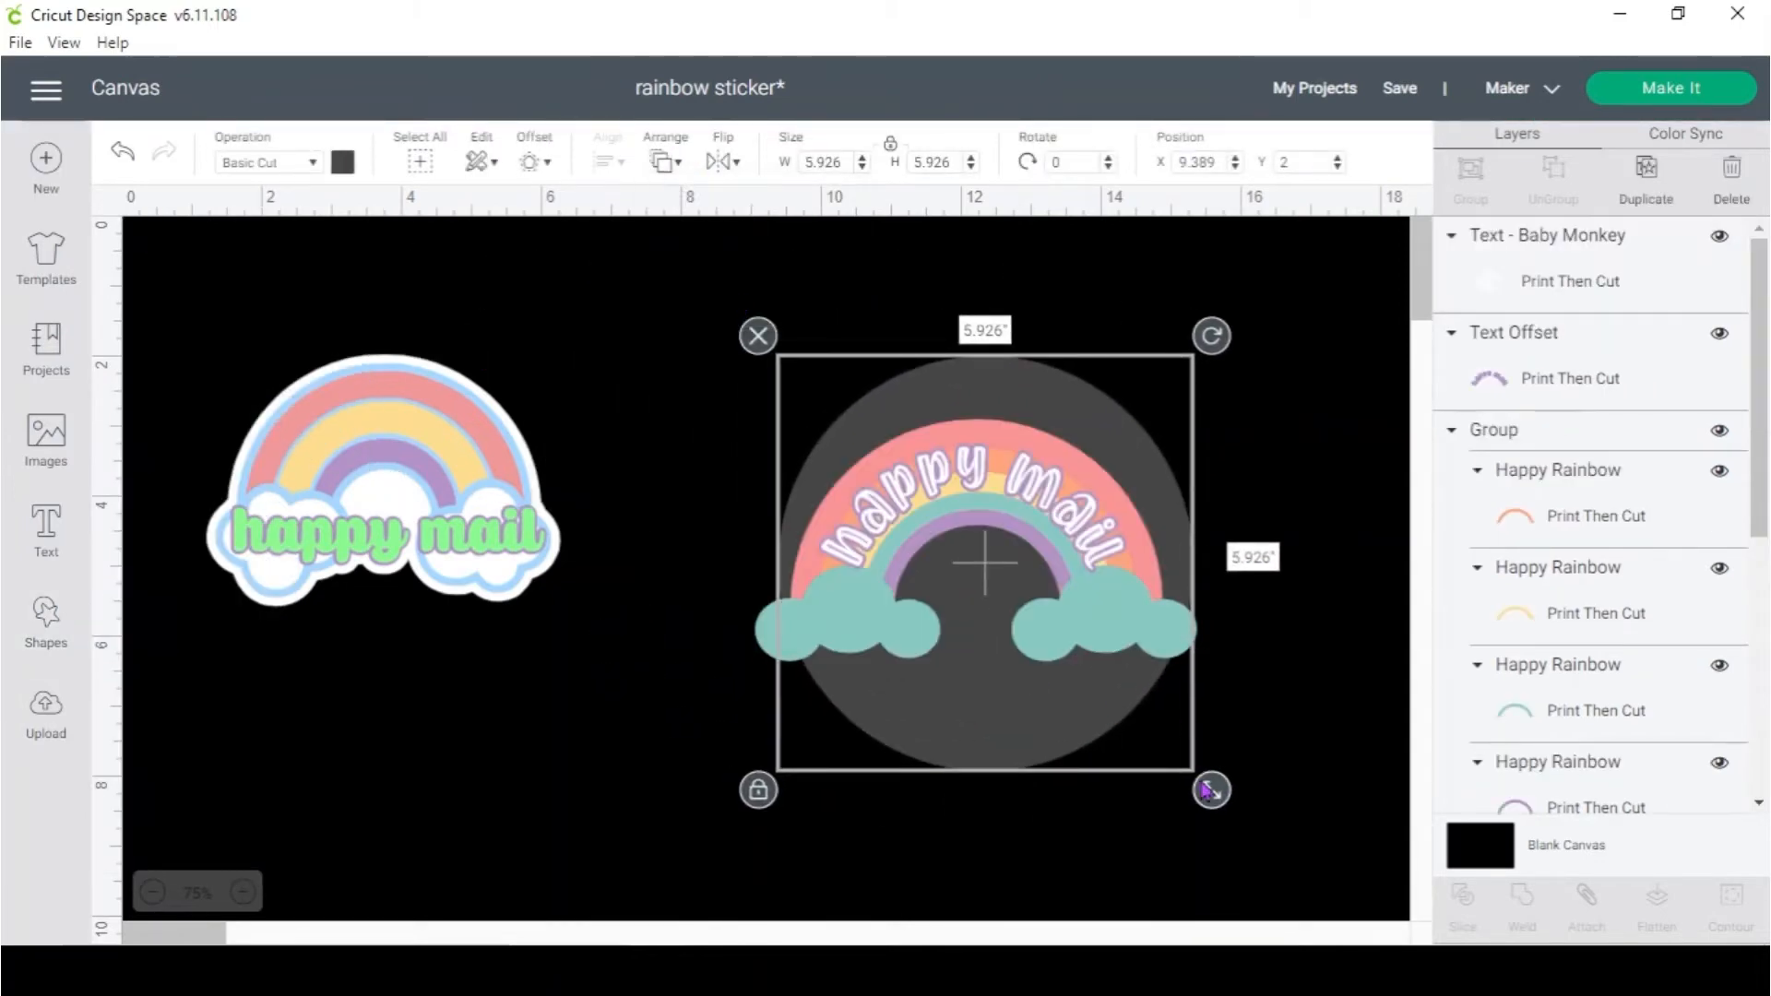
Enlarge the circle to about 6.7 in, centre it behind the rainbow and colour it white
{"action": "left_click_drag", "start_coordinate": [1212, 790], "coordinate": [1265, 834]}
{"action": "left_click_drag", "start_coordinate": [1133, 738], "coordinate": [1031, 685]}
{"action": "left_click", "coordinate": [342, 163]}
{"action": "left_click", "coordinate": [369, 279]}
Flatten the white circle and curved-text rainbow into one layer and shrink the round sticker to about 3.1 in
{"action": "left_click_drag", "start_coordinate": [1302, 483], "coordinate": [942, 629]}
{"action": "left_click", "coordinate": [1654, 916]}
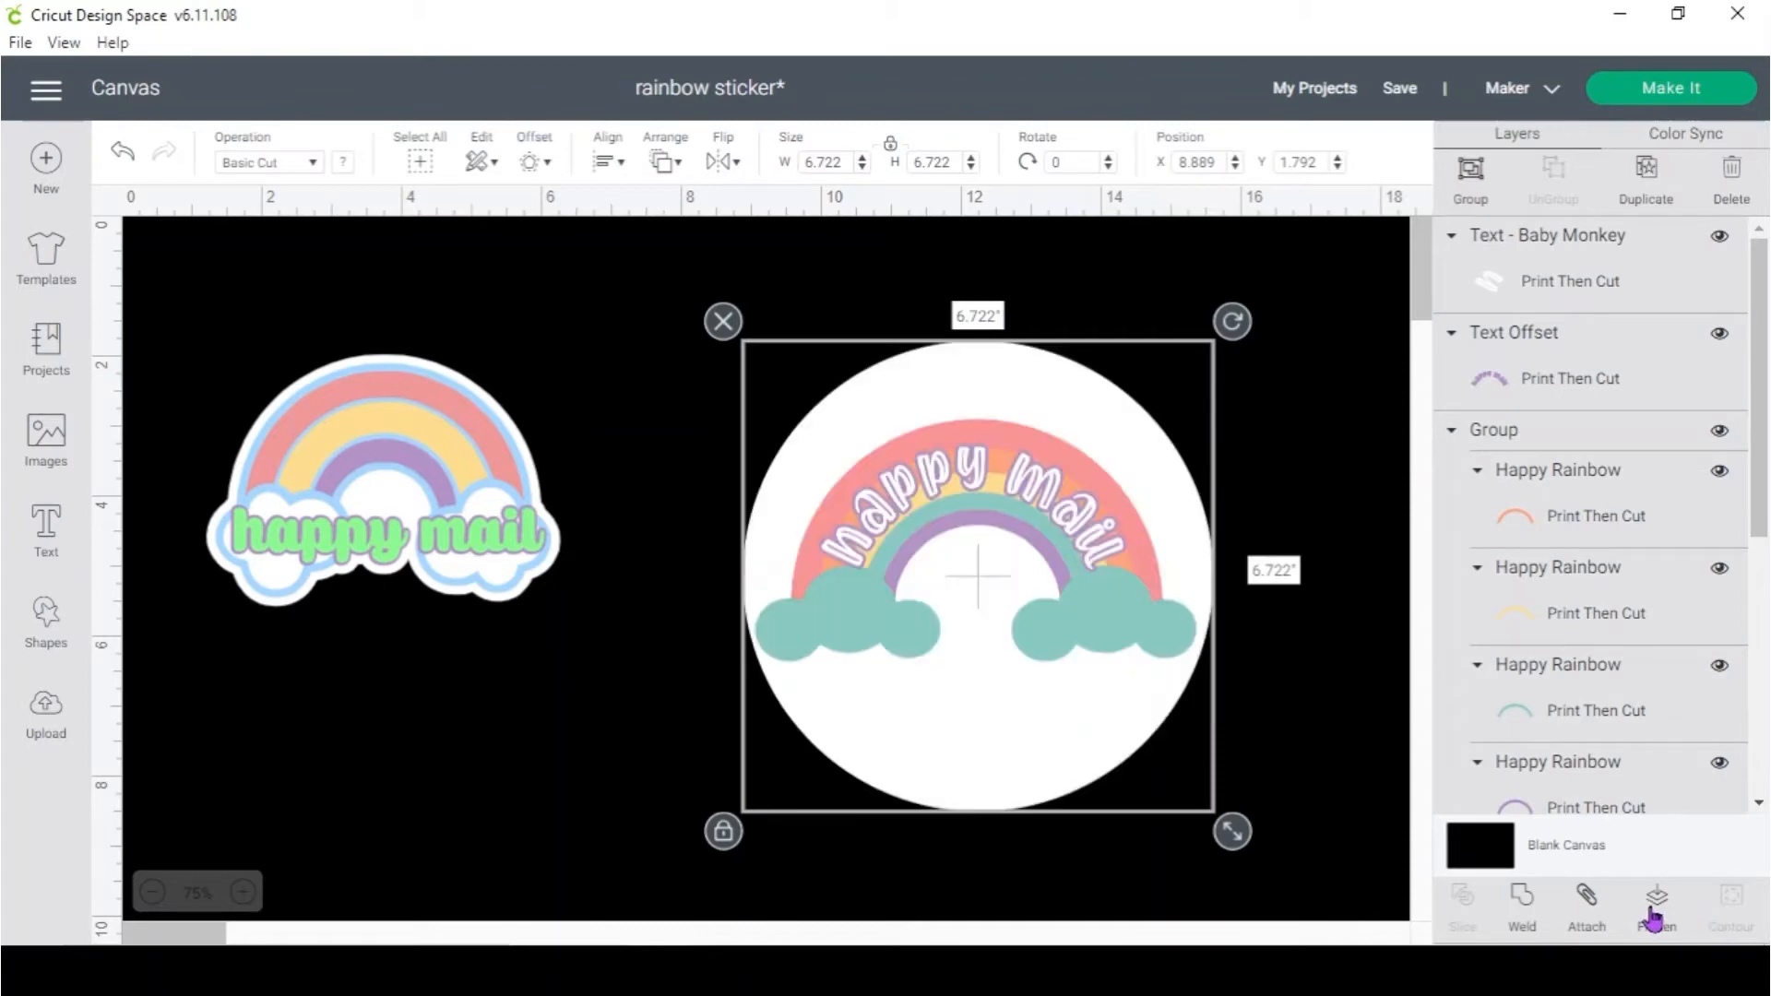
{"action": "mouse_move", "coordinate": [1120, 521]}
{"action": "left_mouse_down"}
{"action": "mouse_move", "coordinate": [1120, 454]}
{"action": "mouse_move", "coordinate": [1111, 545]}
{"action": "left_mouse_up"}
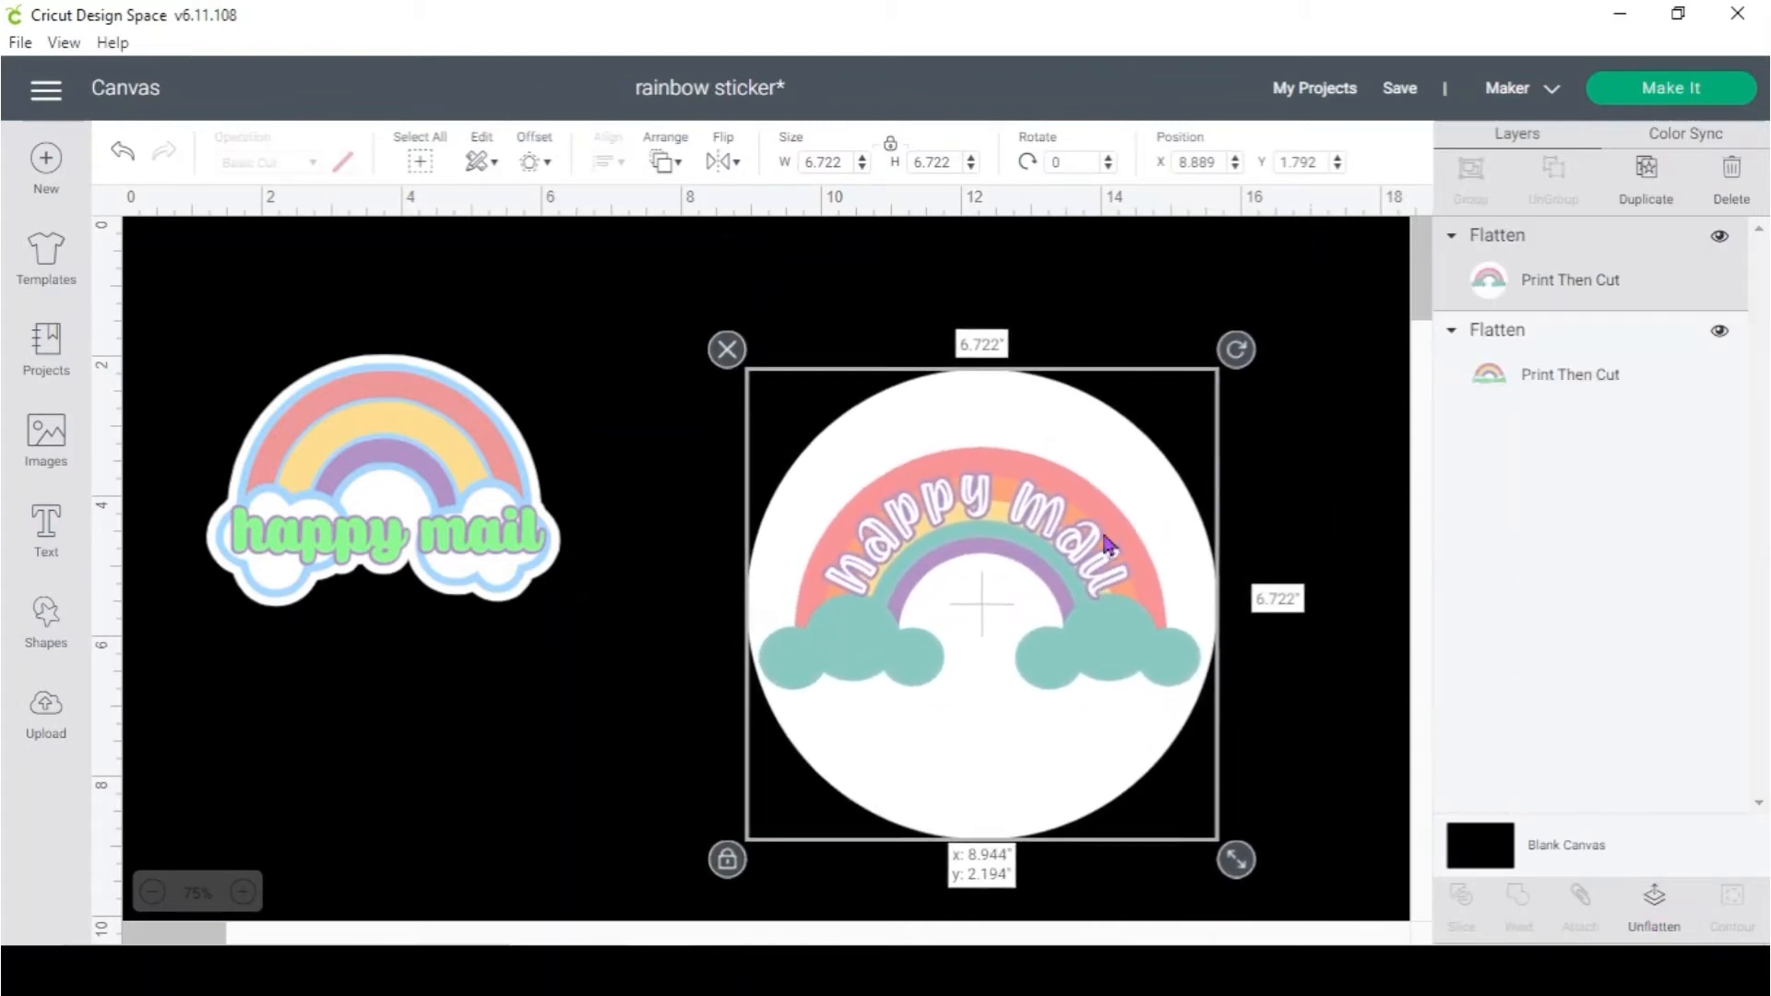
{"action": "left_click_drag", "start_coordinate": [1236, 858], "coordinate": [974, 492]}
{"action": "left_click_drag", "start_coordinate": [875, 482], "coordinate": [985, 478]}
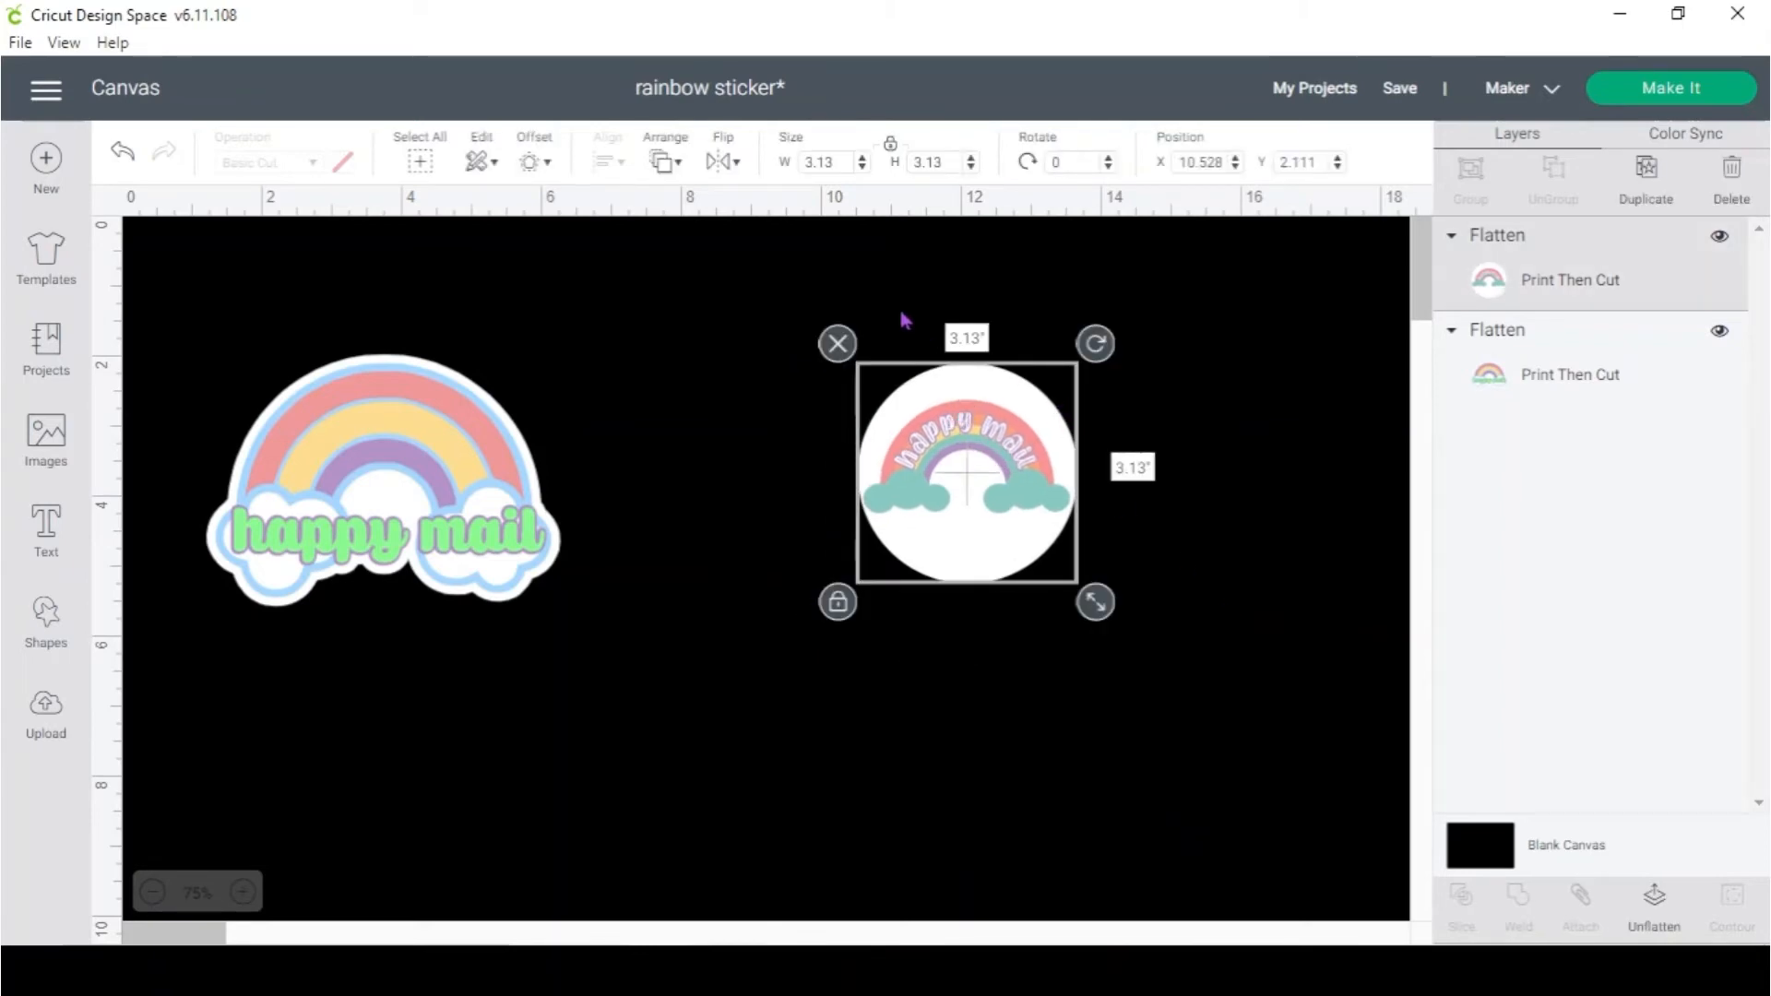
Delete the round sticker and move the remaining "happy mail" sticker to about X 9.2, Y 1.8 in
{"action": "left_click", "coordinate": [838, 351]}
{"action": "left_click", "coordinate": [374, 472]}
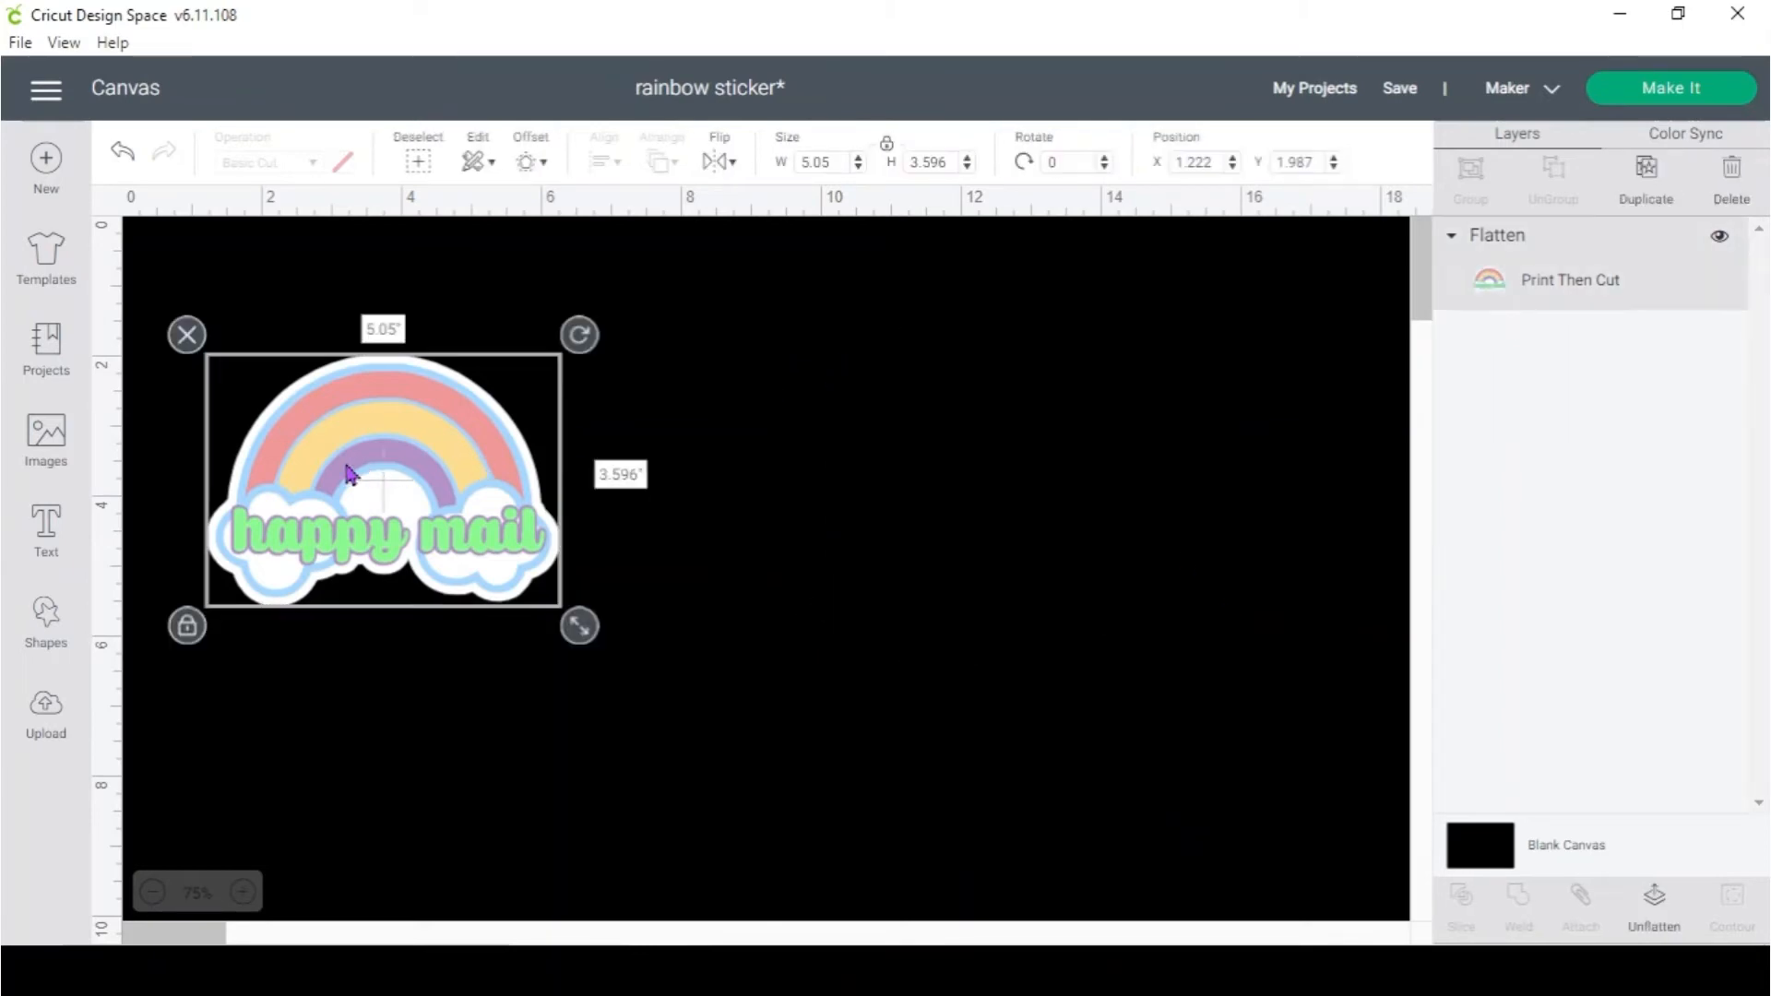
{"action": "left_click_drag", "start_coordinate": [348, 473], "coordinate": [909, 460]}
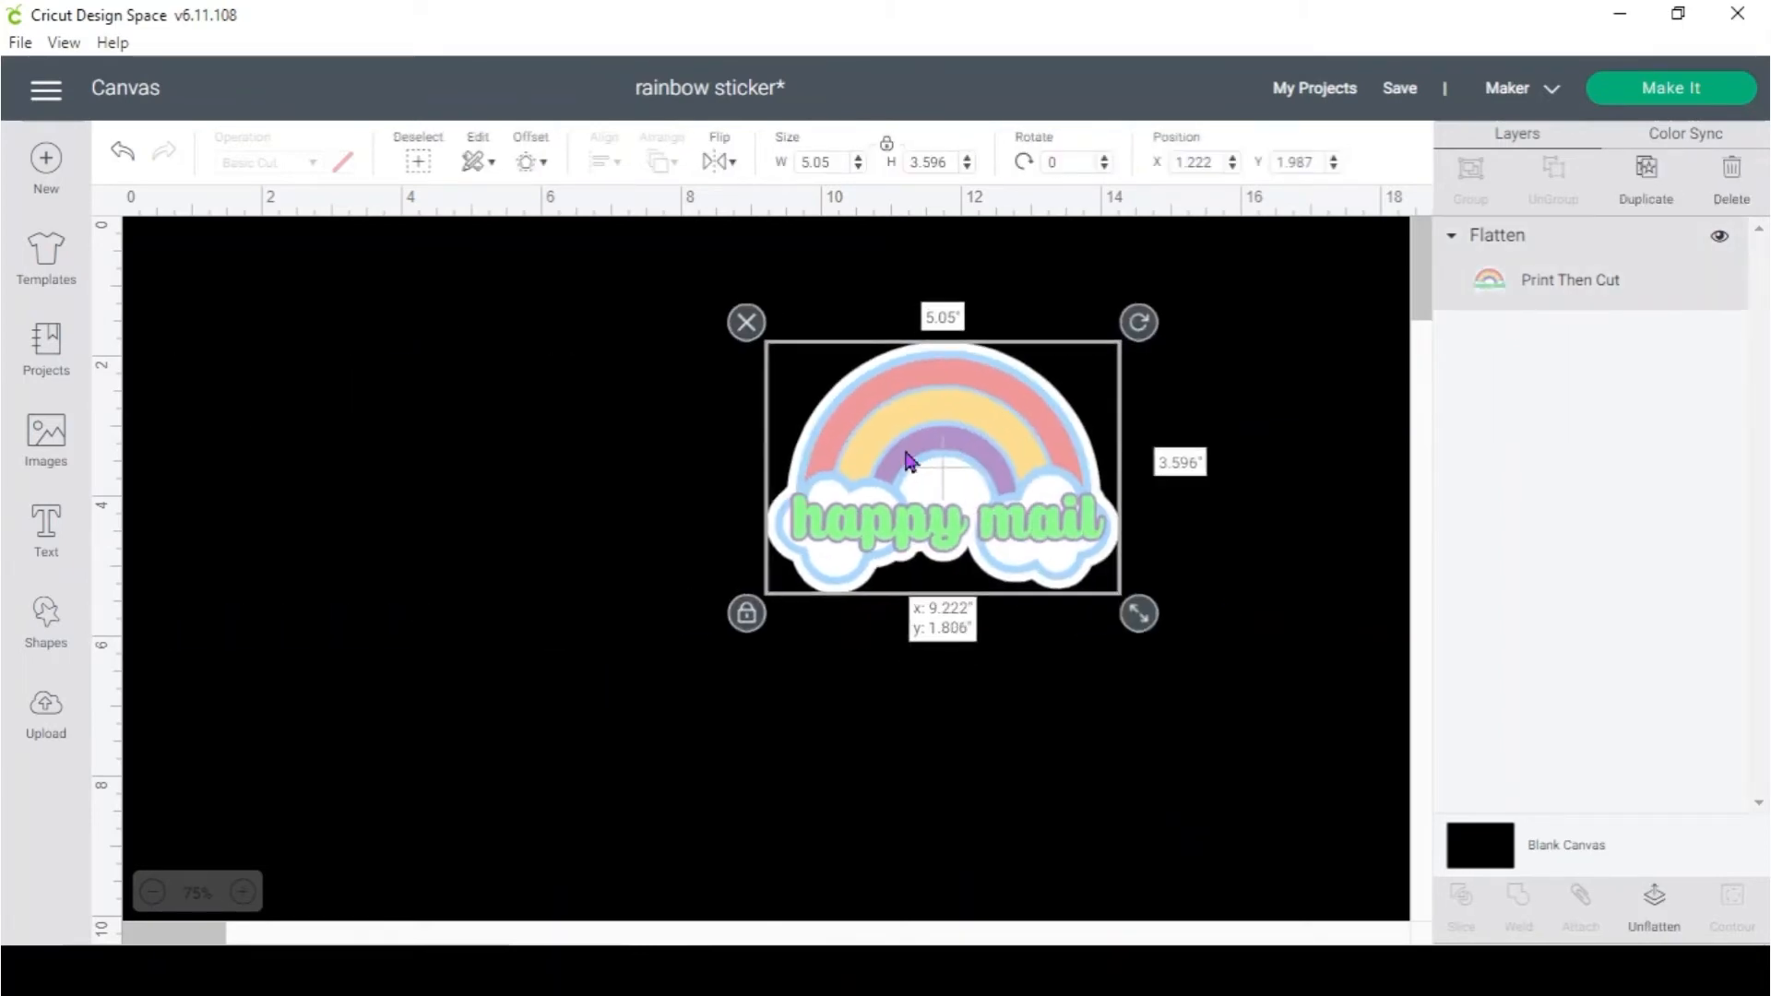
Add a square and resize it without locked proportions to 6.75 in wide and 9.25 in high
{"action": "left_click", "coordinate": [46, 616]}
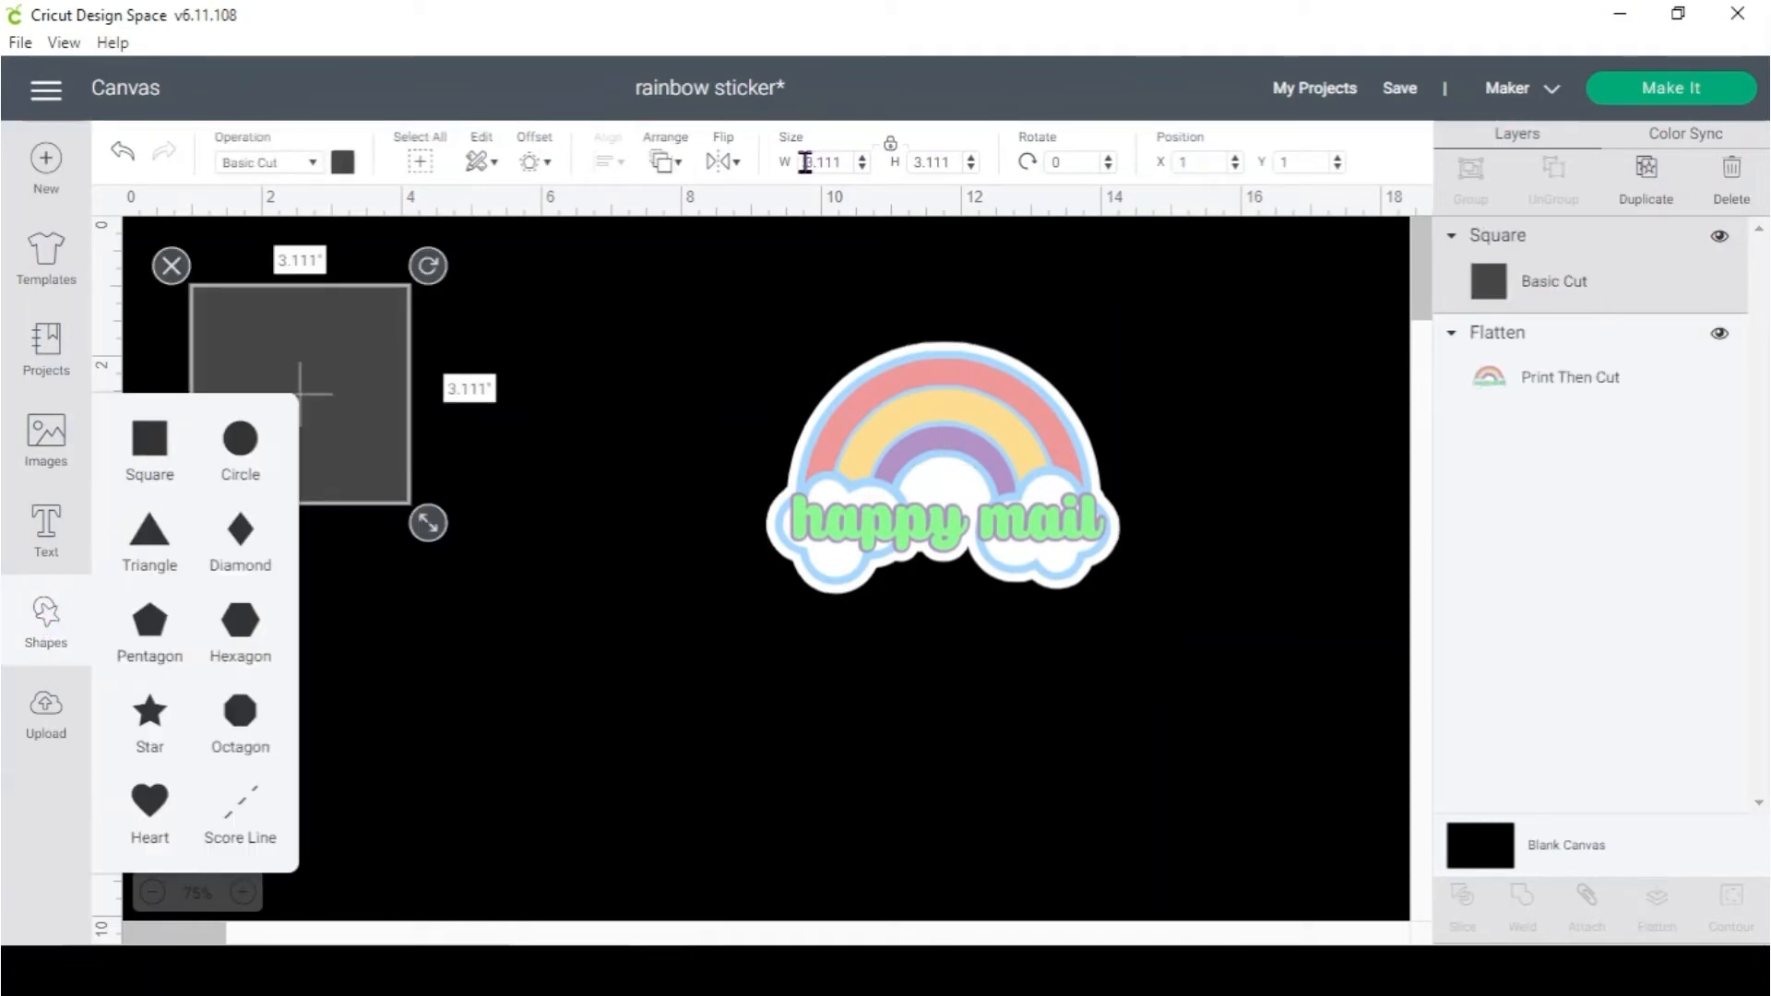
{"action": "left_click", "coordinate": [847, 163]}
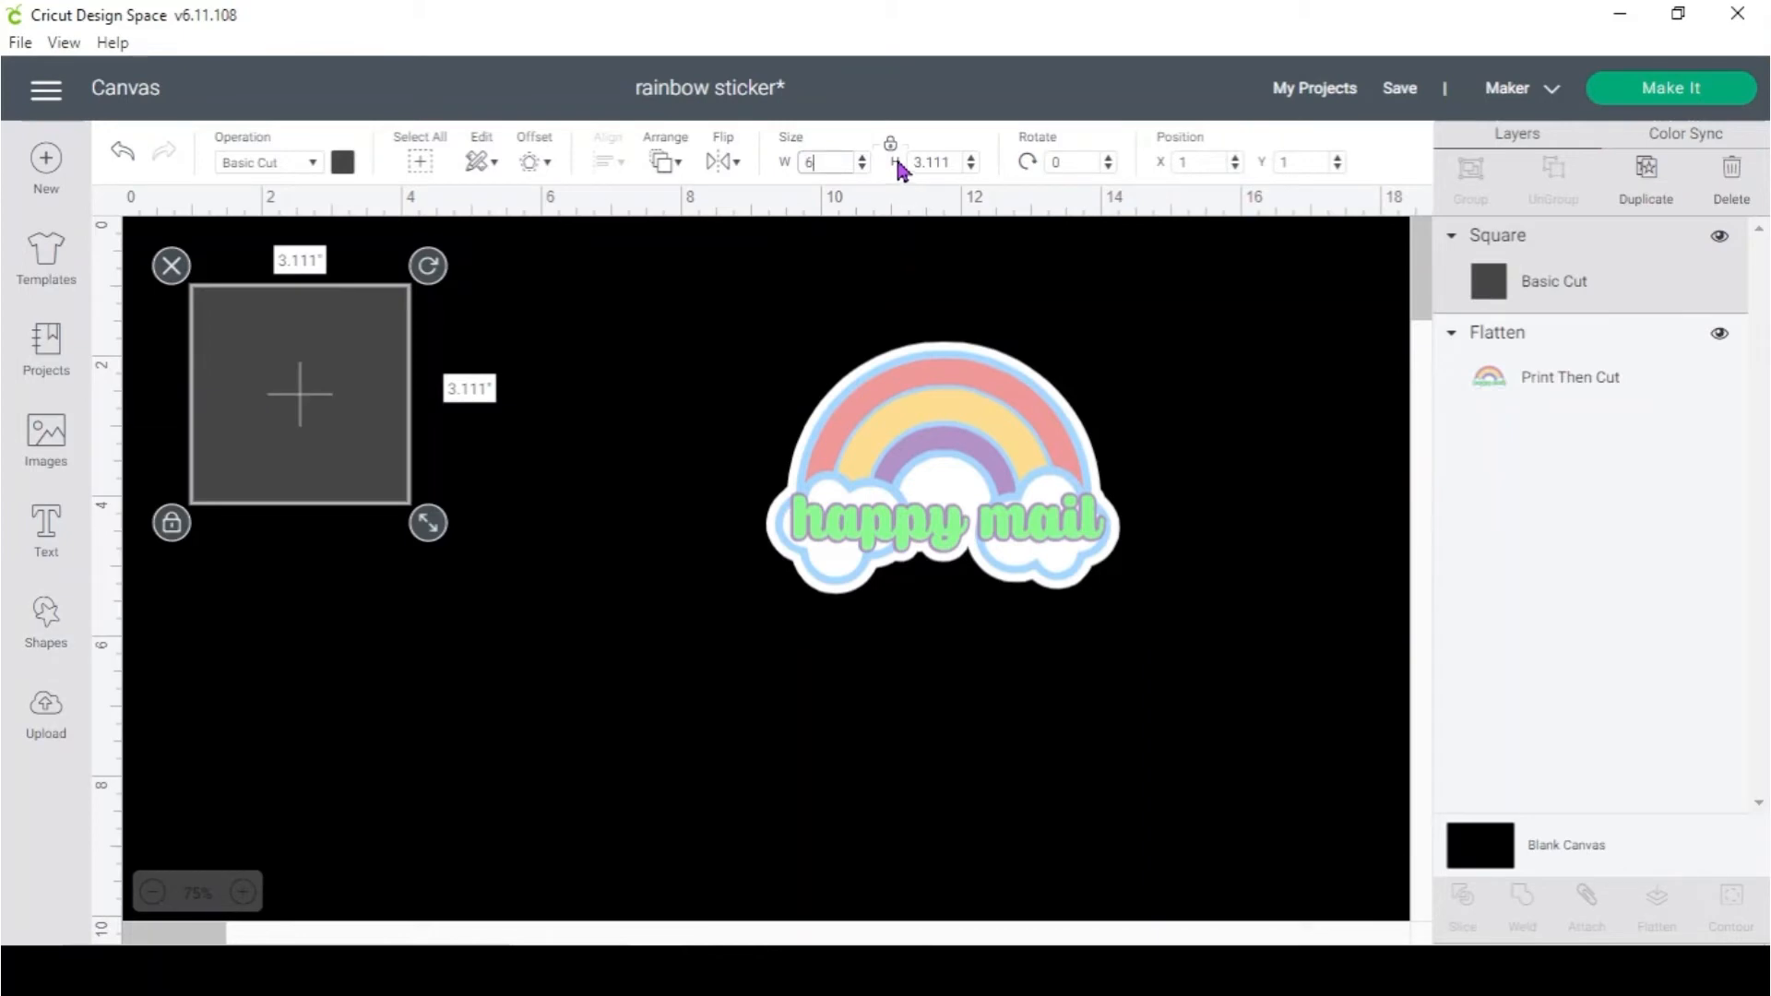
{"action": "key", "text": "Return"}
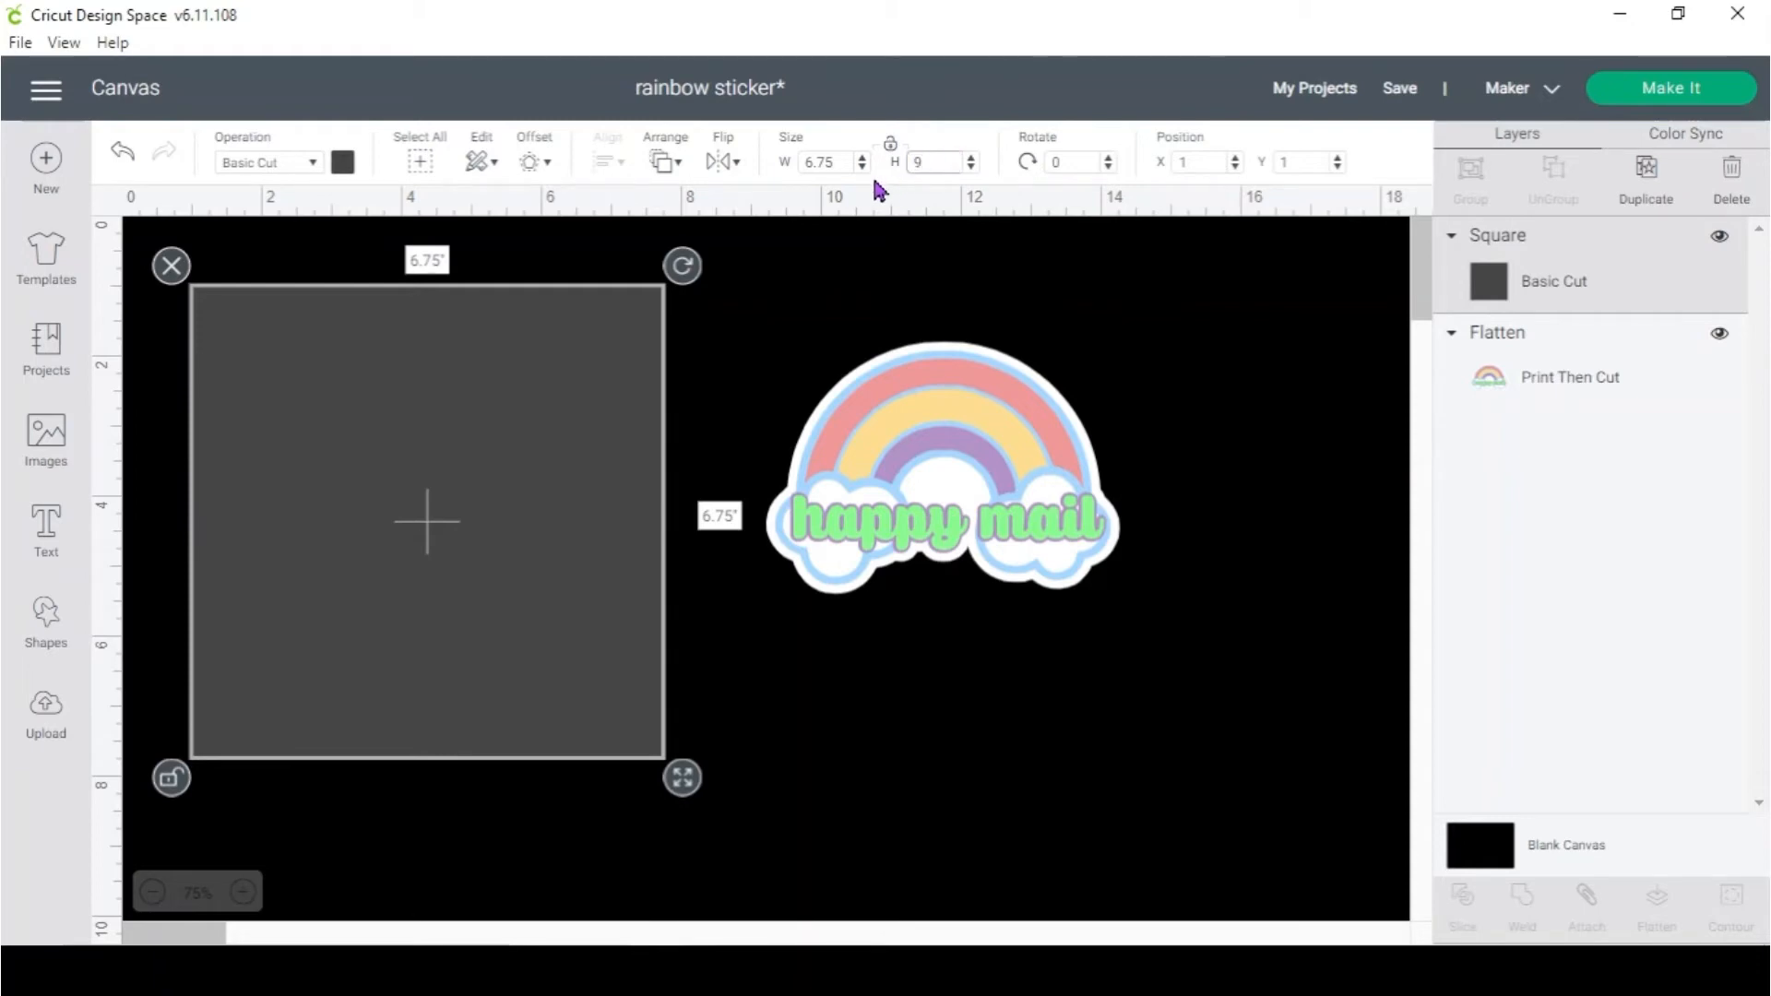
{"action": "type", "text": "9.25"}
{"action": "key", "text": "Return"}
Send the 6.75 × 9.25 in rectangle to the back and place the "happy mail" sticker over its upper part
{"action": "left_click_drag", "start_coordinate": [542, 455], "coordinate": [593, 459]}
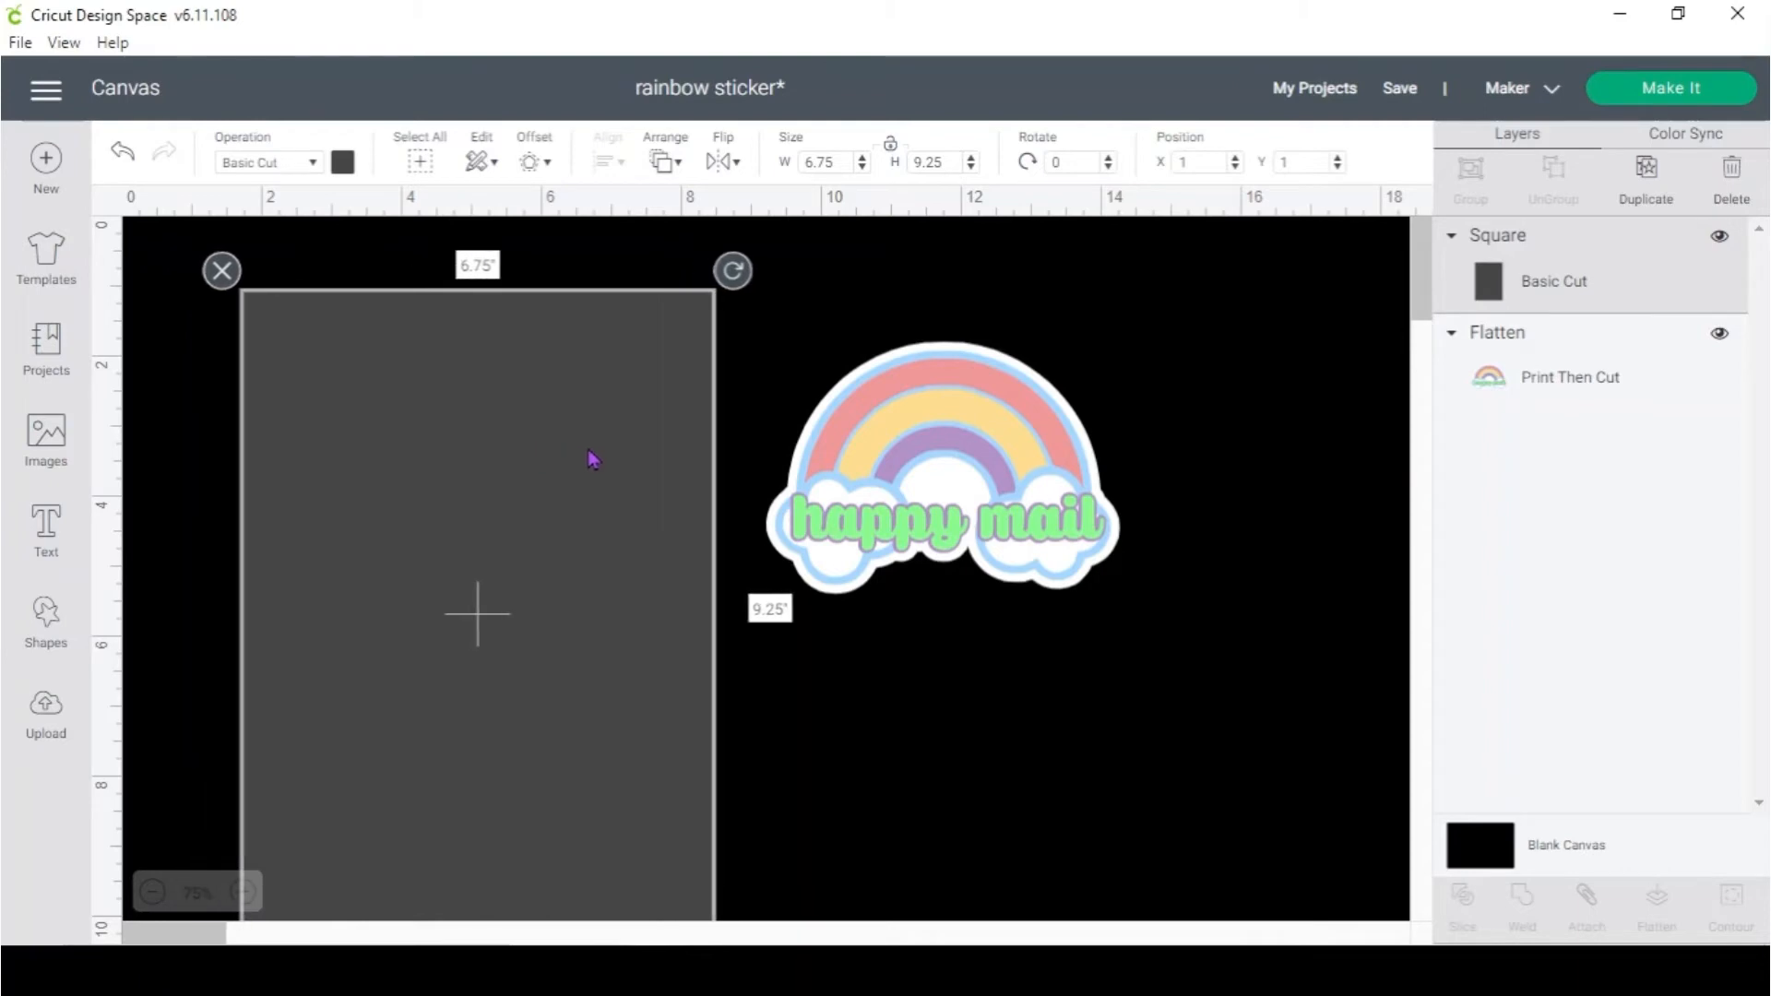
{"action": "left_click", "coordinate": [670, 161]}
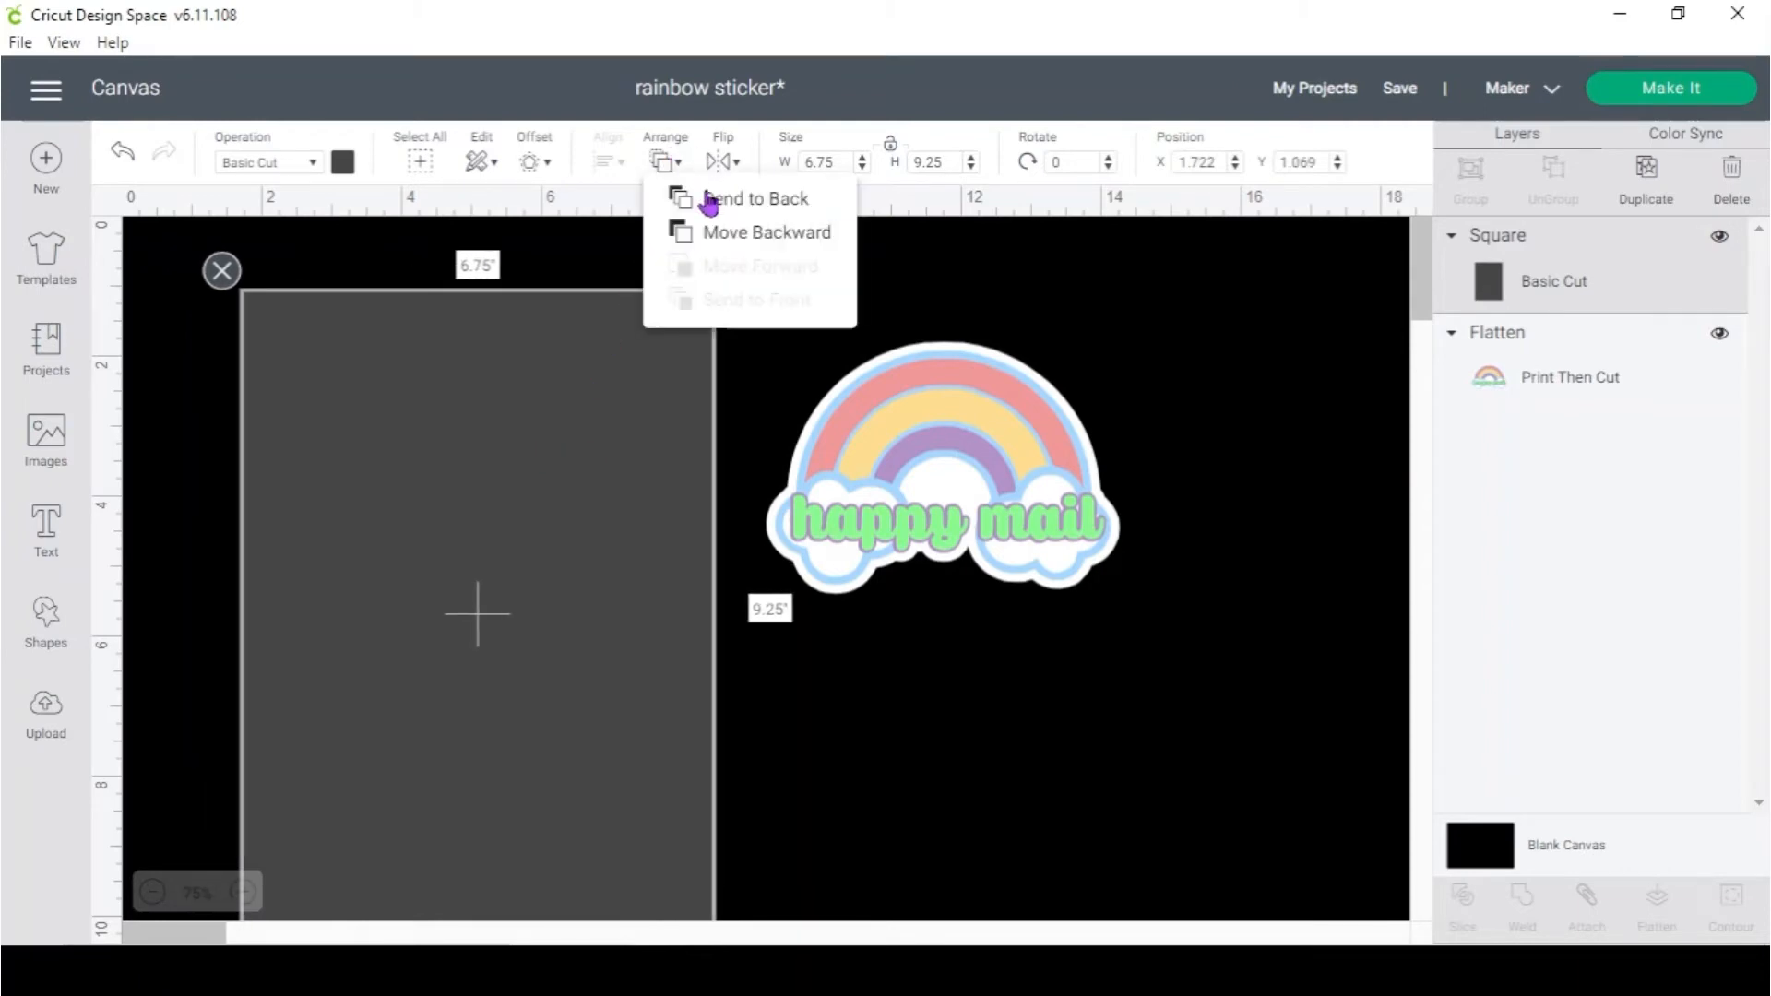
{"action": "left_click", "coordinate": [705, 190]}
{"action": "left_click_drag", "start_coordinate": [1044, 426], "coordinate": [579, 406]}
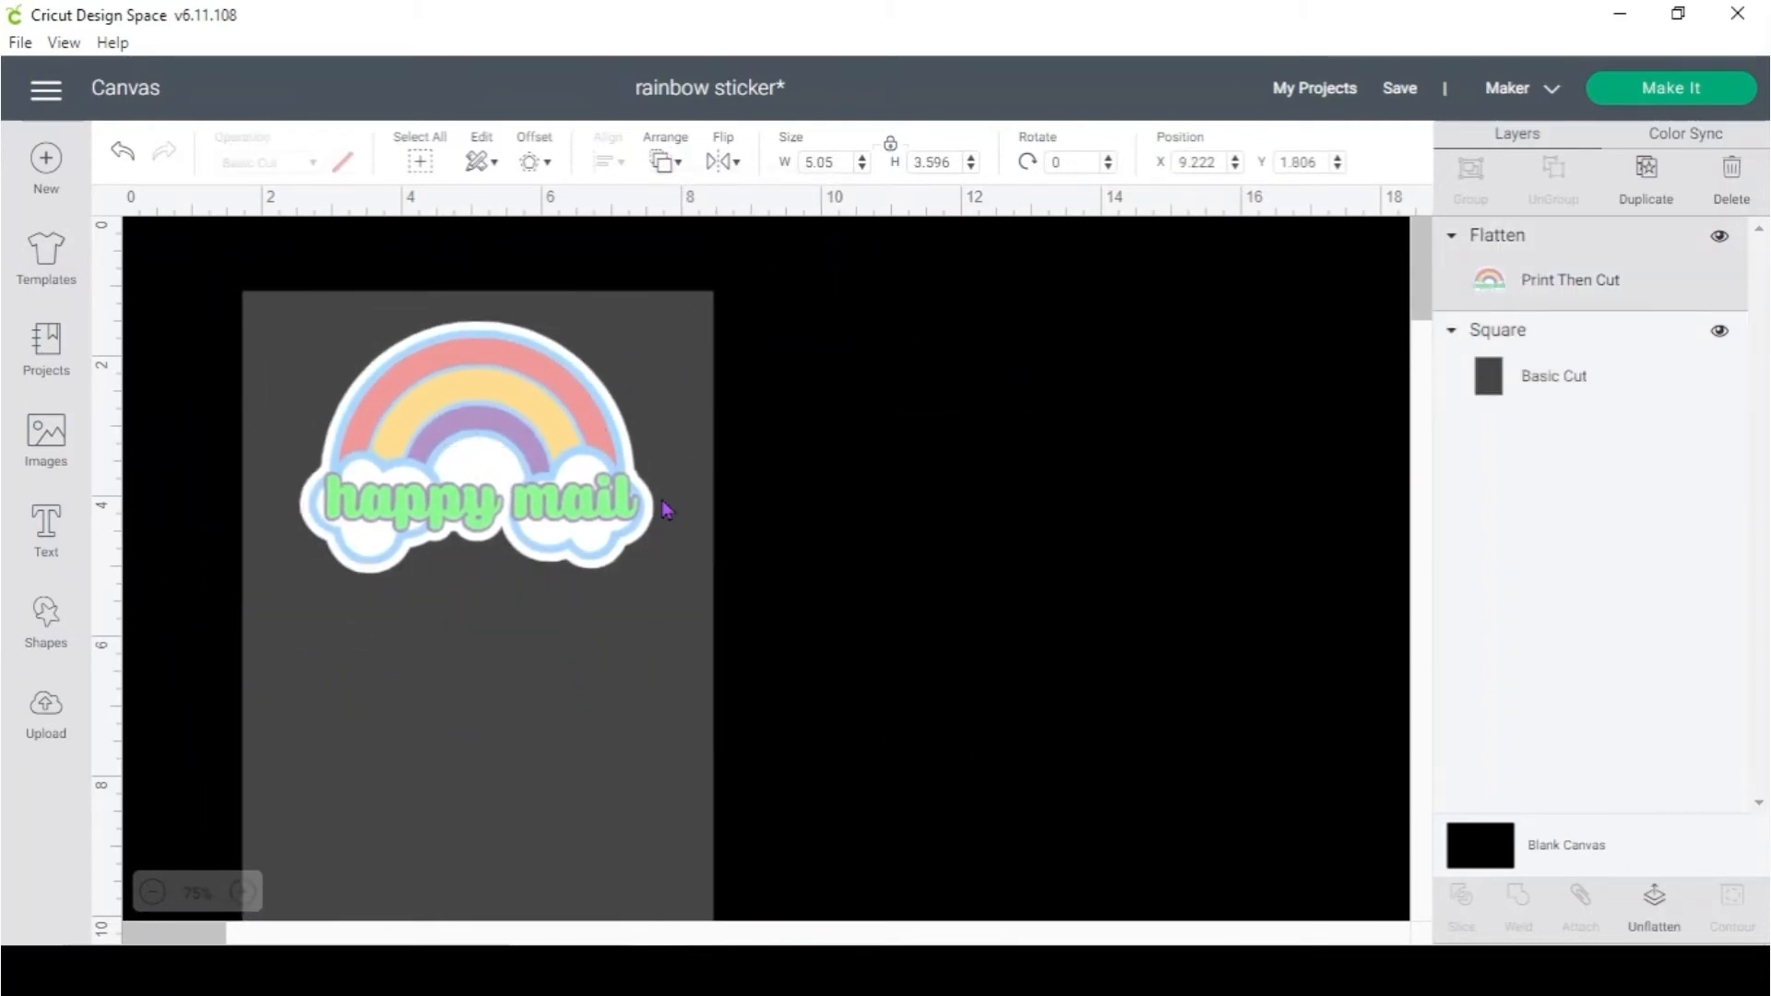
Shrink the "happy mail" sticker to about 2.4 in wide and duplicate it into three rows of two on the rectangle
{"action": "left_click_drag", "start_coordinate": [673, 594], "coordinate": [466, 446]}
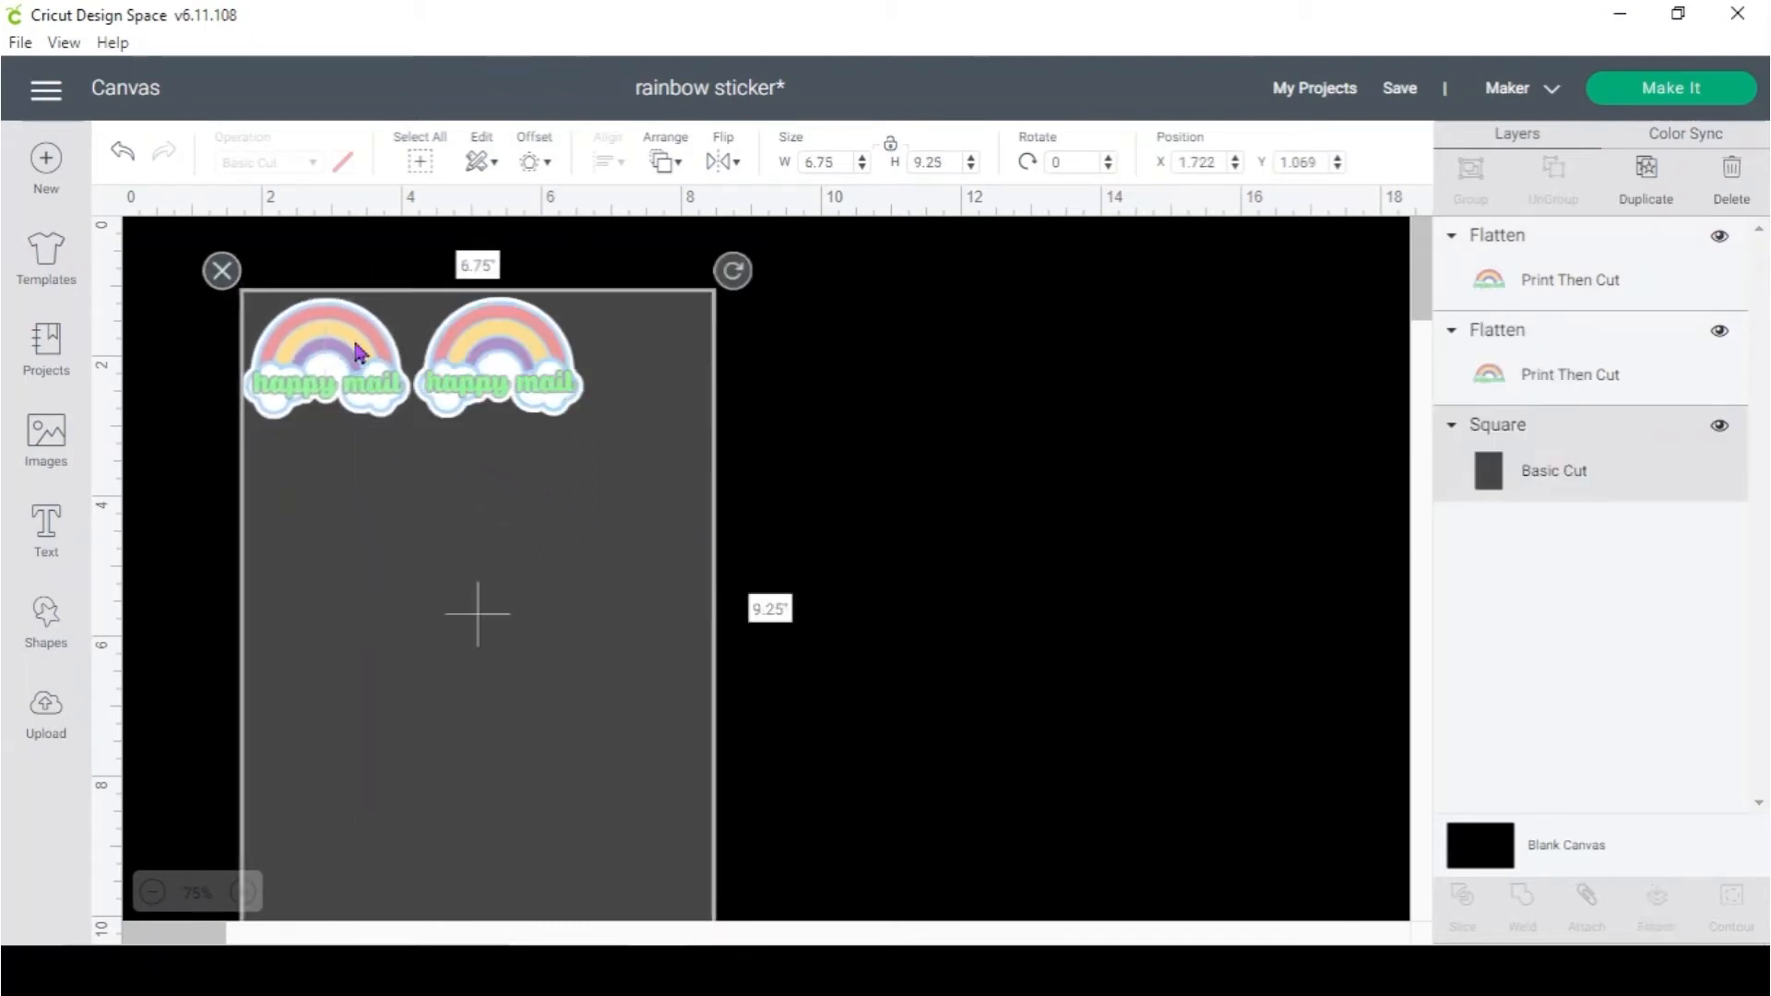
{"action": "left_click", "coordinate": [1647, 180]}
{"action": "left_click_drag", "start_coordinate": [551, 379], "coordinate": [527, 622]}
{"action": "left_click", "coordinate": [1647, 184]}
{"action": "key", "text": "ctrl+a"}
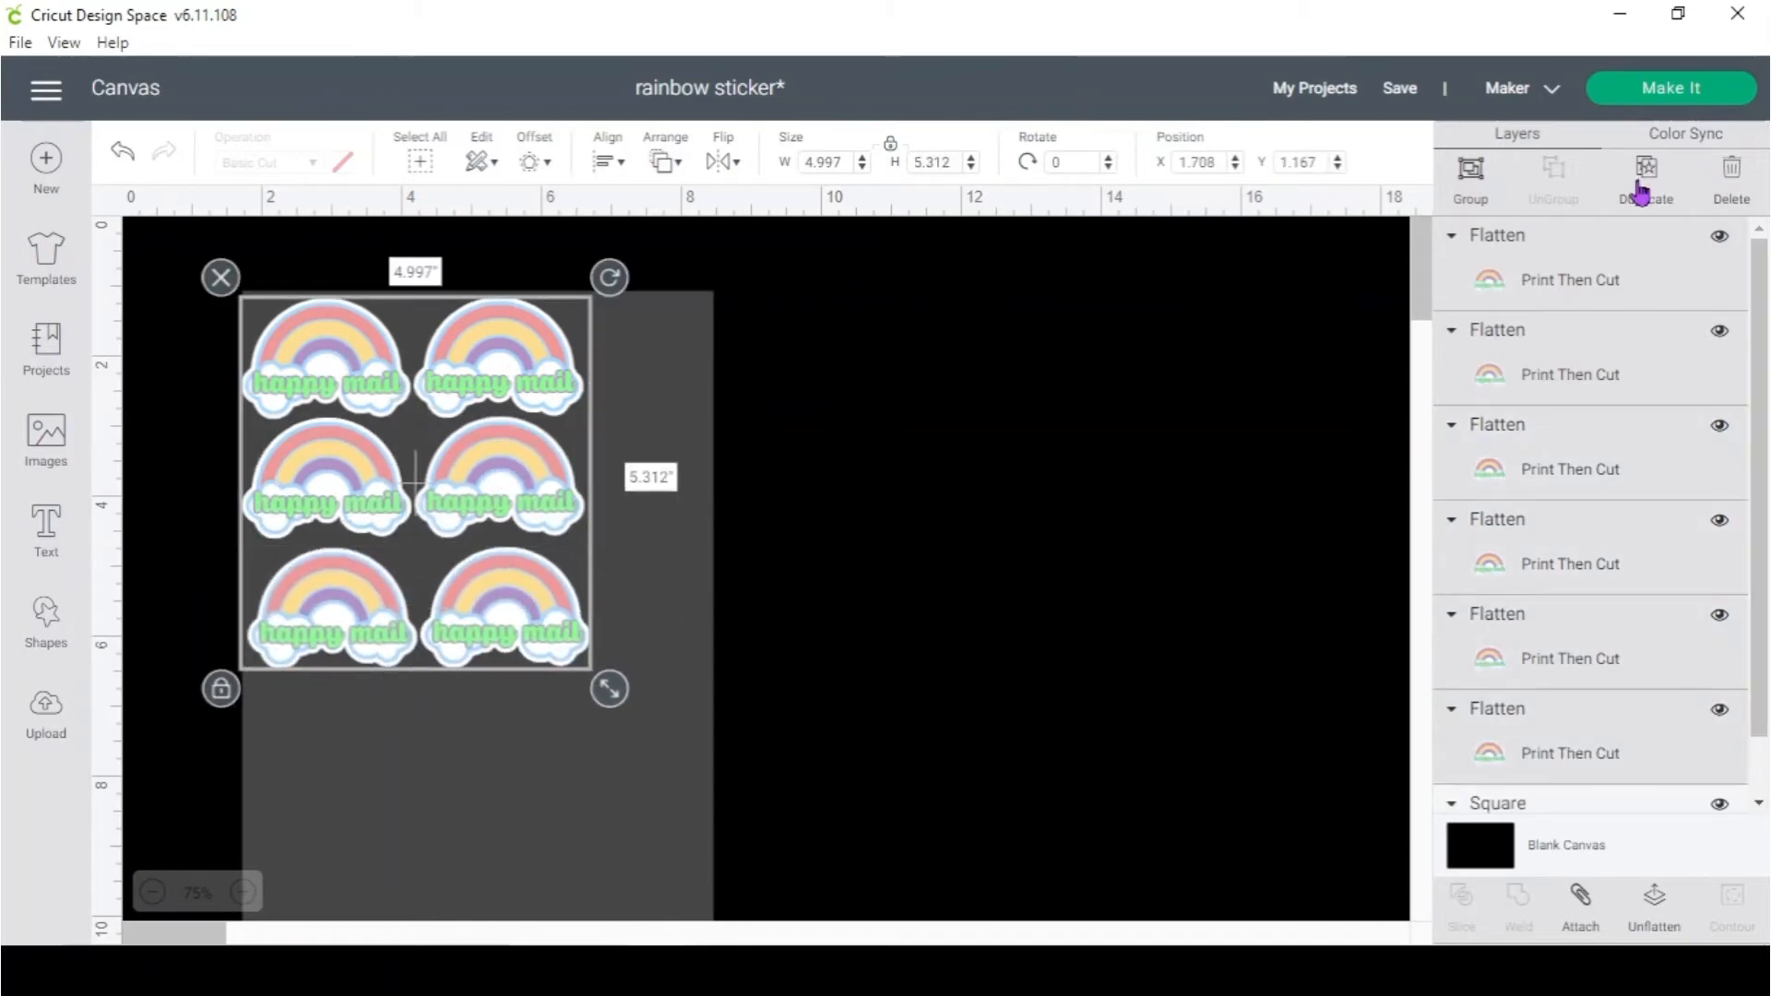
Place further sticker copies beneath the existing ones so the rectangle holds five rows of two
{"action": "left_click_drag", "start_coordinate": [533, 360], "coordinate": [521, 710]}
{"action": "scroll", "coordinate": [605, 692], "scroll_direction": "down", "scroll_amount": 2}
{"action": "left_click", "coordinate": [711, 791]}
Rotate two sticker copies about 90° clockwise and place them in a column in the free strip beside the rows
{"action": "left_click", "coordinate": [521, 779]}
{"action": "left_click_drag", "start_coordinate": [521, 780], "coordinate": [591, 606]}
{"action": "left_click_drag", "start_coordinate": [687, 523], "coordinate": [661, 713]}
{"action": "left_click_drag", "start_coordinate": [624, 617], "coordinate": [691, 615]}
{"action": "left_click_drag", "start_coordinate": [373, 770], "coordinate": [692, 348]}
{"action": "left_click_drag", "start_coordinate": [762, 279], "coordinate": [759, 488]}
{"action": "left_click_drag", "start_coordinate": [665, 383], "coordinate": [660, 427]}
Duplicate the rotated sticker and place the copy at the head of the rotated column
{"action": "scroll", "coordinate": [662, 428], "scroll_direction": "up", "scroll_amount": 1}
{"action": "left_click", "coordinate": [1628, 176]}
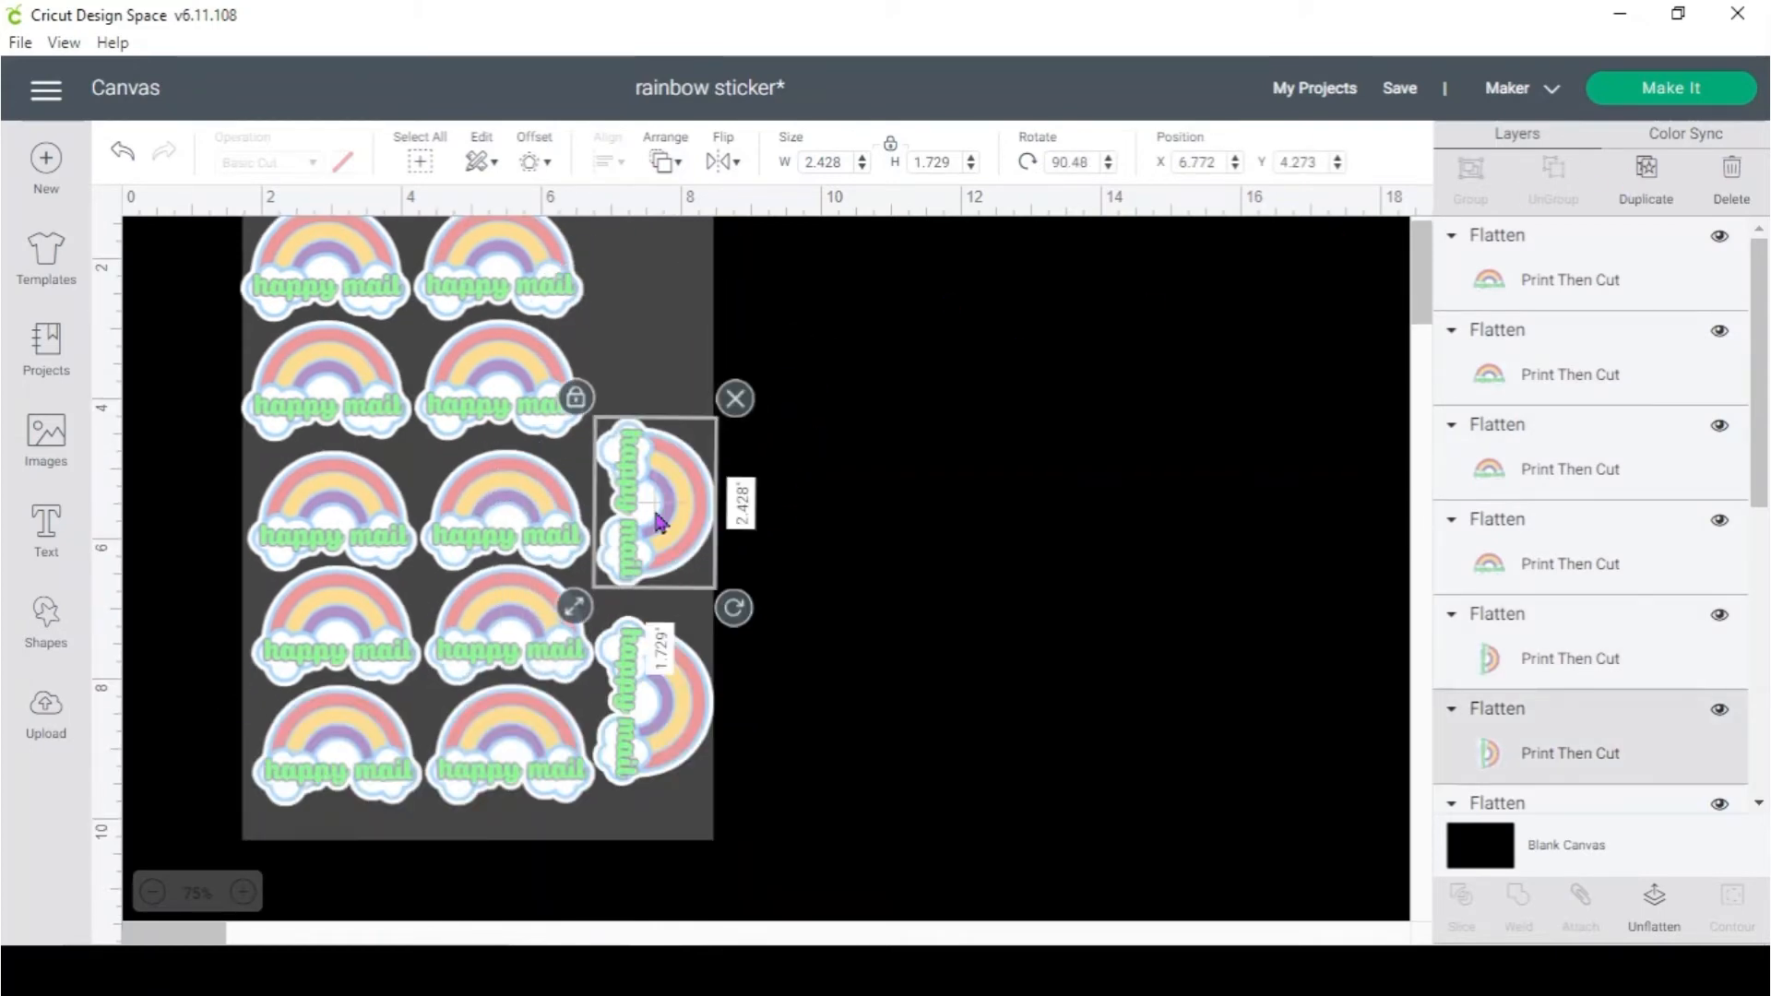
{"action": "left_click_drag", "start_coordinate": [661, 515], "coordinate": [654, 282]}
{"action": "scroll", "coordinate": [657, 290], "scroll_direction": "up", "scroll_amount": 1}
Hide the square guide layer and attach all the stickers together
{"action": "scroll", "coordinate": [1661, 720], "scroll_direction": "down", "scroll_amount": 2}
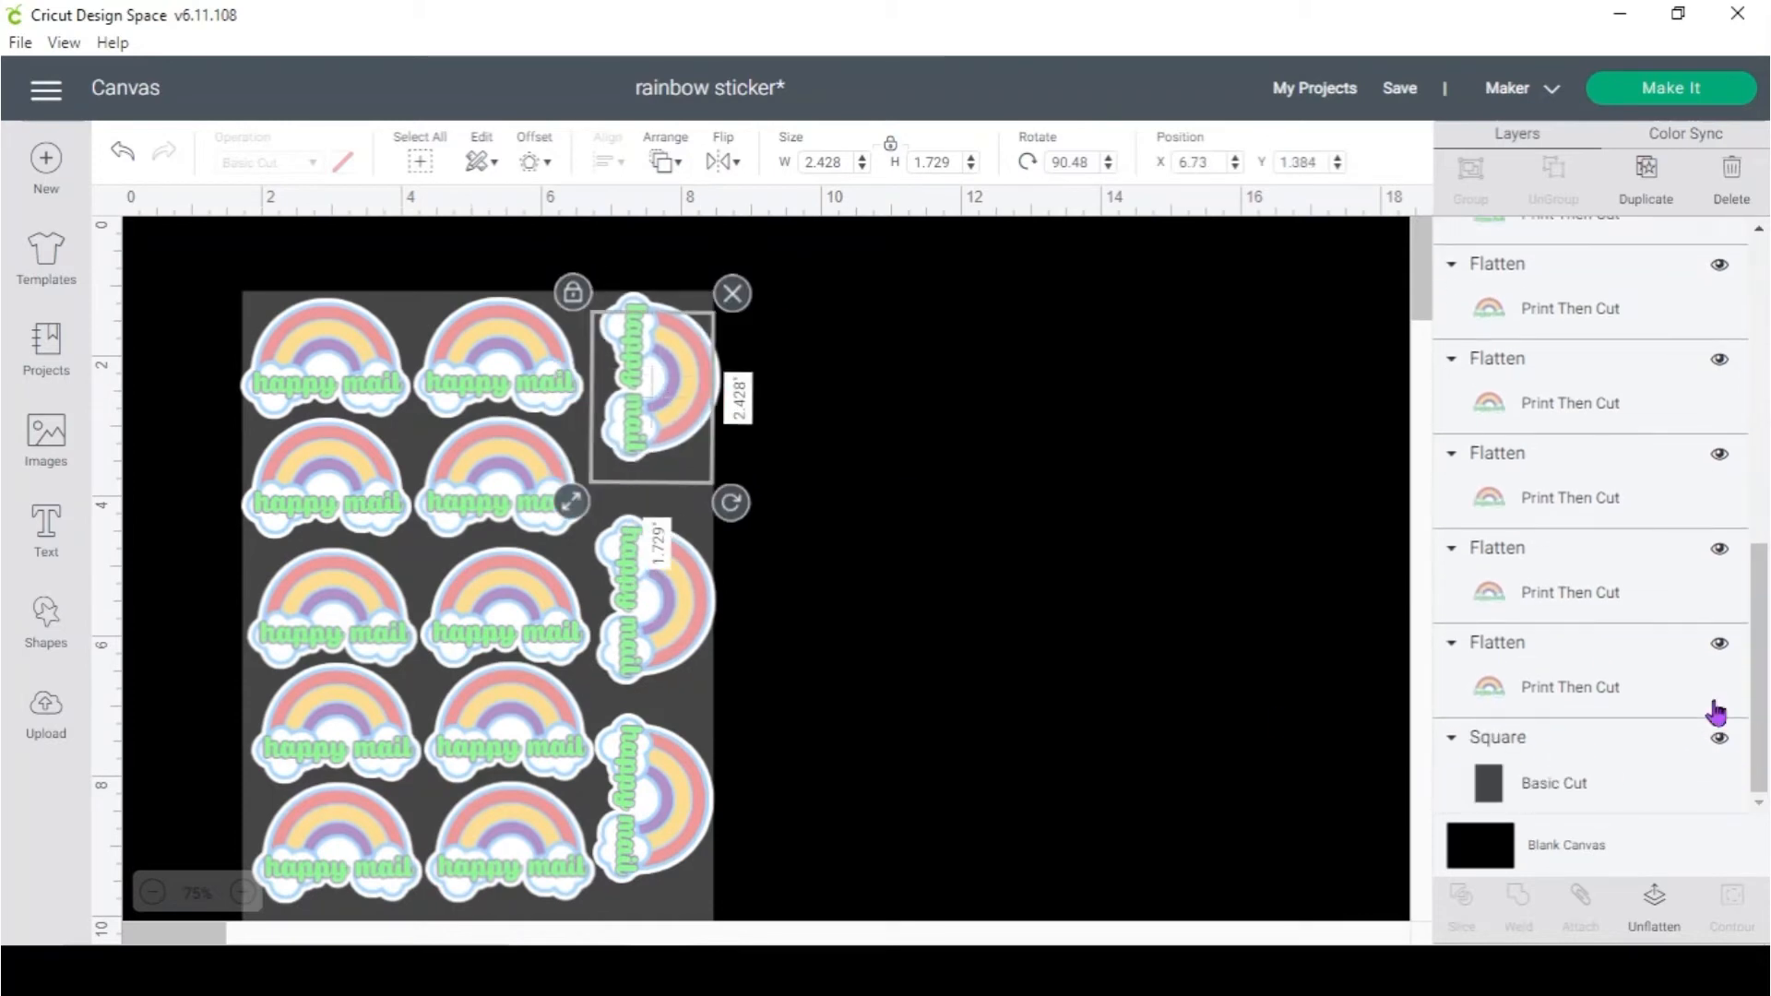
{"action": "left_click", "coordinate": [1720, 738]}
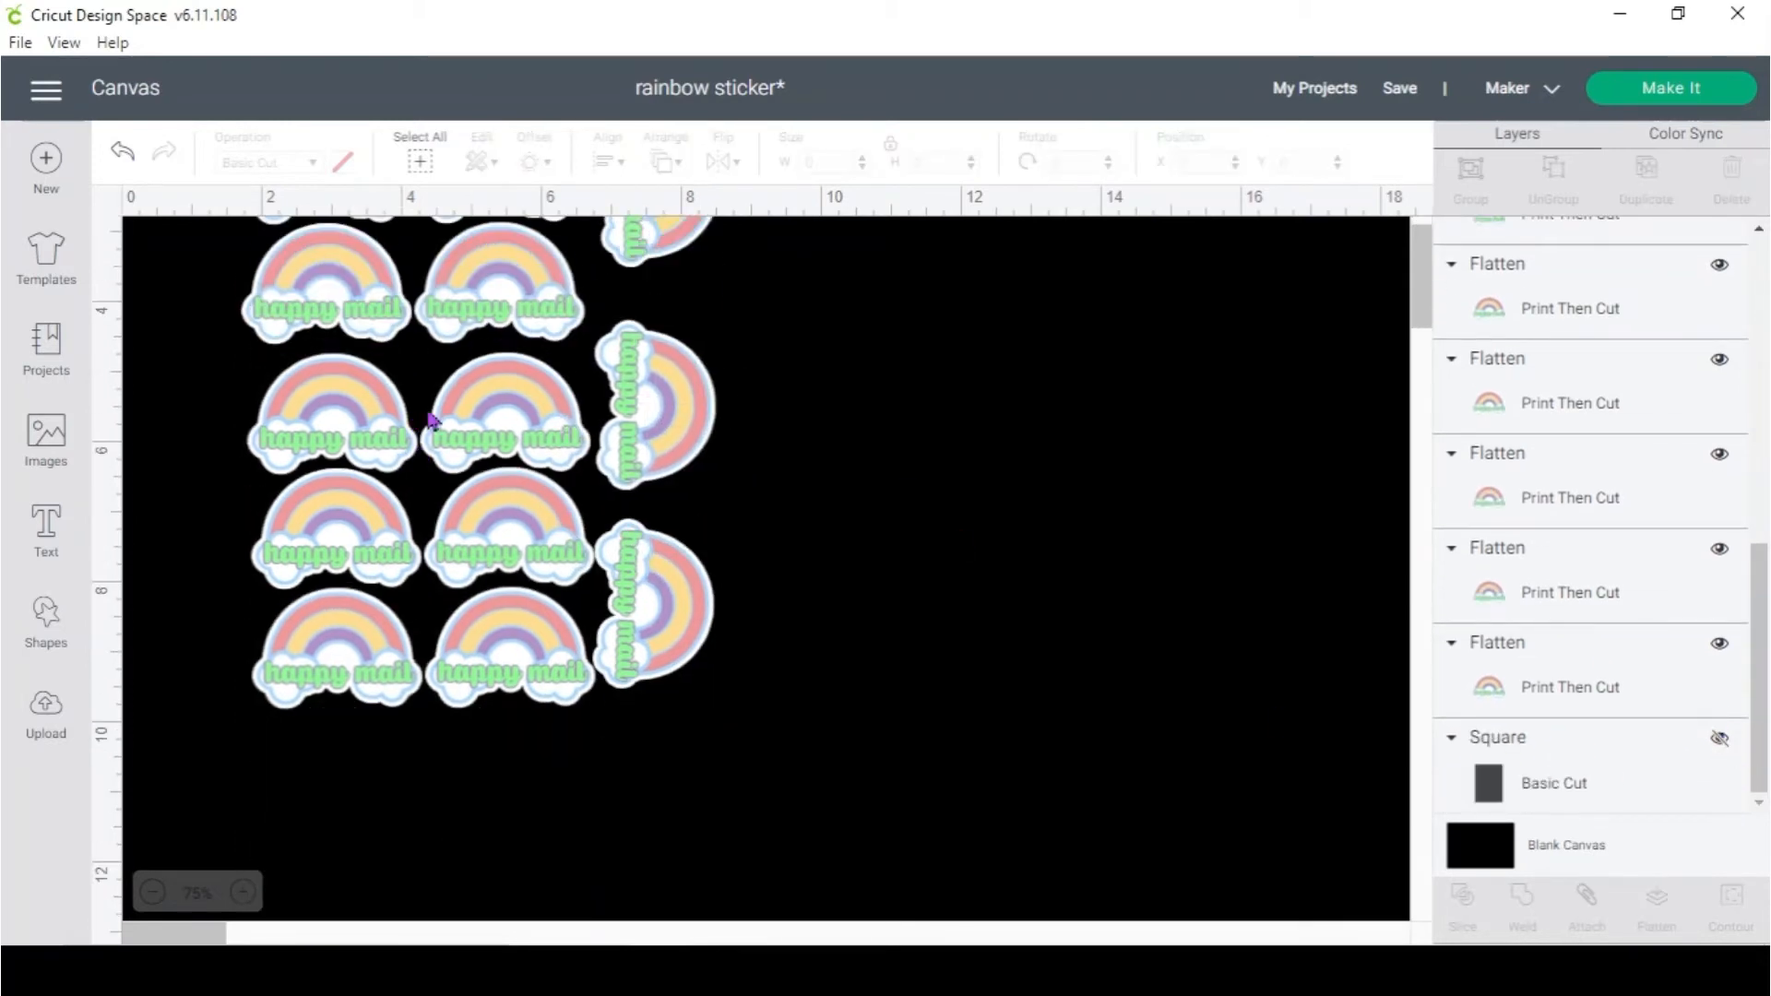
{"action": "left_click_drag", "start_coordinate": [211, 254], "coordinate": [803, 893]}
{"action": "scroll", "coordinate": [851, 804], "scroll_direction": "down", "scroll_amount": 1}
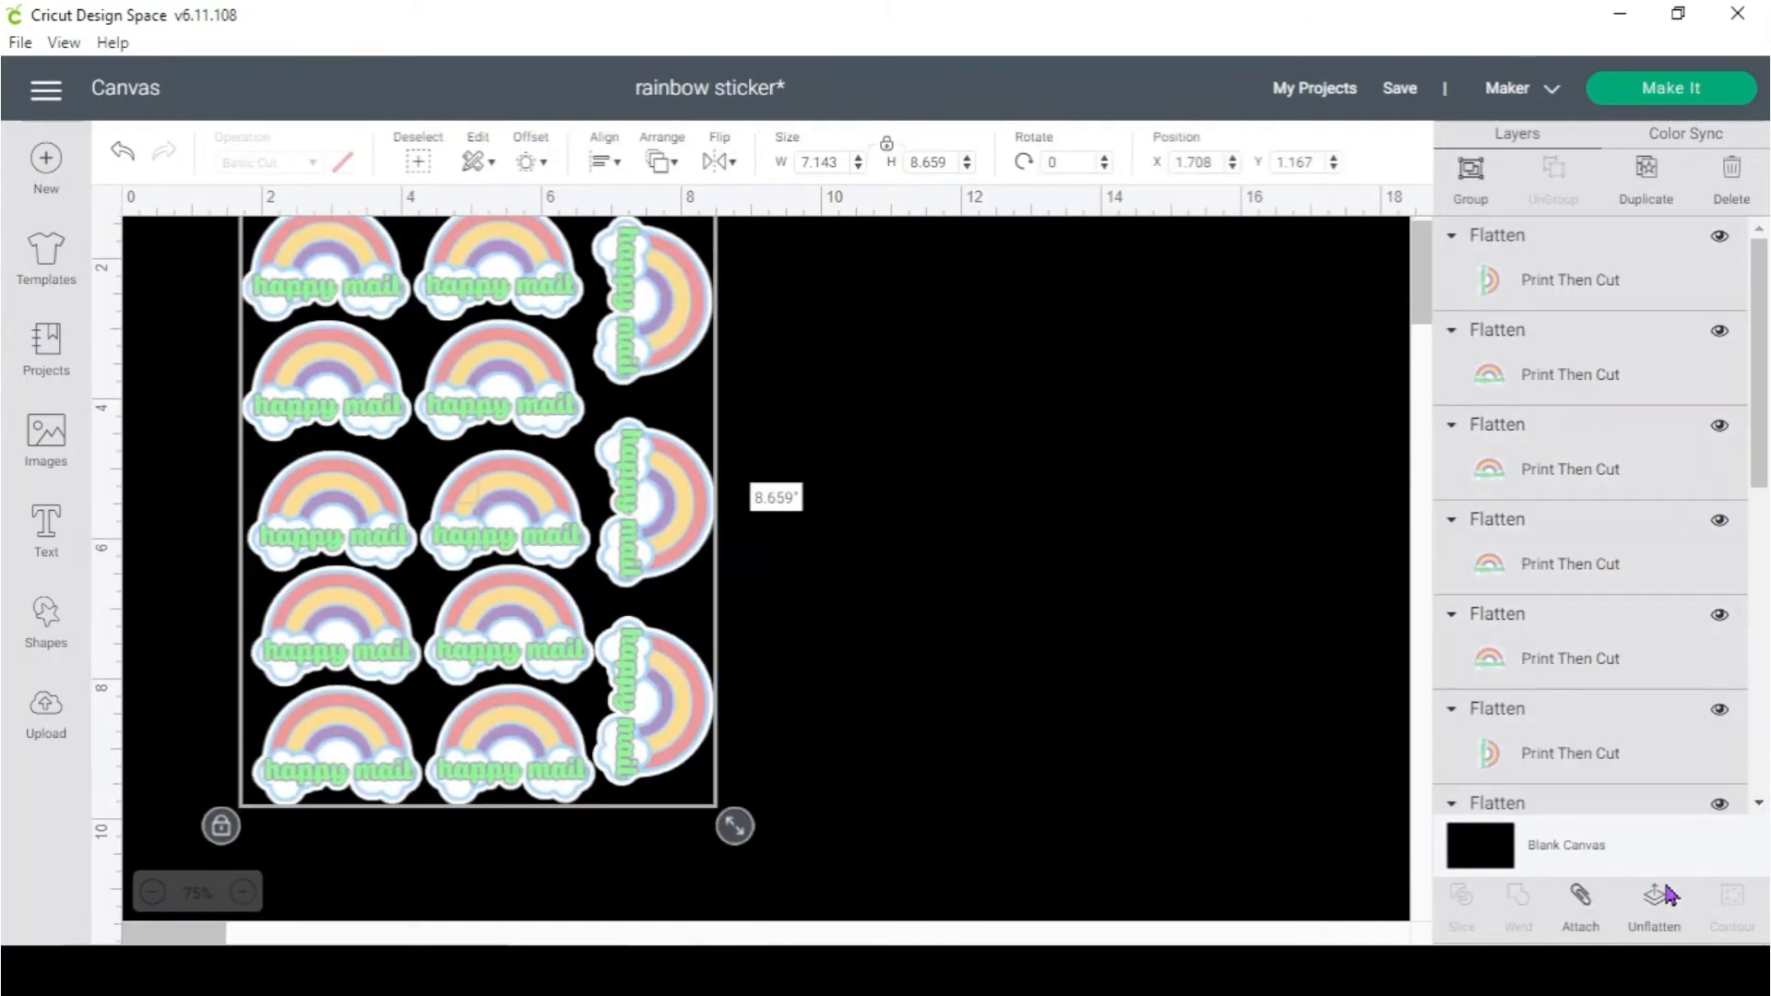
{"action": "left_click", "coordinate": [1580, 902]}
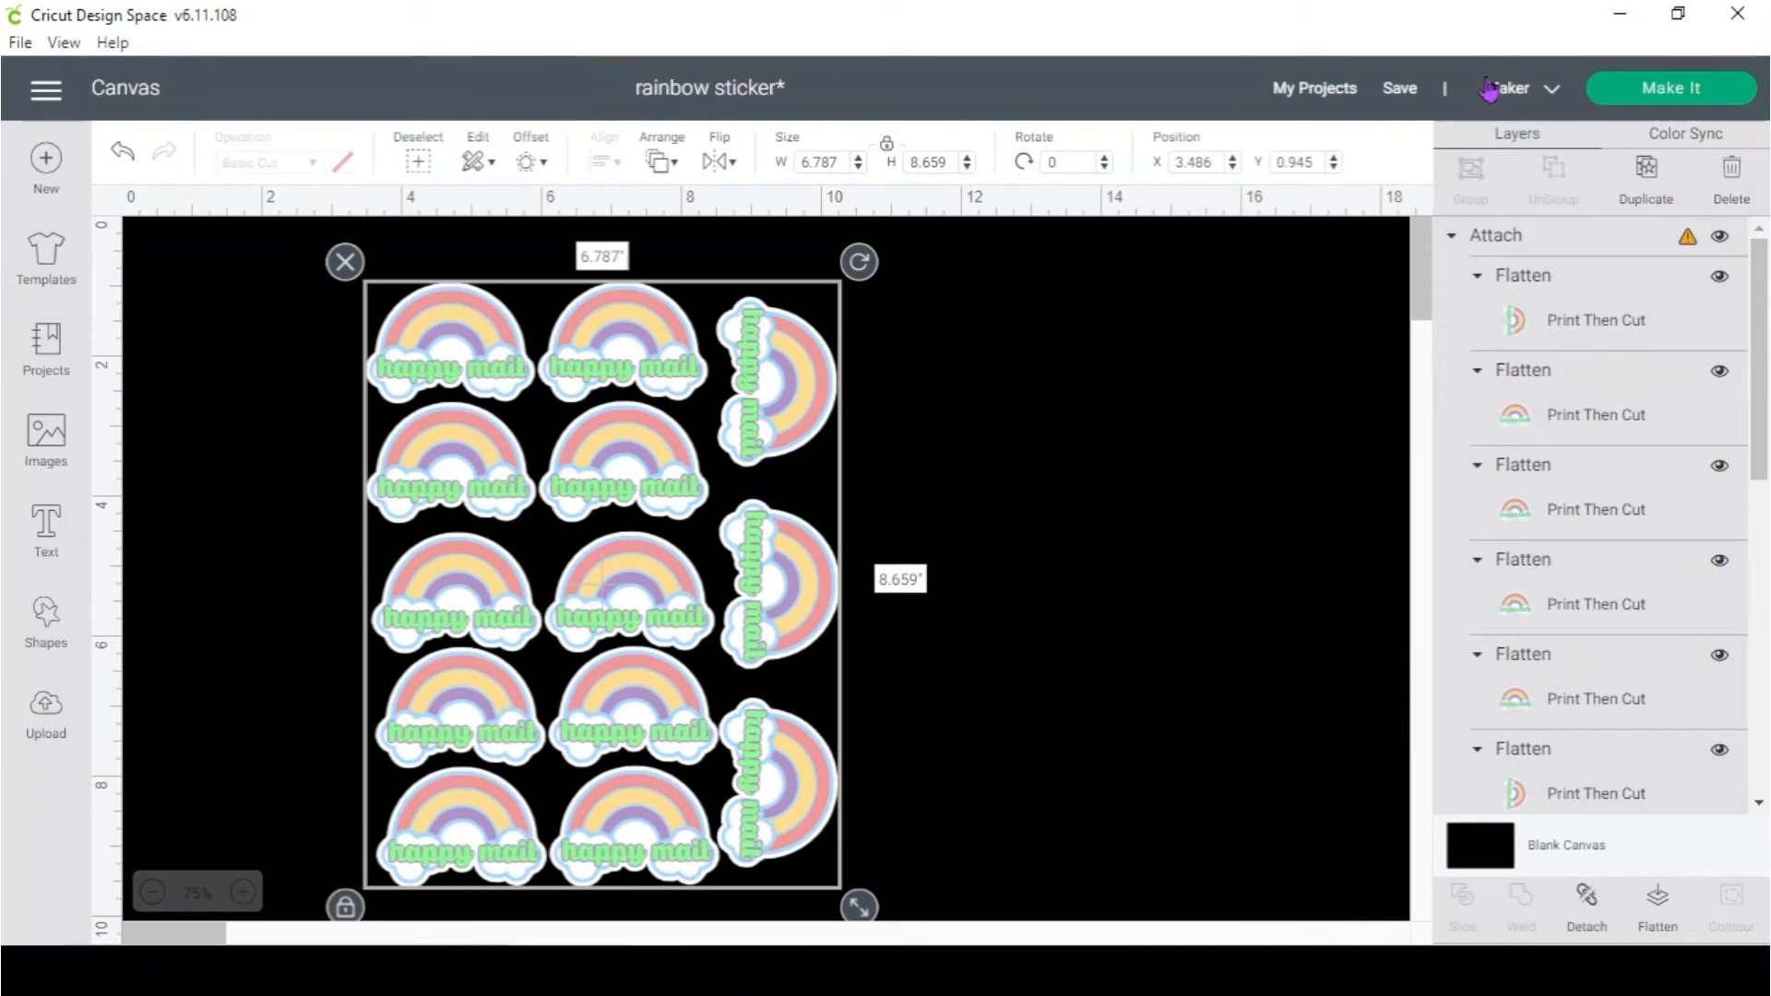
Save the rainbow sticker project
{"action": "left_click", "coordinate": [1411, 93]}
{"action": "left_click", "coordinate": [1418, 123]}
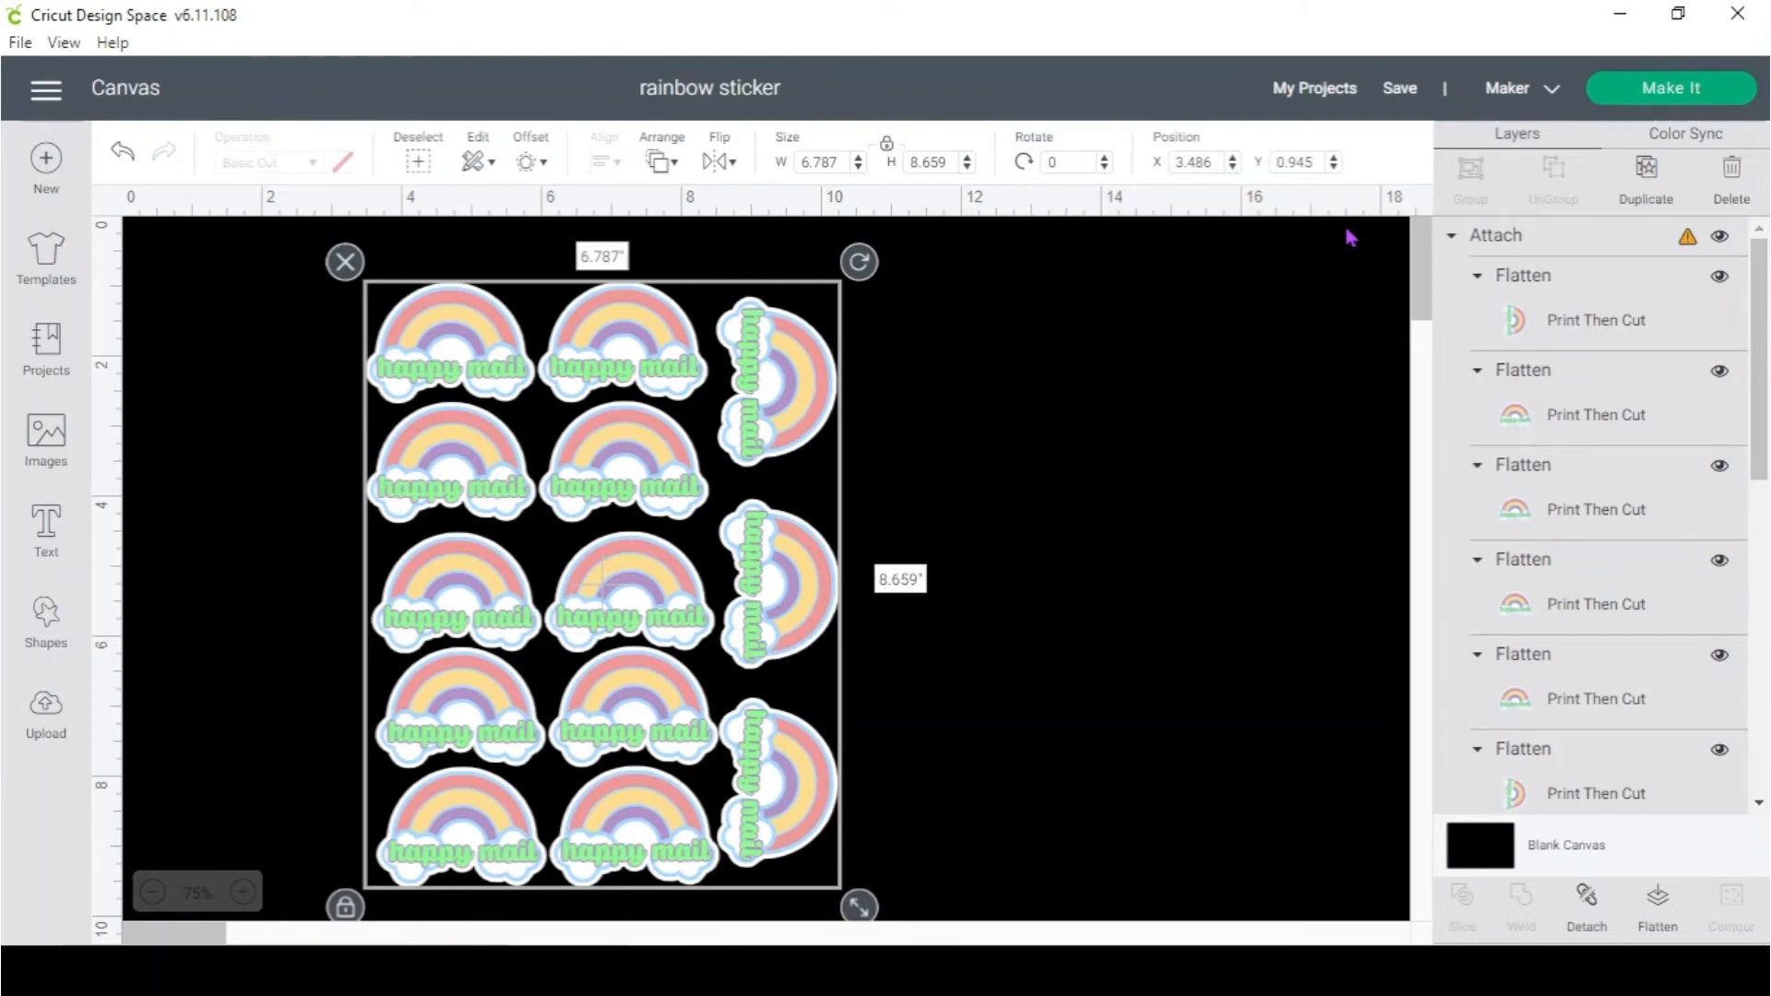
Detach the sticker sheet and delete every sticker except the two in the first row
{"action": "left_click", "coordinate": [1583, 913]}
{"action": "left_click_drag", "start_coordinate": [1041, 844], "coordinate": [292, 473]}
{"action": "key", "text": "Delete"}
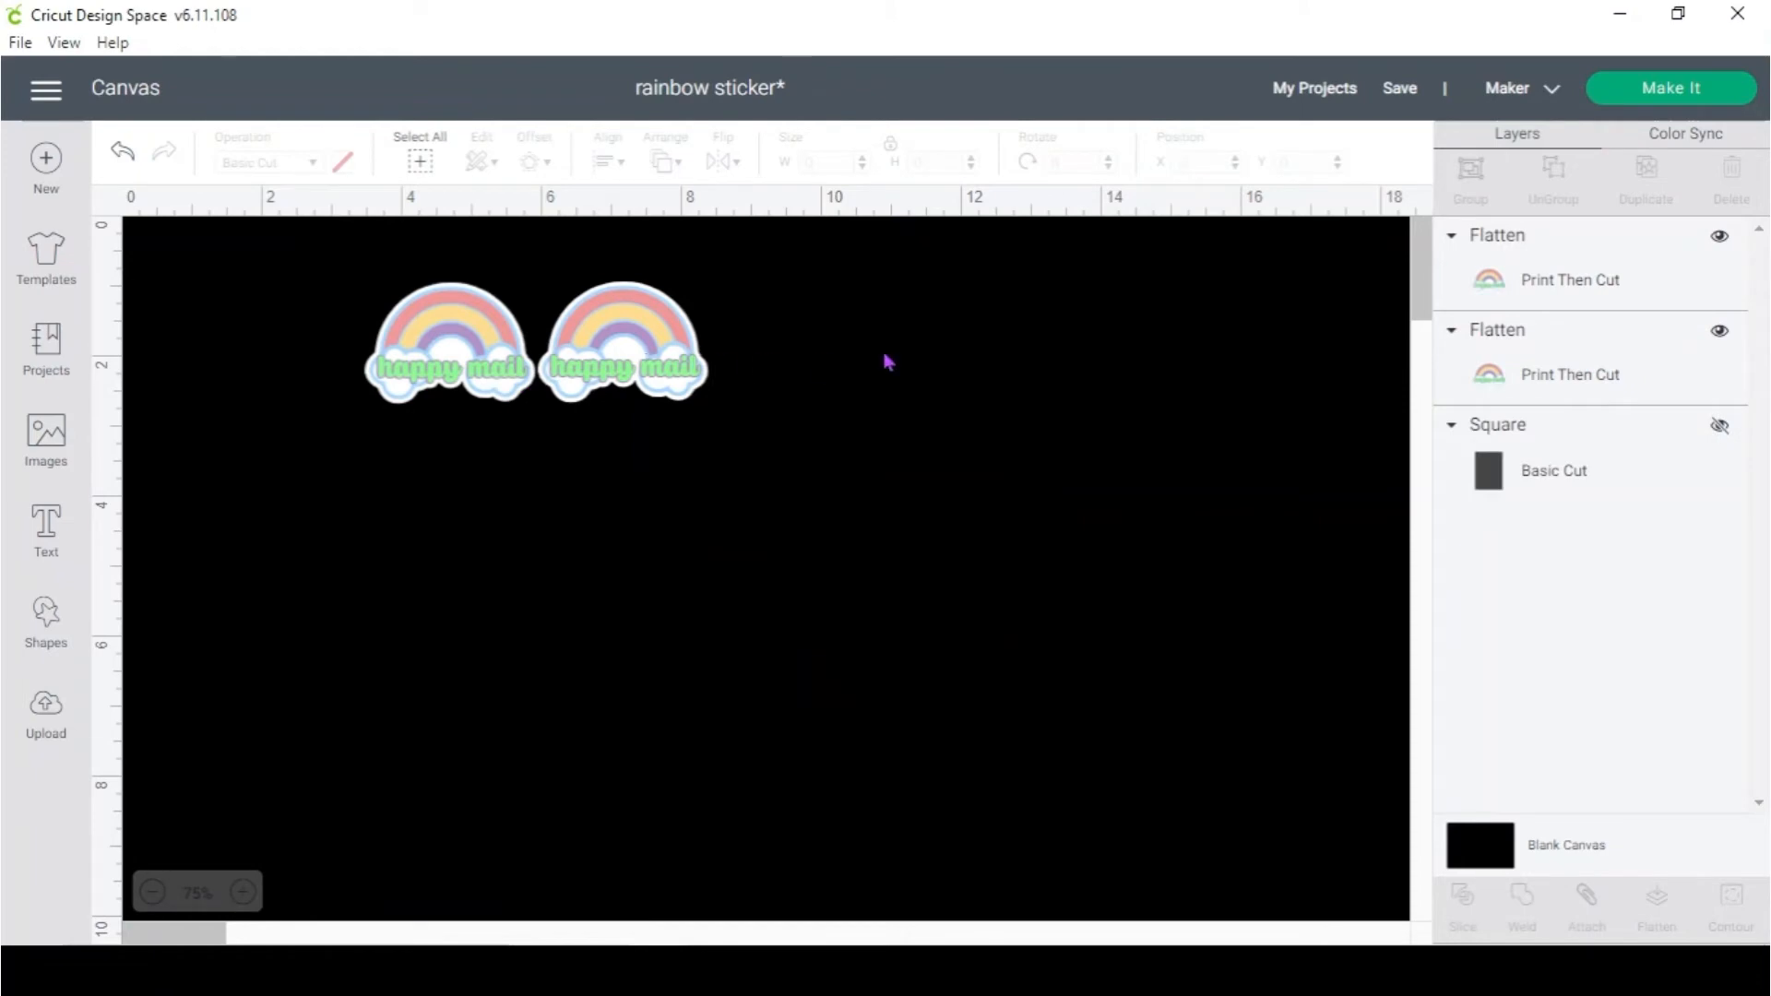
Take the two-sticker mat through to print setup and send it to print with Use System Dialog turned on
{"action": "left_click", "coordinate": [1723, 92]}
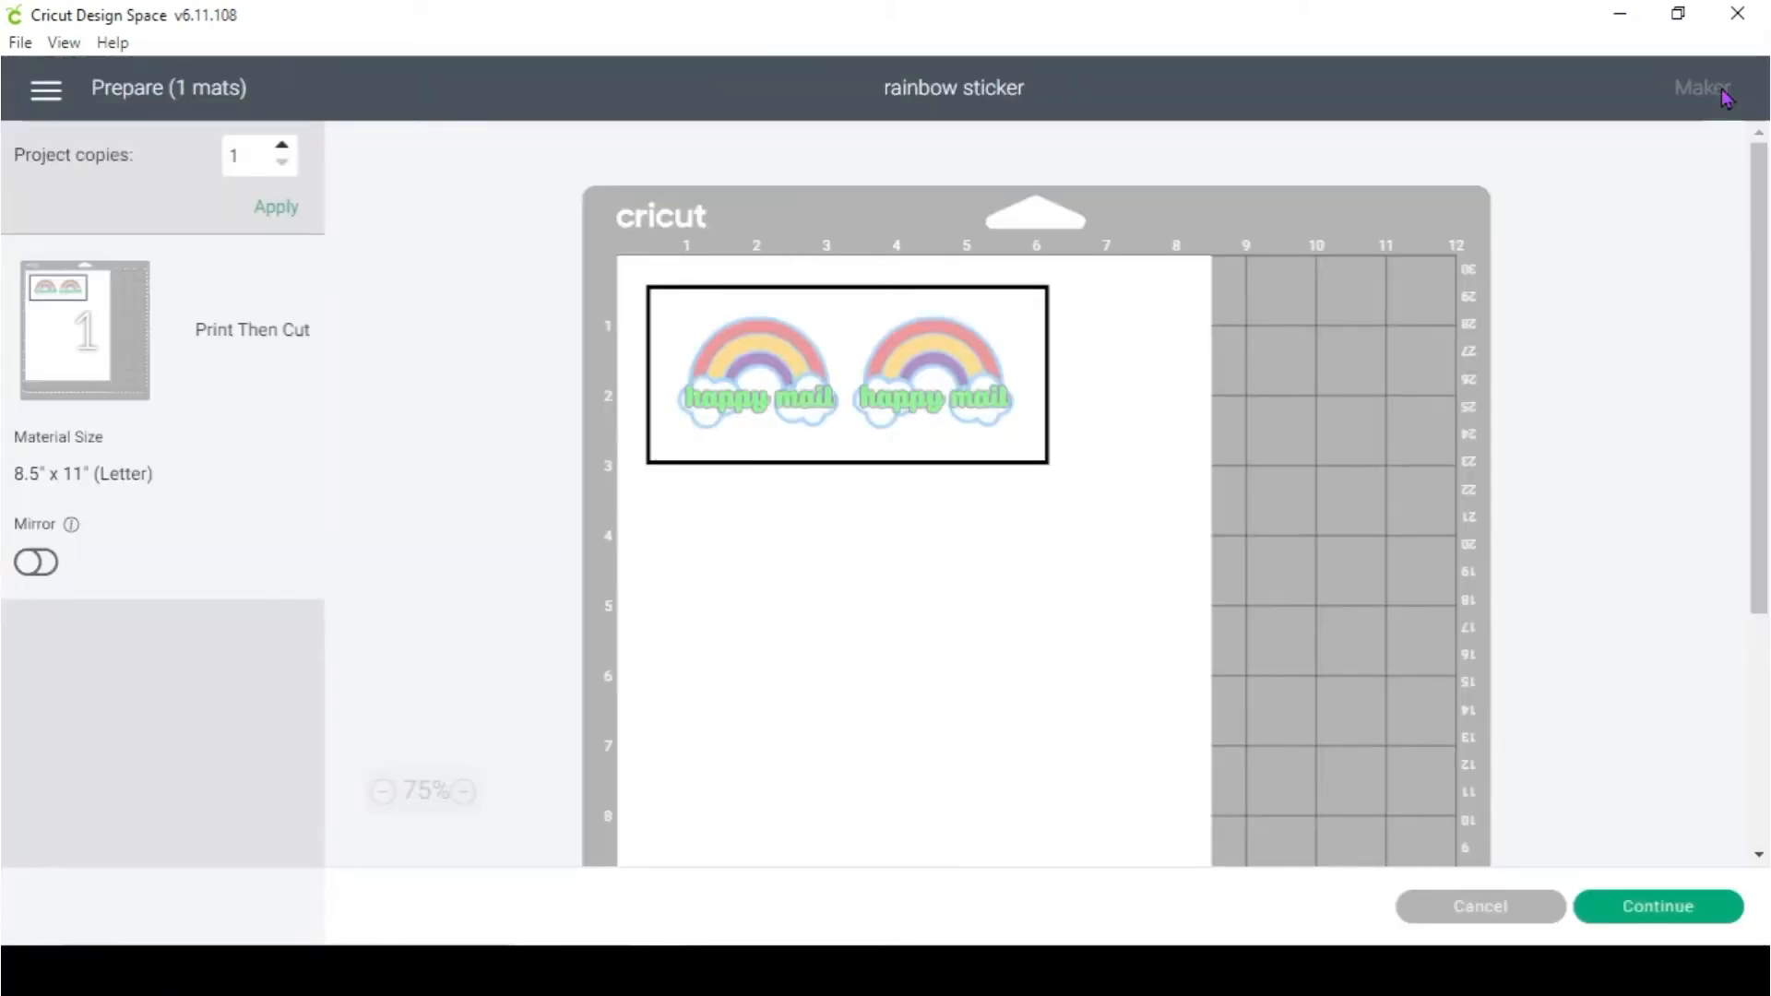
{"action": "left_click", "coordinate": [1677, 909]}
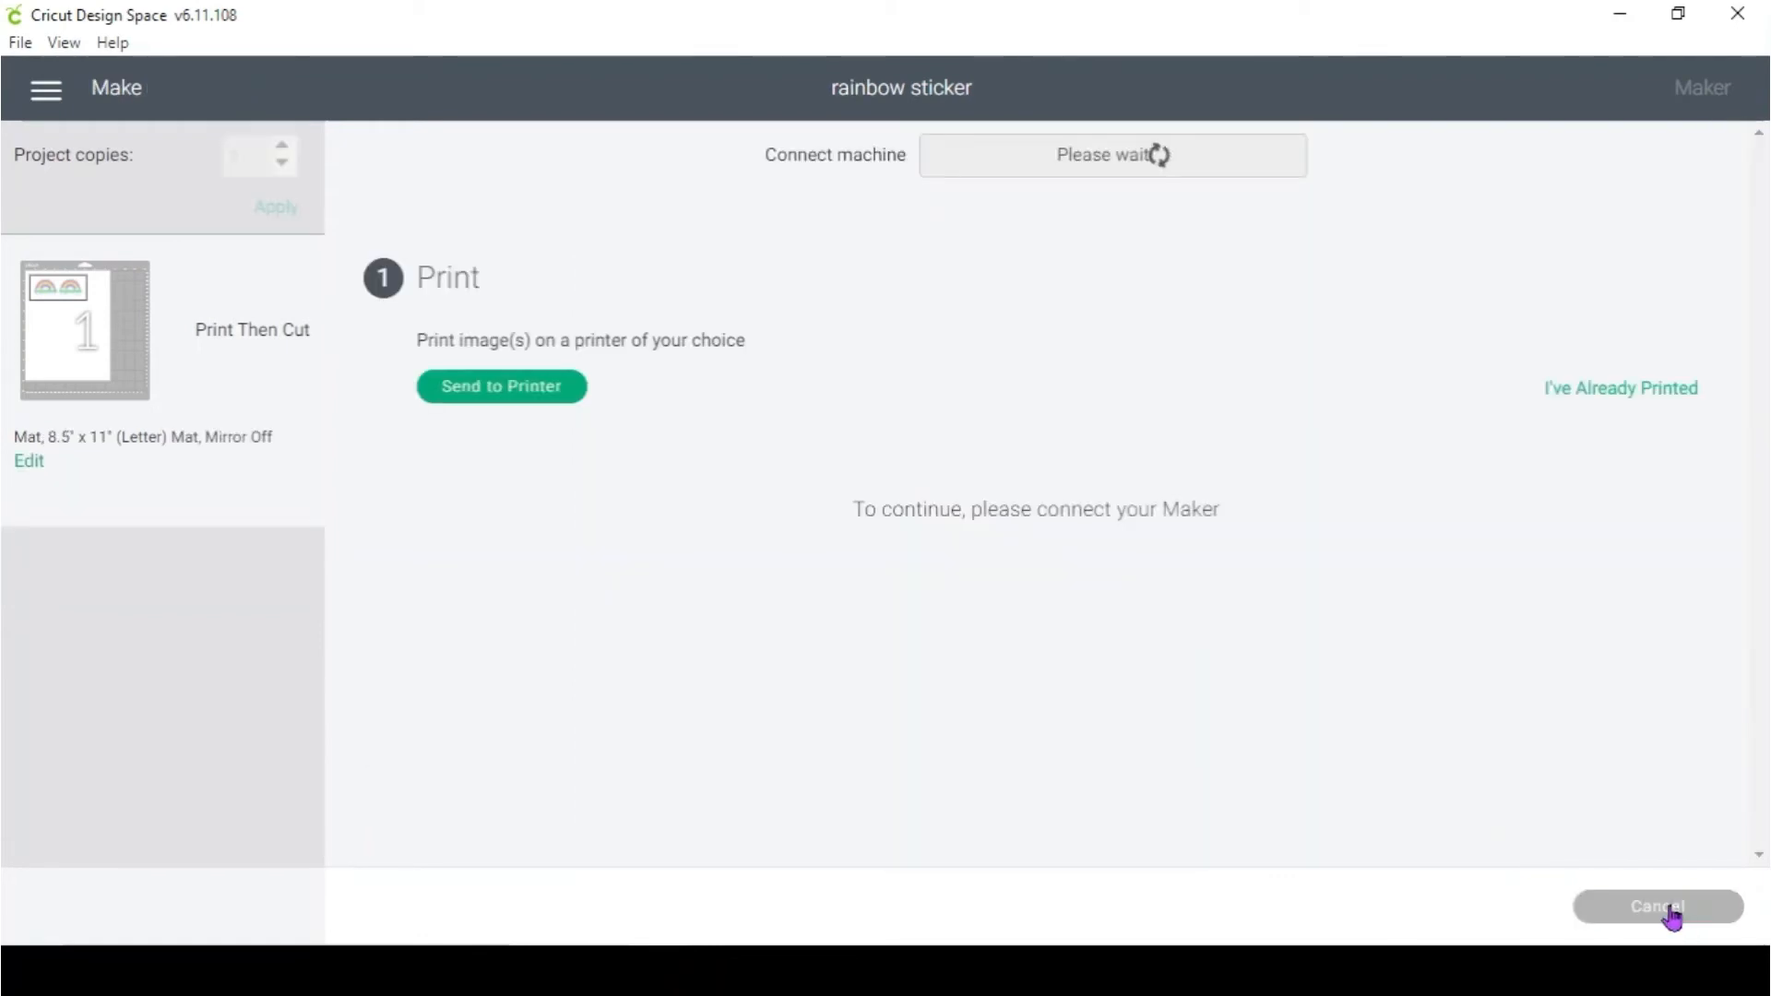
{"action": "left_click", "coordinate": [544, 392]}
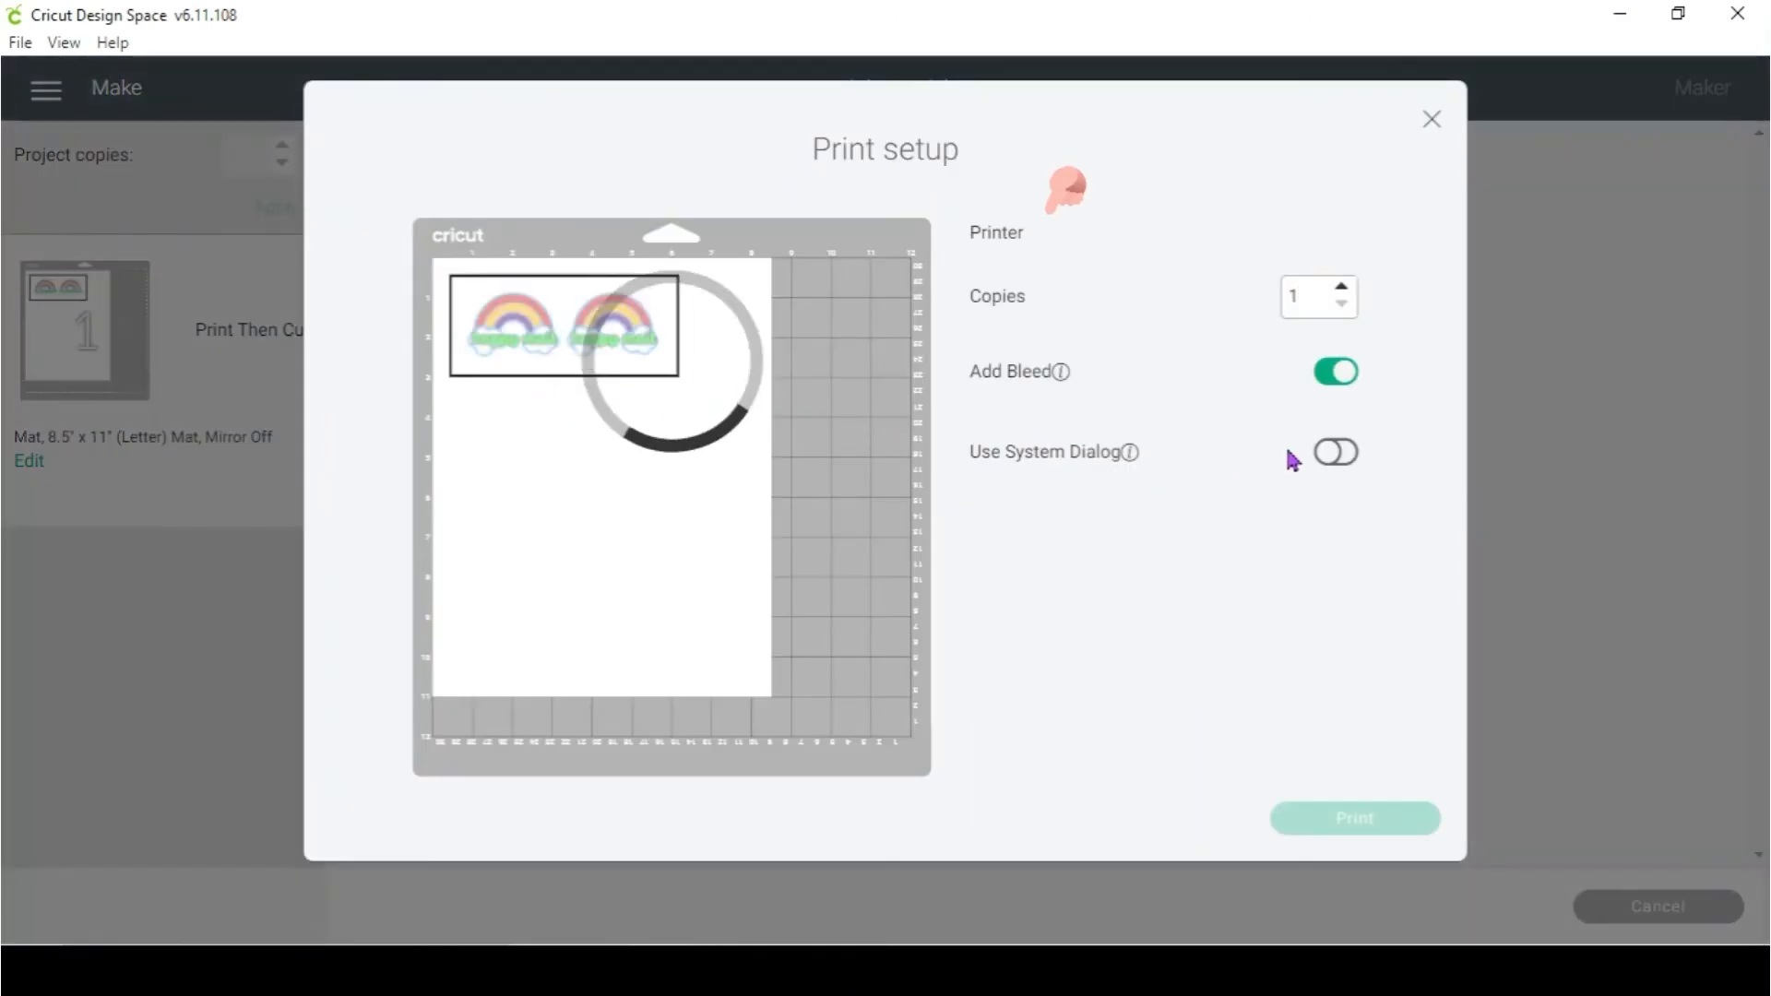
{"action": "left_click", "coordinate": [1336, 453]}
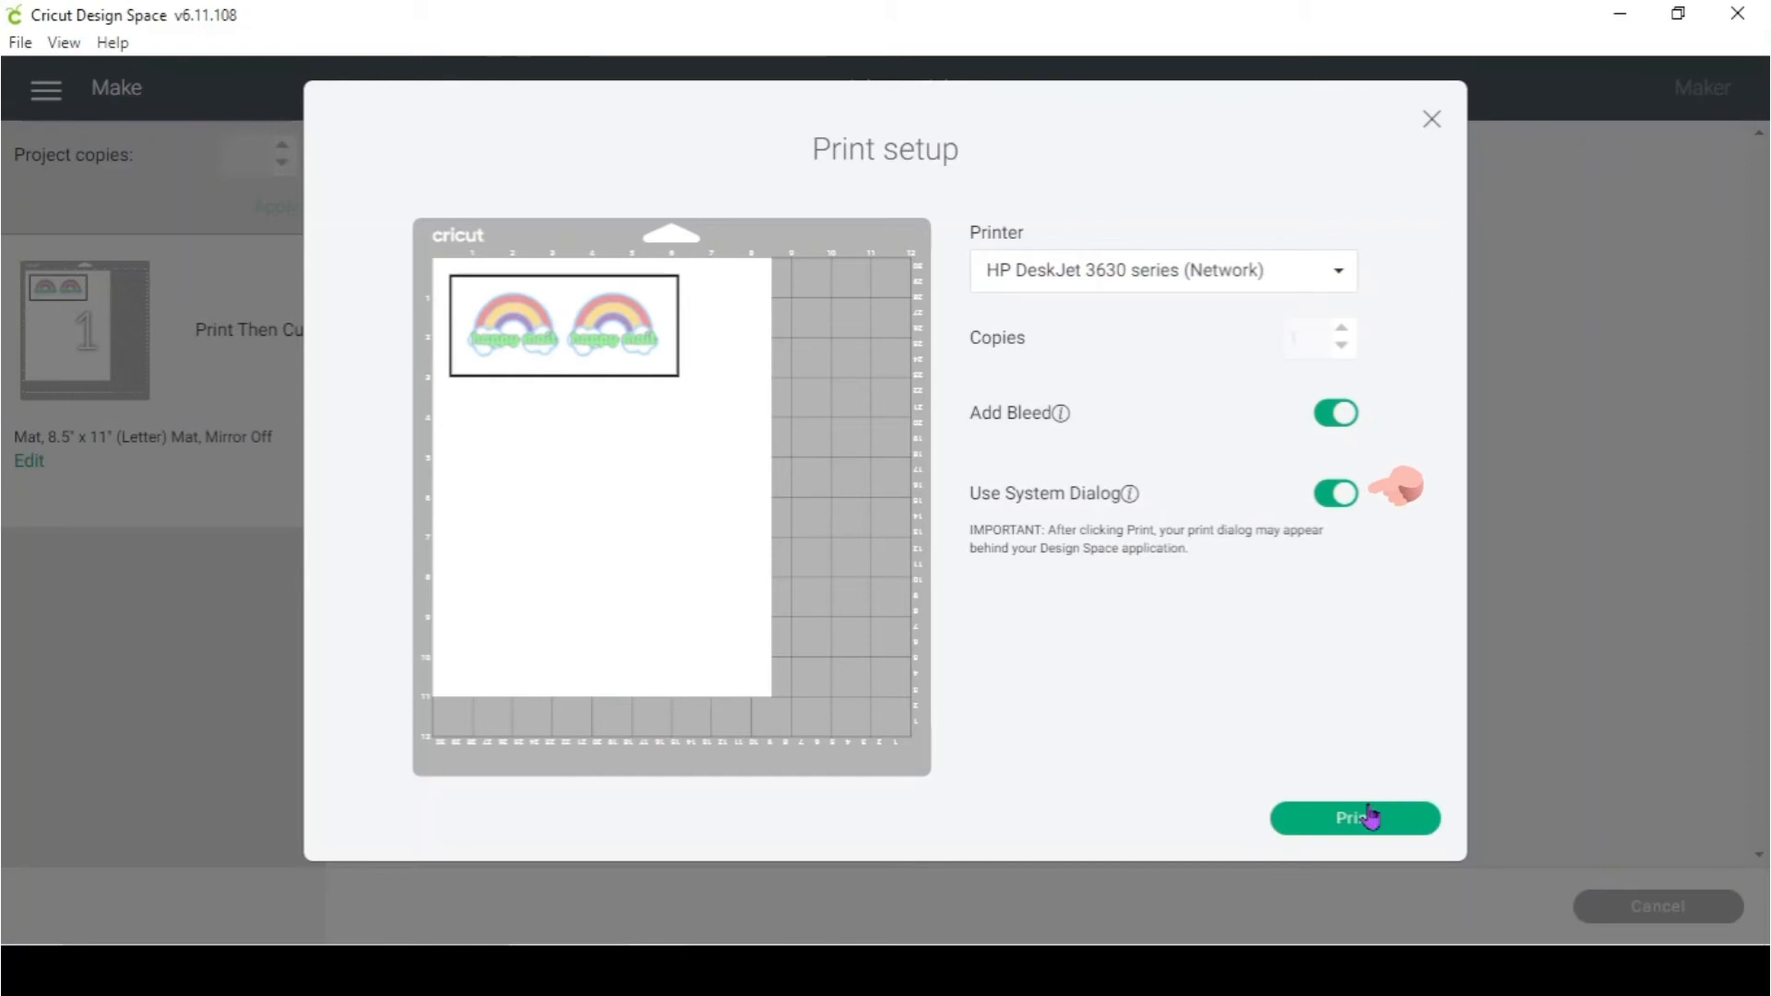
{"action": "left_click", "coordinate": [1370, 816]}
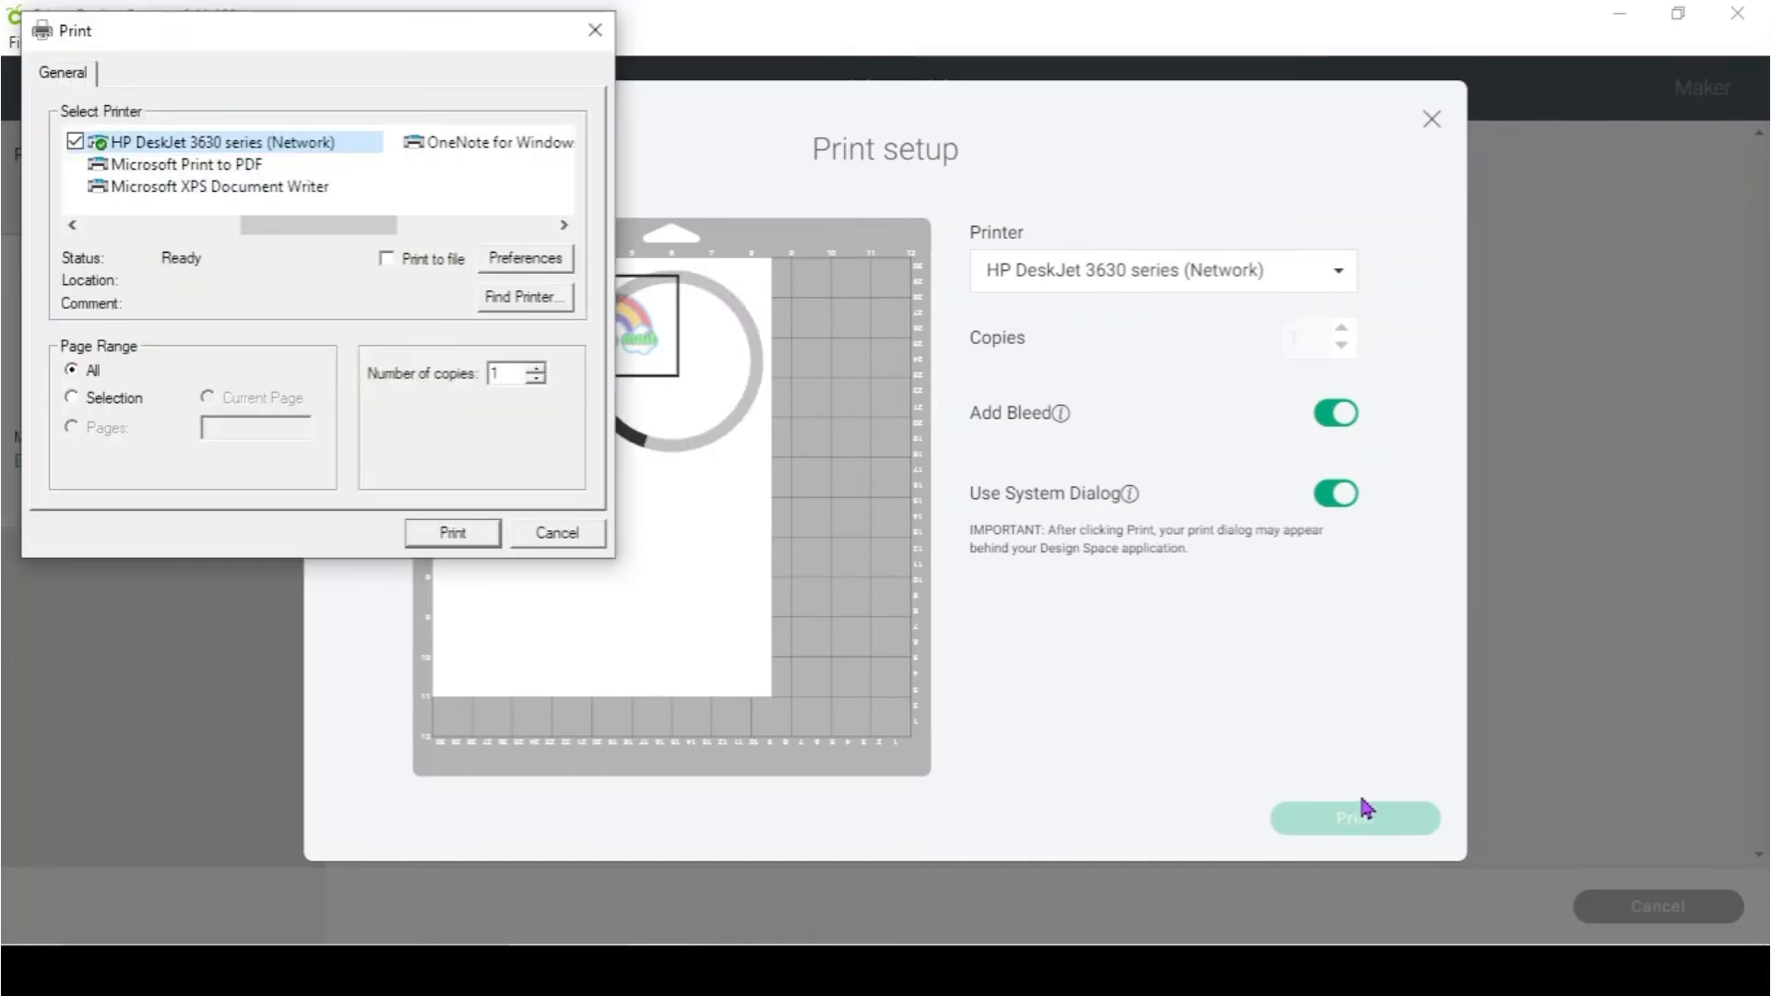
Set the printer's paper type to HP Photo Papers and print quality to Best, and print the sheet
{"action": "left_click", "coordinate": [558, 263]}
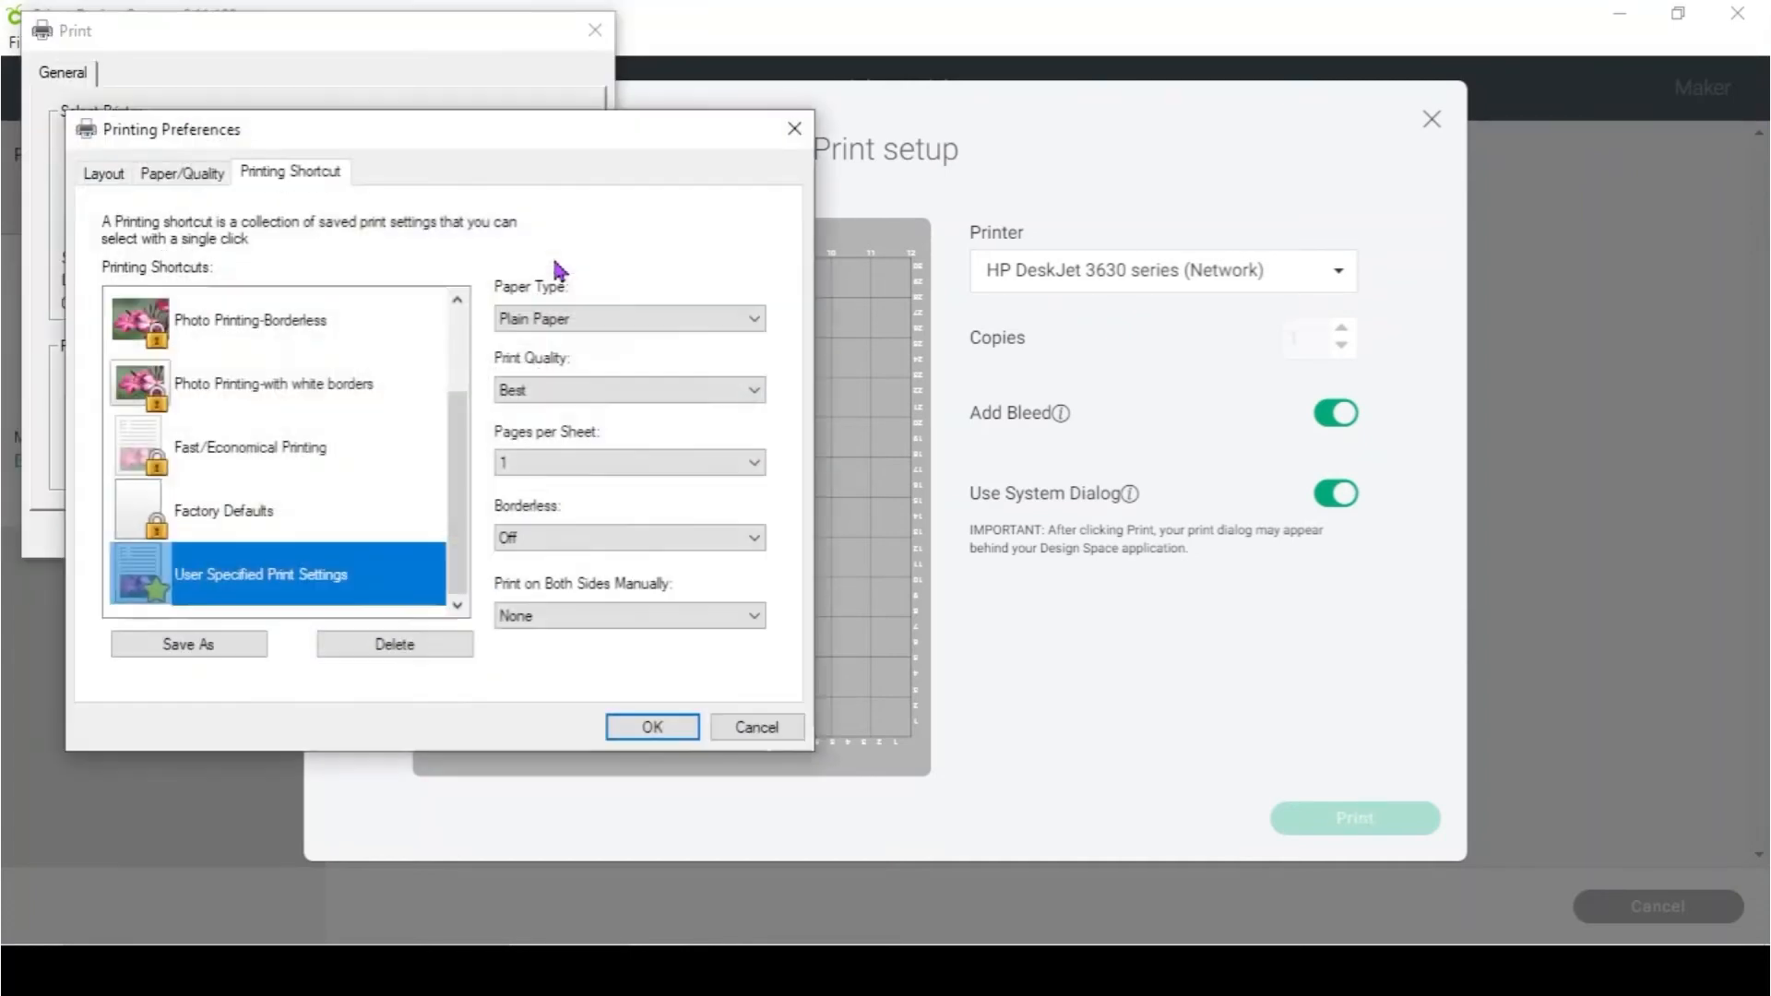
{"action": "left_click", "coordinate": [754, 323]}
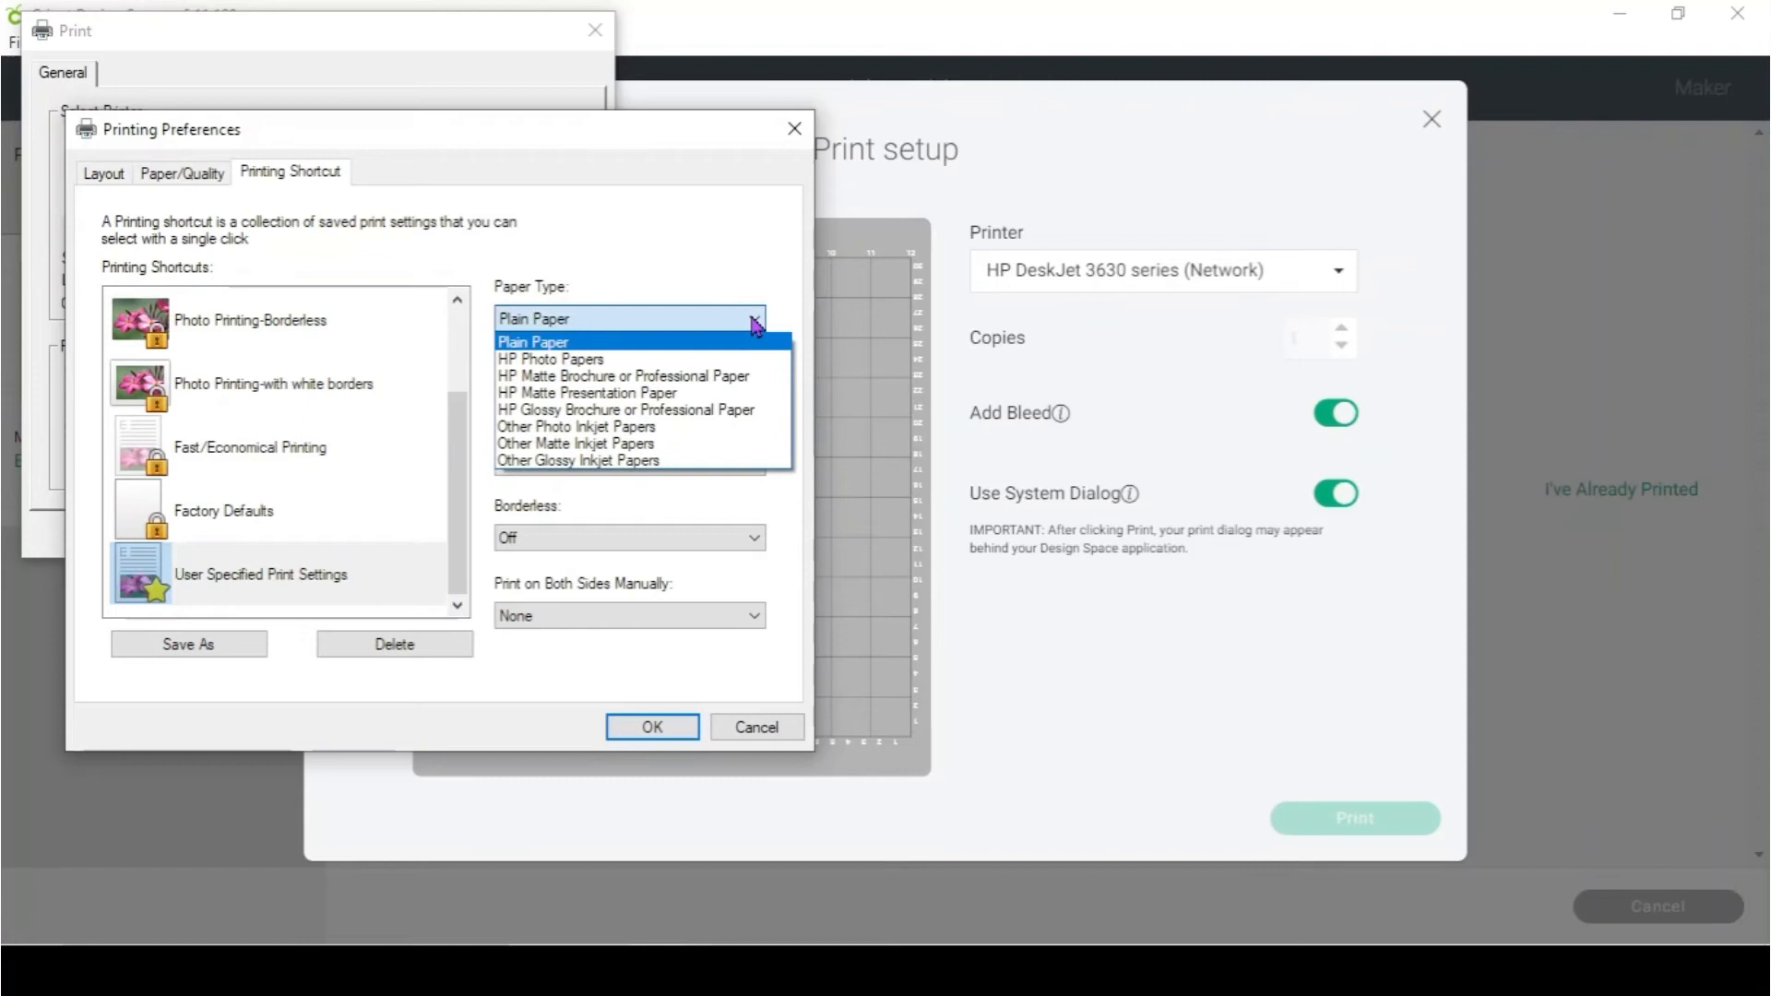
{"action": "left_click", "coordinate": [674, 359]}
{"action": "left_click", "coordinate": [582, 391]}
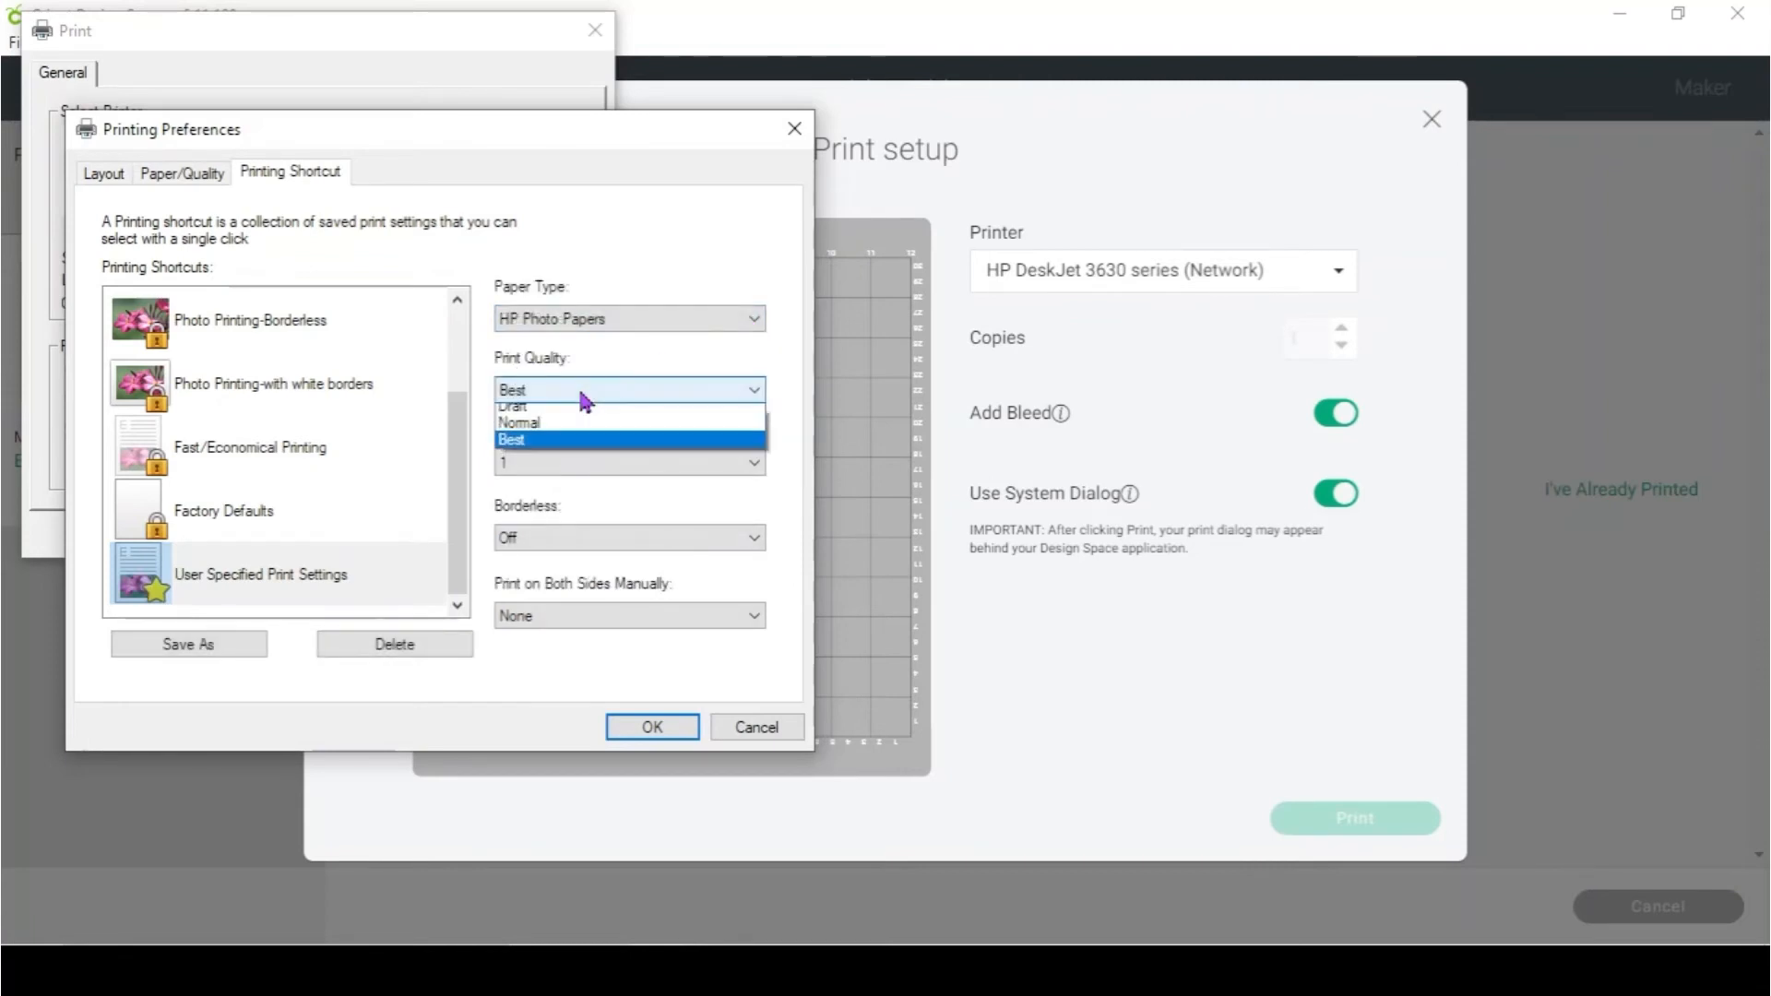
{"action": "left_click", "coordinate": [580, 439]}
{"action": "left_click", "coordinate": [633, 727]}
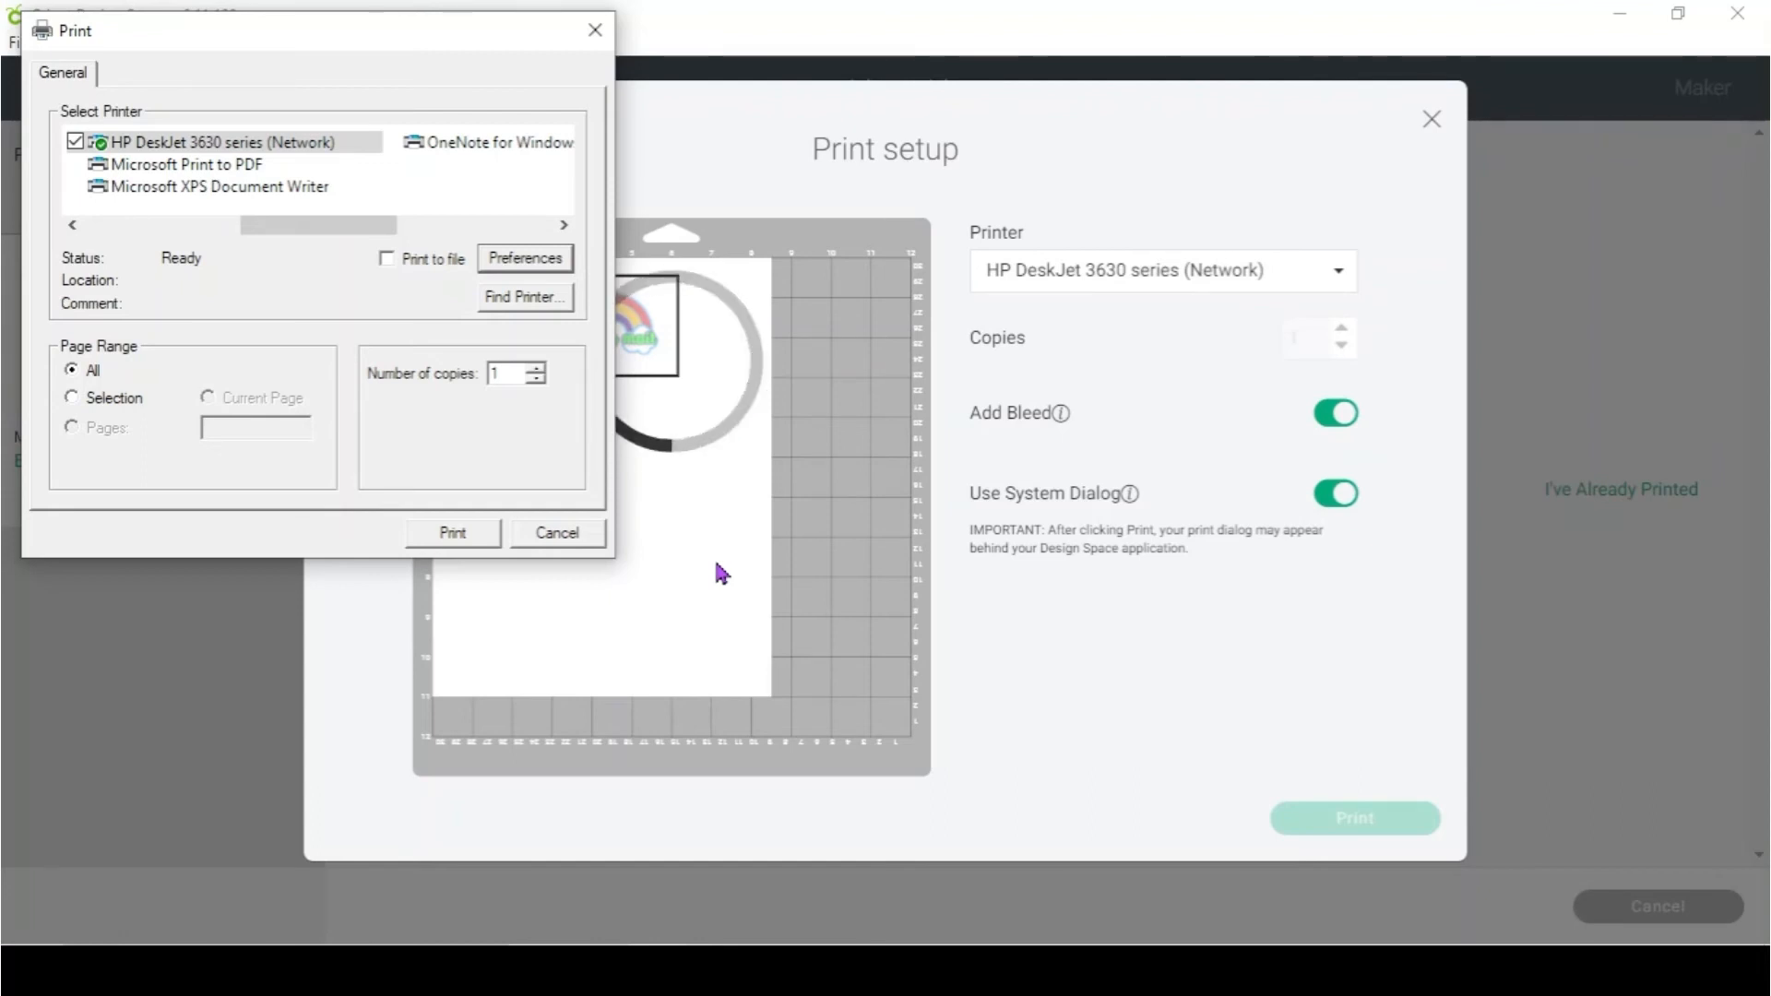
{"action": "left_click", "coordinate": [467, 535]}
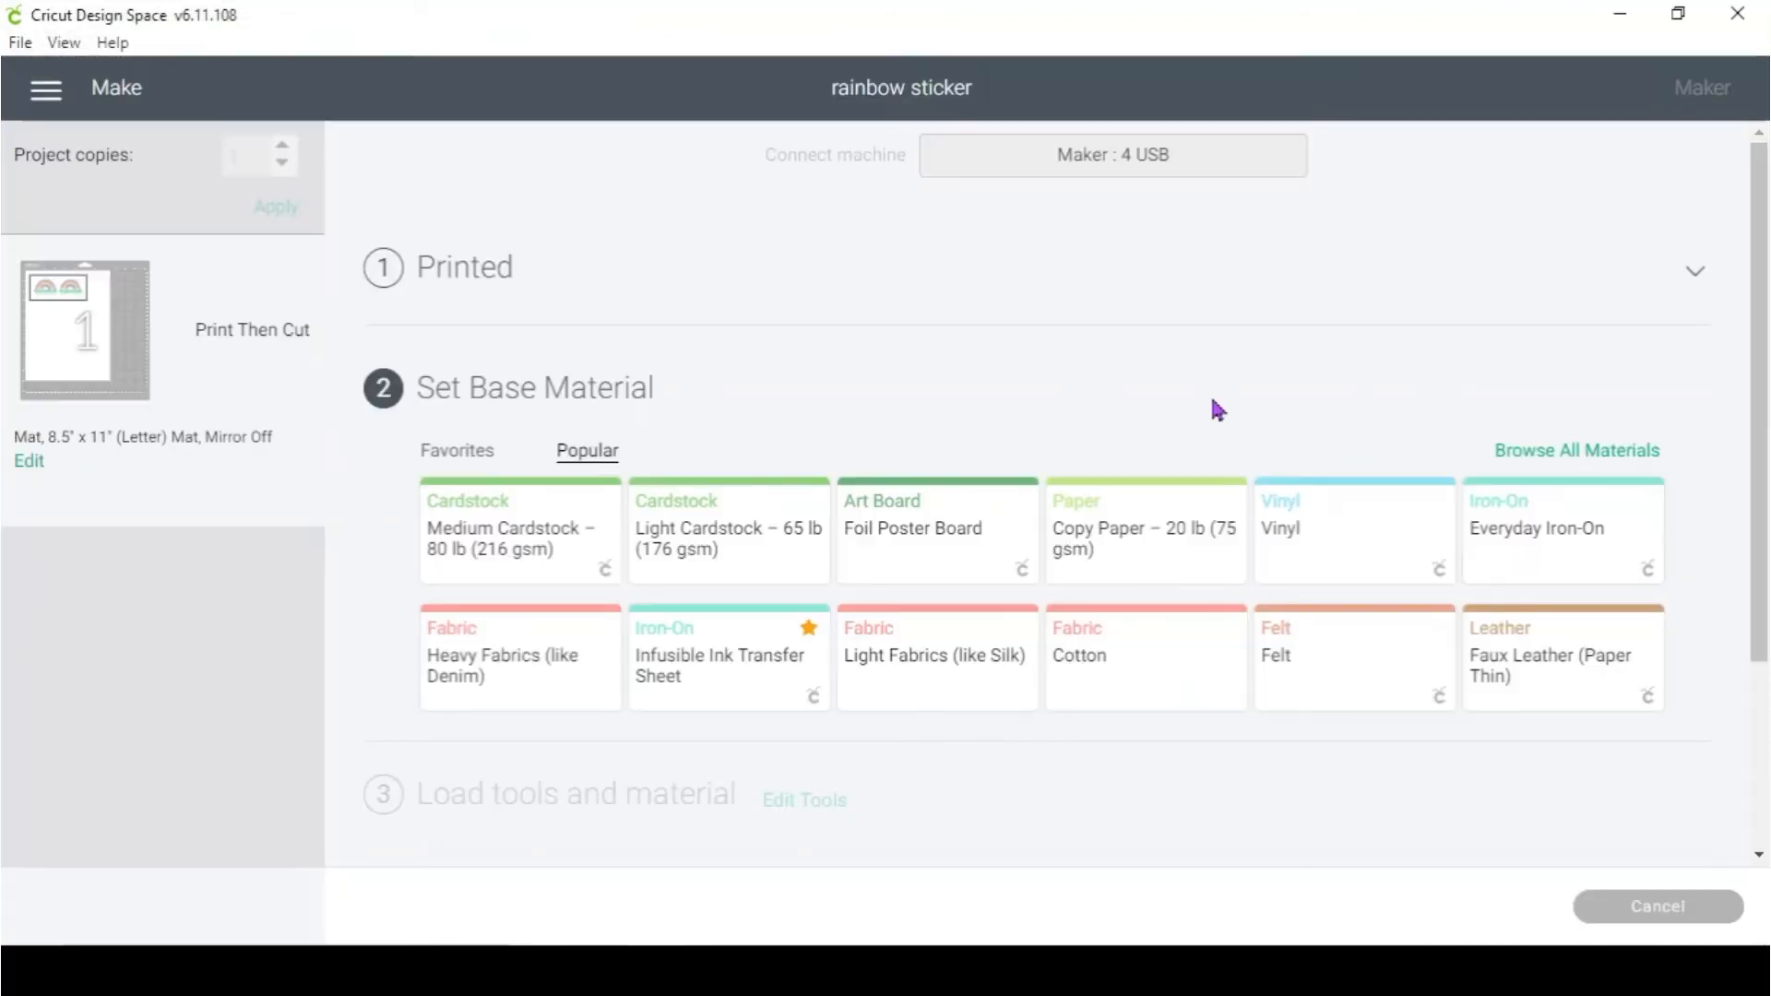
Search all materials for "washi" and set the base material to Washi Sheet
{"action": "left_click", "coordinate": [1514, 454]}
{"action": "left_click", "coordinate": [1159, 210]}
{"action": "type", "text": "was"}
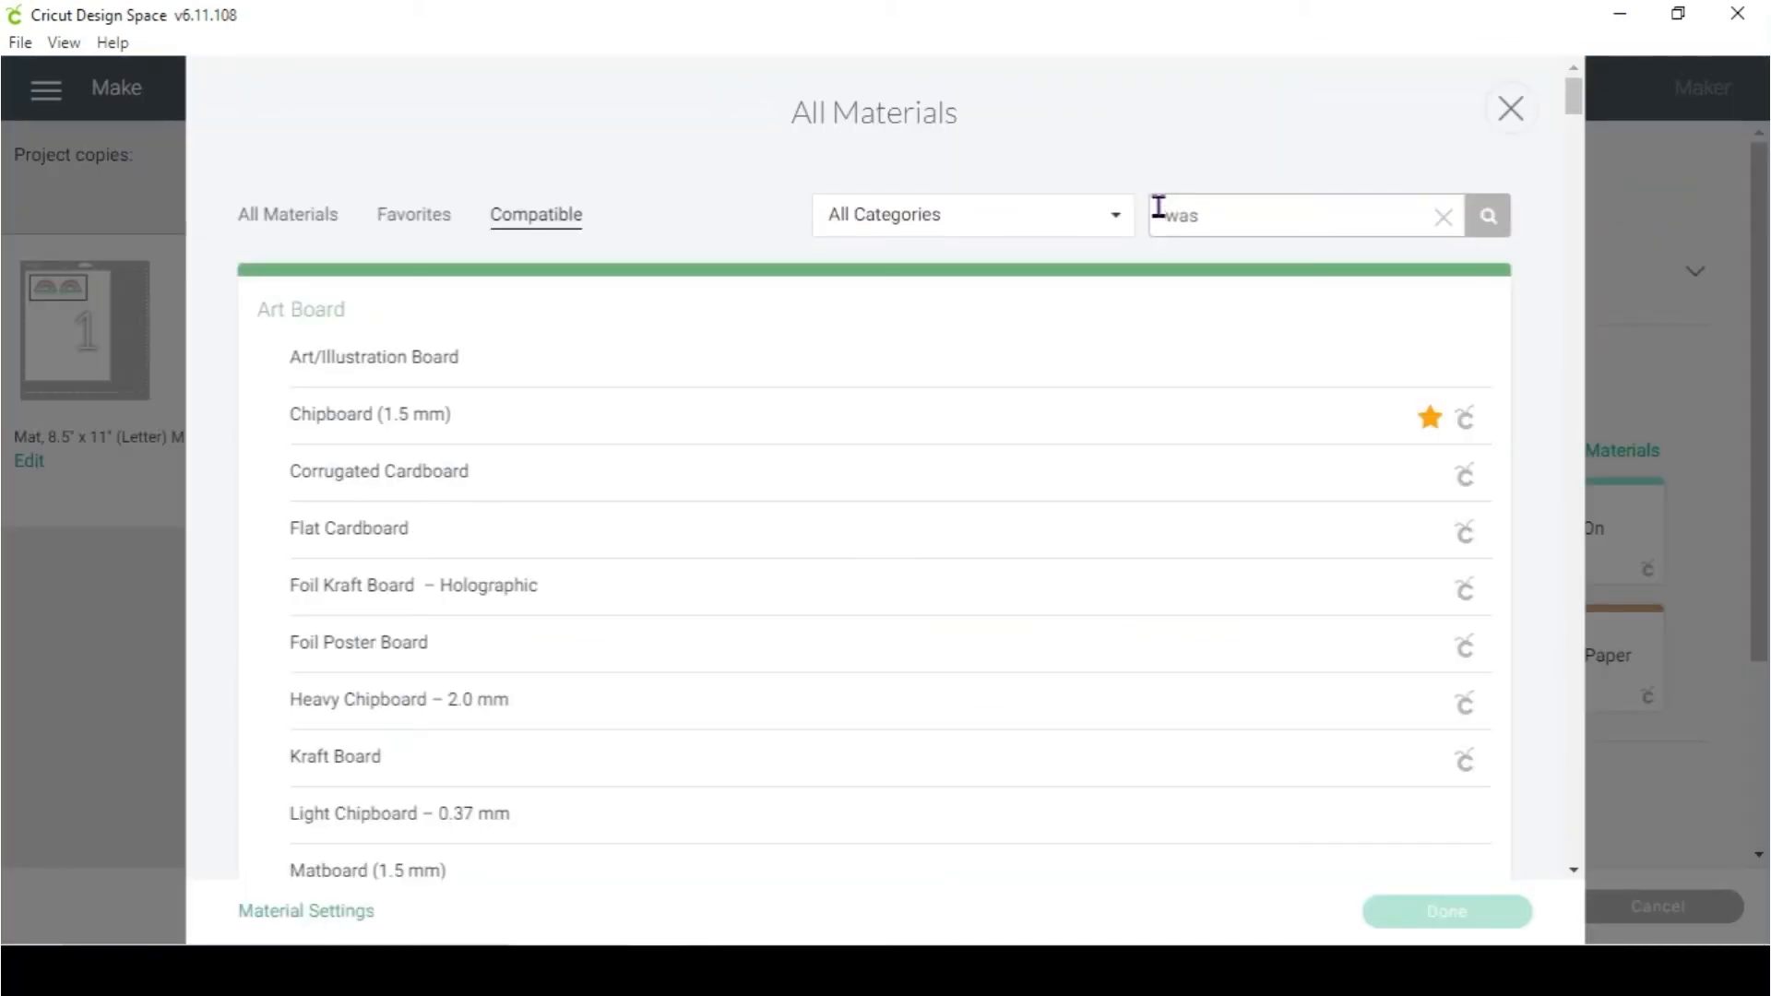
{"action": "type", "text": "hi"}
{"action": "left_click", "coordinate": [649, 335]}
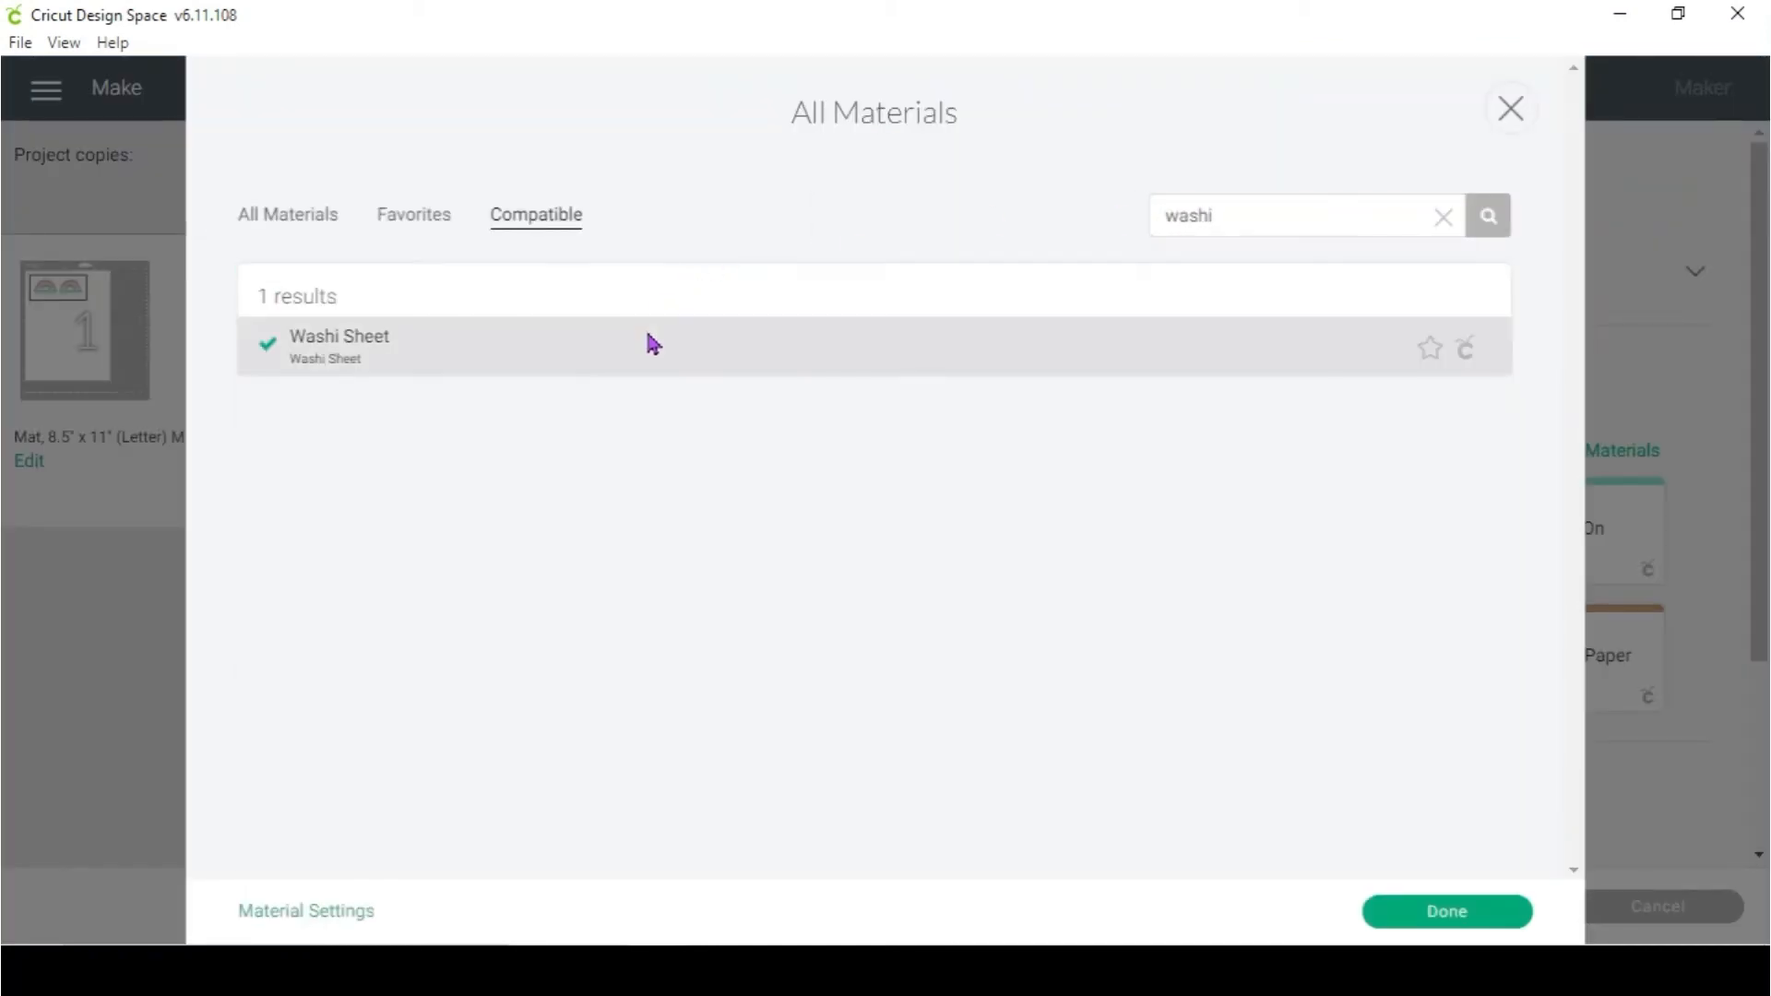
{"action": "left_click", "coordinate": [1426, 913]}
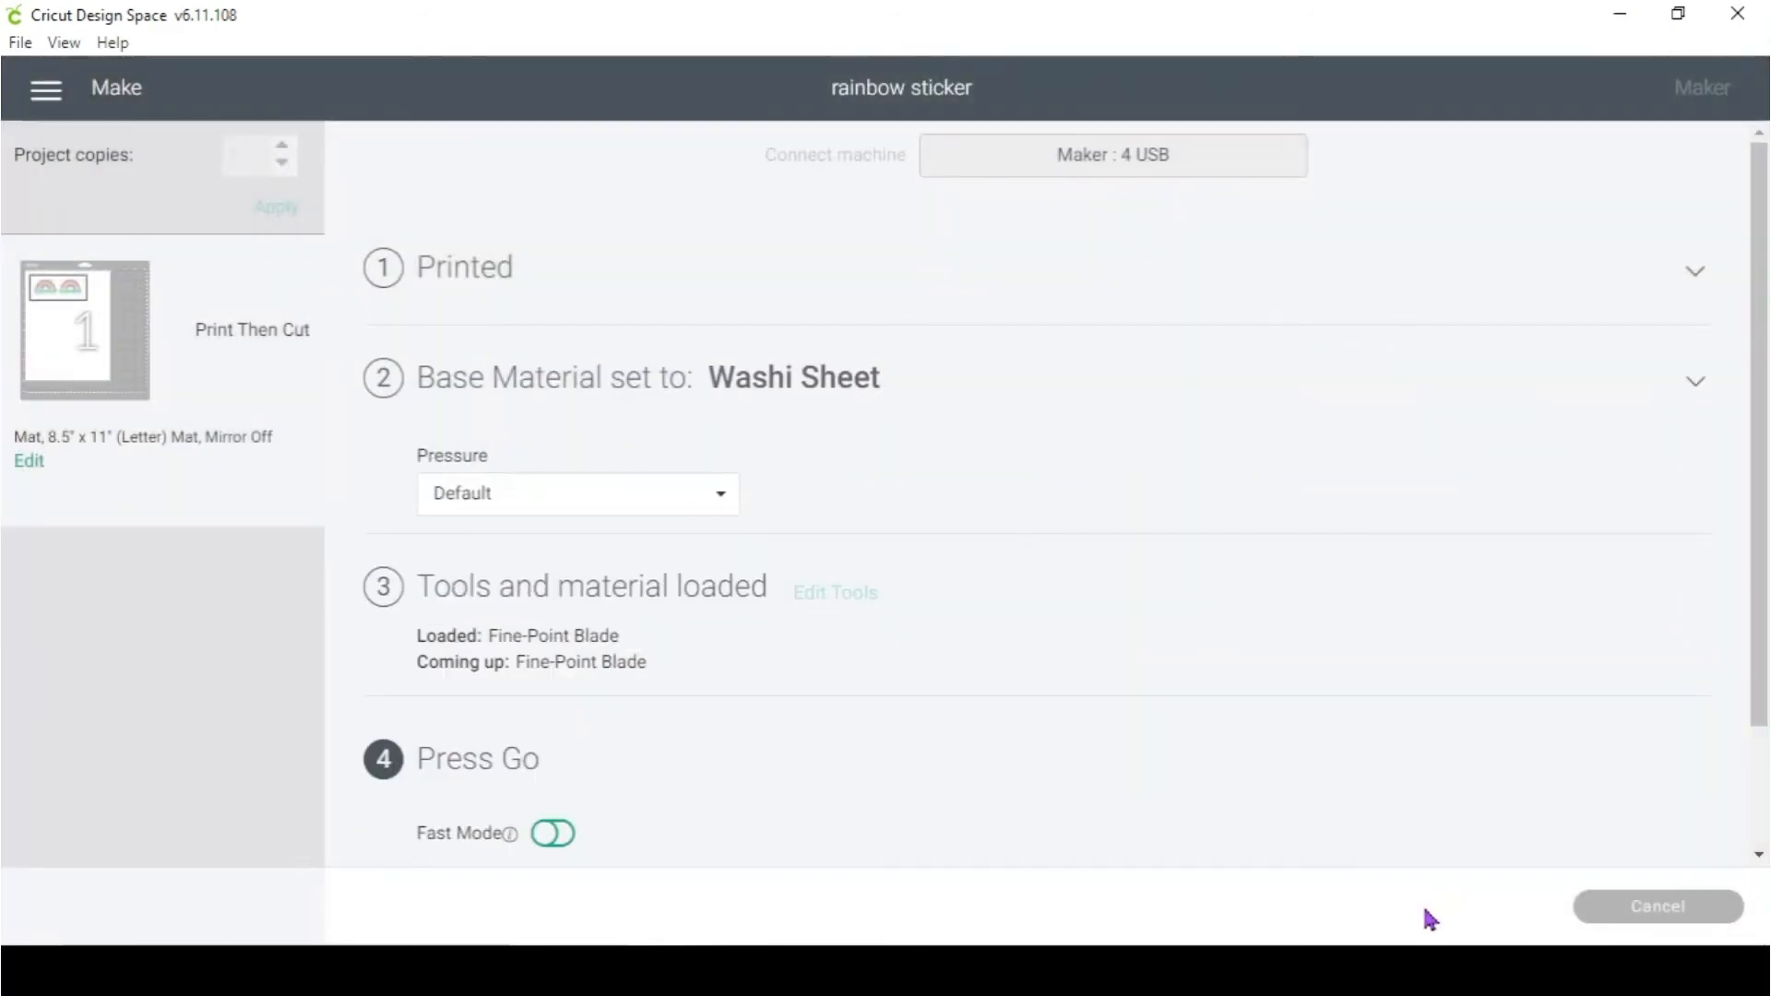